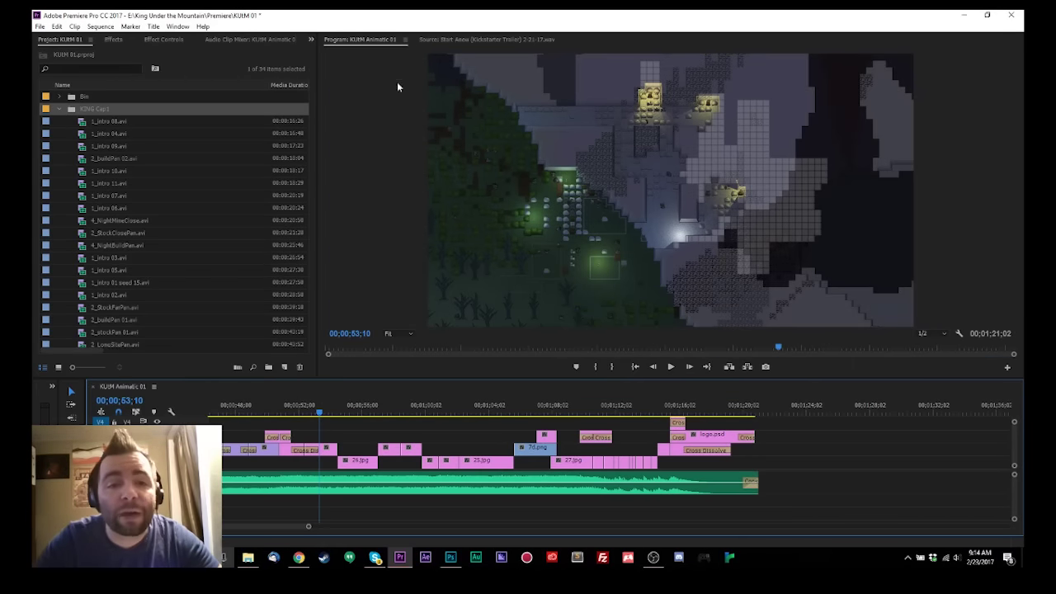
Step: Step back through the edit points of the animatic sequence and return the playhead to 00;00;00;00
{"action": "key", "text": "Up"}
{"action": "key", "text": "Up"}
{"action": "key", "text": "Up"}
{"action": "key", "text": "Up"}
{"action": "key", "text": "Up"}
{"action": "key", "text": "Up"}
{"action": "key", "text": "Up"}
{"action": "key", "text": "Up"}
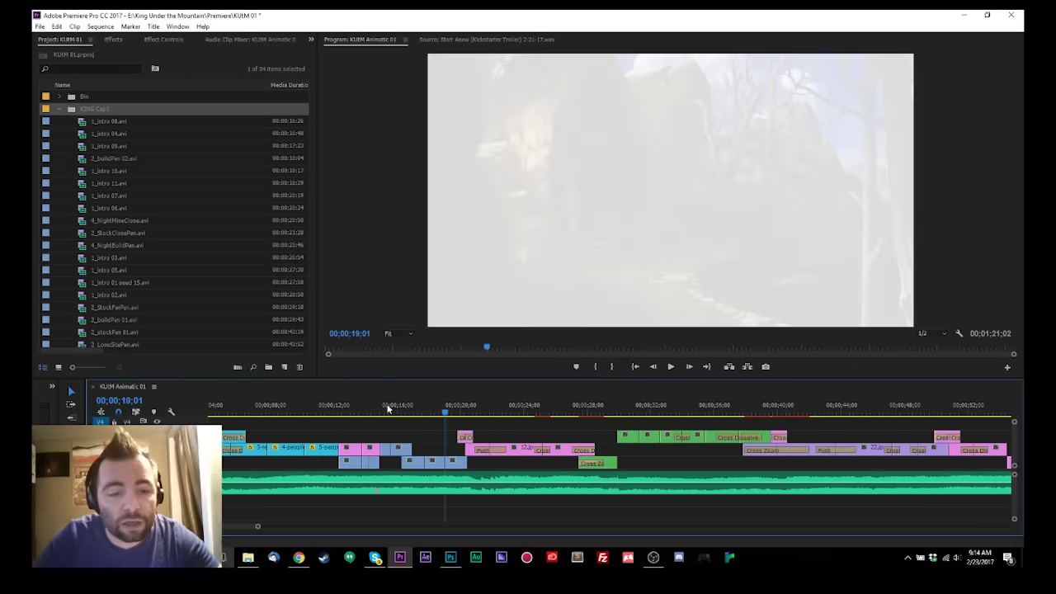
{"action": "key", "text": "Home"}
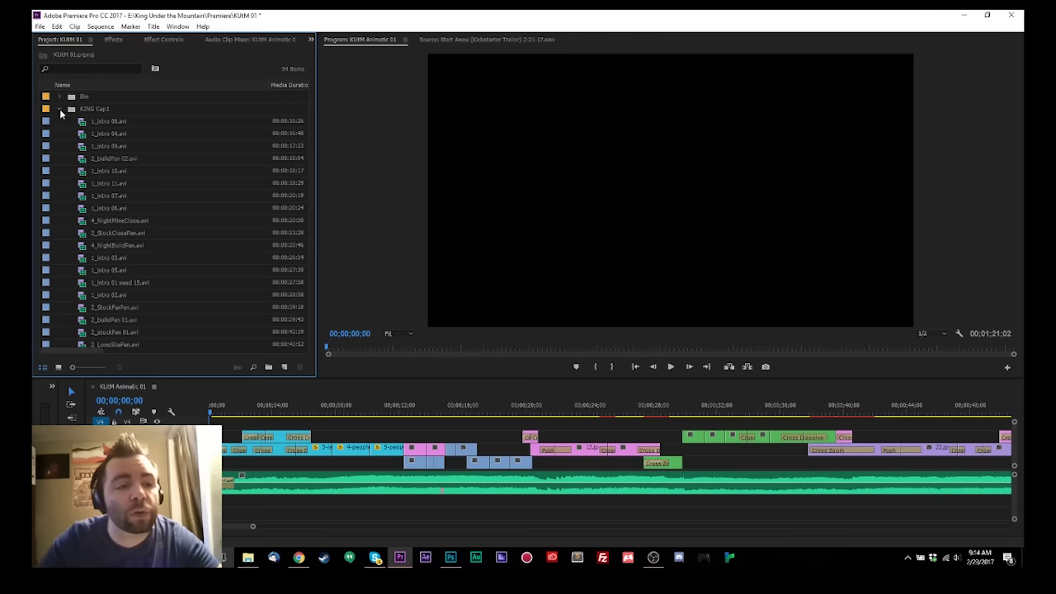
Step: Open the KUtM Draft 01 sequence and close the KUtM Animatic 01 sequence
{"action": "left_click", "coordinate": [58, 109]}
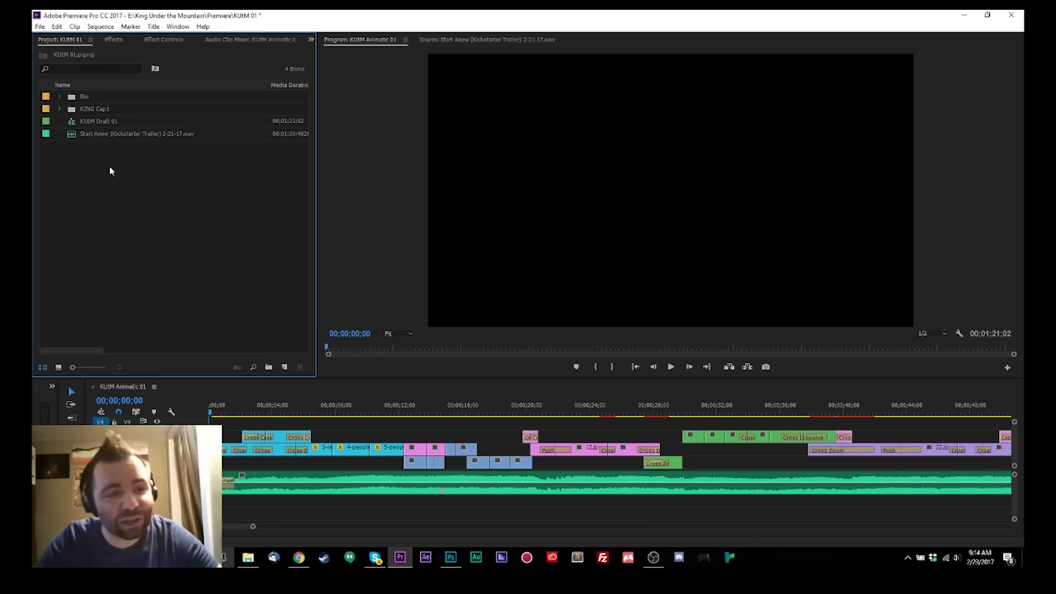
{"action": "double_click", "coordinate": [76, 124]}
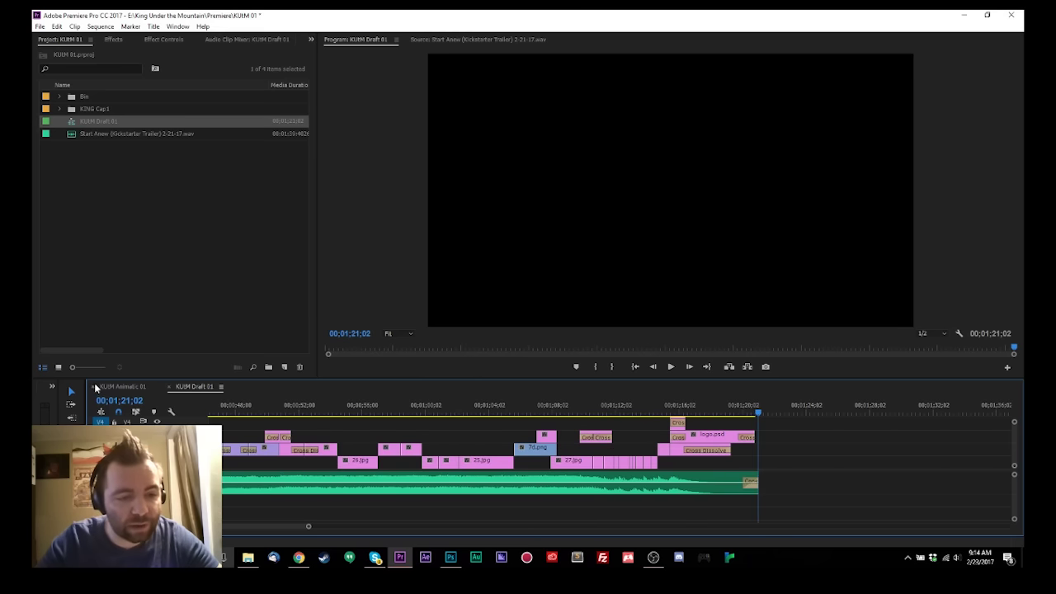
{"action": "left_click", "coordinate": [94, 387]}
{"action": "left_click", "coordinate": [130, 250]}
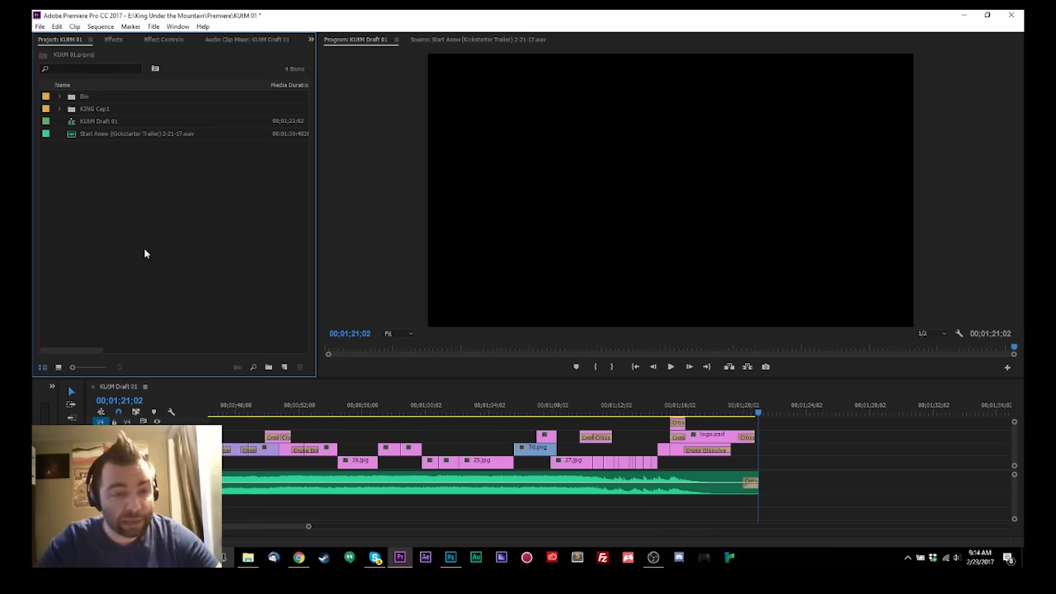
Step: Position the playhead at 00;00;20;10 in the draft sequence, near the end of the opening section
{"action": "left_click", "coordinate": [132, 137]}
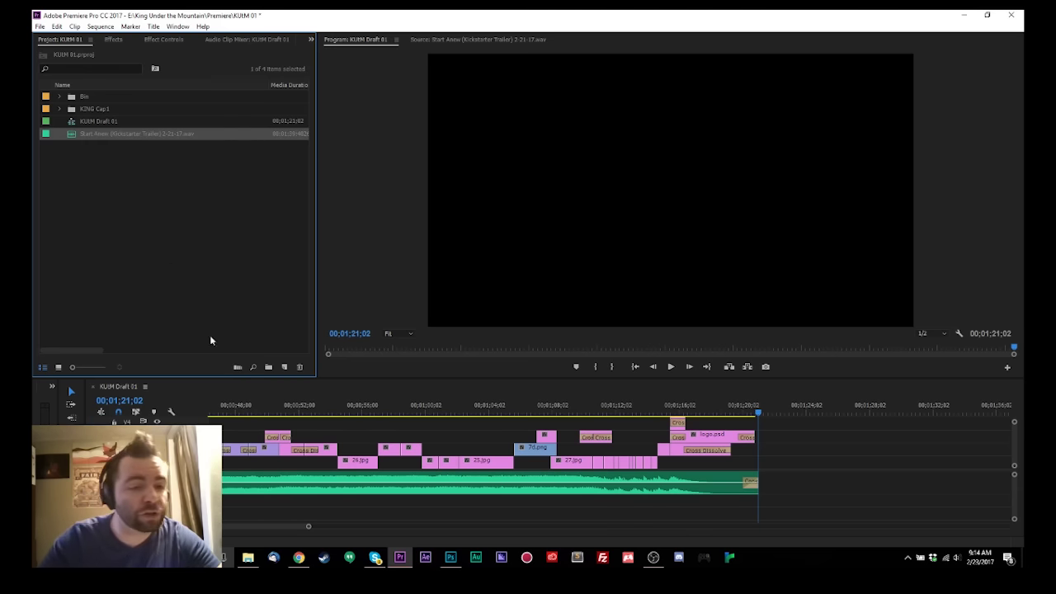
{"action": "scroll", "coordinate": [495, 462], "scroll_direction": "down", "scroll_amount": 5}
{"action": "left_click", "coordinate": [216, 406]}
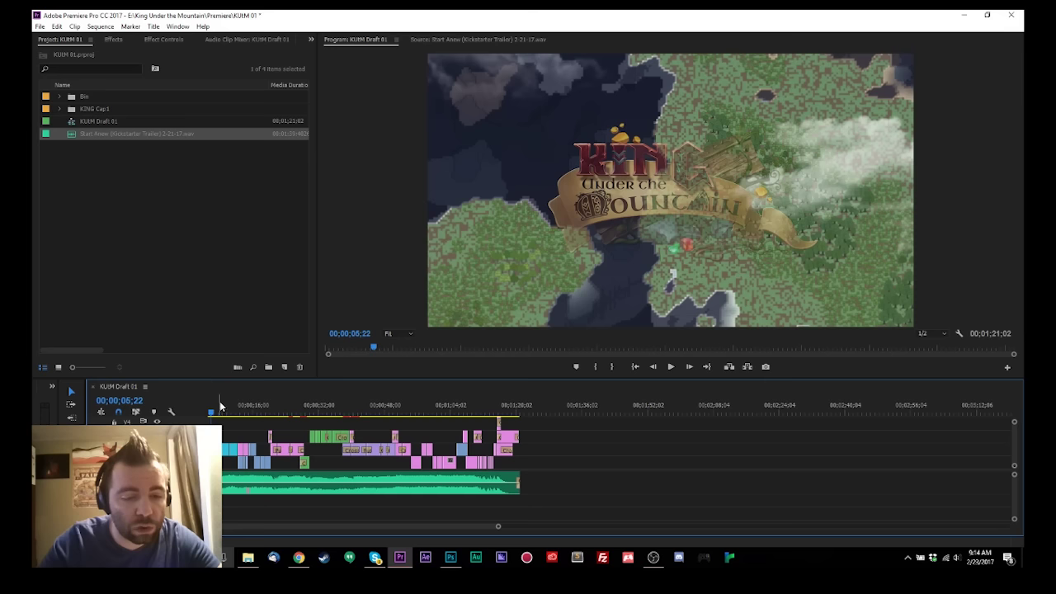
{"action": "scroll", "coordinate": [251, 462], "scroll_direction": "up", "scroll_amount": 2}
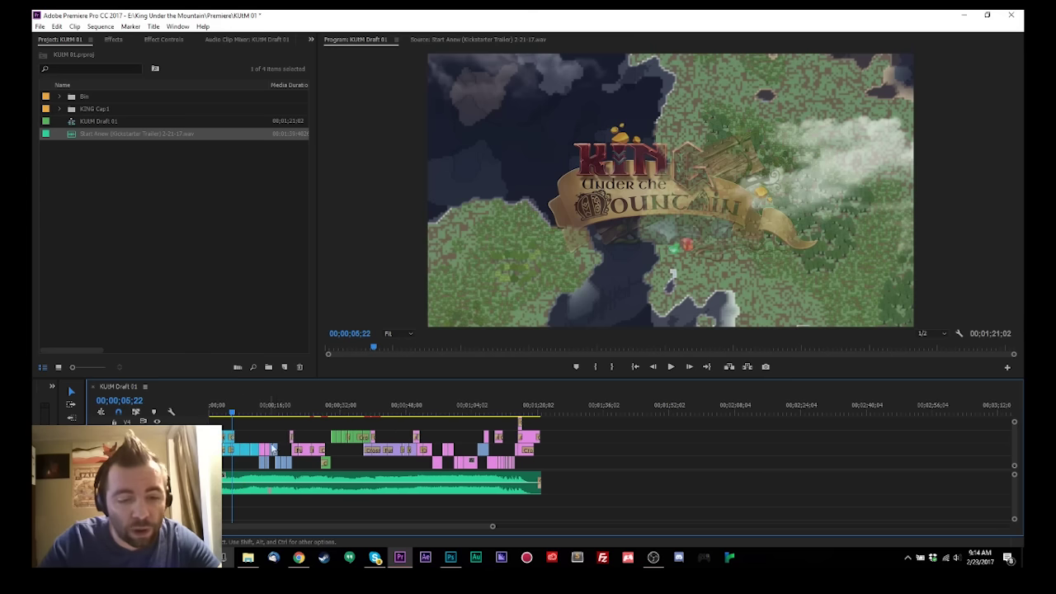
{"action": "left_click", "coordinate": [290, 410]}
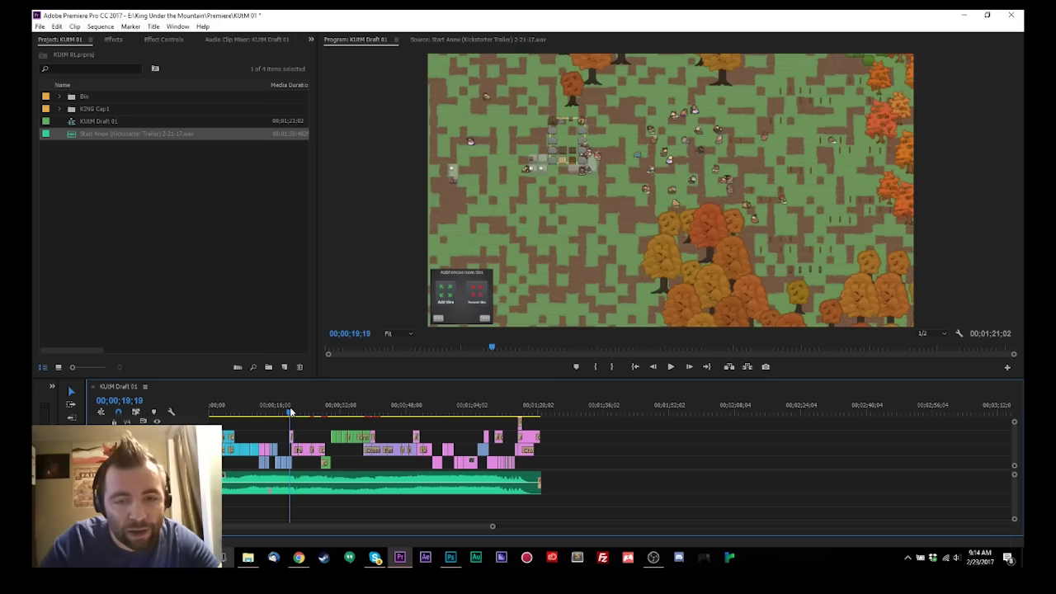
{"action": "scroll", "coordinate": [289, 410], "scroll_direction": "up", "scroll_amount": 3}
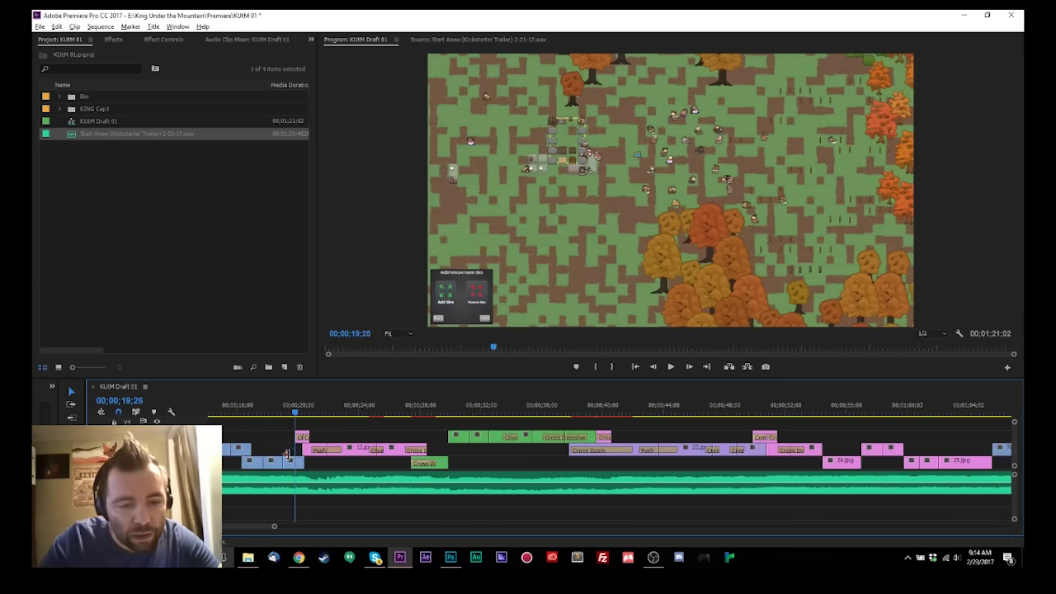
{"action": "left_click", "coordinate": [304, 410]}
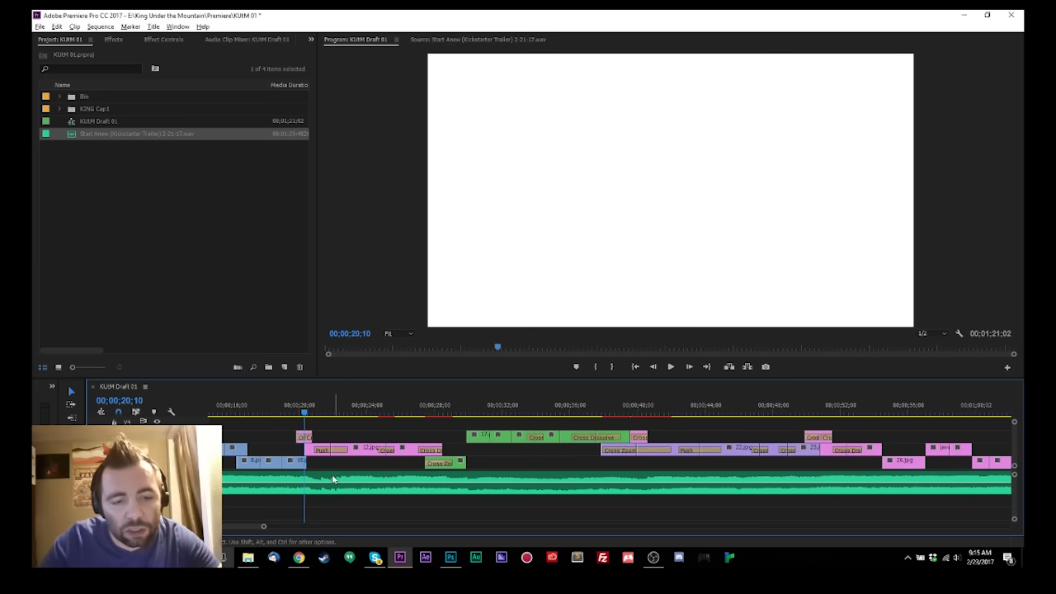
Step: Add a marker at 00;00;20;10 to the music clip and to the draft sequence itself
{"action": "key", "text": "alt"}
{"action": "left_click", "coordinate": [307, 479]}
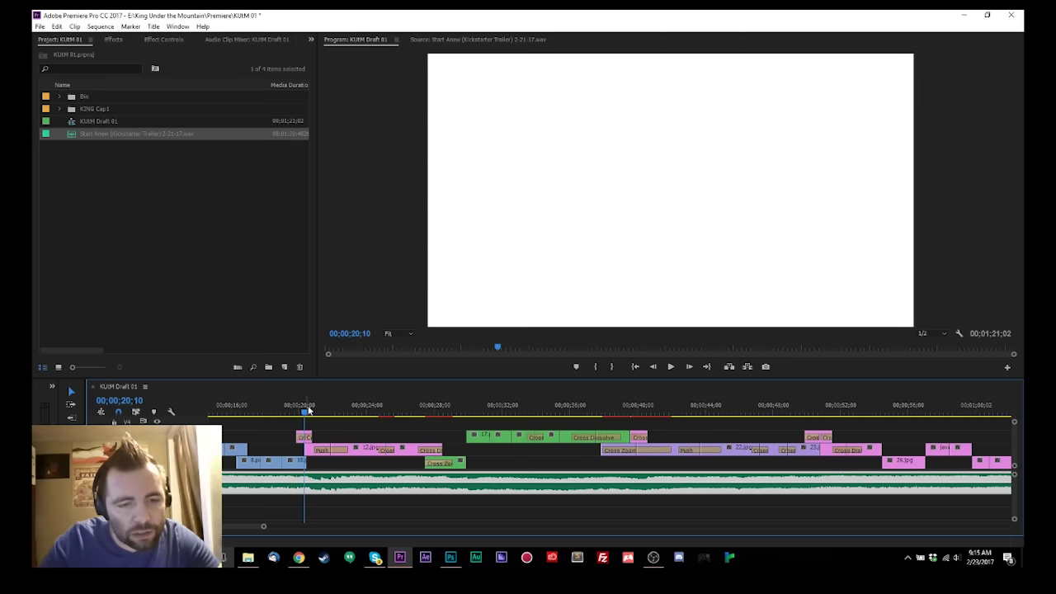
{"action": "right_click", "coordinate": [307, 404]}
{"action": "left_click", "coordinate": [346, 274]}
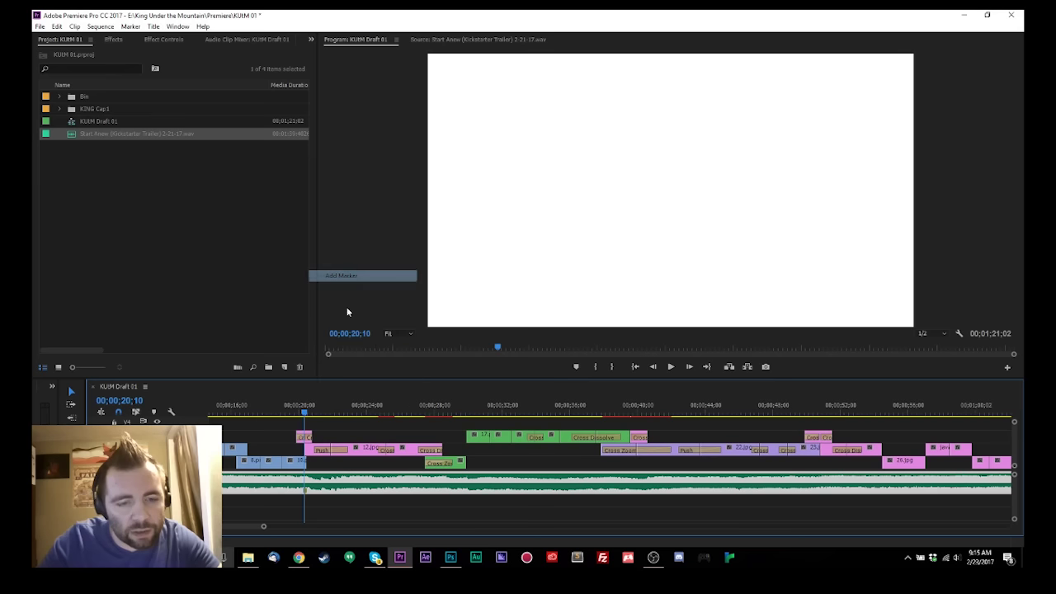
{"action": "left_click", "coordinate": [278, 419]}
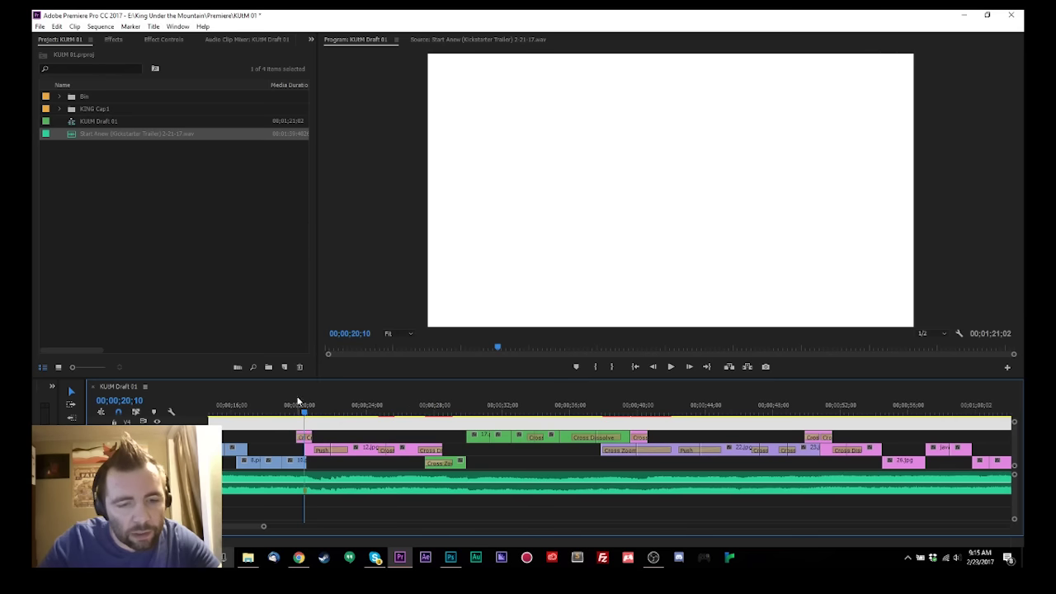
{"action": "right_click", "coordinate": [299, 403]}
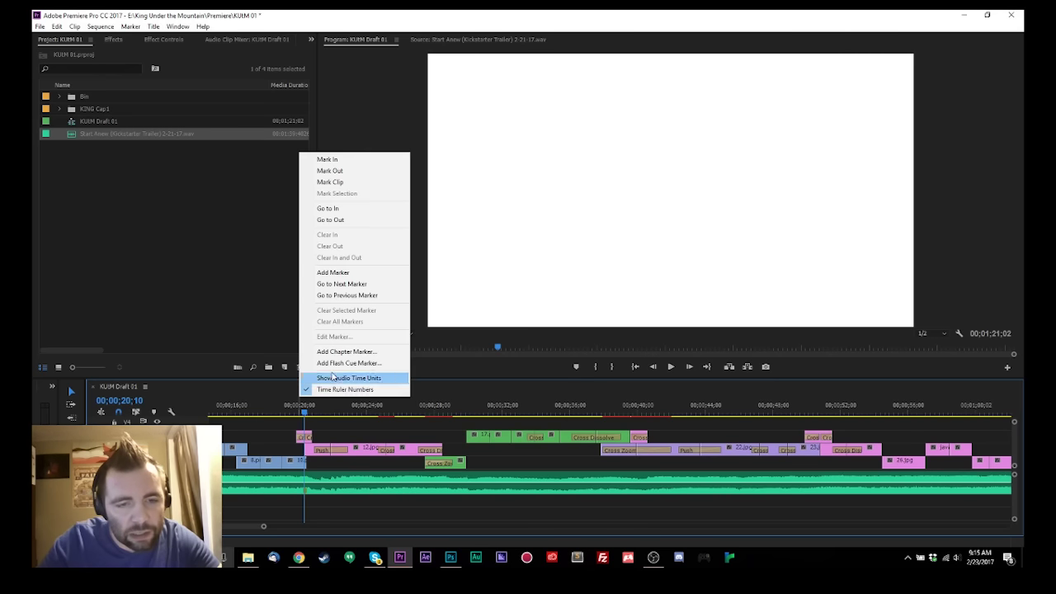
{"action": "left_click", "coordinate": [347, 275]}
Step: Replace the music clip on the timeline with Start Anew (Kickstarter Trailer) 2-21-17.wav from the bin
{"action": "left_click", "coordinate": [279, 492]}
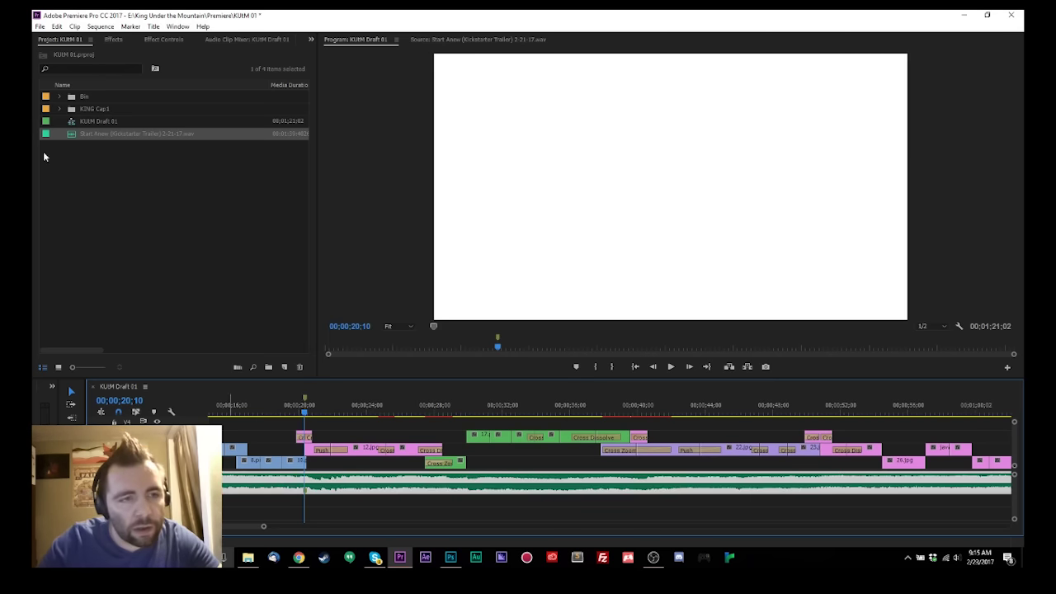
{"action": "right_click", "coordinate": [94, 137]}
{"action": "right_click", "coordinate": [385, 487]}
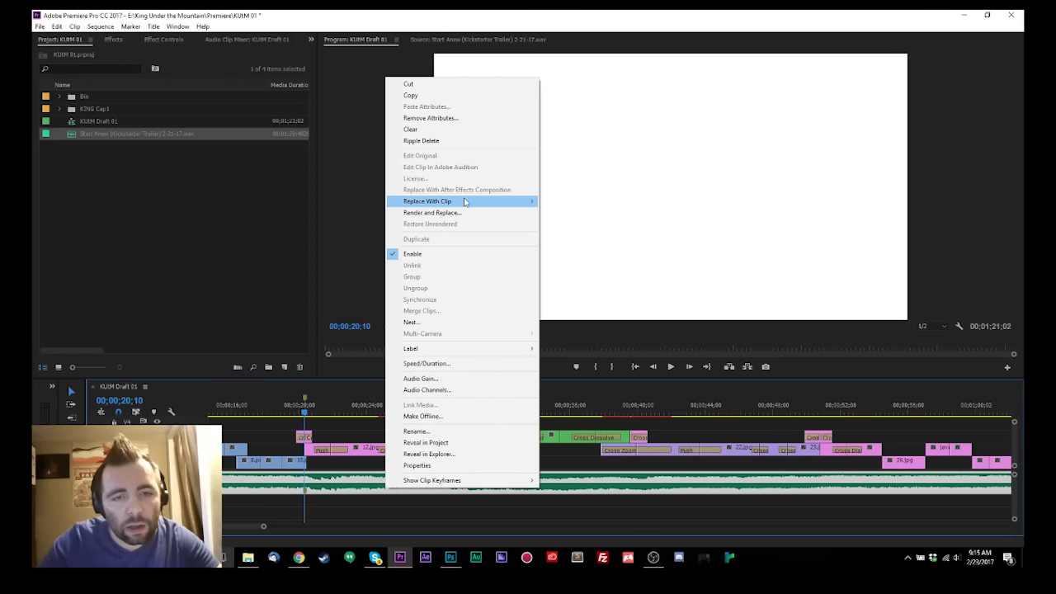
{"action": "mouse_move", "coordinate": [462, 201]}
{"action": "left_click", "coordinate": [610, 224]}
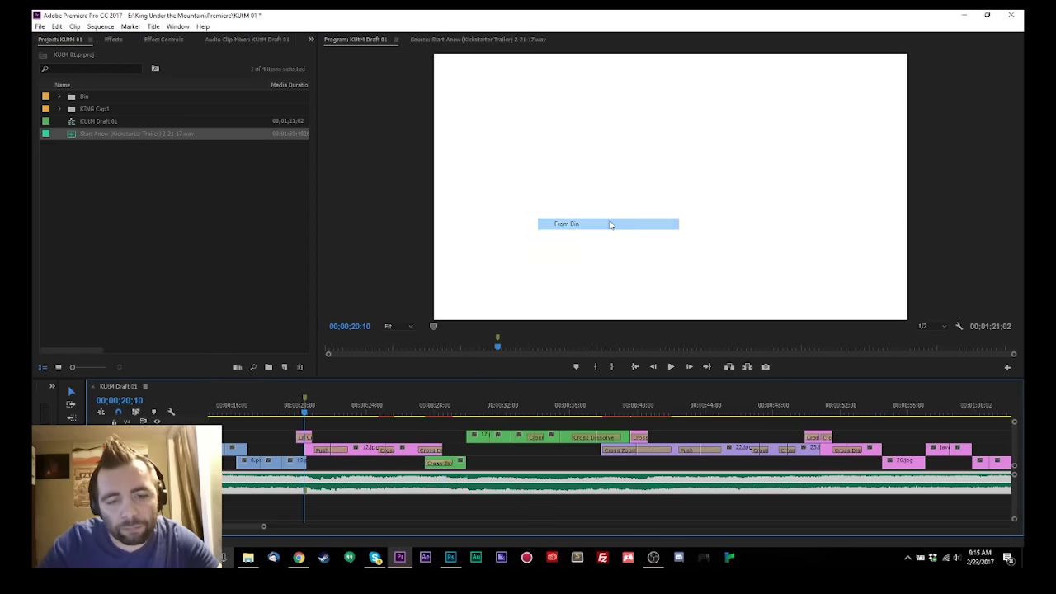
Step: Extend the end of the music clip on the timeline to its full length, ending at 00;01;39;26
{"action": "scroll", "coordinate": [400, 440], "scroll_direction": "down", "scroll_amount": 3}
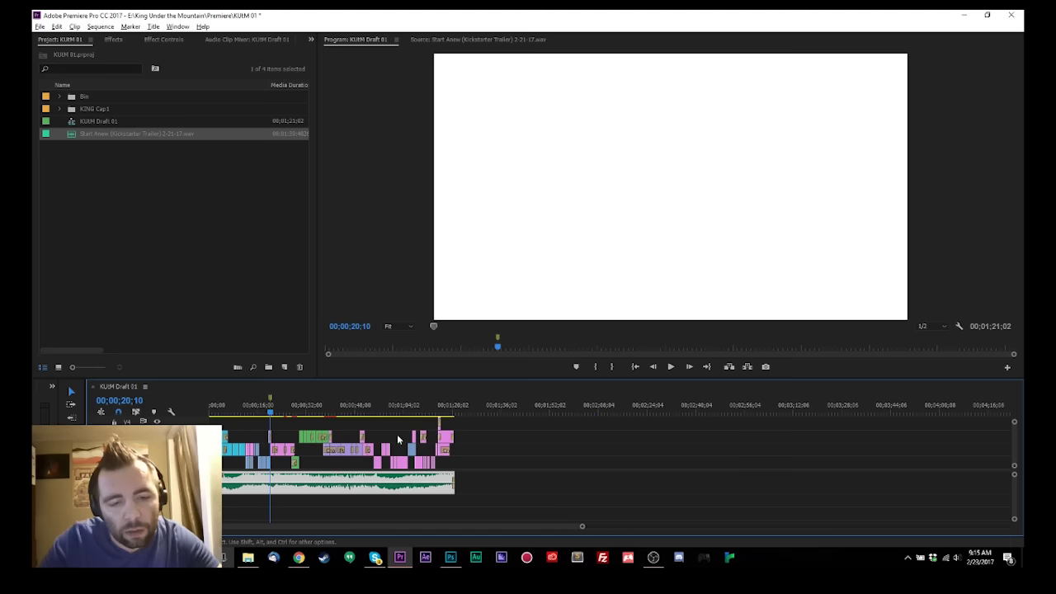
{"action": "left_click", "coordinate": [451, 477]}
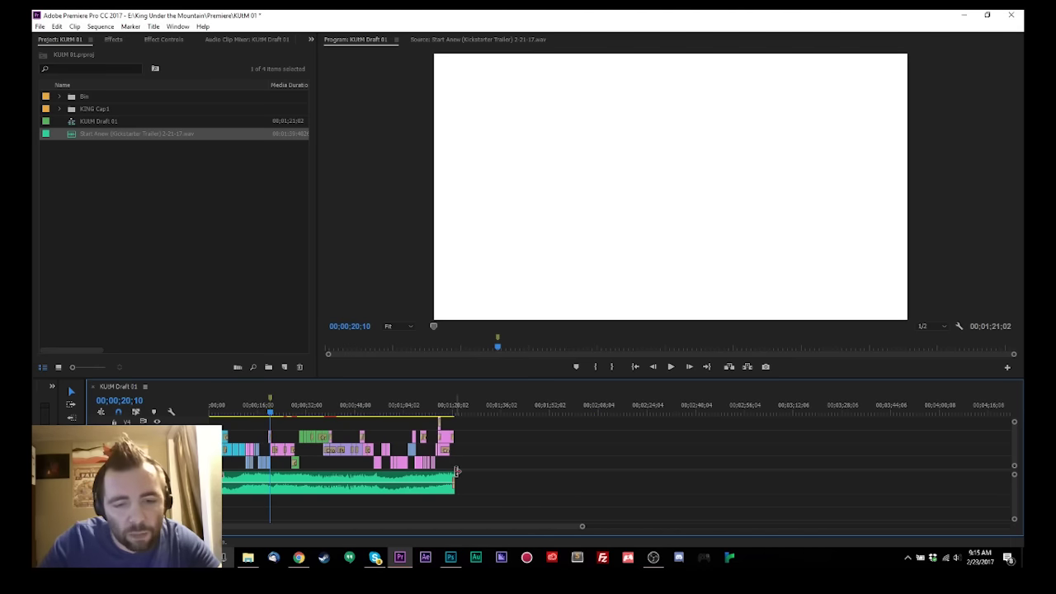
{"action": "left_click_drag", "start_coordinate": [453, 472], "coordinate": [592, 490]}
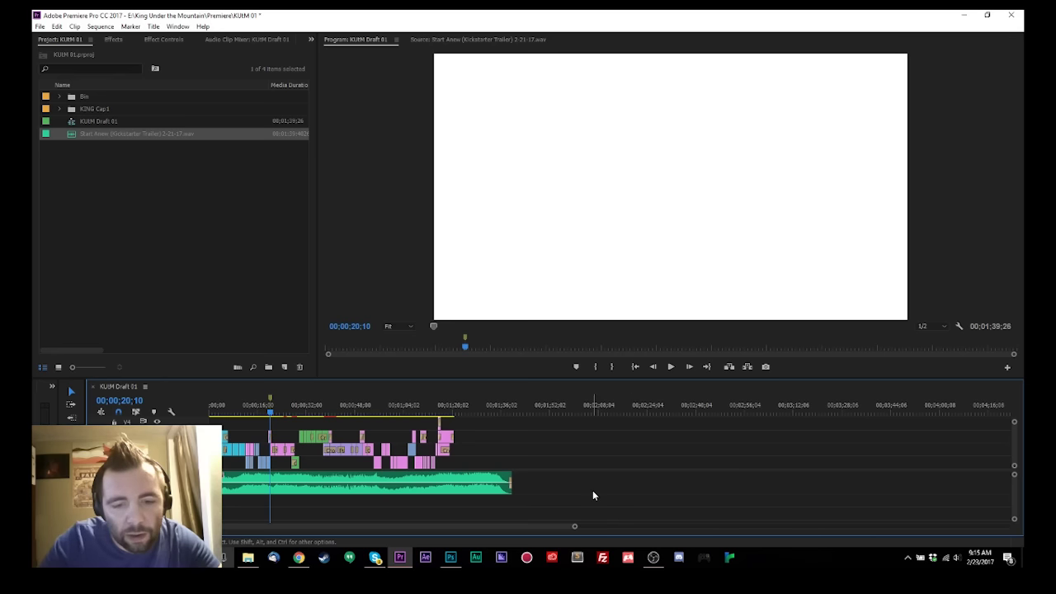
Step: Shift all video clips after the marker about 17 seconds later and play back the ending against the music
{"action": "left_click_drag", "start_coordinate": [459, 409], "coordinate": [273, 466]}
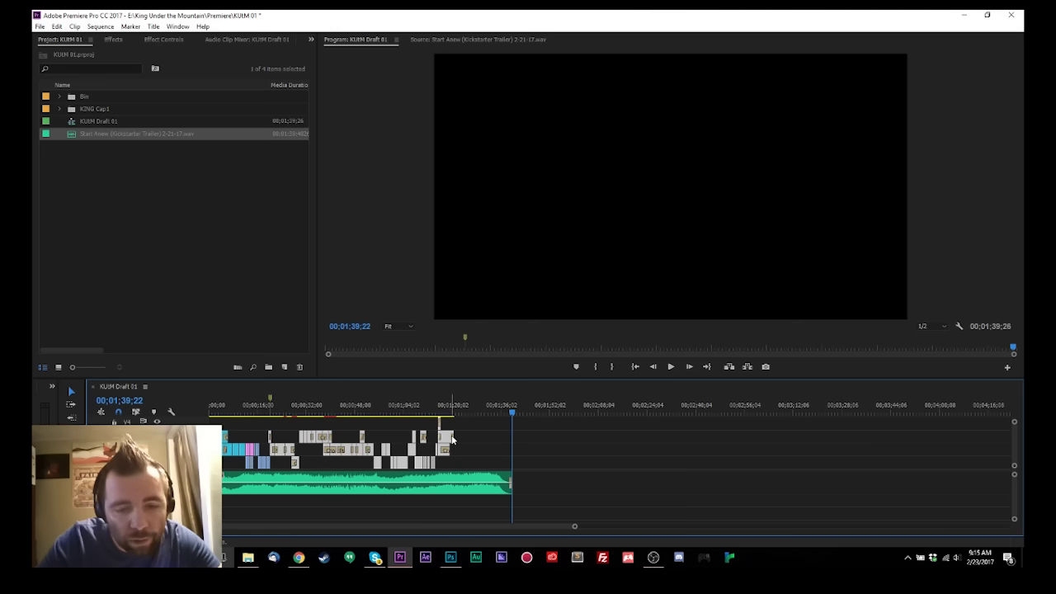
{"action": "left_click_drag", "start_coordinate": [452, 437], "coordinate": [503, 454]}
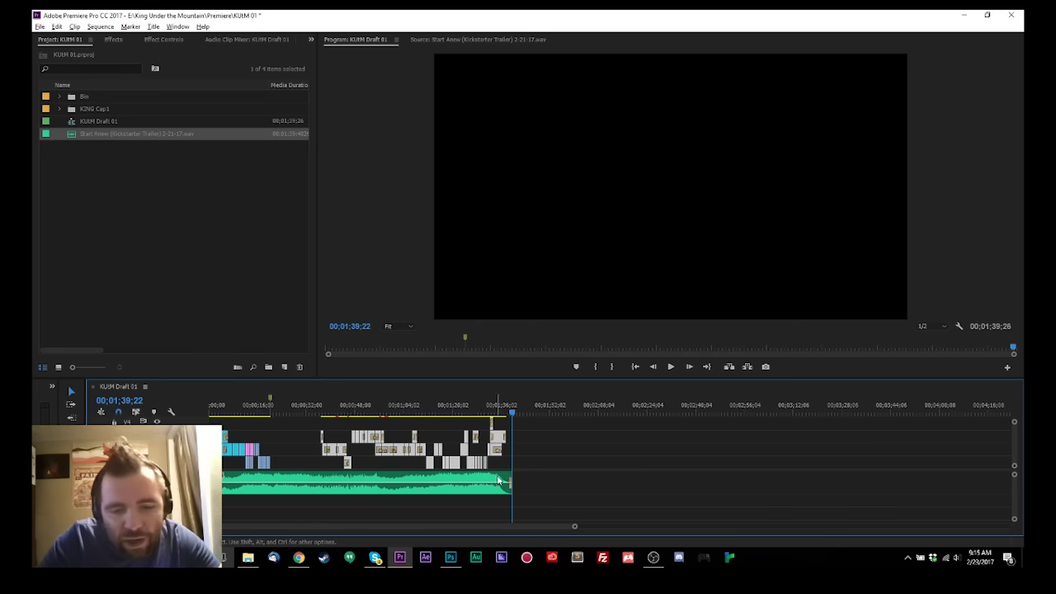
{"action": "scroll", "coordinate": [498, 481], "scroll_direction": "up", "scroll_amount": 6}
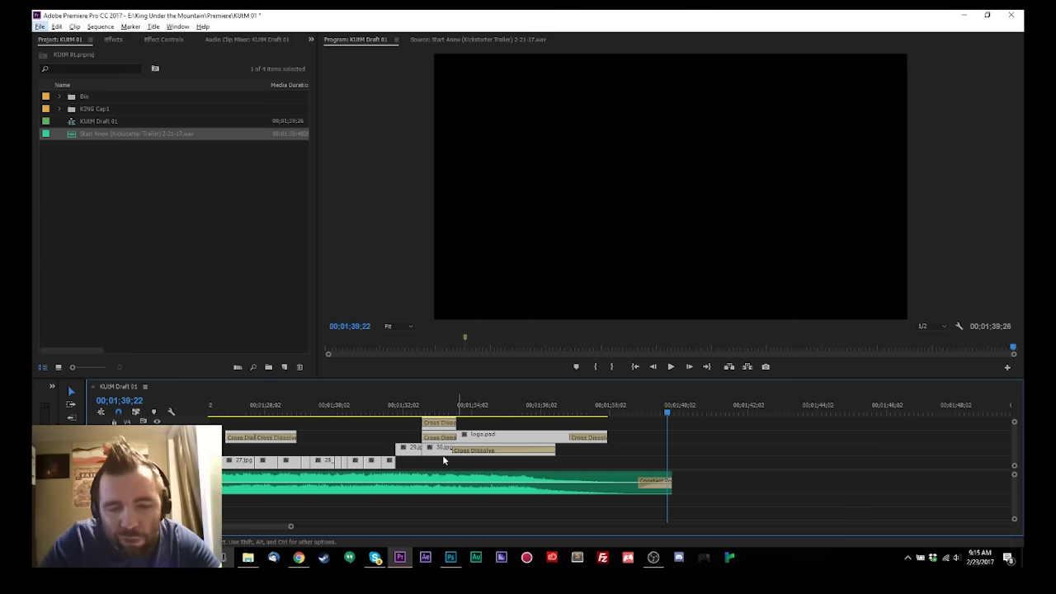
{"action": "left_click", "coordinate": [388, 405]}
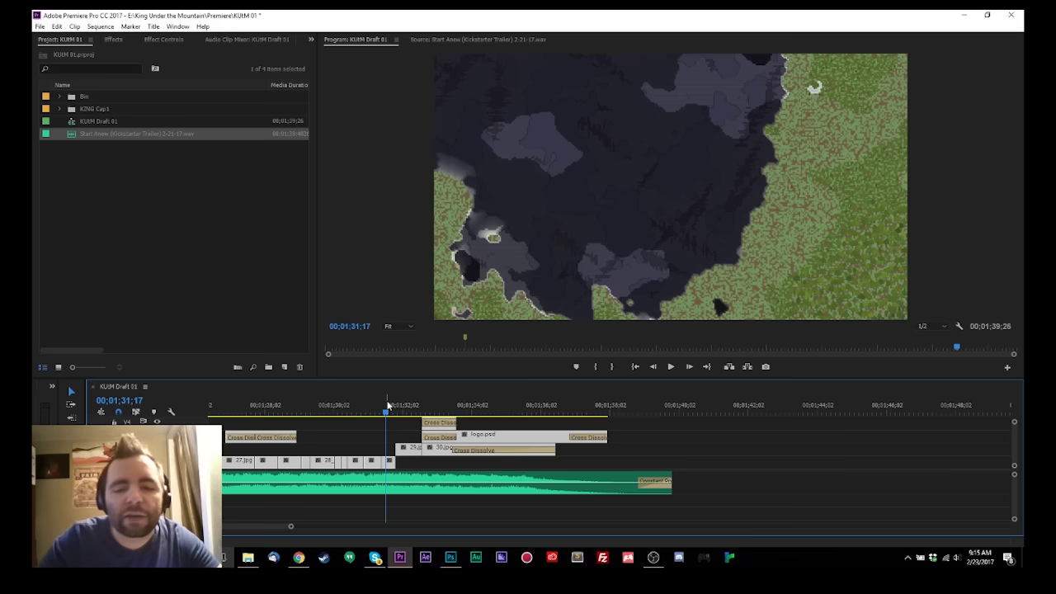
{"action": "key", "text": "space"}
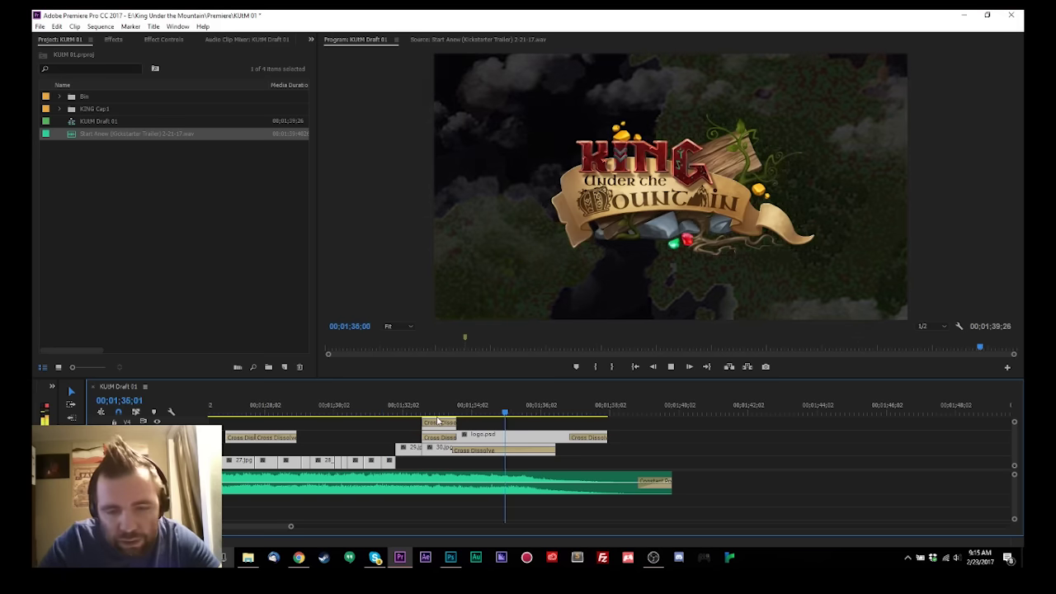
{"action": "key", "text": "space"}
Step: Replay the ending and shift the selected clips about 3 seconds later, aligning the end of 27.jpg with 00;01;30;28
{"action": "scroll", "coordinate": [384, 425], "scroll_direction": "up", "scroll_amount": 3}
{"action": "scroll", "coordinate": [384, 425], "scroll_direction": "up", "scroll_amount": 1}
{"action": "left_click", "coordinate": [502, 409]}
{"action": "key", "text": "space"}
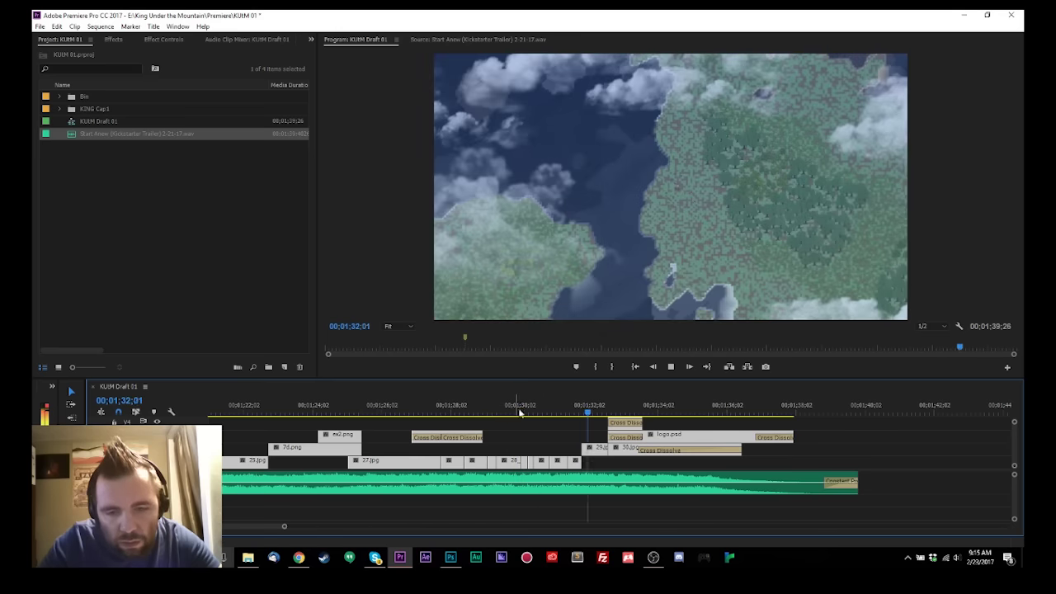
{"action": "key", "text": "space"}
{"action": "left_click", "coordinate": [551, 409]}
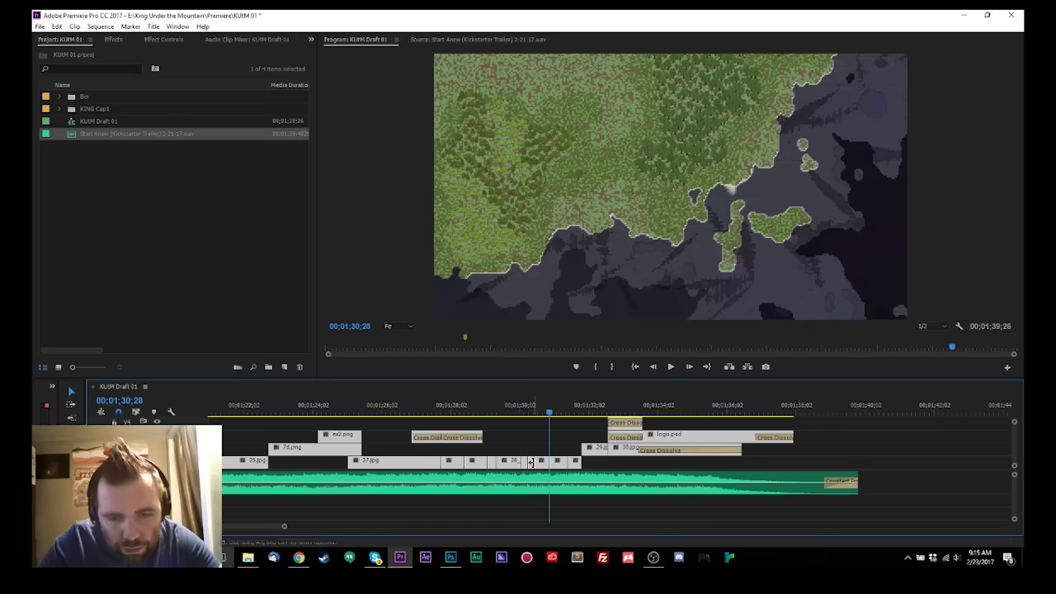
{"action": "left_click_drag", "start_coordinate": [528, 456], "coordinate": [652, 476]}
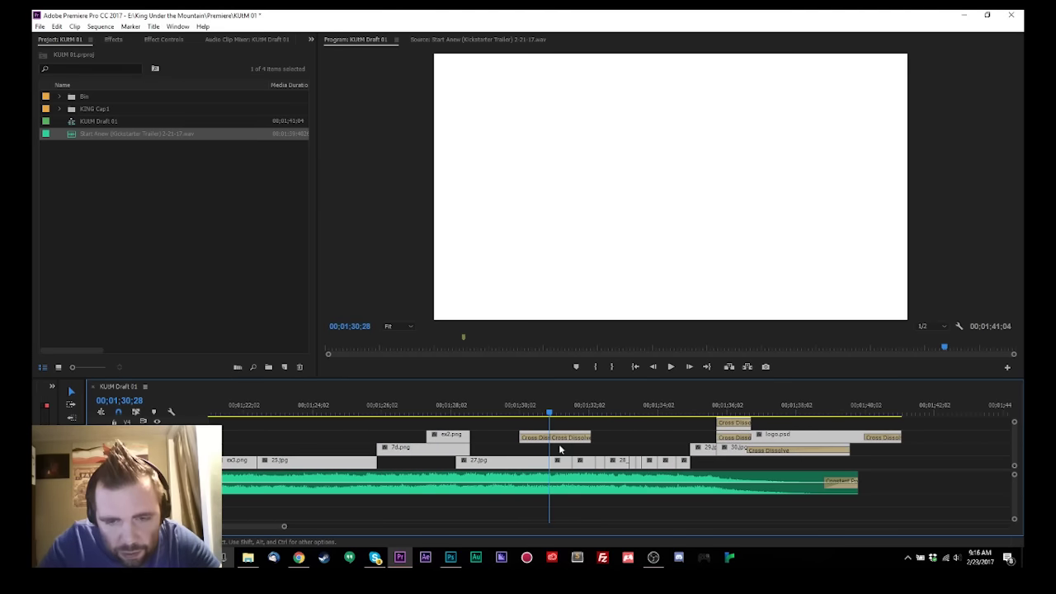
Step: Play back the sequence repeatedly around 00;01;27;03 to 00;01;37;18 to check the clip timing against the music
{"action": "left_click", "coordinate": [503, 405]}
{"action": "key", "text": "space"}
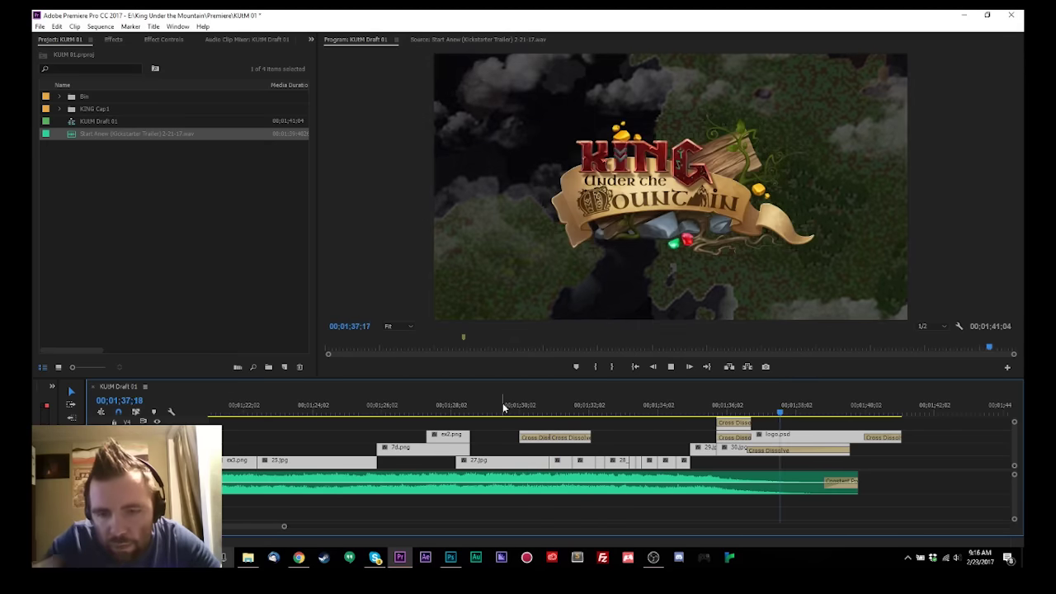
{"action": "left_click", "coordinate": [501, 407]}
{"action": "left_click_drag", "start_coordinate": [500, 408], "coordinate": [419, 417]}
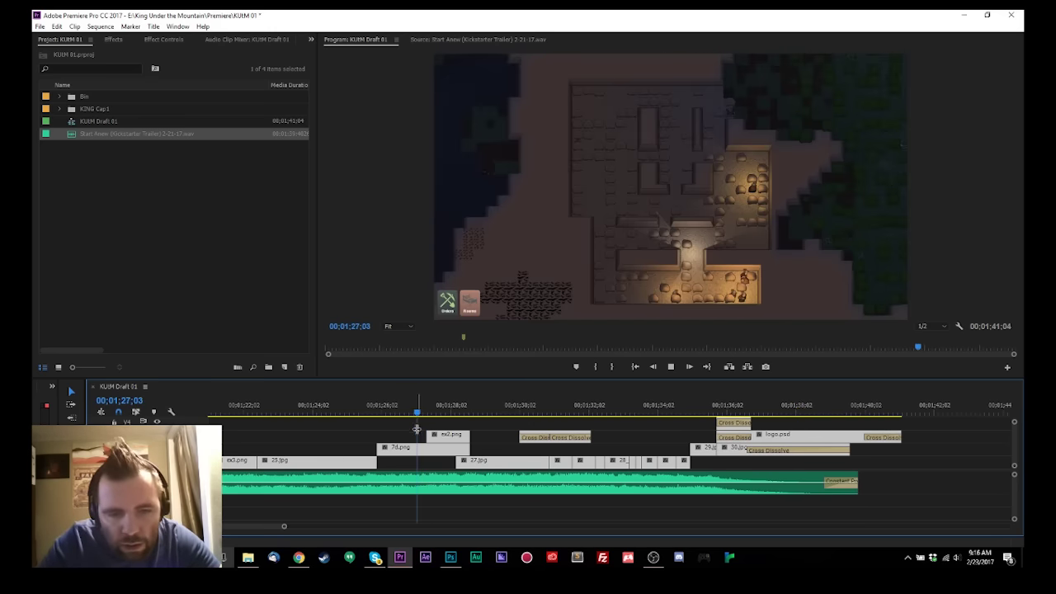
{"action": "key", "text": "space"}
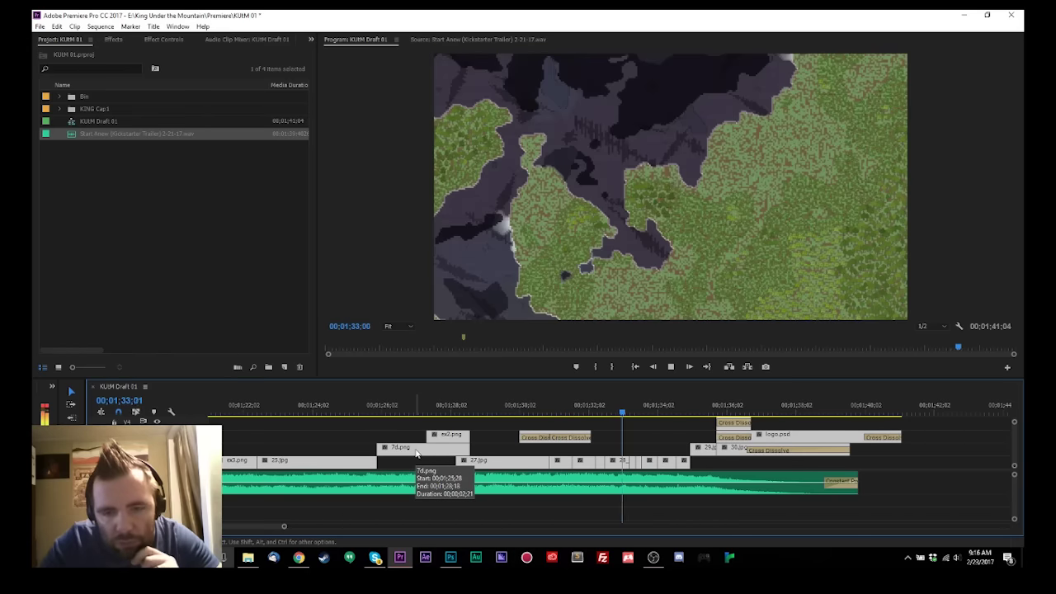
{"action": "left_click", "coordinate": [509, 409]}
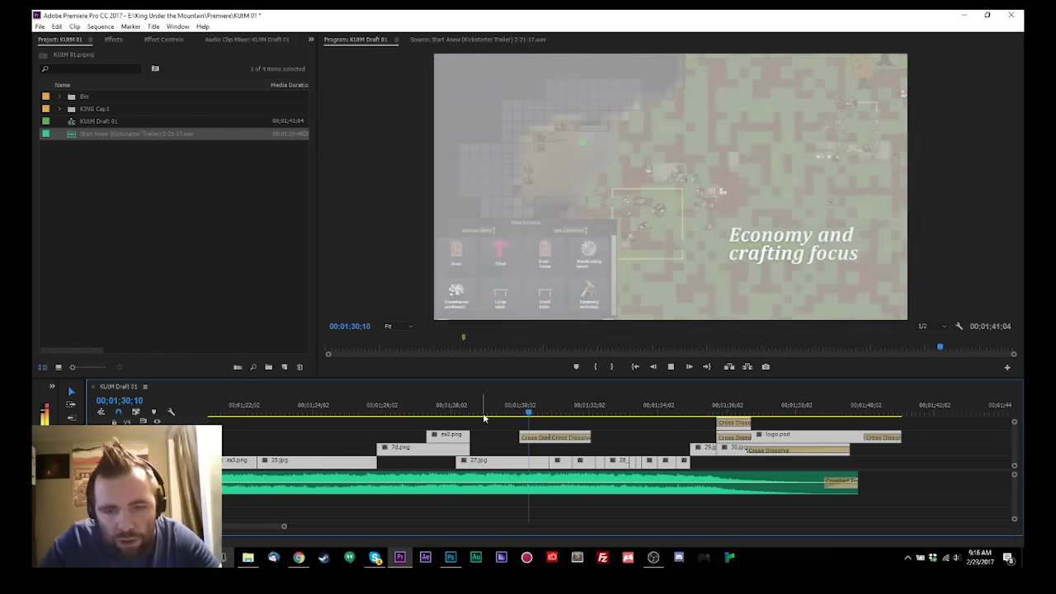
{"action": "left_click", "coordinate": [532, 410]}
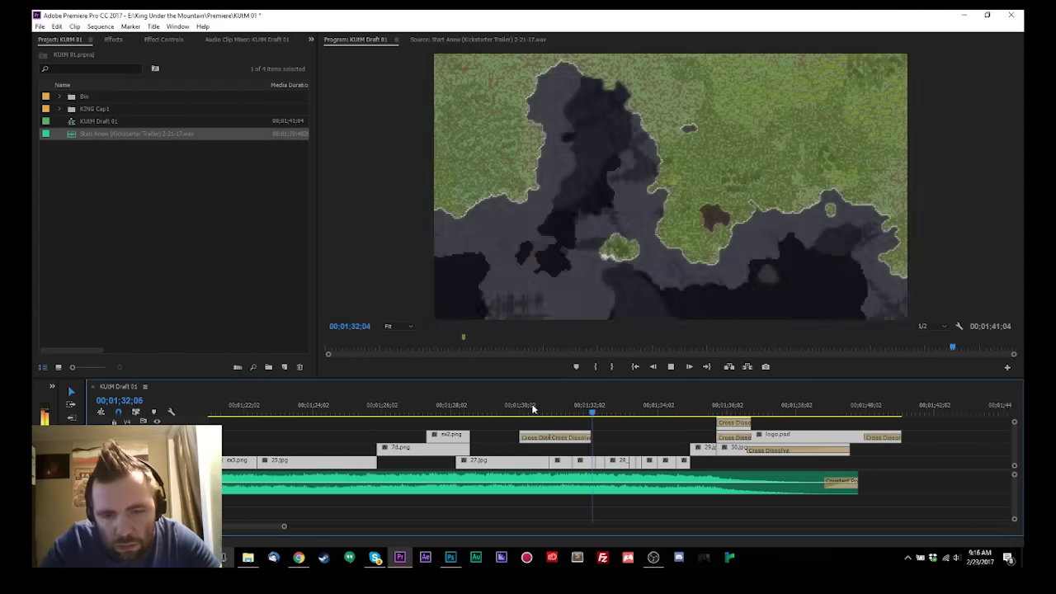
{"action": "left_click_drag", "start_coordinate": [535, 410], "coordinate": [551, 411]}
{"action": "key", "text": "space"}
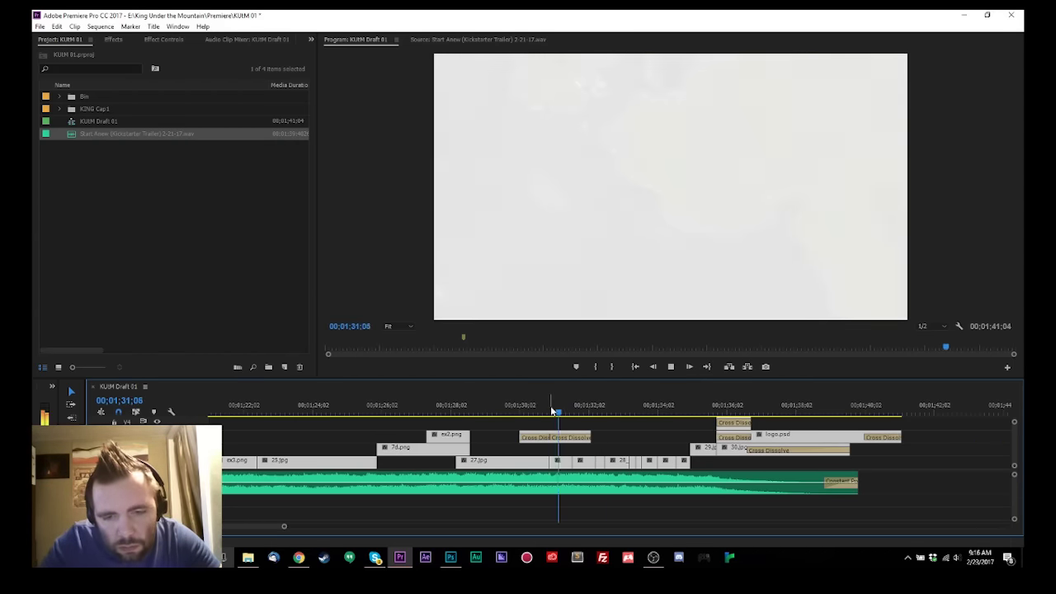
Step: Delete the white flash clip with Cross Dissolves over the end of 27.jpg and replay the cut from 00;01;30;06
{"action": "key", "text": "space"}
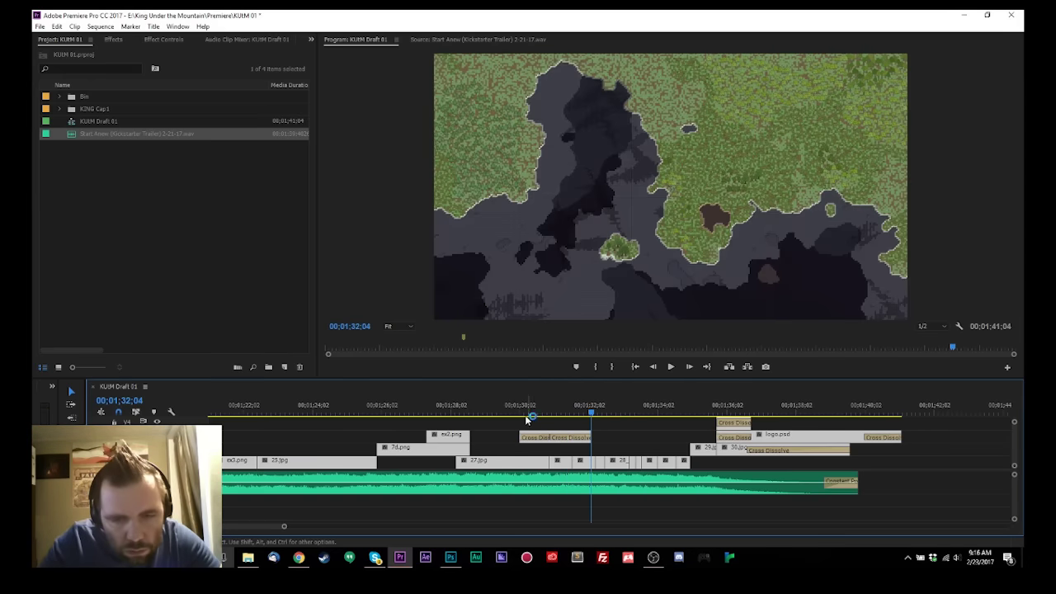
{"action": "left_click", "coordinate": [526, 418]}
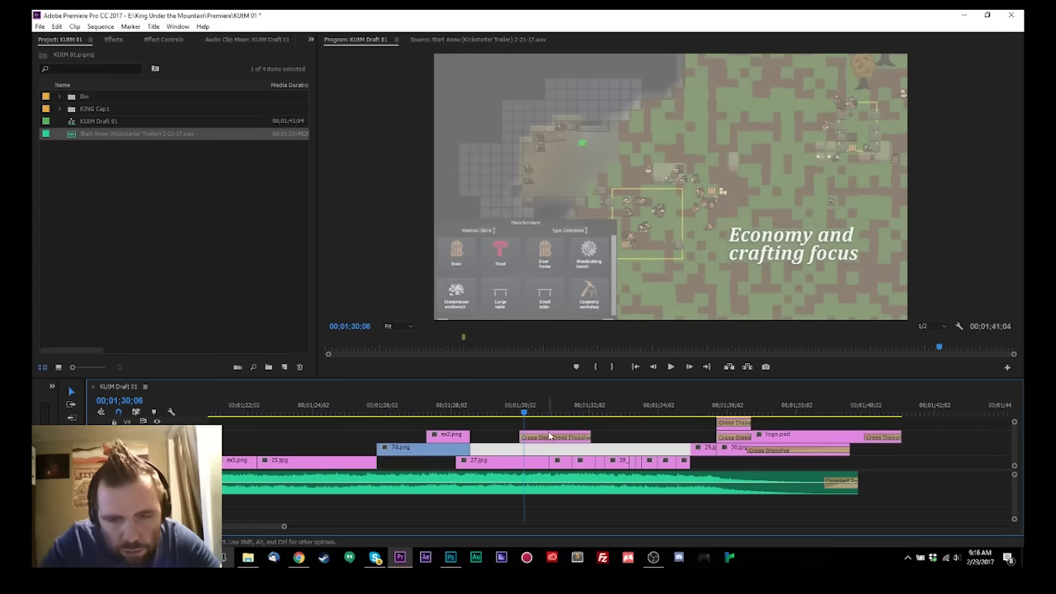
{"action": "left_click", "coordinate": [547, 436]}
{"action": "key", "text": "Delete"}
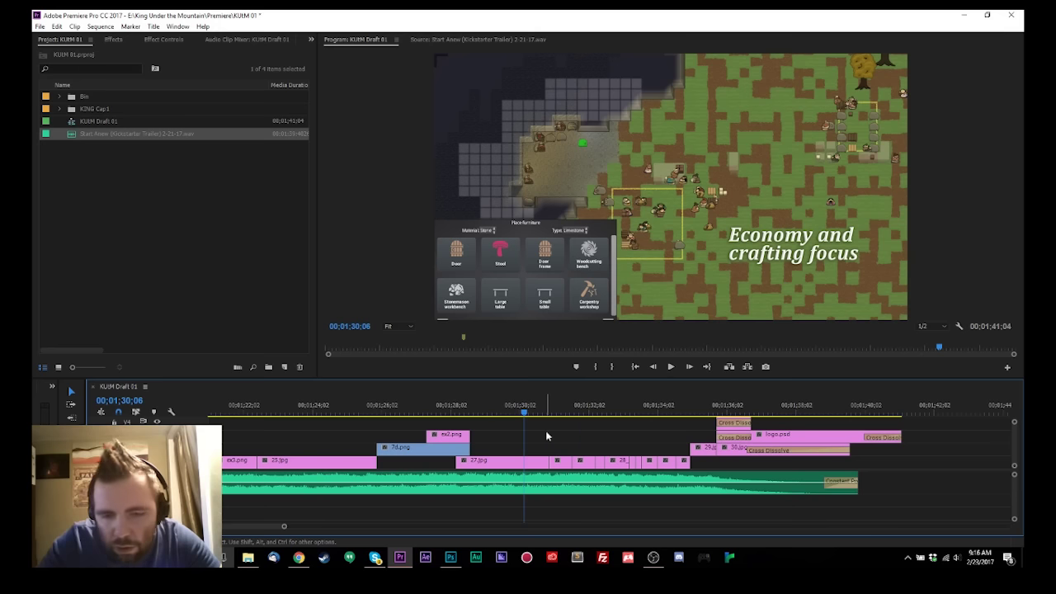
{"action": "key", "text": "space"}
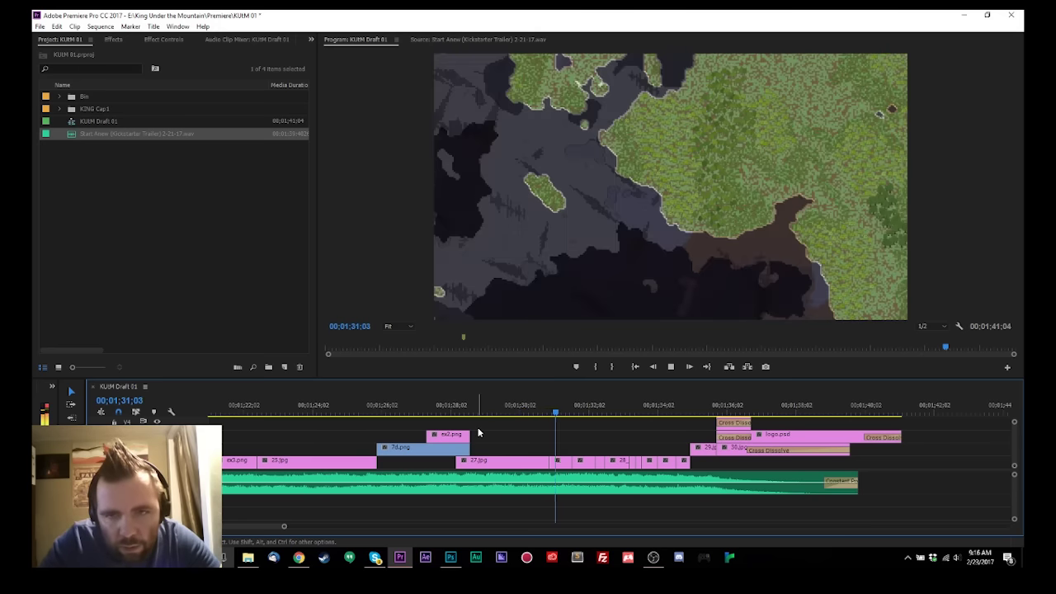
{"action": "key", "text": "space"}
Step: Shift all video clips after the long gap about 10 frames earlier, aligning the end of 27.jpg with 00;01;30;18
{"action": "scroll", "coordinate": [486, 434], "scroll_direction": "down", "scroll_amount": 2}
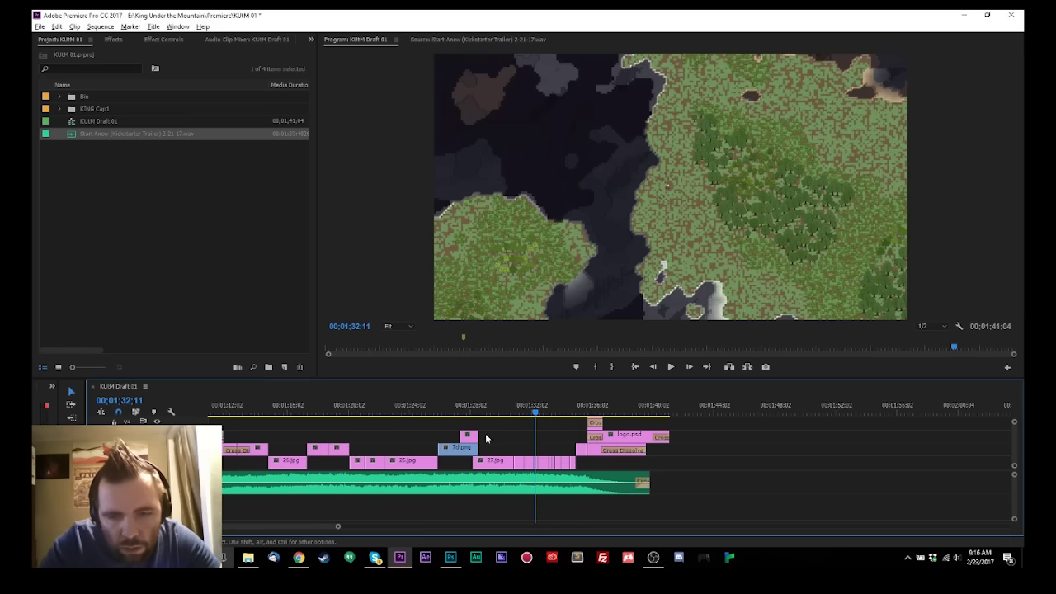
{"action": "scroll", "coordinate": [665, 421], "scroll_direction": "up", "scroll_amount": 5}
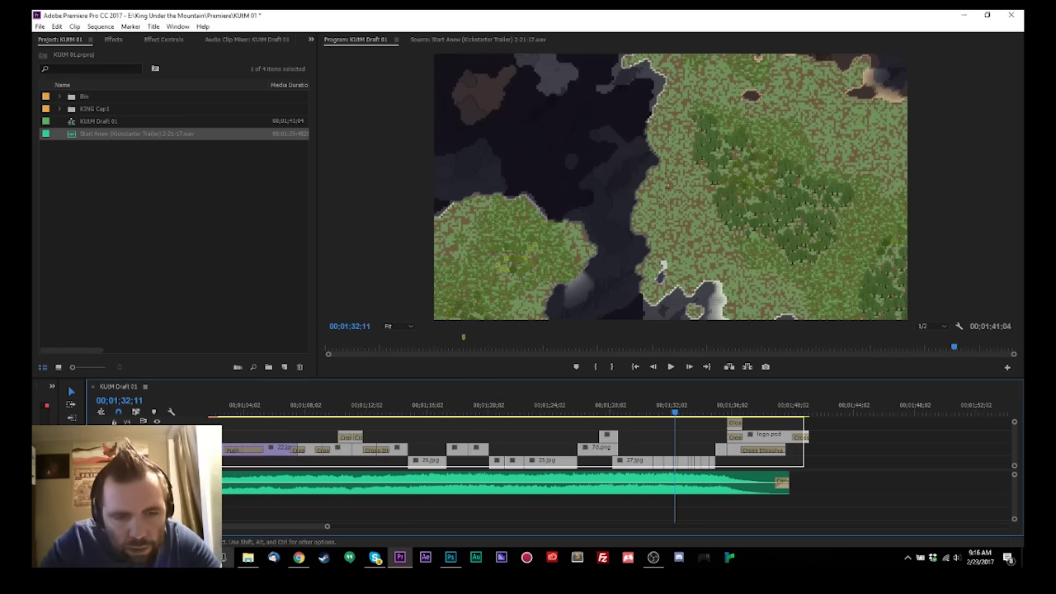
{"action": "scroll", "coordinate": [617, 462], "scroll_direction": "up", "scroll_amount": 4}
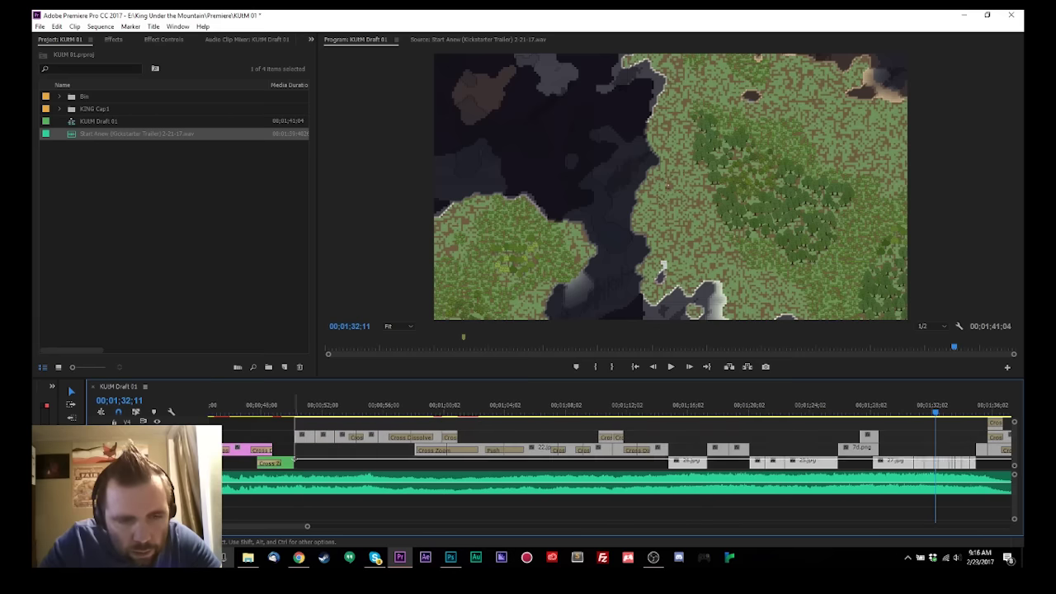
{"action": "scroll", "coordinate": [803, 464], "scroll_direction": "up", "scroll_amount": 4}
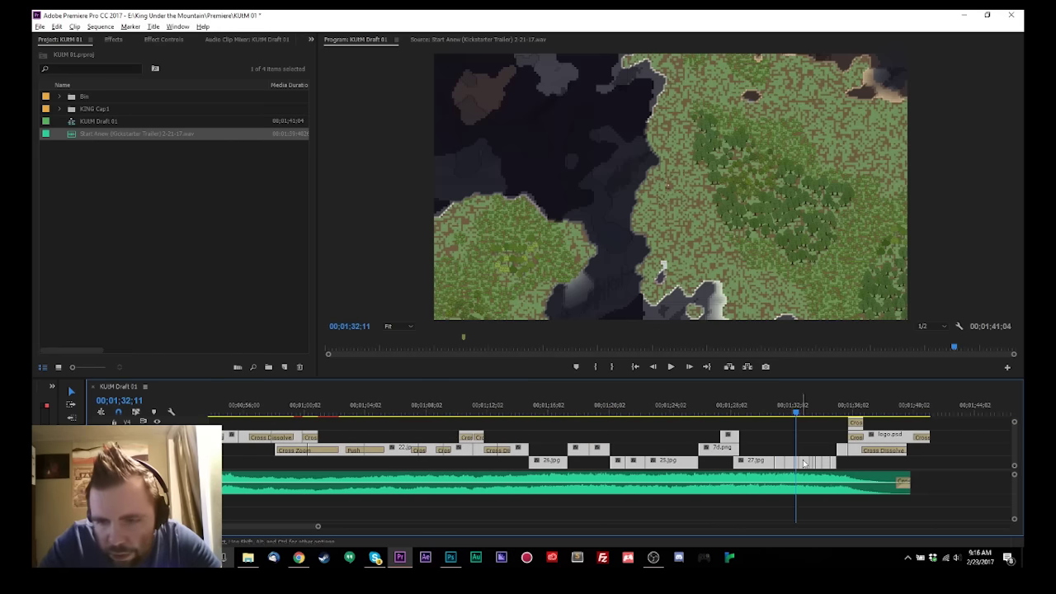
{"action": "scroll", "coordinate": [803, 463], "scroll_direction": "up", "scroll_amount": 2}
{"action": "left_click", "coordinate": [691, 405]}
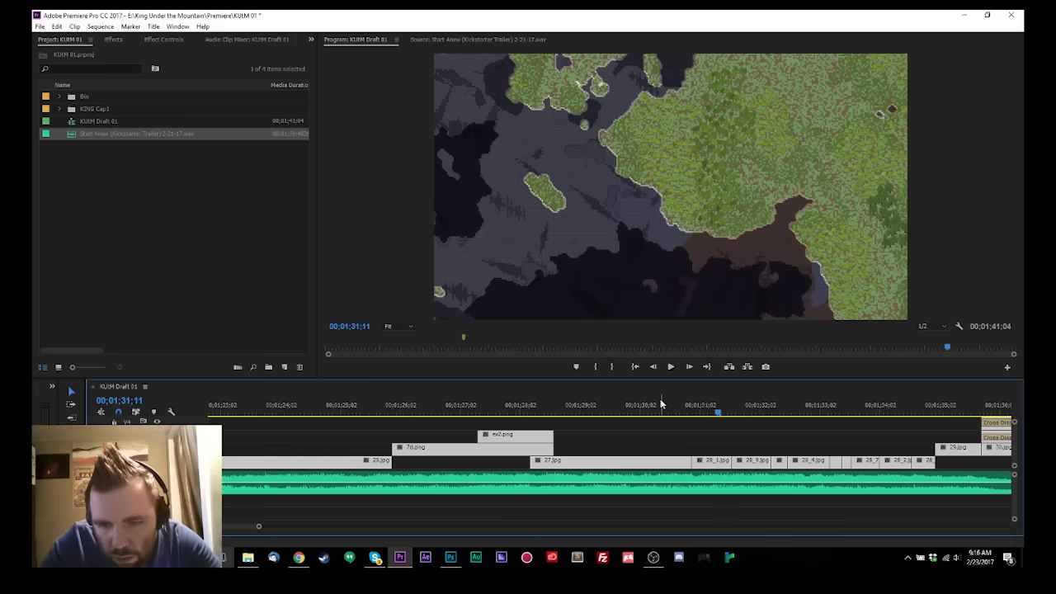
{"action": "left_click", "coordinate": [652, 407]}
{"action": "left_click_drag", "start_coordinate": [652, 408], "coordinate": [676, 420]}
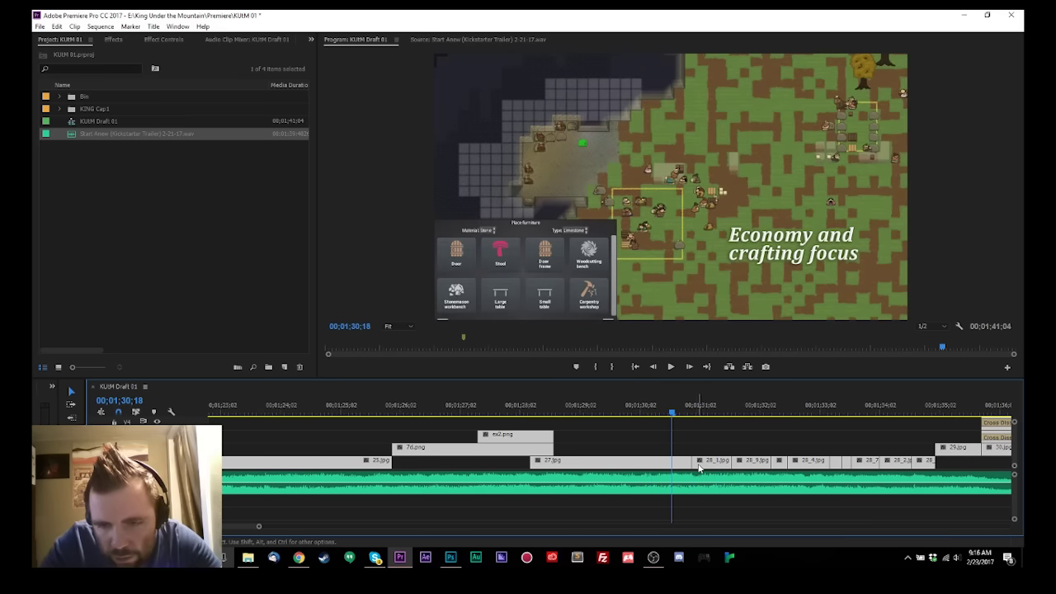
{"action": "left_click_drag", "start_coordinate": [700, 468], "coordinate": [678, 464]}
Step: Play back the ending from just before 00;01;30;00 through the logo, checking it against the music, and return to the opening clips
{"action": "left_click", "coordinate": [627, 411]}
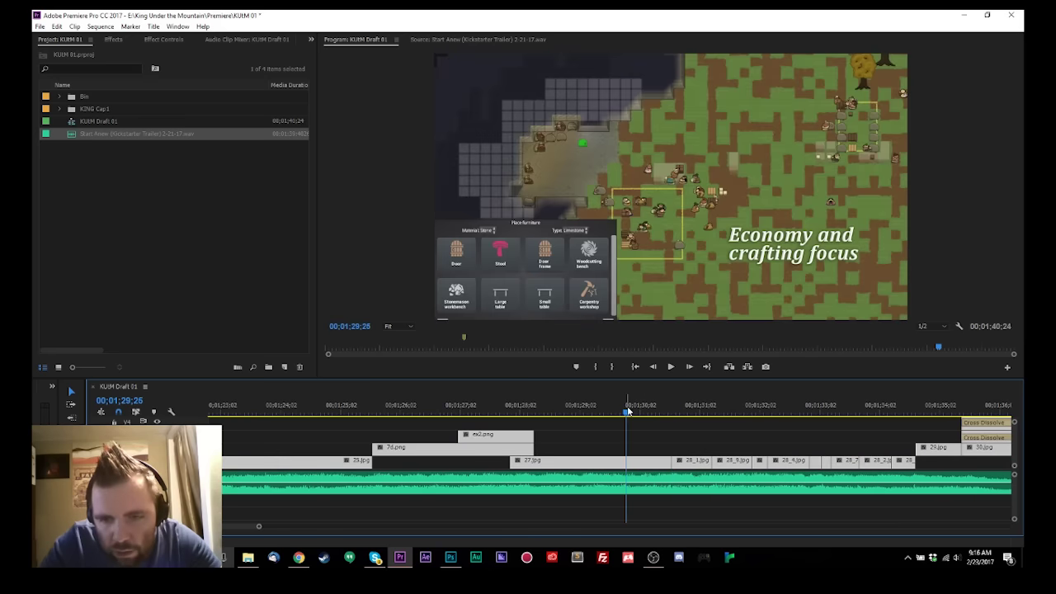
{"action": "key", "text": "space"}
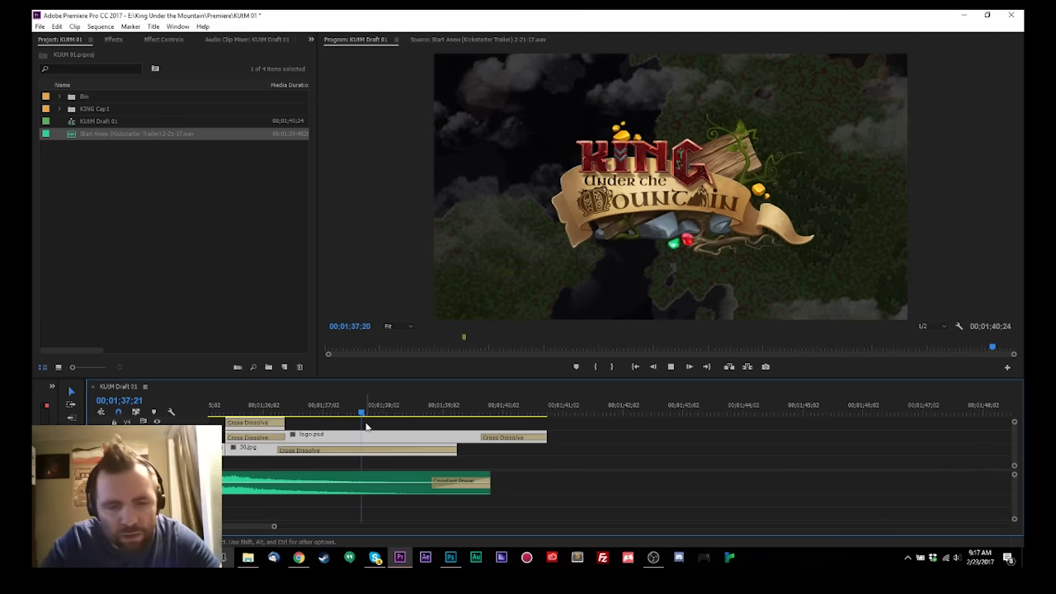
{"action": "key", "text": "space"}
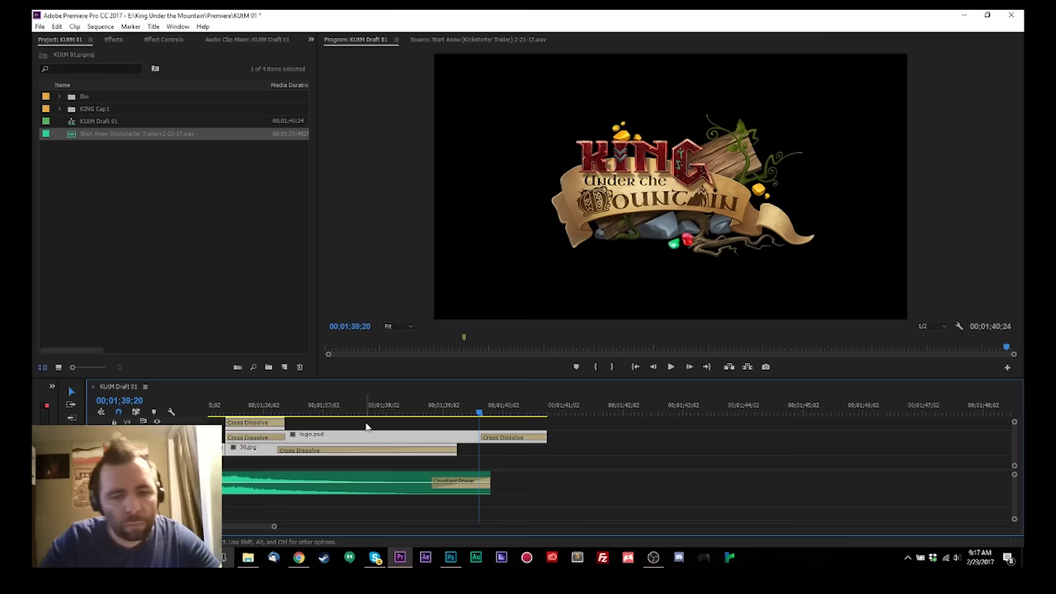
{"action": "key", "text": "minus"}
{"action": "key", "text": "minus"}
{"action": "key", "text": "minus"}
{"action": "key", "text": "minus"}
{"action": "key", "text": "equal"}
{"action": "key", "text": "equal"}
{"action": "key", "text": "equal"}
{"action": "key", "text": "equal"}
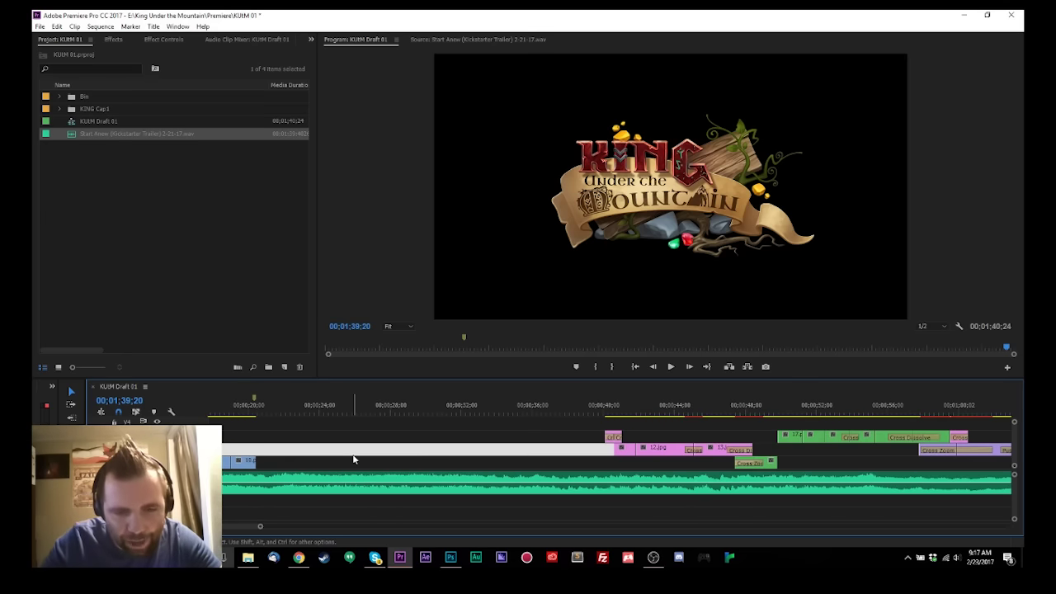
{"action": "scroll", "coordinate": [352, 454], "scroll_direction": "up", "scroll_amount": 5}
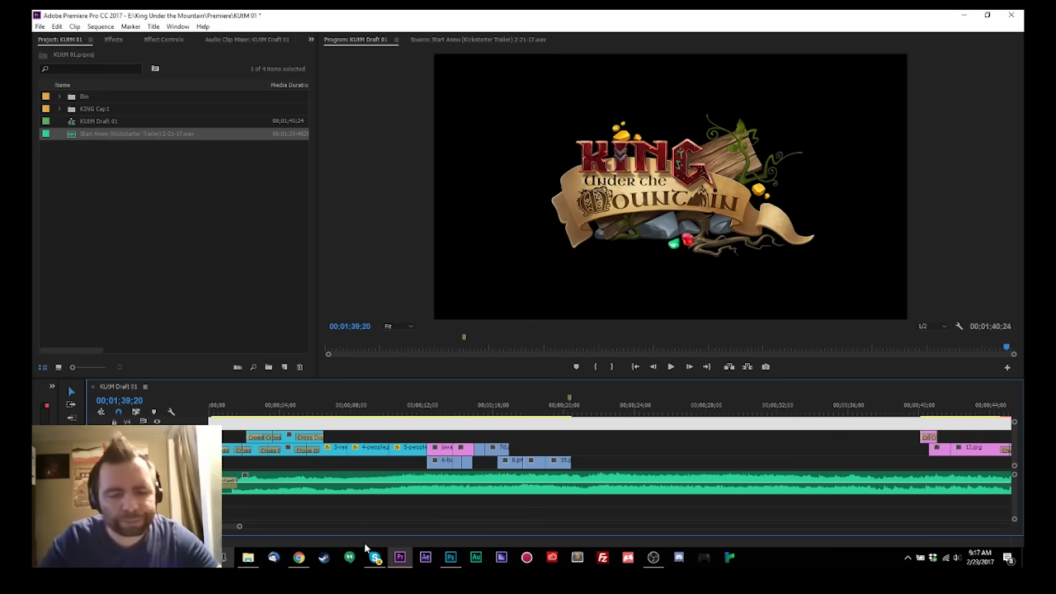
Step: Switch to Chrome, check the Twitch dashboard chat and look through the storyboard images in the Trailer Visual Script document
{"action": "left_click", "coordinate": [299, 557]}
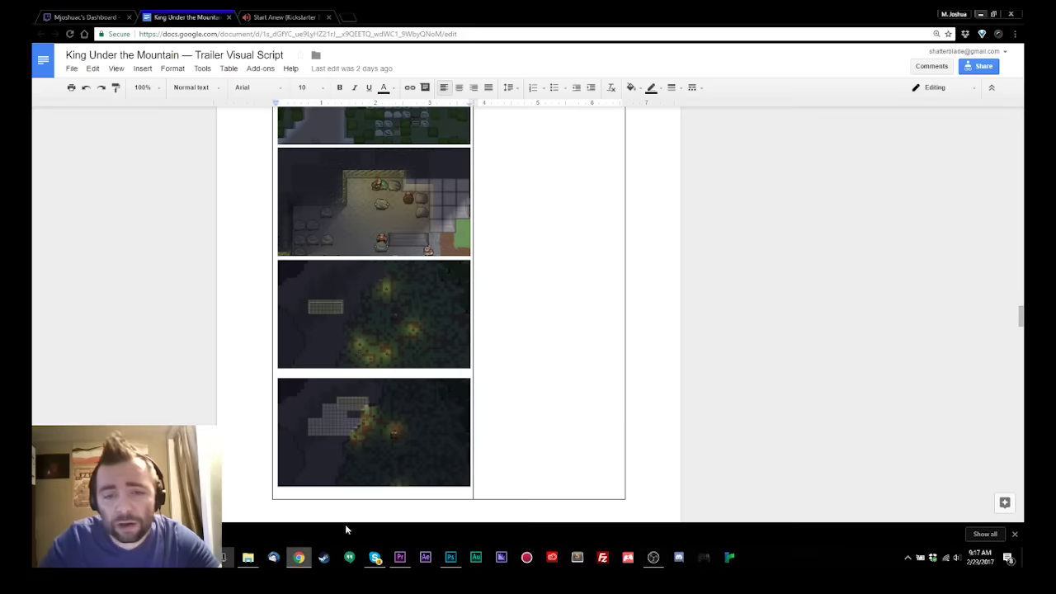
{"action": "left_click", "coordinate": [83, 15]}
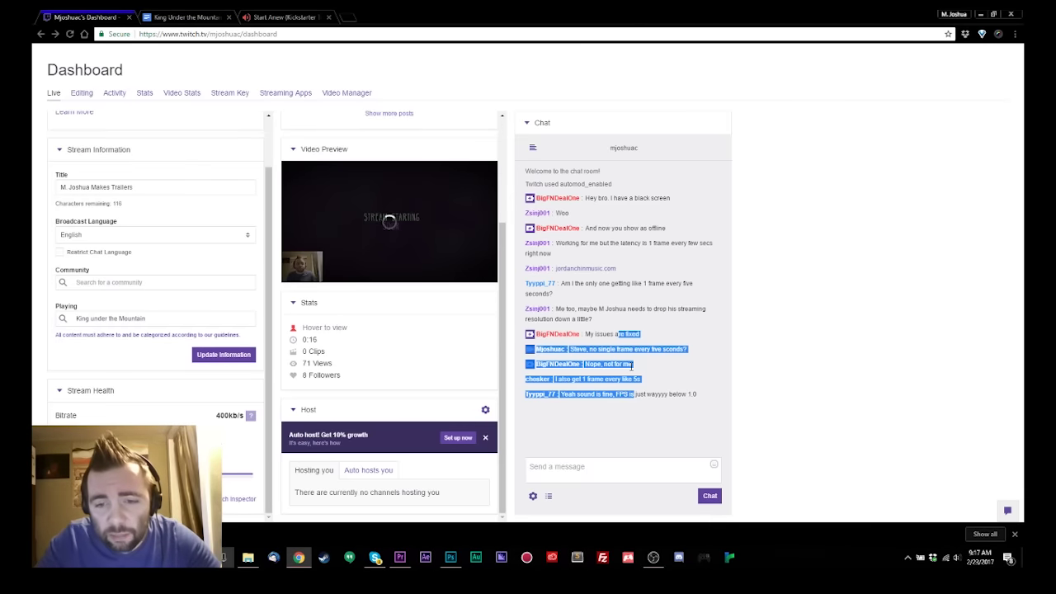
{"action": "left_click", "coordinate": [182, 17]}
{"action": "scroll", "coordinate": [297, 193], "scroll_direction": "up", "scroll_amount": 20}
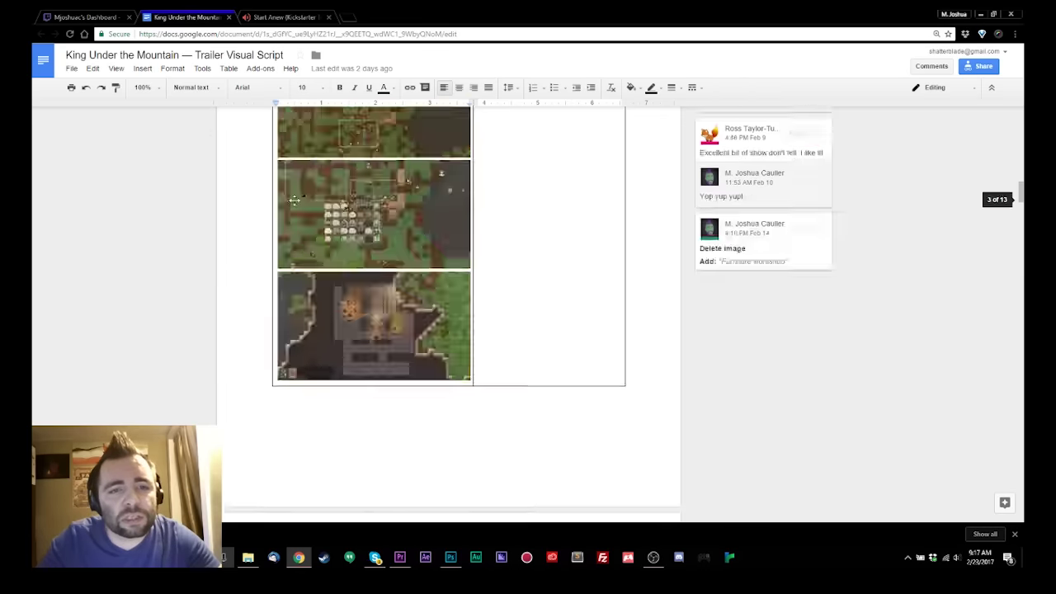
{"action": "scroll", "coordinate": [324, 201], "scroll_direction": "down", "scroll_amount": 20}
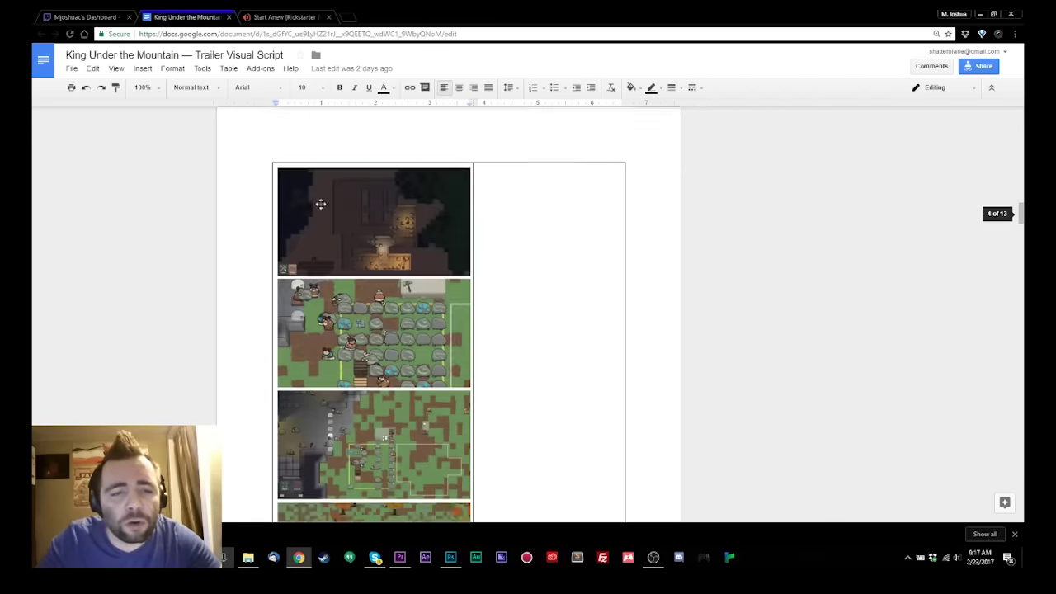
{"action": "scroll", "coordinate": [321, 205], "scroll_direction": "down", "scroll_amount": 10}
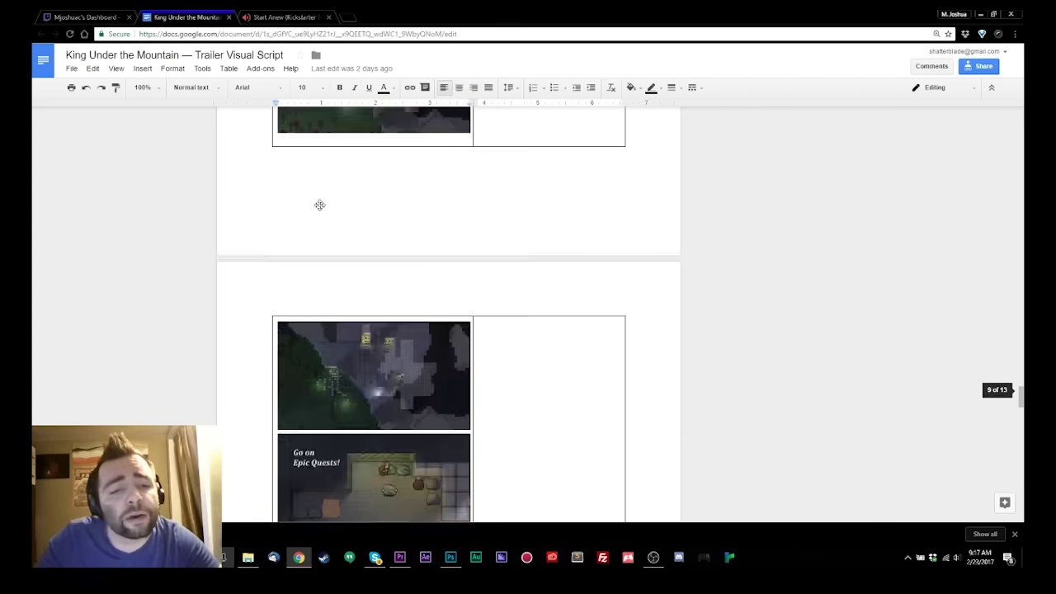
{"action": "scroll", "coordinate": [263, 215], "scroll_direction": "down", "scroll_amount": 10}
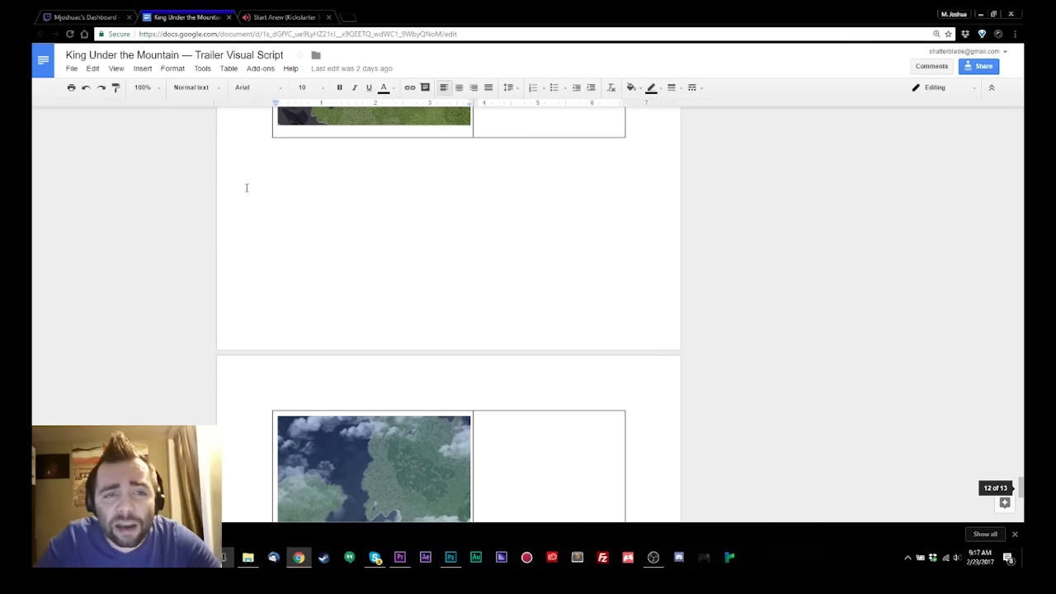
Step: Close the Start Anew music tab, view the end of the visual script and switch back to Premiere Pro
{"action": "left_click", "coordinate": [307, 18]}
{"action": "left_click", "coordinate": [327, 17]}
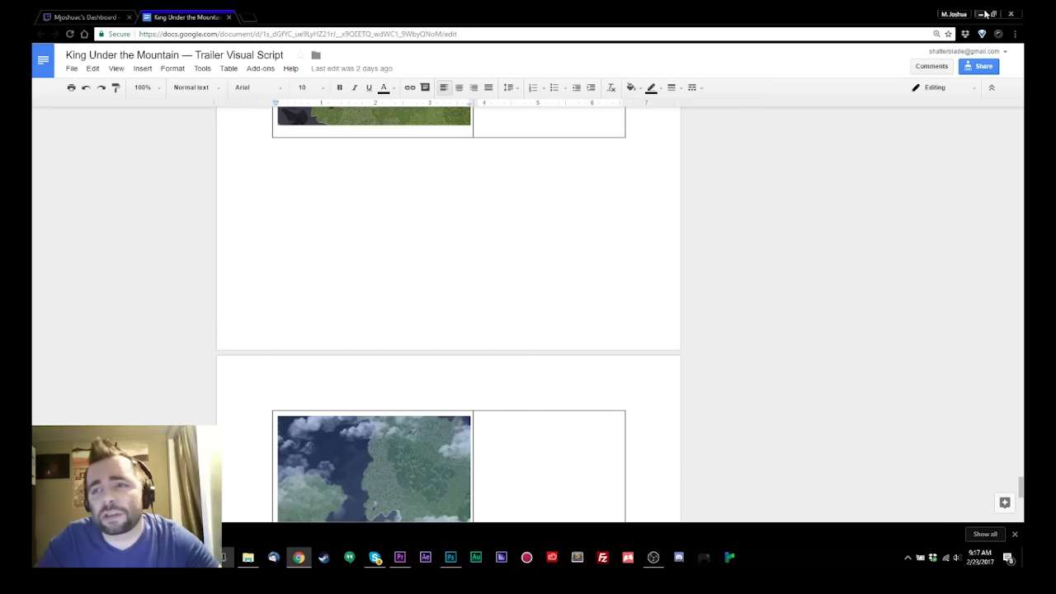
{"action": "scroll", "coordinate": [616, 228], "scroll_direction": "down", "scroll_amount": 3}
{"action": "scroll", "coordinate": [615, 229], "scroll_direction": "down", "scroll_amount": 3}
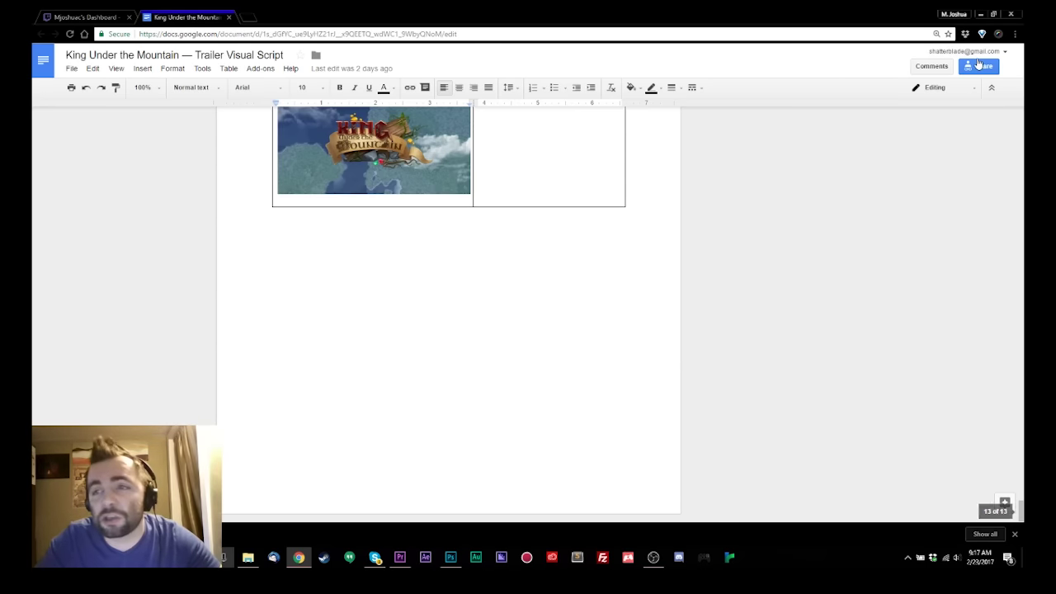
{"action": "key", "text": "alt+Tab"}
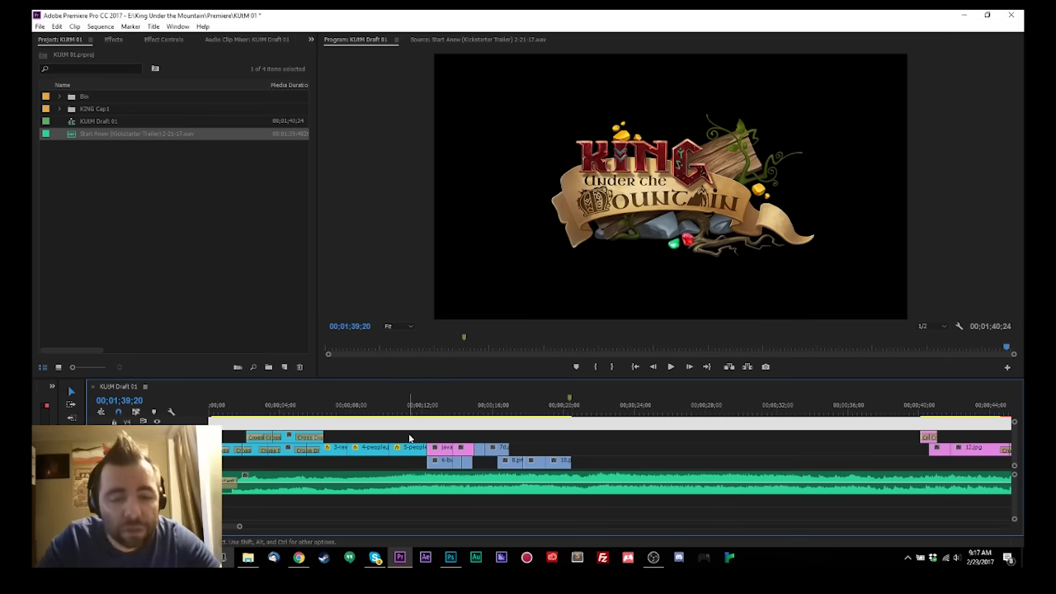
Step: Play the trailer's opening from 00;00;00;00, replay the part around 00;00;12;00 to check its timing, and return to the sequence start
{"action": "left_click", "coordinate": [401, 404]}
{"action": "left_click_drag", "start_coordinate": [401, 405], "coordinate": [185, 397]}
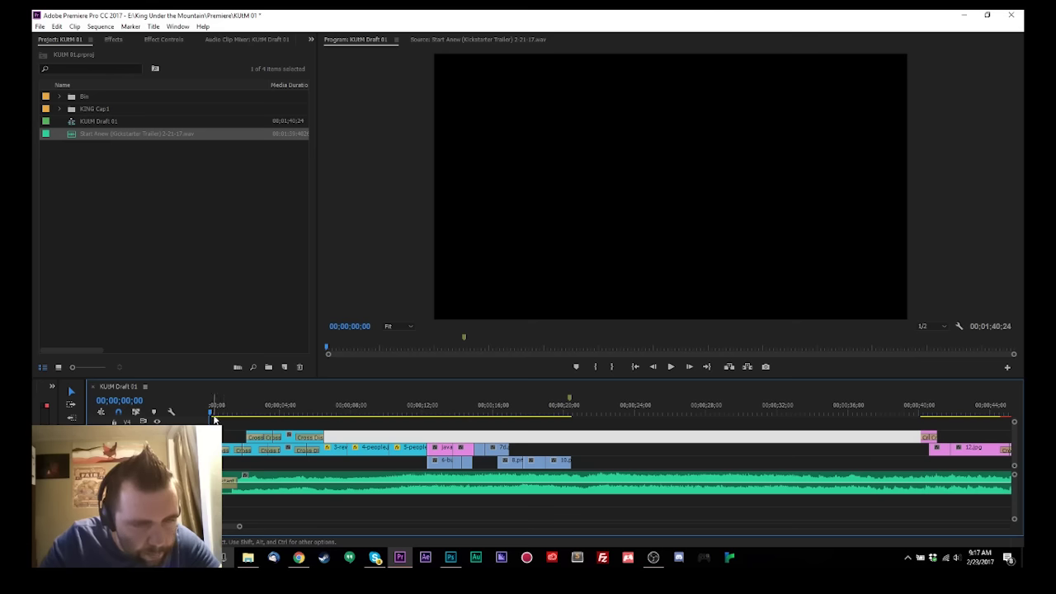
{"action": "key", "text": "space"}
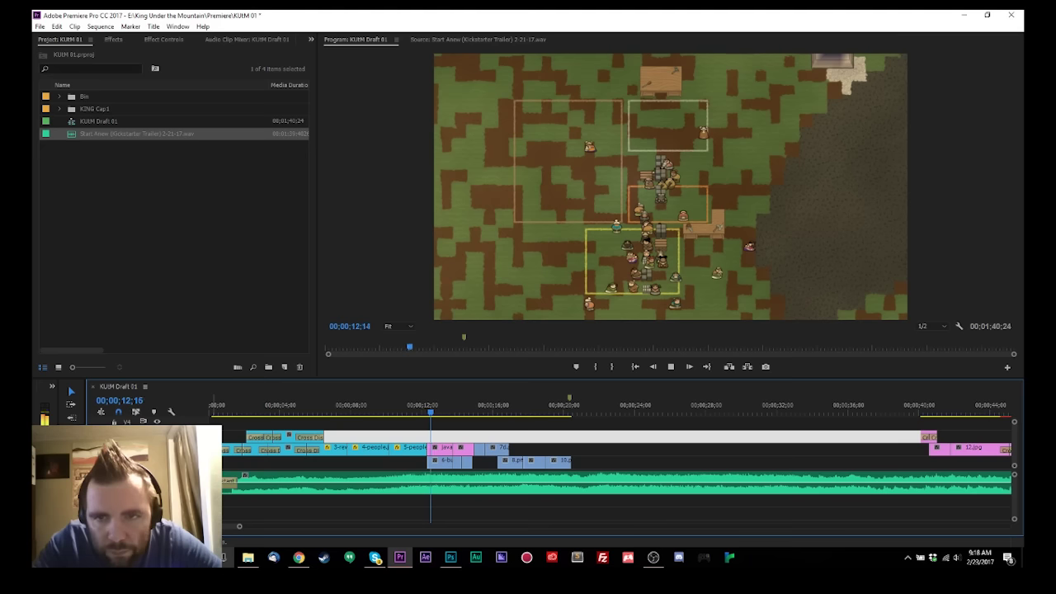
{"action": "key", "text": "space"}
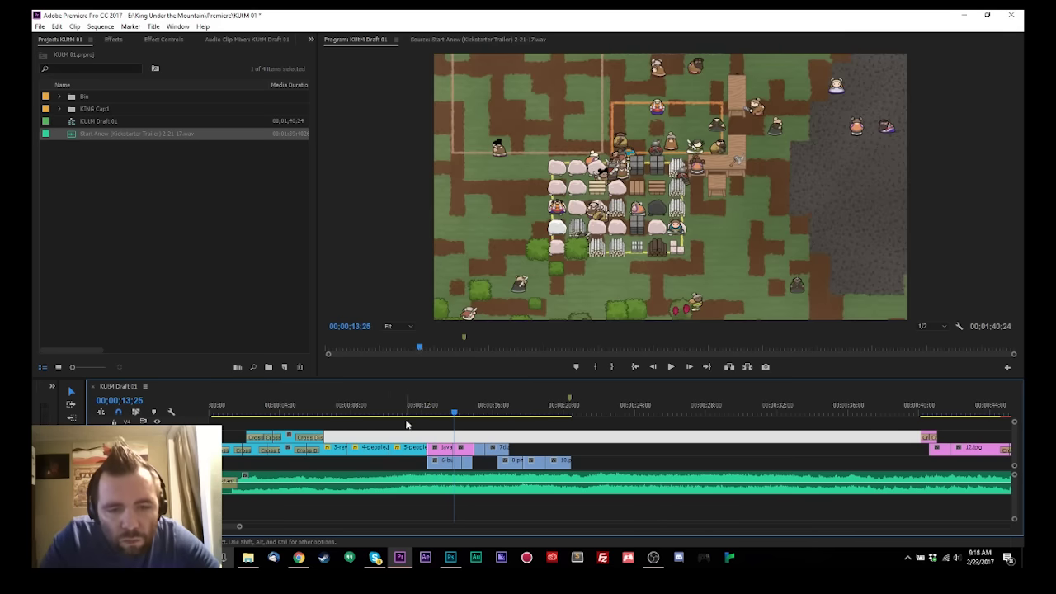
{"action": "left_click_drag", "start_coordinate": [407, 413], "coordinate": [397, 413]}
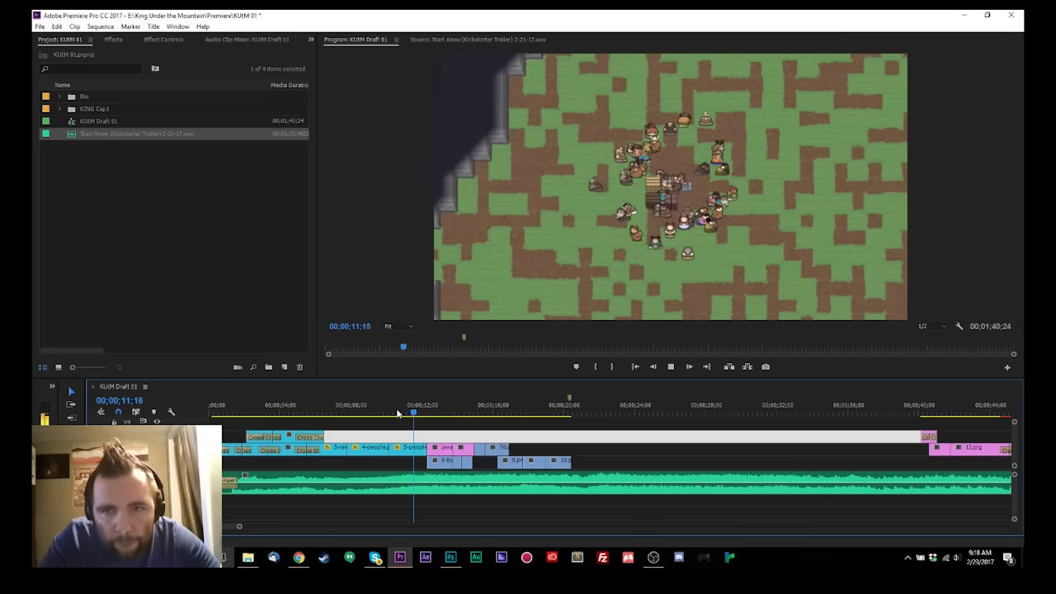
{"action": "key", "text": "space"}
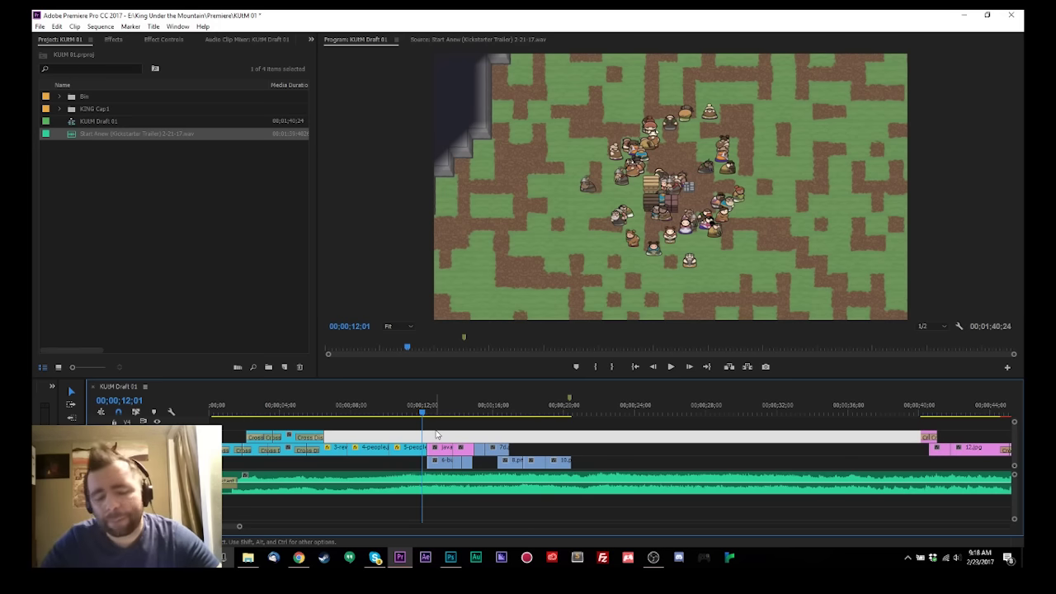
{"action": "left_click_drag", "start_coordinate": [421, 413], "coordinate": [70, 401]}
Step: Create a new sequence from all eleven 1_intro clips in the KING Cap1 bin
{"action": "left_click", "coordinate": [60, 110]}
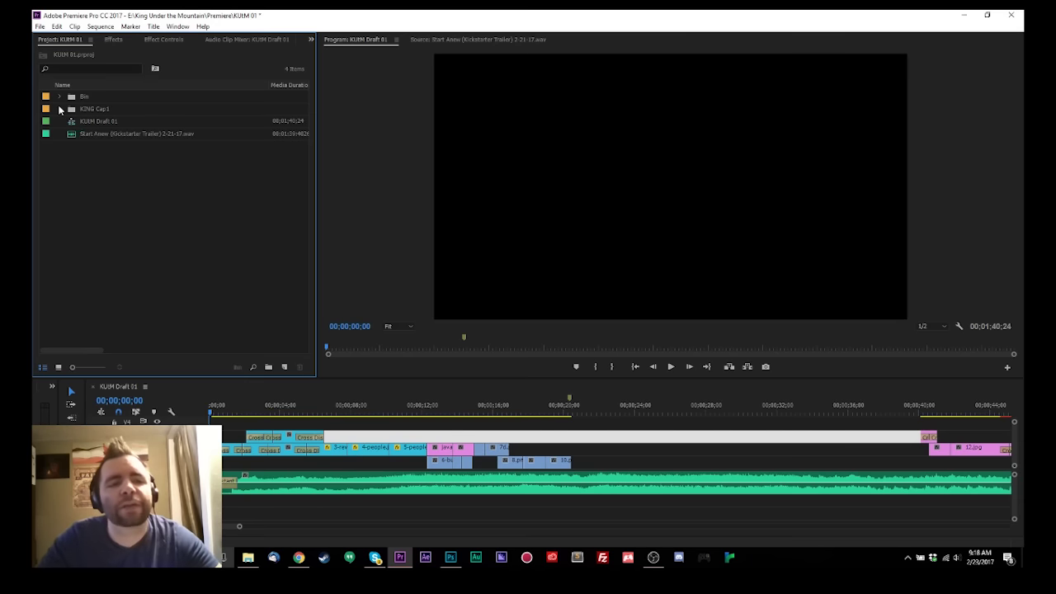
{"action": "left_click", "coordinate": [59, 111]}
{"action": "left_click", "coordinate": [92, 123]}
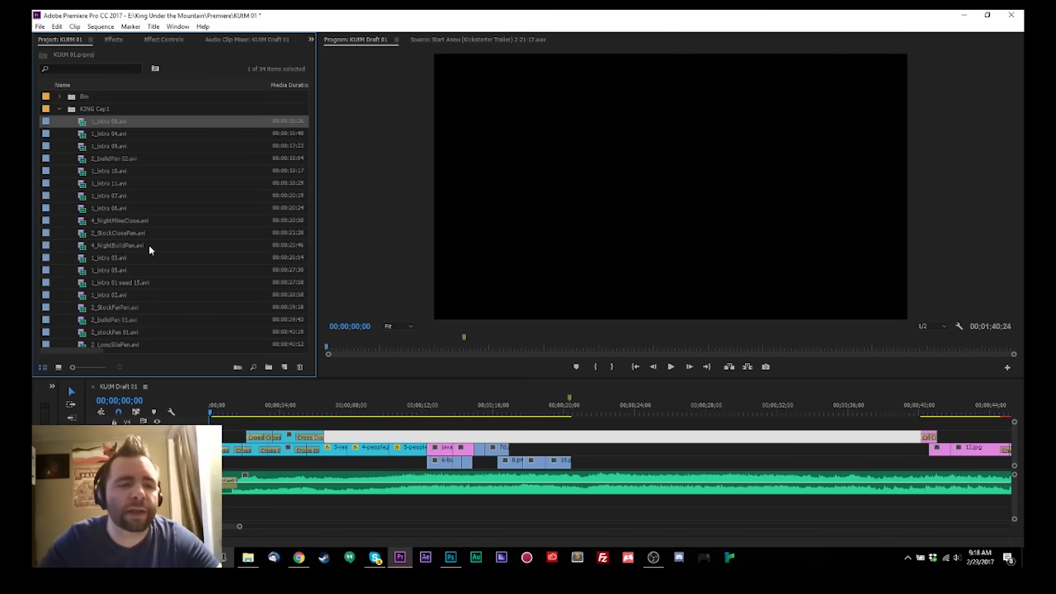
{"action": "left_click", "coordinate": [94, 148], "text": "shift"}
{"action": "left_click", "coordinate": [95, 170], "text": "ctrl"}
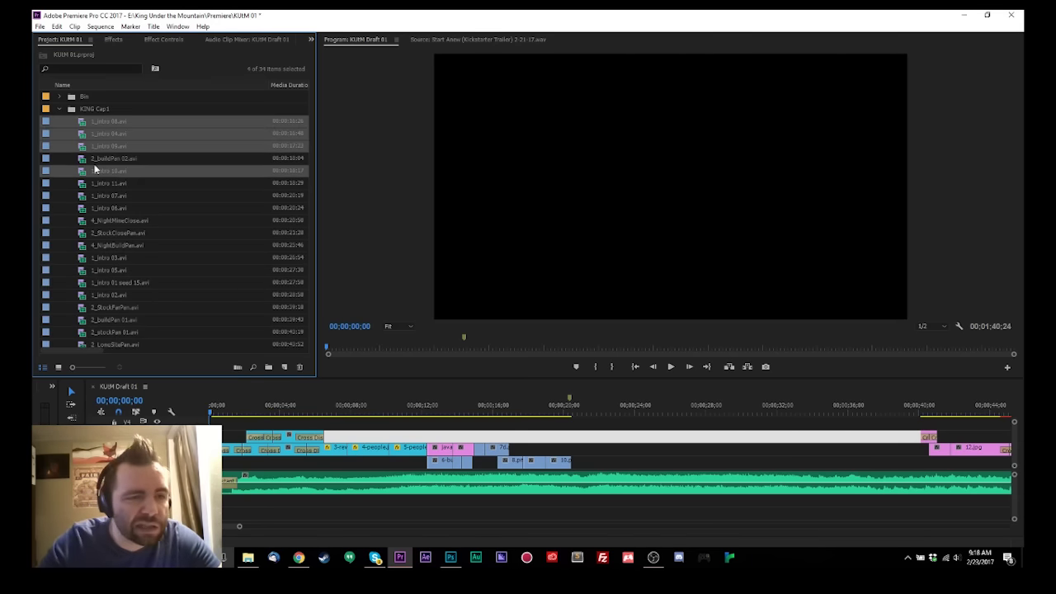
{"action": "left_click", "coordinate": [99, 184], "text": "ctrl"}
{"action": "left_click", "coordinate": [100, 196], "text": "ctrl"}
{"action": "left_click", "coordinate": [98, 207], "text": "ctrl"}
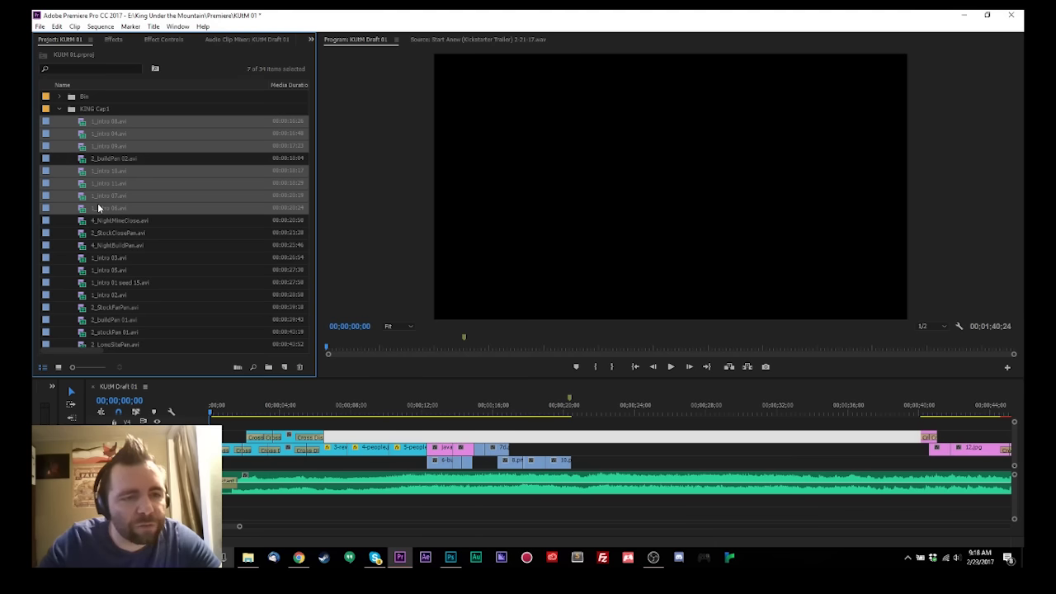
{"action": "left_click", "coordinate": [107, 258], "text": "ctrl"}
{"action": "left_click", "coordinate": [101, 270], "text": "ctrl"}
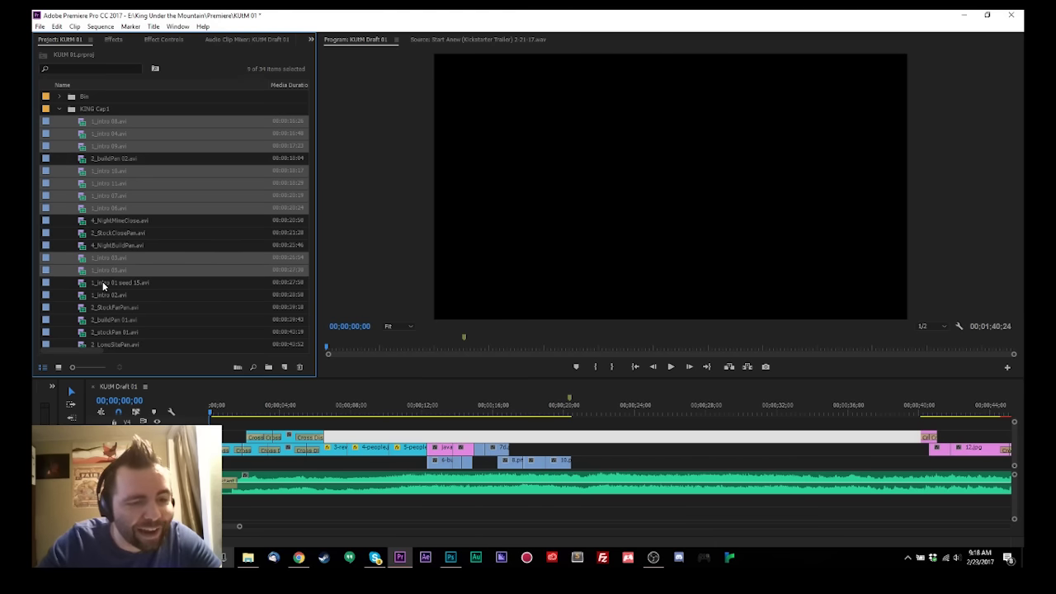
{"action": "left_click", "coordinate": [103, 283], "text": "ctrl"}
{"action": "left_click", "coordinate": [108, 296], "text": "ctrl"}
{"action": "scroll", "coordinate": [114, 303], "scroll_direction": "down", "scroll_amount": 2}
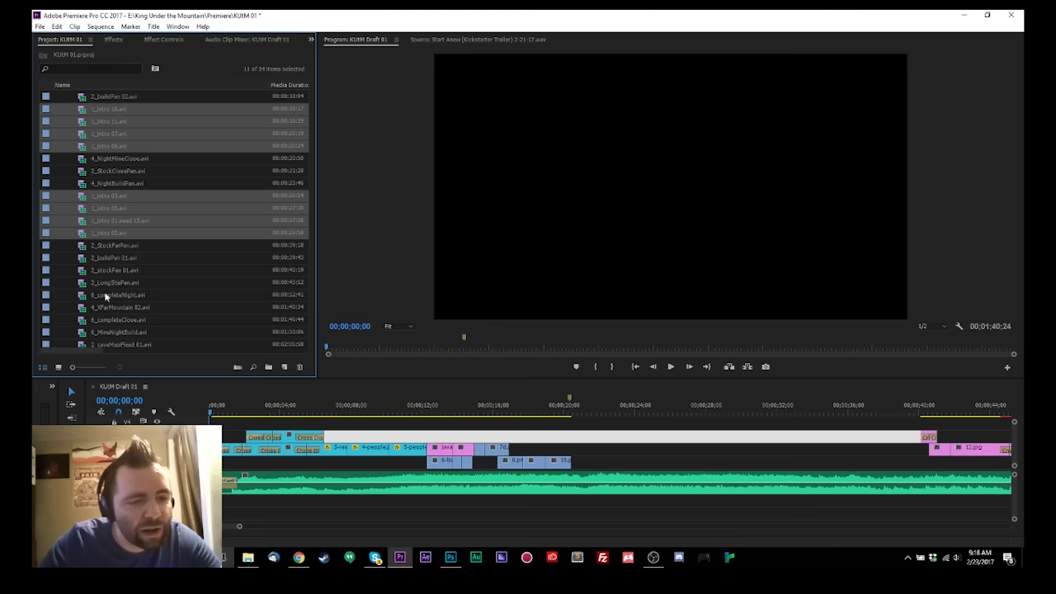
{"action": "scroll", "coordinate": [105, 297], "scroll_direction": "up", "scroll_amount": 2}
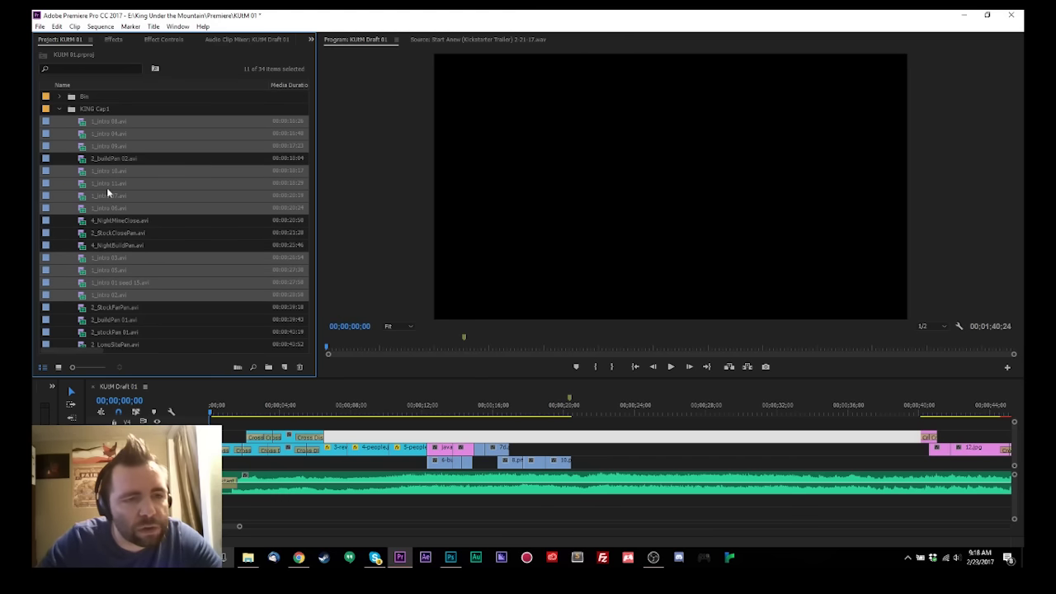
{"action": "scroll", "coordinate": [231, 348], "scroll_direction": "down", "scroll_amount": 5}
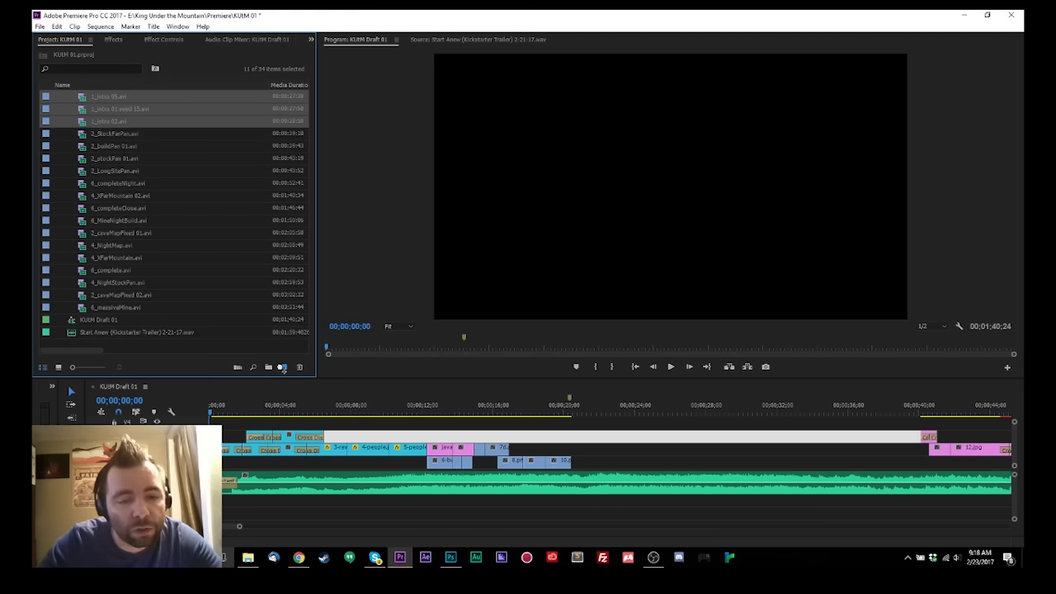
{"action": "left_click_drag", "start_coordinate": [280, 370], "coordinate": [282, 369]}
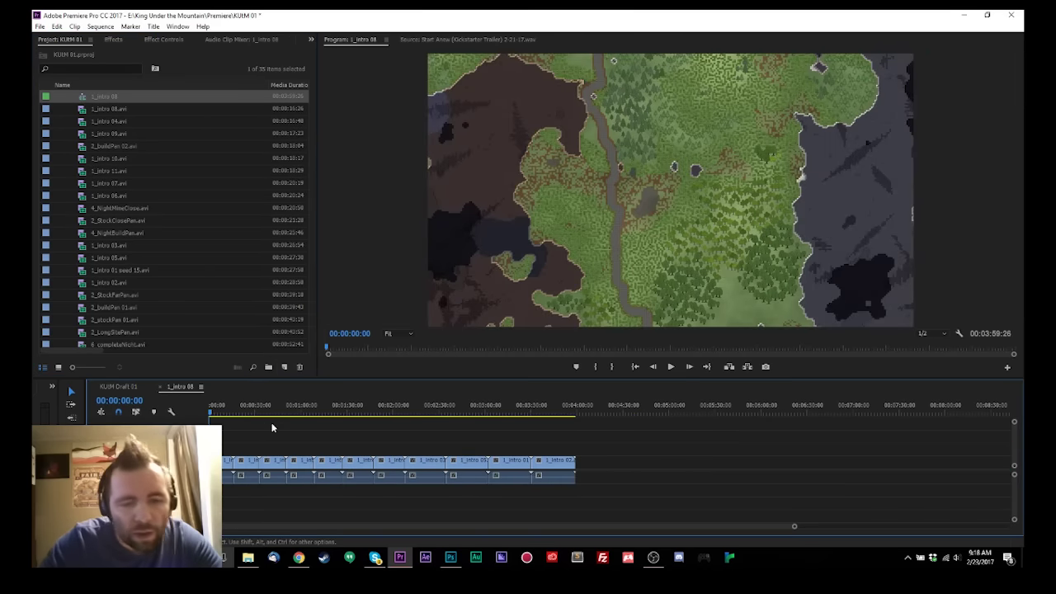
Step: Trim 1_intro 08 to the section from 00:00:03:00 to about 00:00:12:00, ripple deleting its start and end
{"action": "key", "text": "equal"}
{"action": "key", "text": "equal"}
{"action": "key", "text": "equal"}
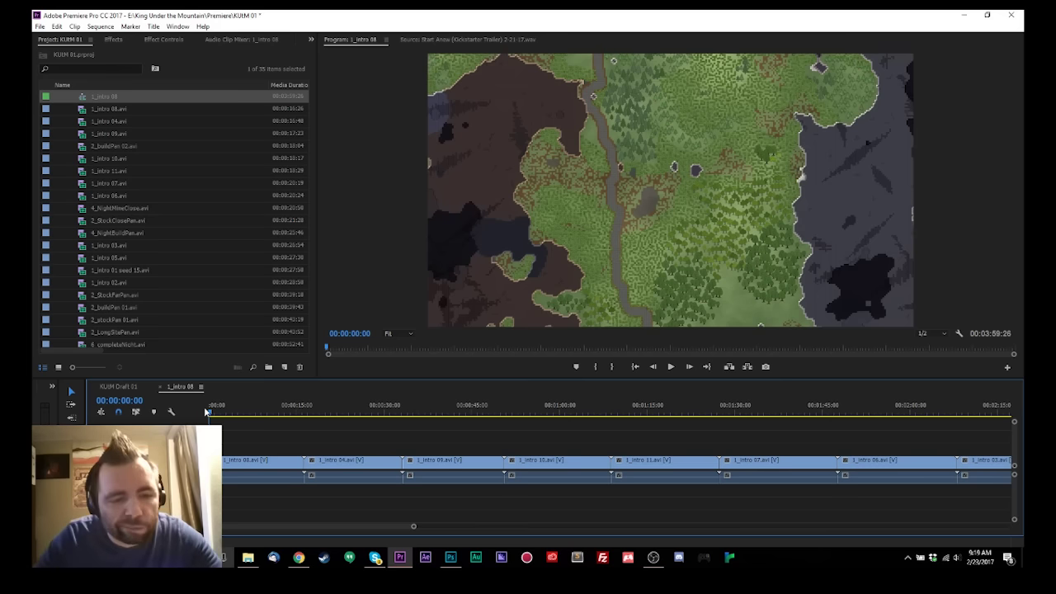
{"action": "left_click_drag", "start_coordinate": [224, 412], "coordinate": [212, 414]}
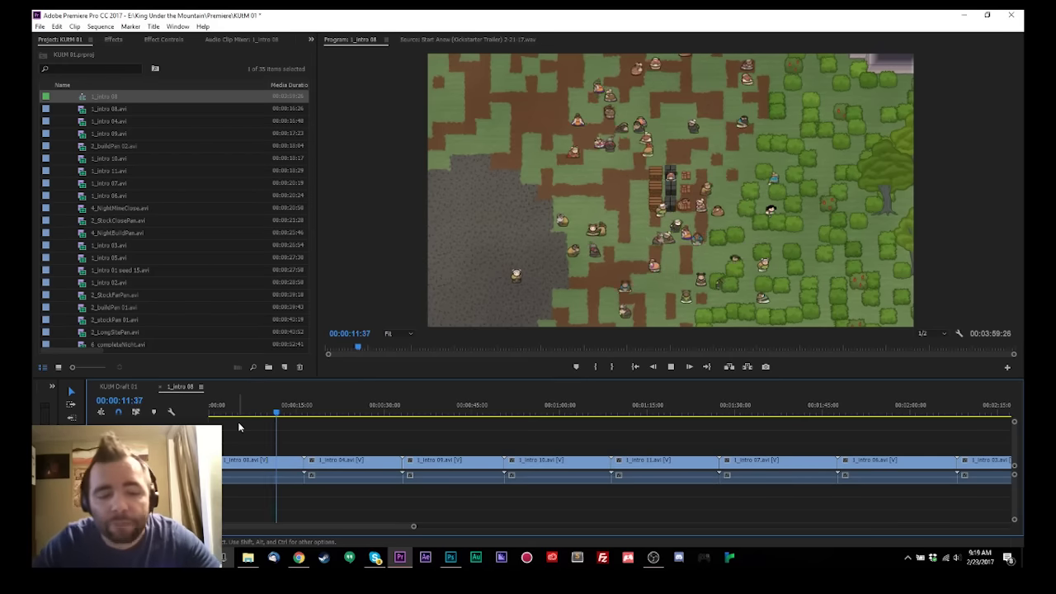
{"action": "key", "text": "space"}
{"action": "key", "text": "ctrl+k"}
{"action": "left_click", "coordinate": [244, 416]}
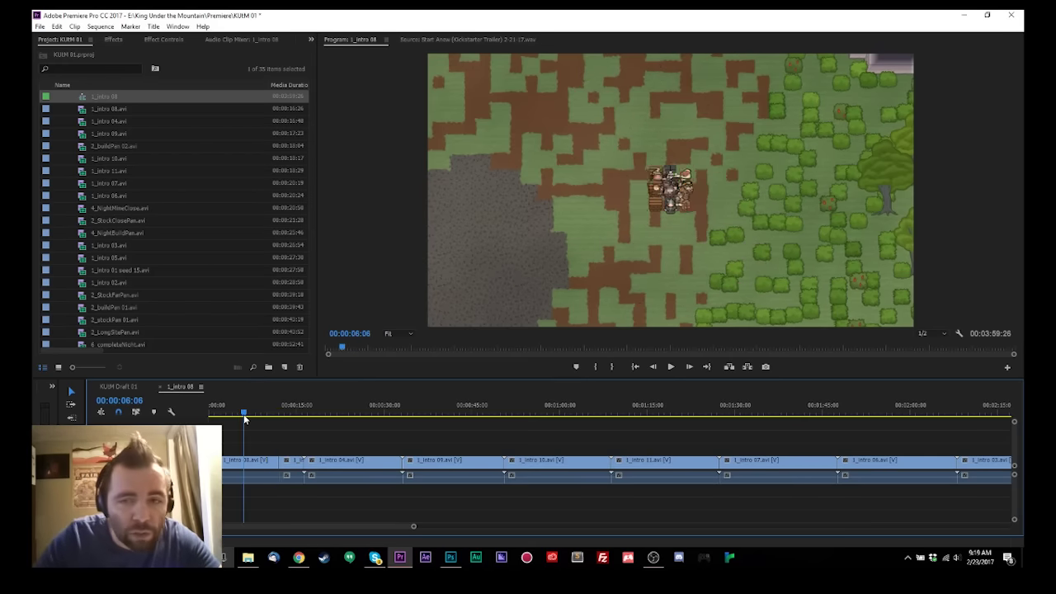
{"action": "left_click_drag", "start_coordinate": [244, 419], "coordinate": [229, 419]}
{"action": "key", "text": "ctrl+k"}
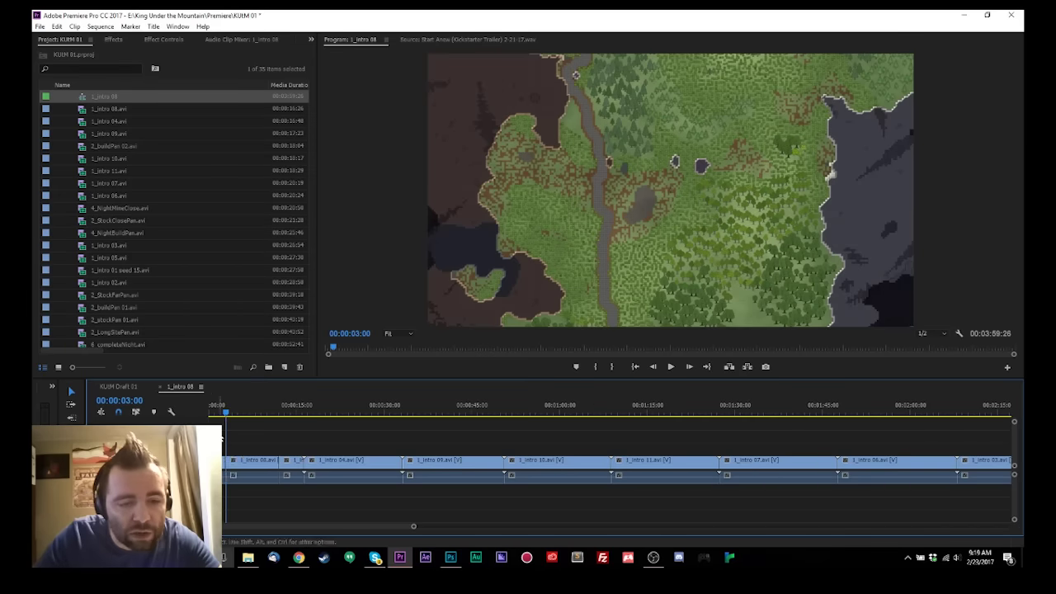
{"action": "left_click", "coordinate": [293, 460]}
{"action": "key", "text": "shift+Delete"}
Step: Cut 1_intro 04 at 00:00:16:11 and ripple trim away the part before the cut
{"action": "left_click", "coordinate": [271, 410]}
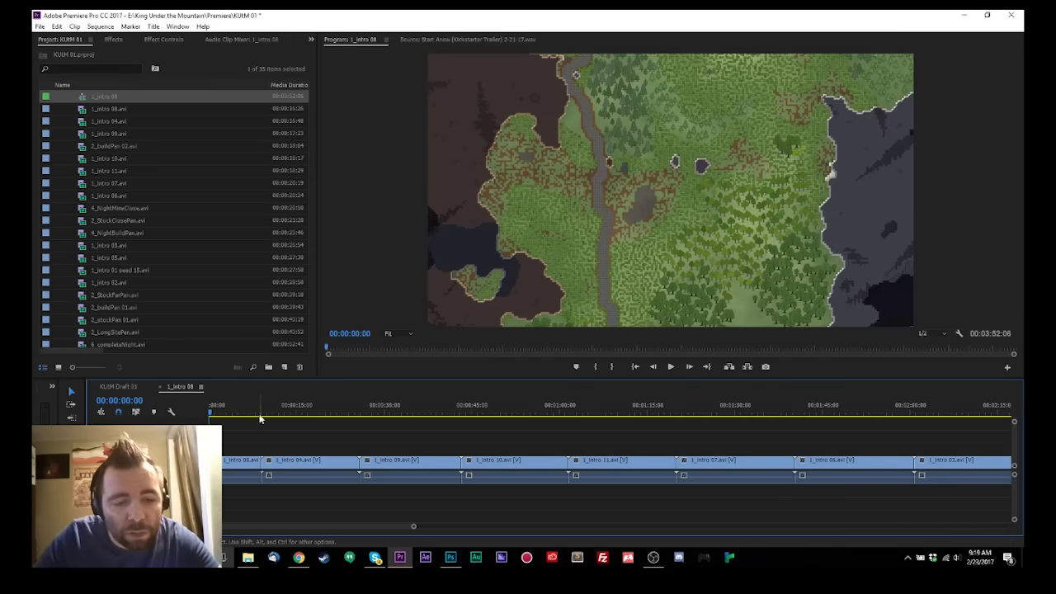
{"action": "left_click_drag", "start_coordinate": [270, 410], "coordinate": [304, 413]}
{"action": "key", "text": "ctrl+k"}
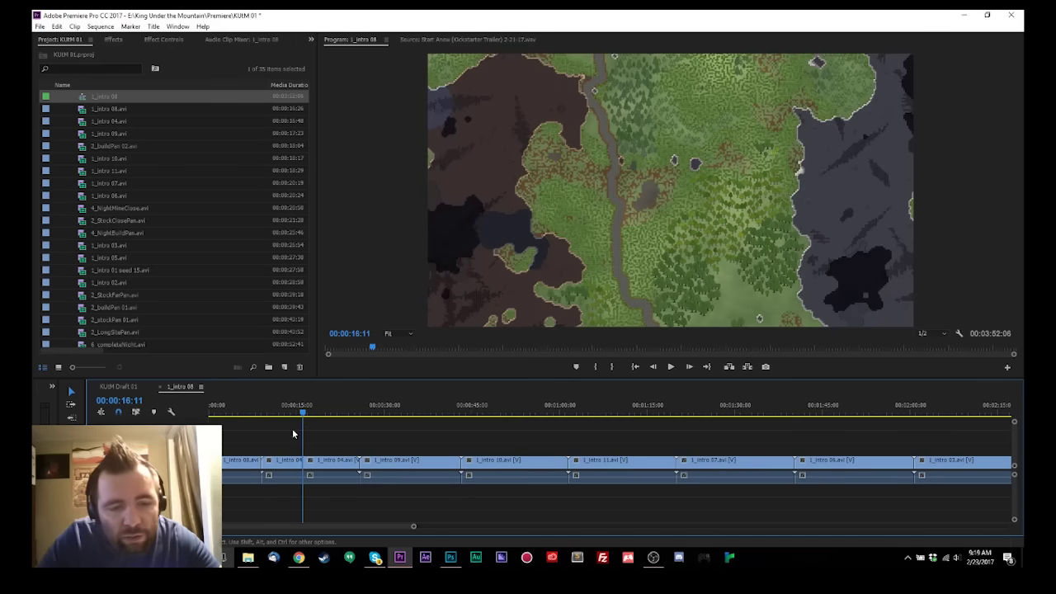
{"action": "key", "text": "q"}
{"action": "key", "text": "space"}
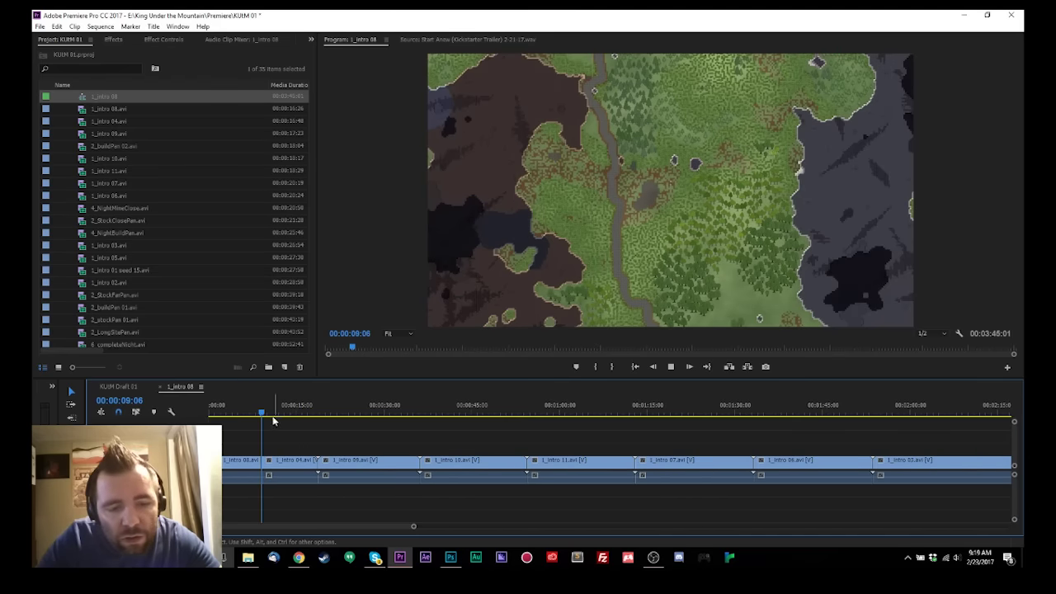
Step: Look over the remaining part of 1_intro 04 and ripple delete the clip from the sequence
{"action": "left_click_drag", "start_coordinate": [273, 421], "coordinate": [292, 415]}
{"action": "left_click", "coordinate": [285, 466]}
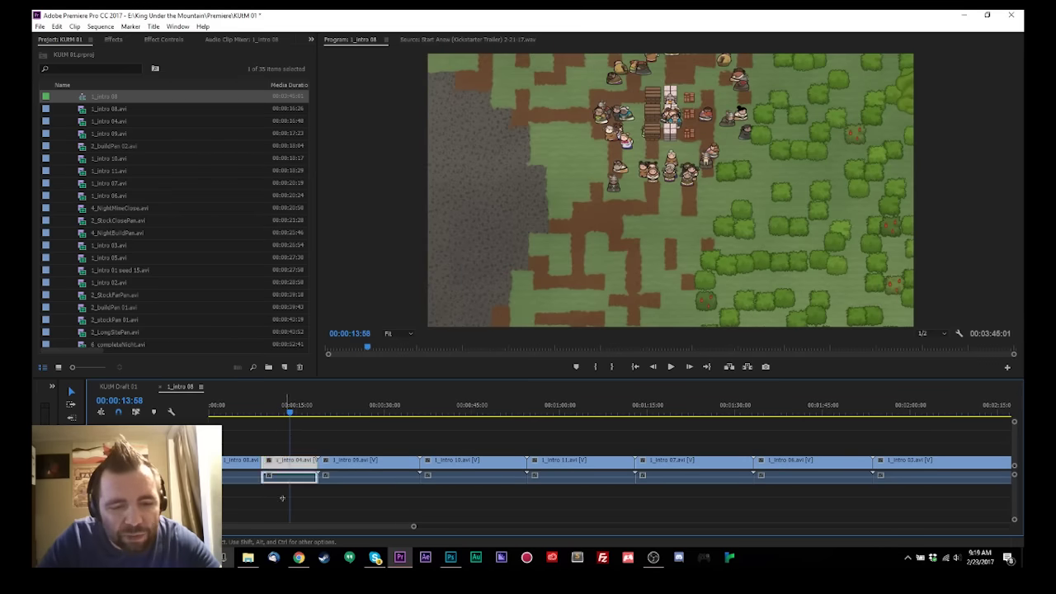
{"action": "key", "text": "shift+Delete"}
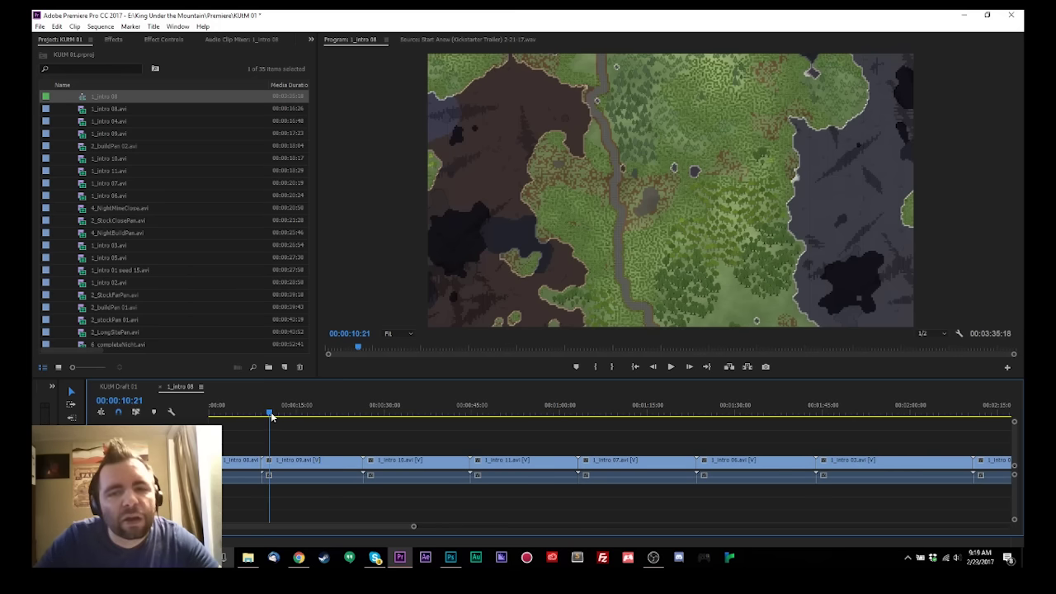
Step: Play 1_intro 09, cut it at 00:00:19:11 and ripple delete the part after the cut
{"action": "mouse_move", "coordinate": [271, 416]}
{"action": "left_mouse_down"}
{"action": "mouse_move", "coordinate": [289, 416]}
{"action": "mouse_move", "coordinate": [281, 420]}
{"action": "left_mouse_up"}
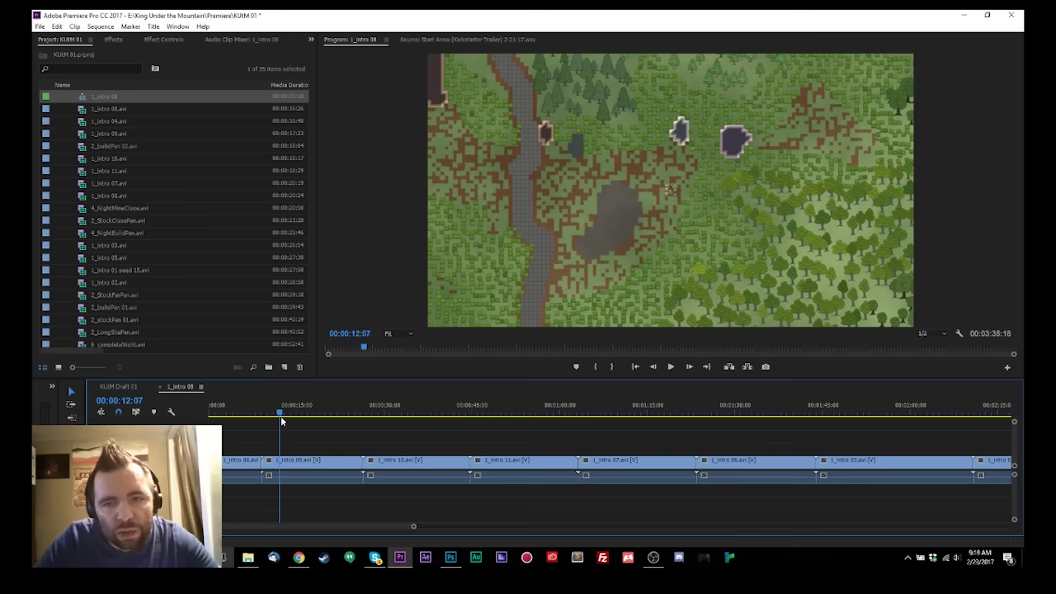
{"action": "key", "text": "space"}
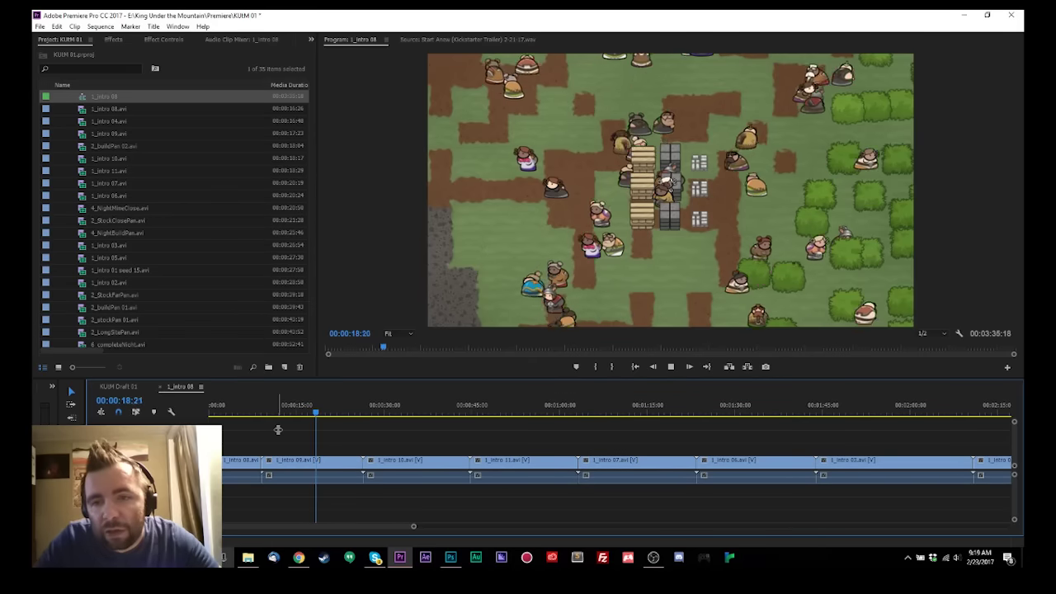
{"action": "key", "text": "space"}
{"action": "key", "text": "ctrl+k"}
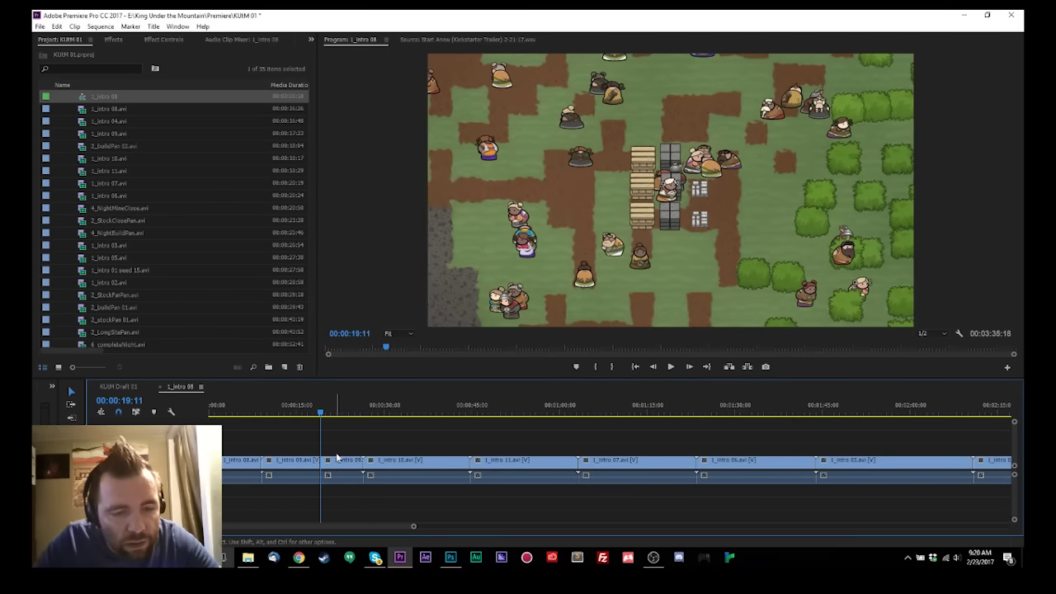
{"action": "left_click", "coordinate": [337, 458]}
{"action": "key", "text": "shift+Delete"}
Step: Review the opening zoom of 1_intro 09 and move the clip's video up to the next video track
{"action": "left_click", "coordinate": [263, 410]}
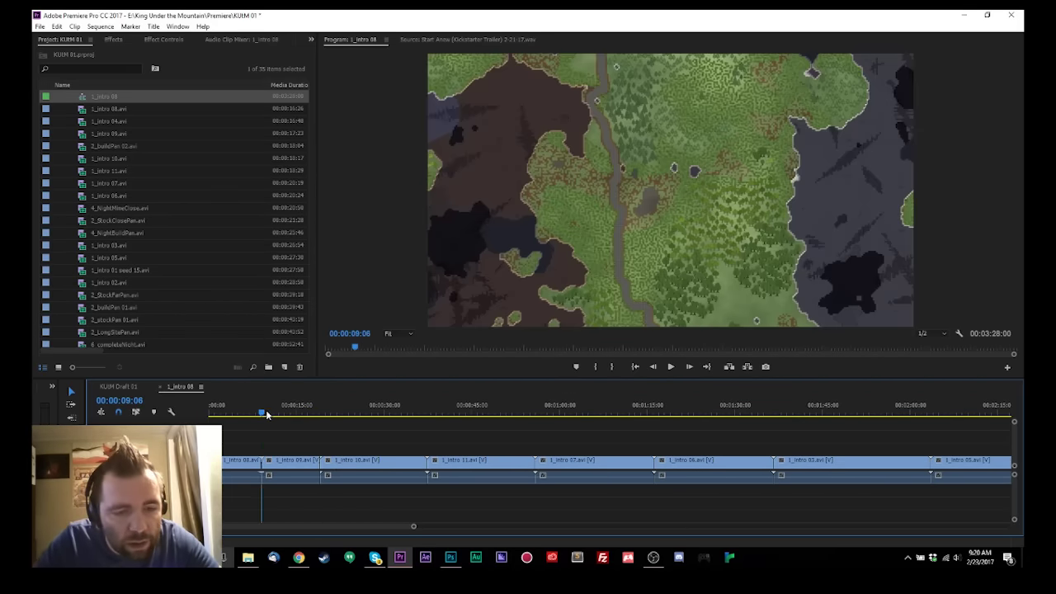
{"action": "left_click_drag", "start_coordinate": [266, 414], "coordinate": [275, 416]}
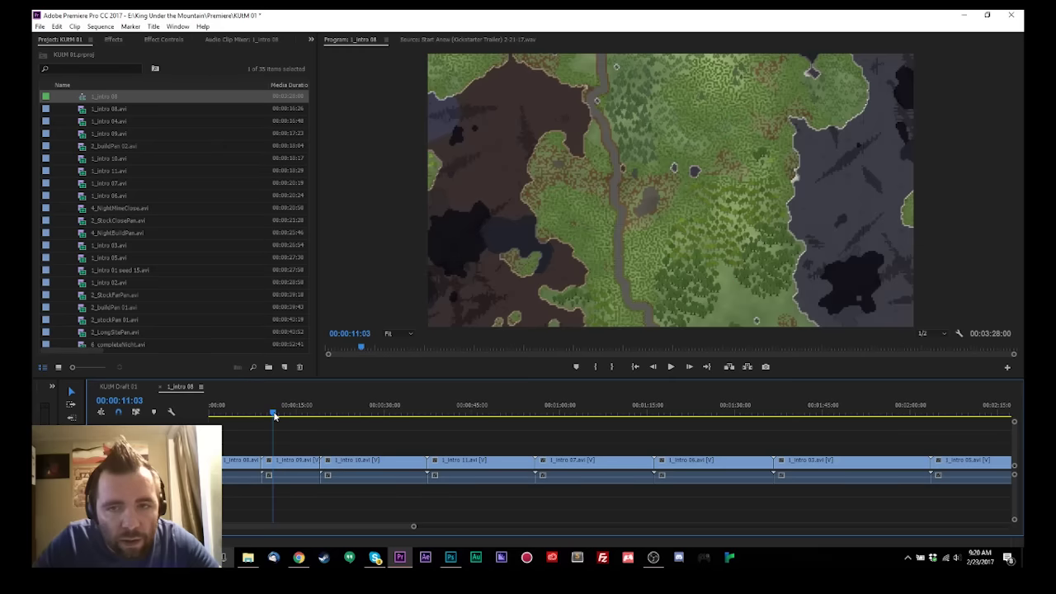
{"action": "left_click_drag", "start_coordinate": [307, 460], "coordinate": [302, 453]}
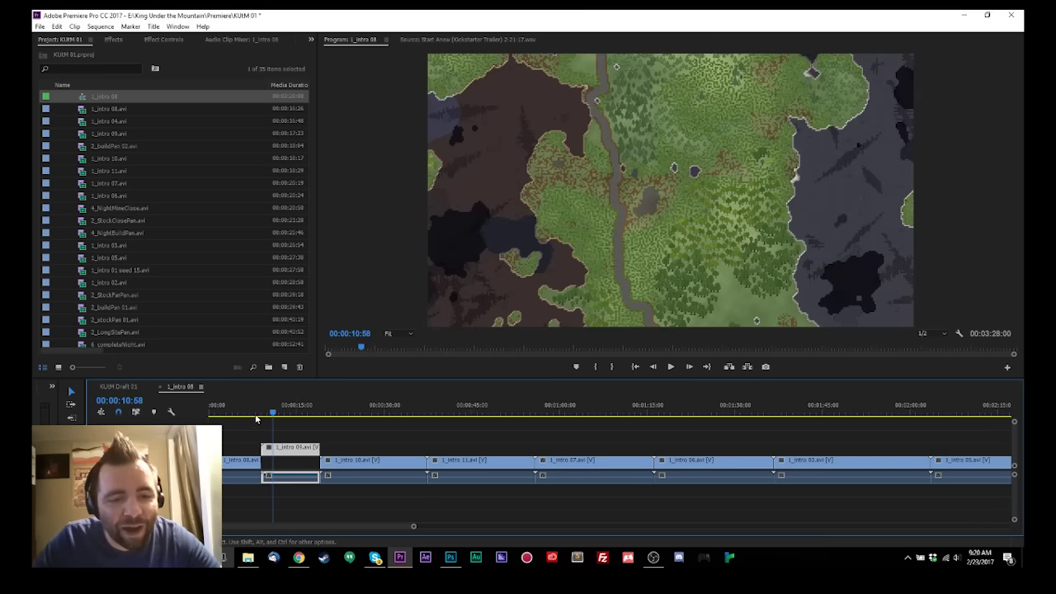
{"action": "left_click_drag", "start_coordinate": [258, 409], "coordinate": [283, 410]}
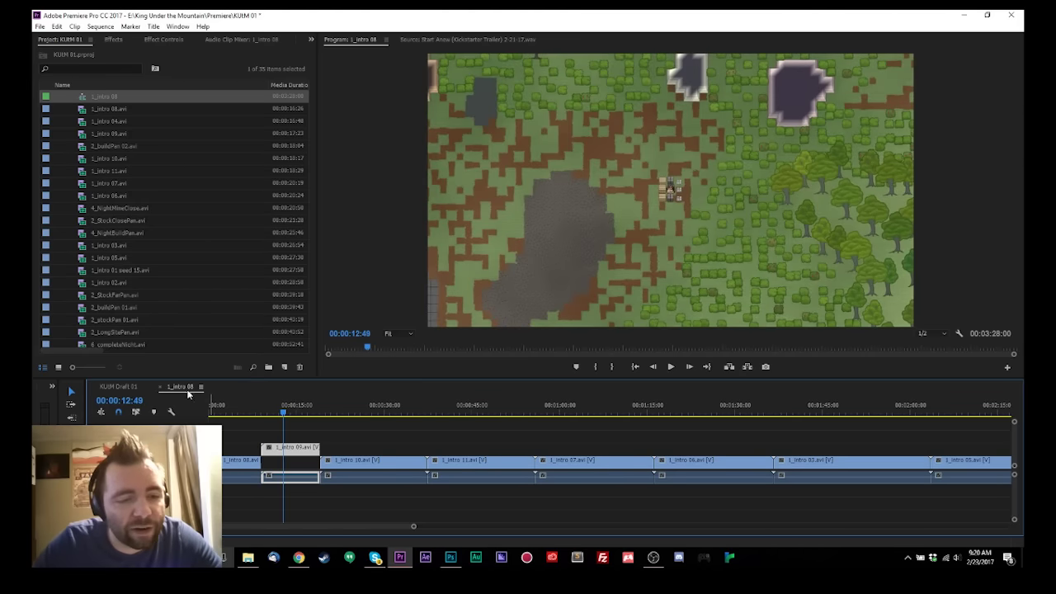
Step: Rename the 1_intro 08 sequence as intro cuts, leaving the clip names as they are
{"action": "left_click", "coordinate": [107, 99]}
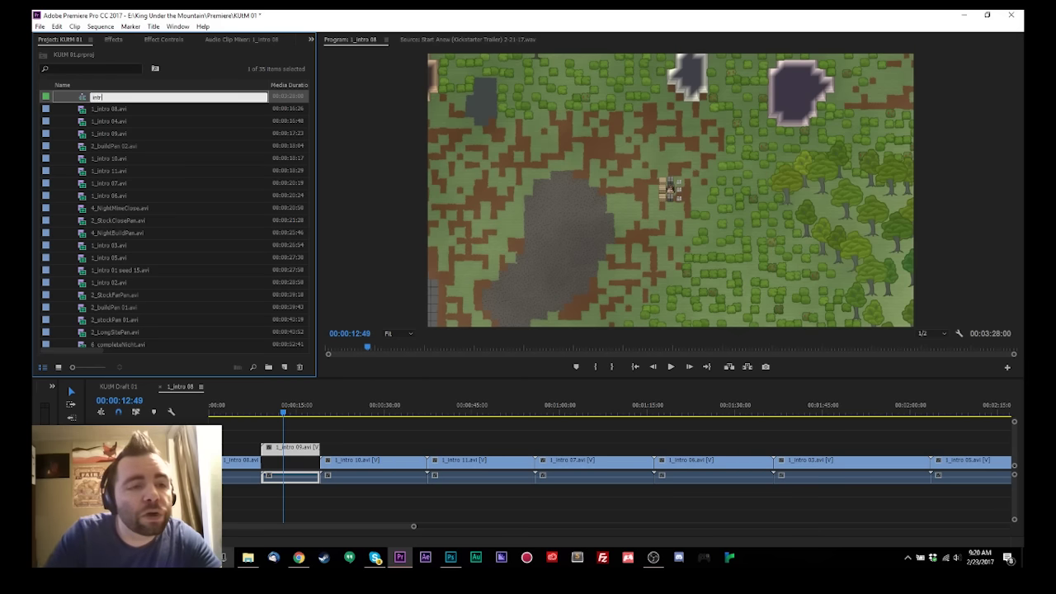
{"action": "key", "text": "Tab"}
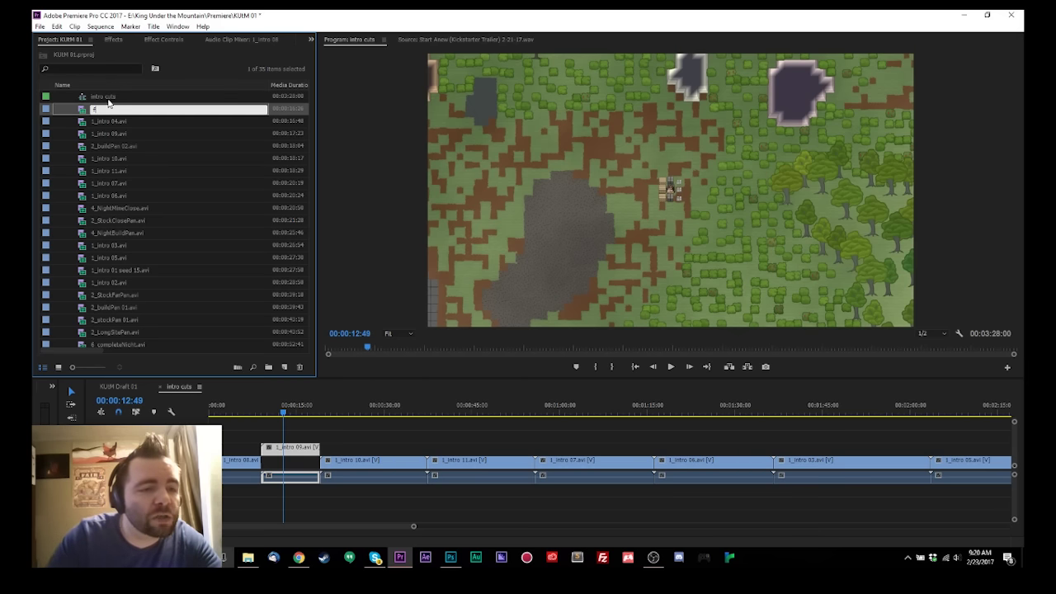
{"action": "type", "text": "f"}
{"action": "key", "text": "Escape"}
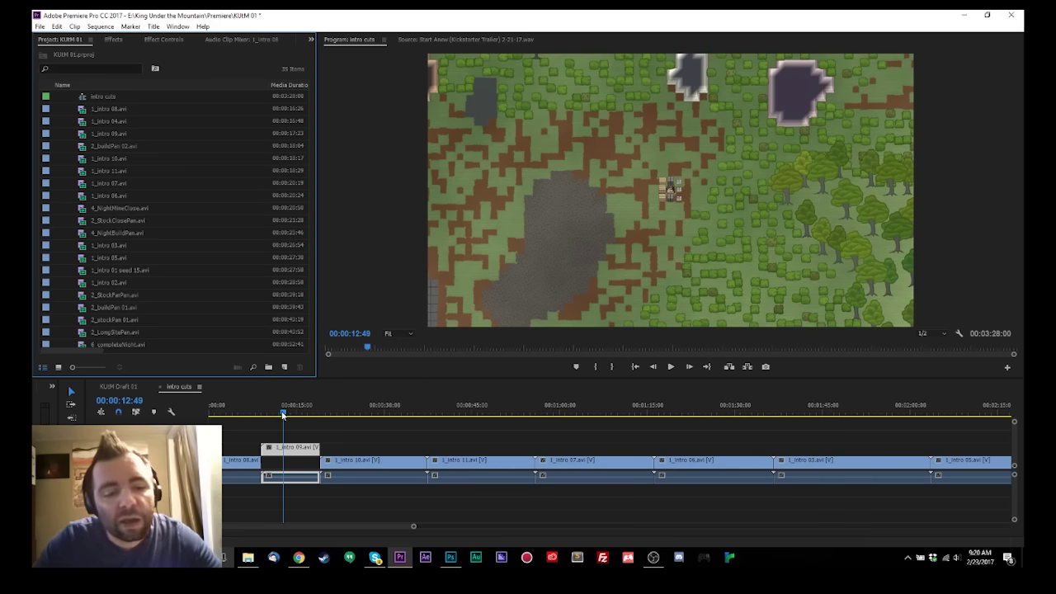
Step: Ripple trim the end of 1_intro 10 and its start up to 00:00:19:49, and remove the opening of 1_intro 09 before 00:00:10:47
{"action": "left_click_drag", "start_coordinate": [278, 411], "coordinate": [326, 419]}
{"action": "key", "text": "w"}
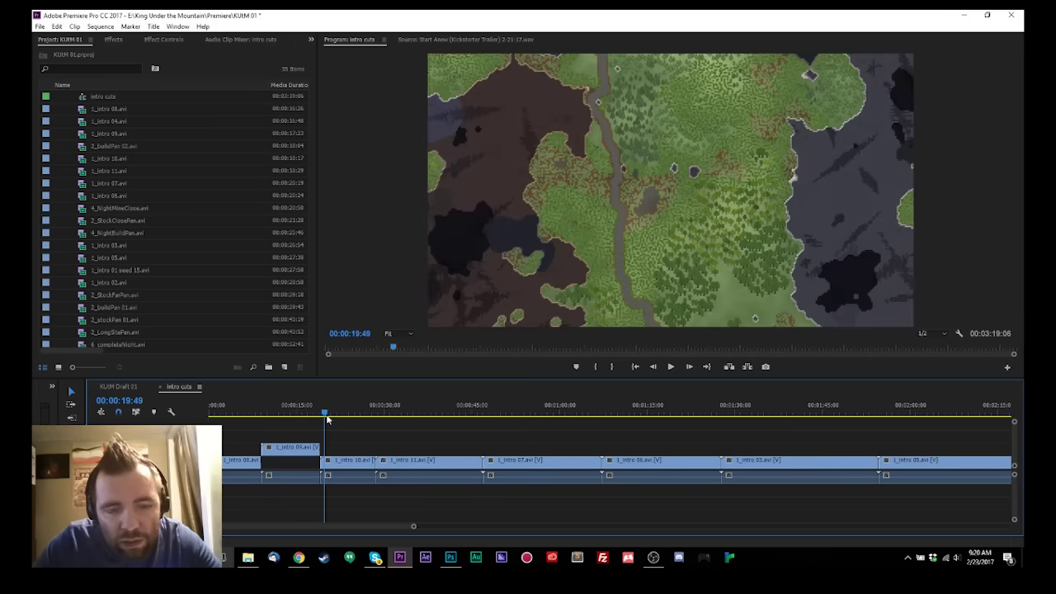
{"action": "left_click_drag", "start_coordinate": [322, 467], "coordinate": [311, 460]}
{"action": "left_click_drag", "start_coordinate": [258, 410], "coordinate": [274, 413]}
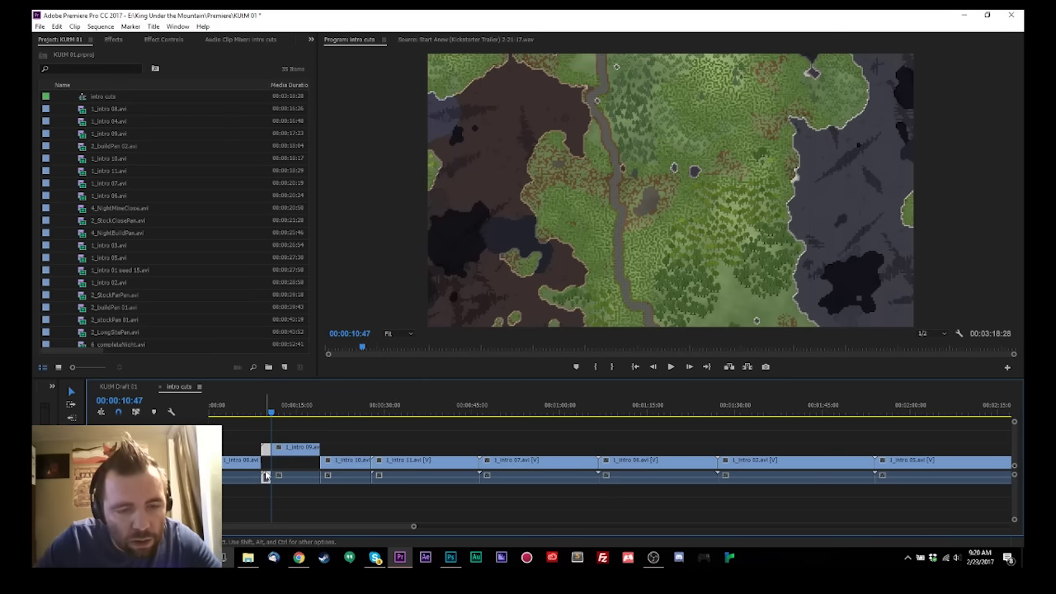
{"action": "left_click_drag", "start_coordinate": [266, 476], "coordinate": [255, 456]}
Step: Ripple trim the first 21 frames off 1_intro 08 and play back the cuts up to 00:00:30:01
{"action": "left_click_drag", "start_coordinate": [220, 410], "coordinate": [211, 411]}
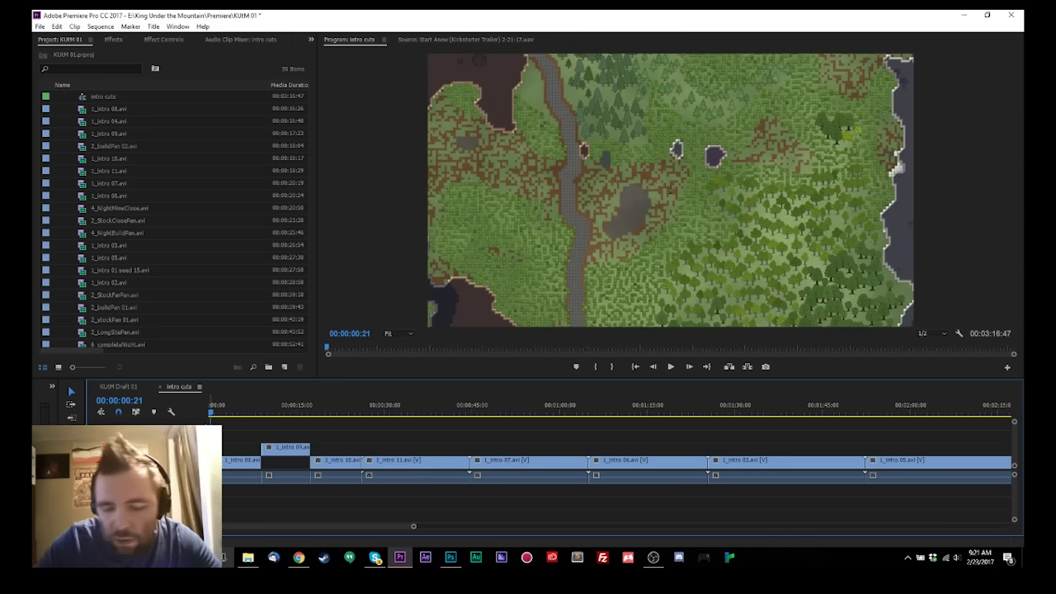
{"action": "key", "text": "space"}
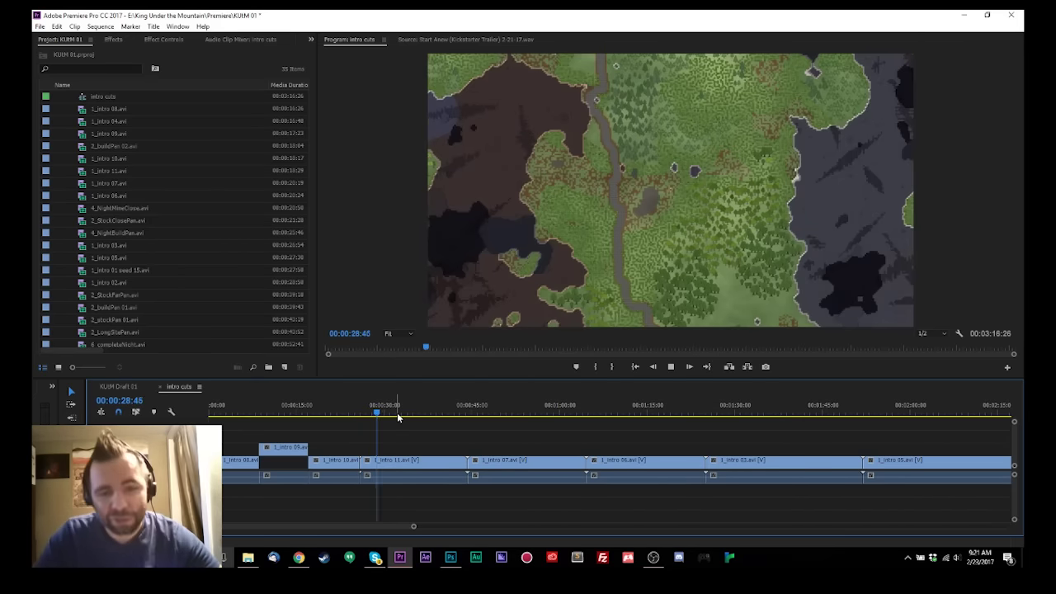
{"action": "key", "text": "space"}
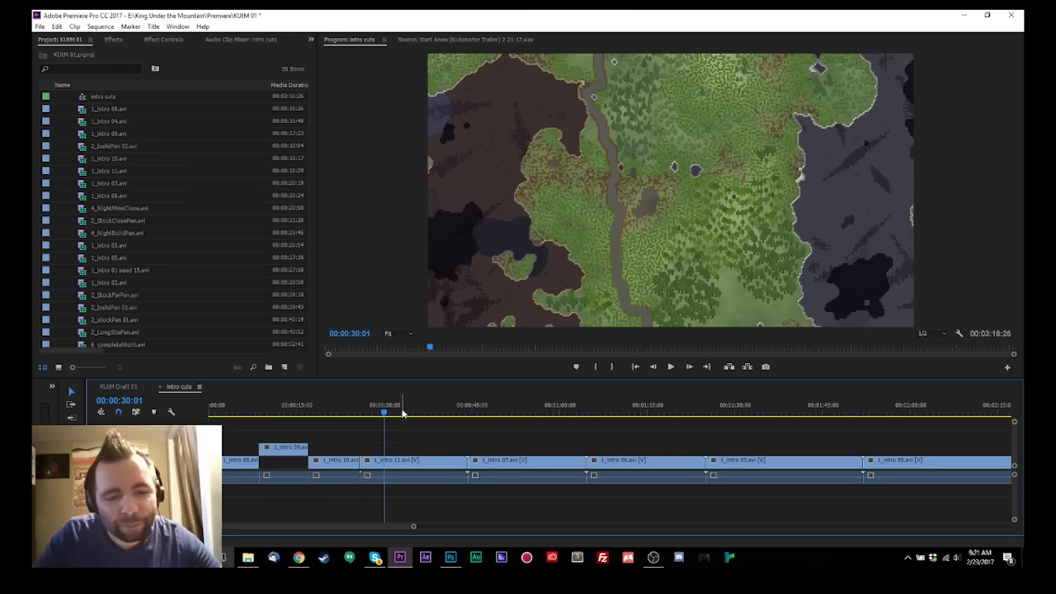
Step: Cut 1_intro 11 at 00:00:29:38, ripple delete the part before the cut and check the clip's new start
{"action": "left_click_drag", "start_coordinate": [361, 411], "coordinate": [383, 415]}
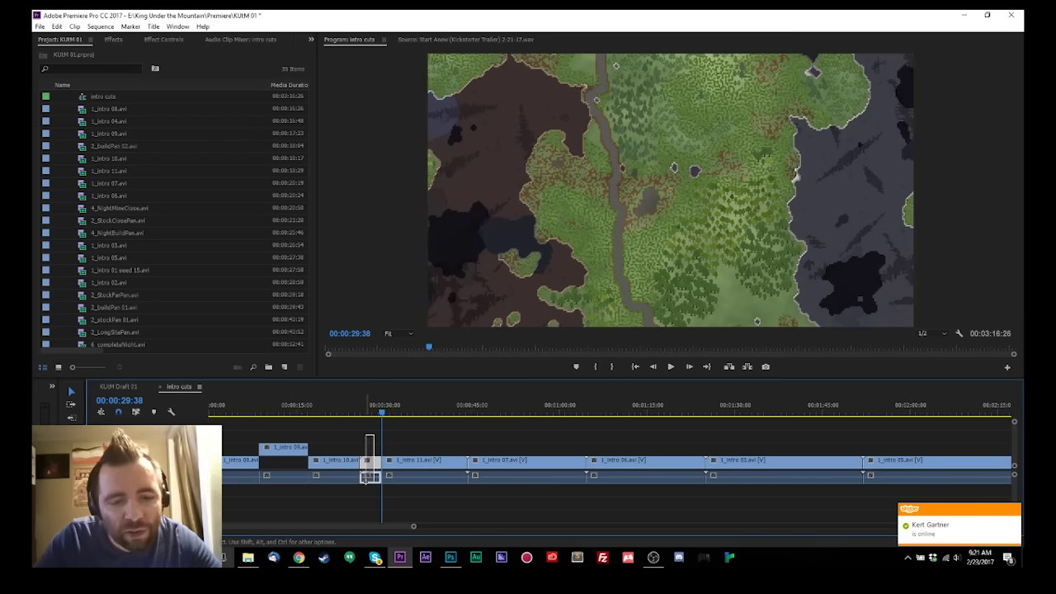
{"action": "left_click_drag", "start_coordinate": [363, 462], "coordinate": [382, 462]}
{"action": "mouse_move", "coordinate": [389, 415]}
{"action": "left_mouse_down"}
{"action": "mouse_move", "coordinate": [415, 418]}
{"action": "mouse_move", "coordinate": [388, 423]}
{"action": "left_mouse_up"}
{"action": "key", "text": "space"}
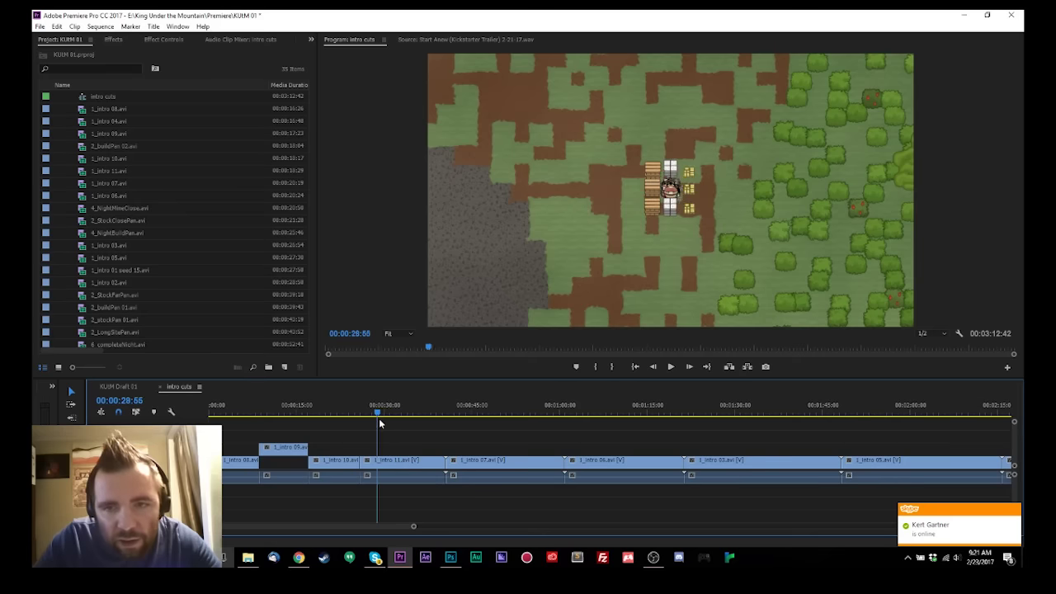
Step: Cut 1_intro 11 at 00:00:32:27 and ripple delete the part after the cut
{"action": "key", "text": "ctrl+k"}
{"action": "left_click", "coordinate": [419, 461]}
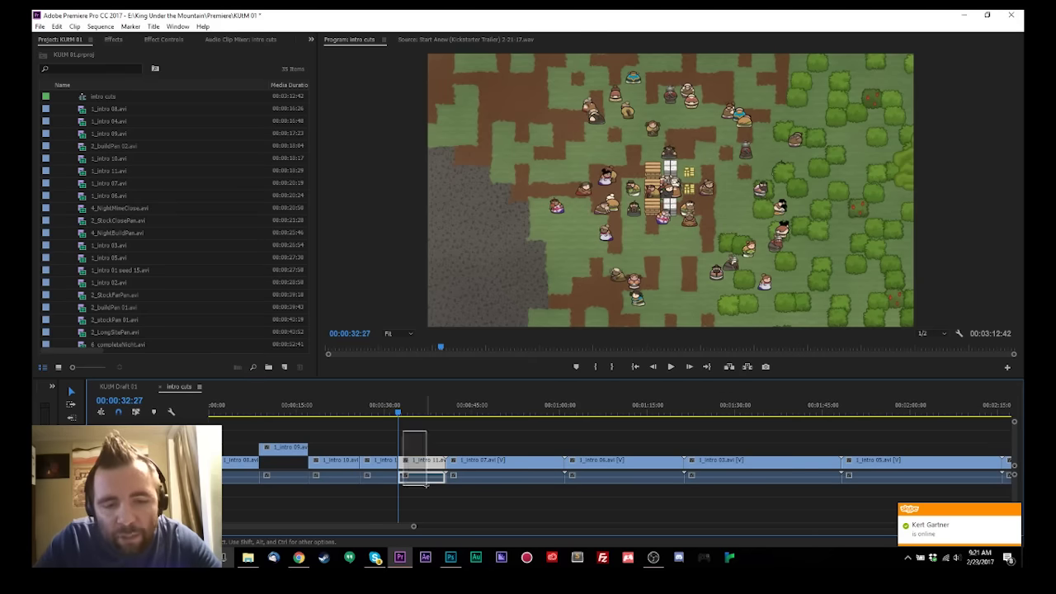
{"action": "key", "text": "shift+Delete"}
Step: Ripple delete the opening of 1_intro 07, cut the clip at 00:00:40:04 and ripple delete the remainder
{"action": "left_click_drag", "start_coordinate": [420, 424], "coordinate": [443, 420]}
{"action": "key", "text": "shift+Delete"}
{"action": "key", "text": "ctrl+k"}
{"action": "key", "text": "d"}
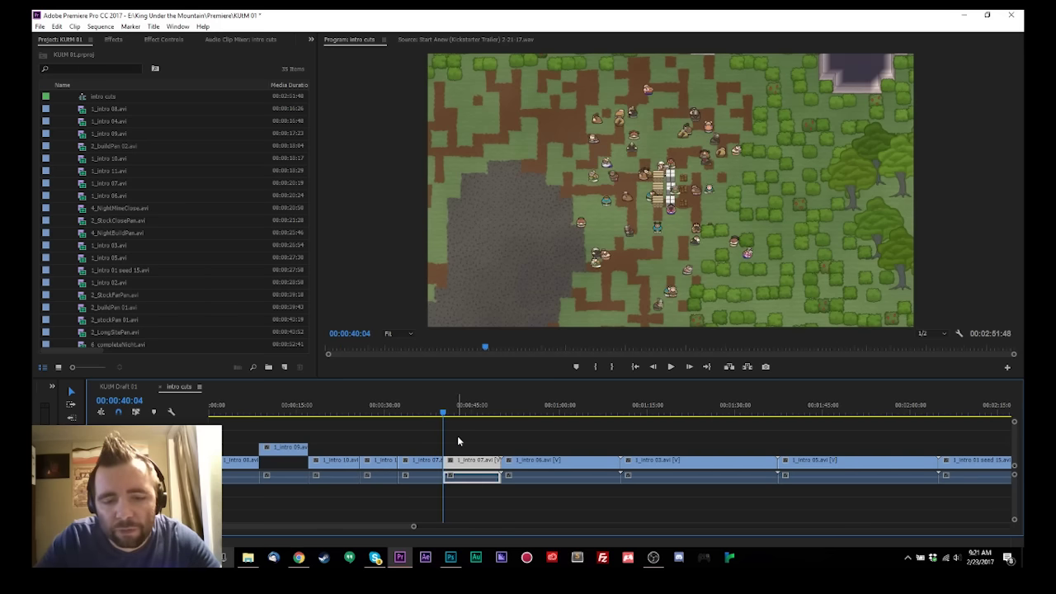
{"action": "key", "text": "shift+Delete"}
Step: Ripple trim the zoomed-out opening off 1_intro 06, cut the clip at 00:00:45:54 and ripple delete the rest
{"action": "key", "text": "space"}
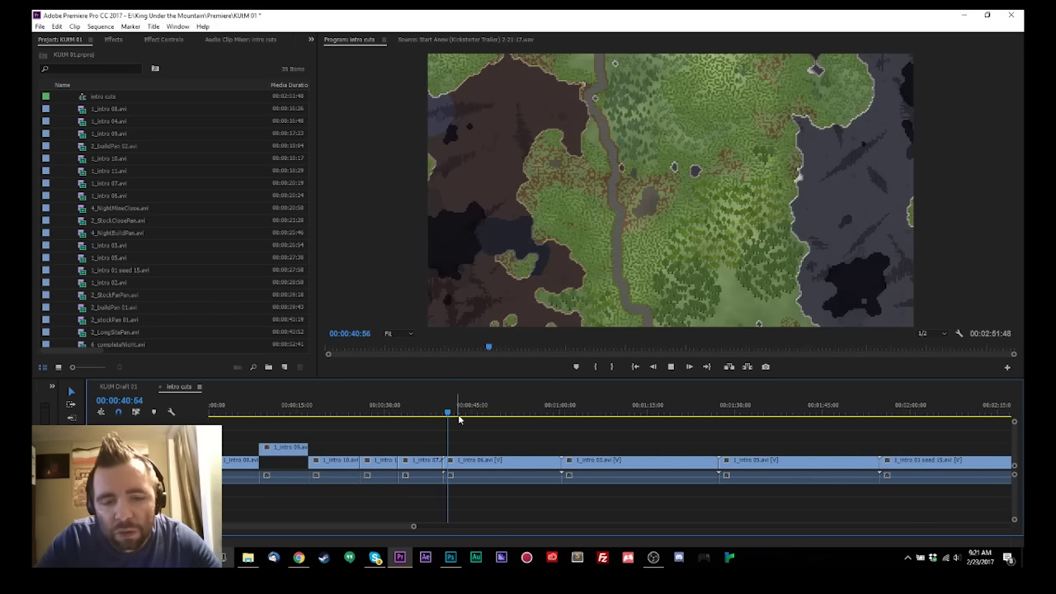
{"action": "left_click_drag", "start_coordinate": [458, 420], "coordinate": [474, 415]}
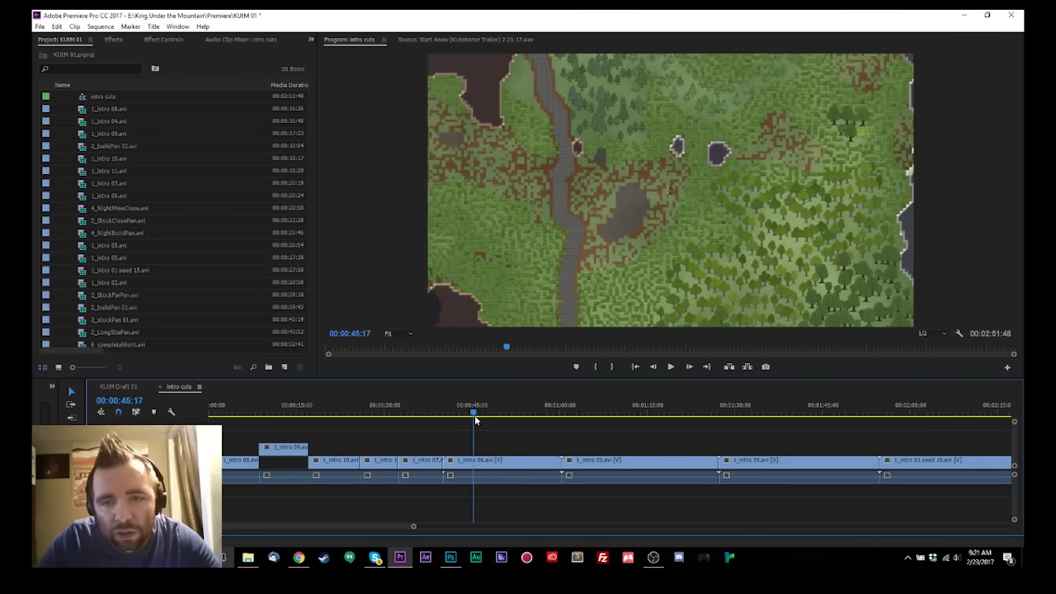
{"action": "key", "text": "ctrl+k"}
{"action": "key", "text": "q"}
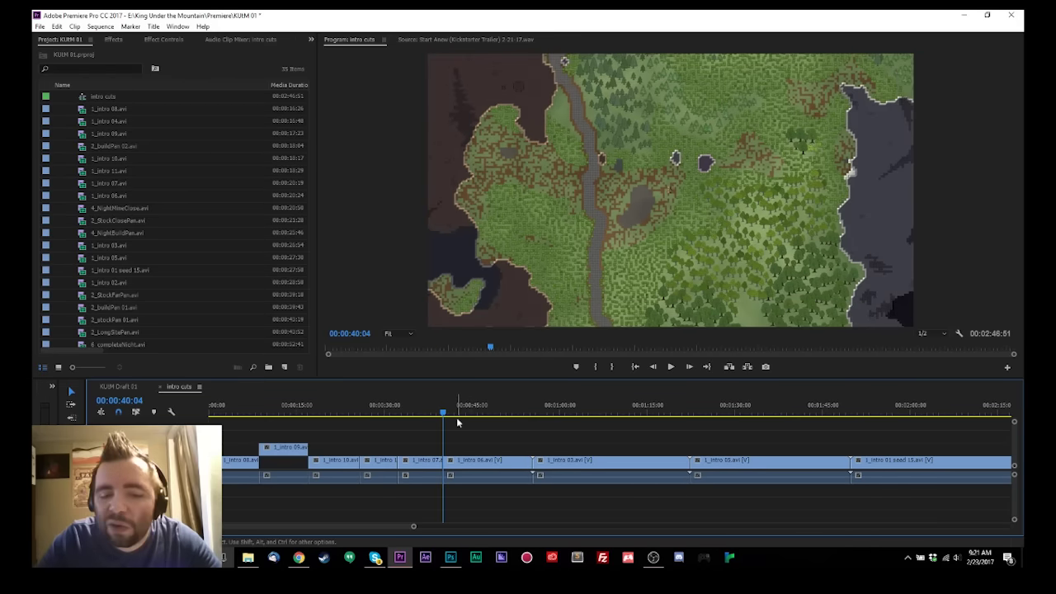
{"action": "left_click_drag", "start_coordinate": [458, 422], "coordinate": [537, 418]}
{"action": "left_click", "coordinate": [505, 470]}
{"action": "key", "text": "shift+Delete"}
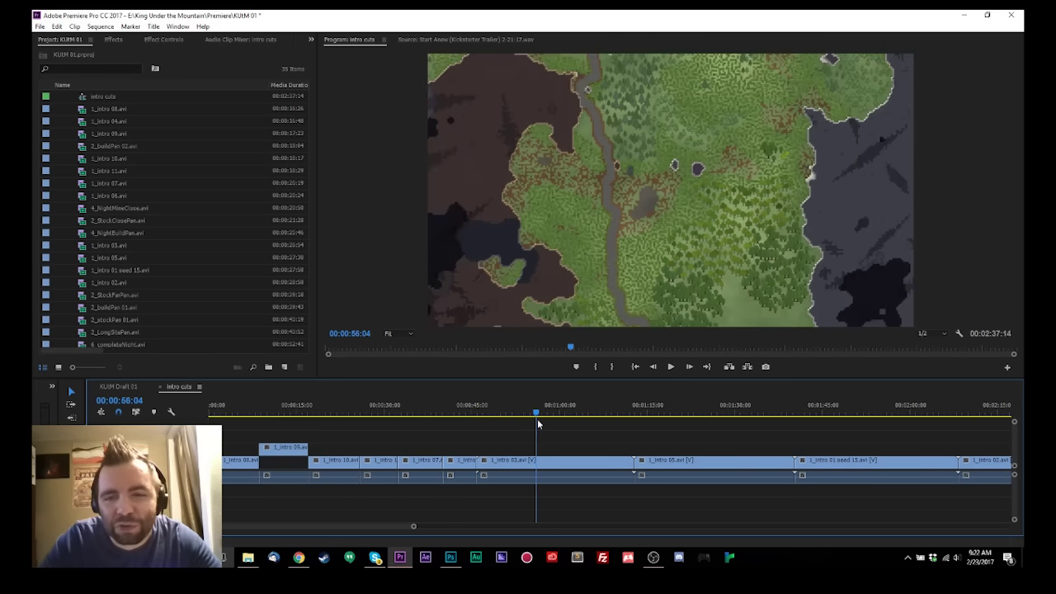
Step: Cut 1_intro 03 at 00:00:56:04, ripple delete the part before it, and ripple delete everything past 00:00:51:50
{"action": "key", "text": "ctrl+k"}
{"action": "left_click", "coordinate": [511, 466]}
{"action": "key", "text": "shift+Delete"}
{"action": "left_click_drag", "start_coordinate": [474, 413], "coordinate": [537, 422]}
{"action": "key", "text": "ctrl+k"}
{"action": "left_click", "coordinate": [536, 464]}
{"action": "key", "text": "shift+Delete"}
Step: Move the trimmed 1_intro 03 clip up to the second video track and play it back from its start
{"action": "left_click", "coordinate": [540, 419]}
{"action": "left_click_drag", "start_coordinate": [503, 460], "coordinate": [496, 451]}
{"action": "left_click", "coordinate": [478, 412]}
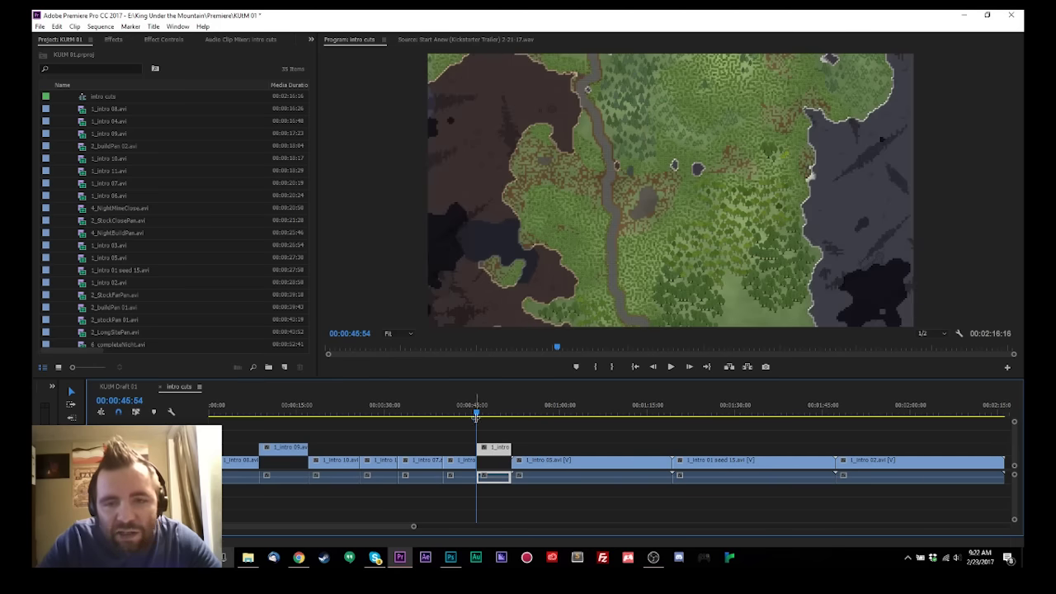
{"action": "key", "text": "space"}
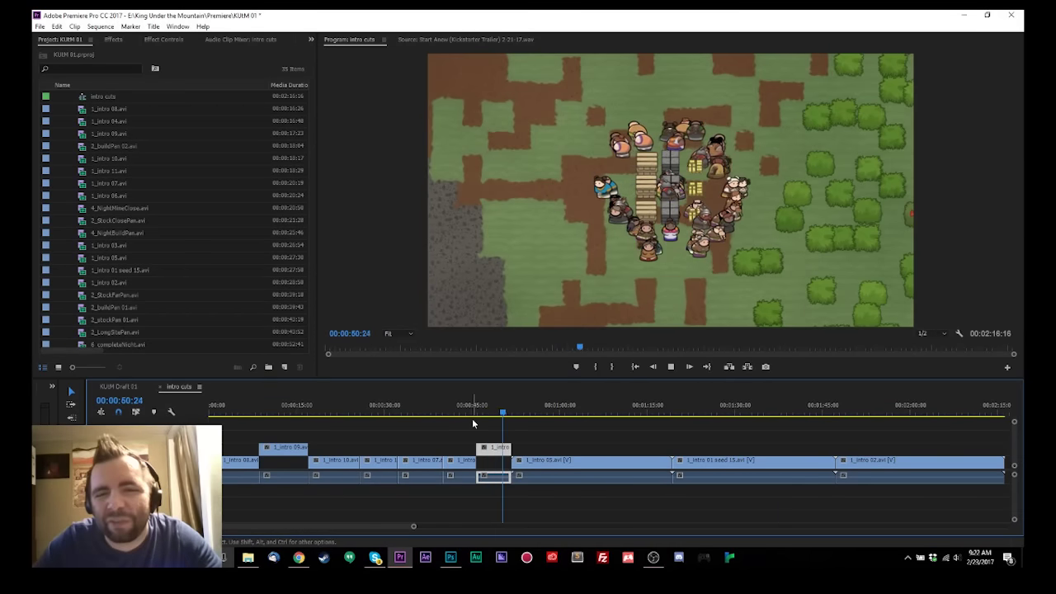
{"action": "key", "text": "space"}
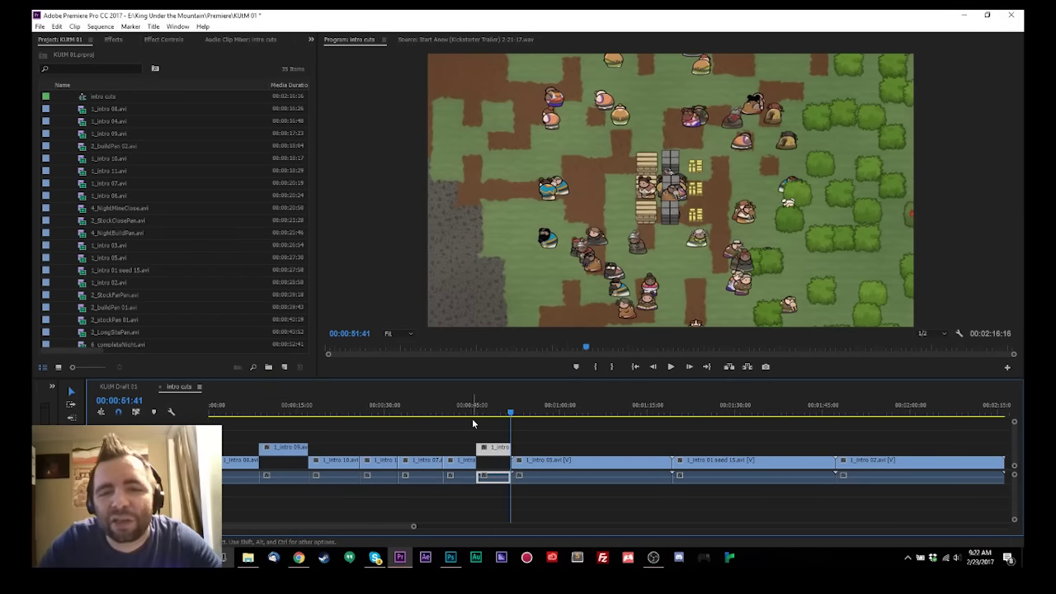
{"action": "key", "text": "space"}
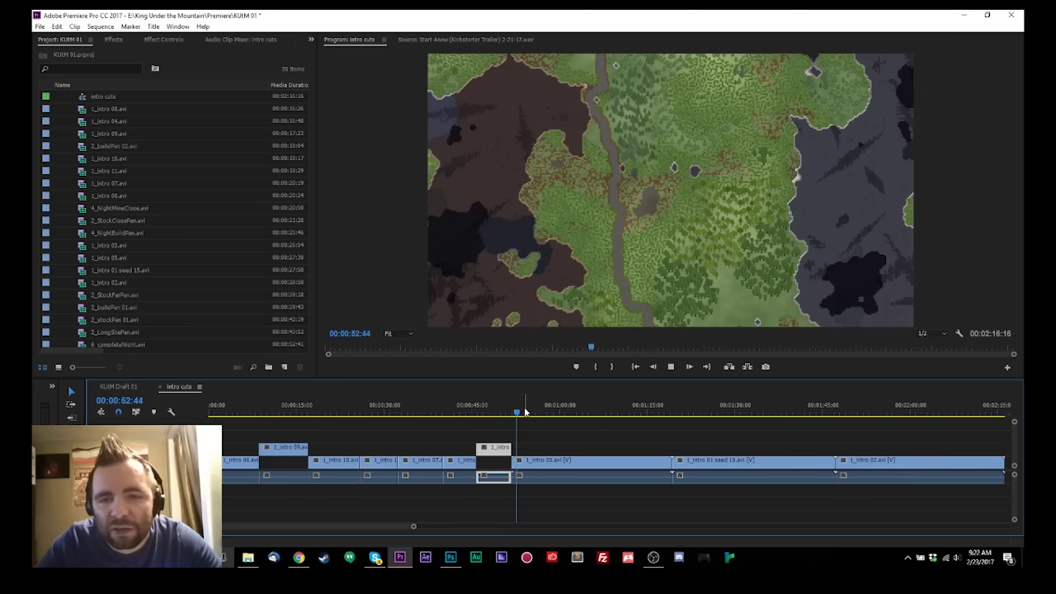
Step: Scrub through 1_intro 05 and ripple trim its start up to 00:00:54:08
{"action": "mouse_move", "coordinate": [524, 412]}
{"action": "left_mouse_down"}
{"action": "mouse_move", "coordinate": [555, 415]}
{"action": "mouse_move", "coordinate": [519, 417]}
{"action": "left_mouse_up"}
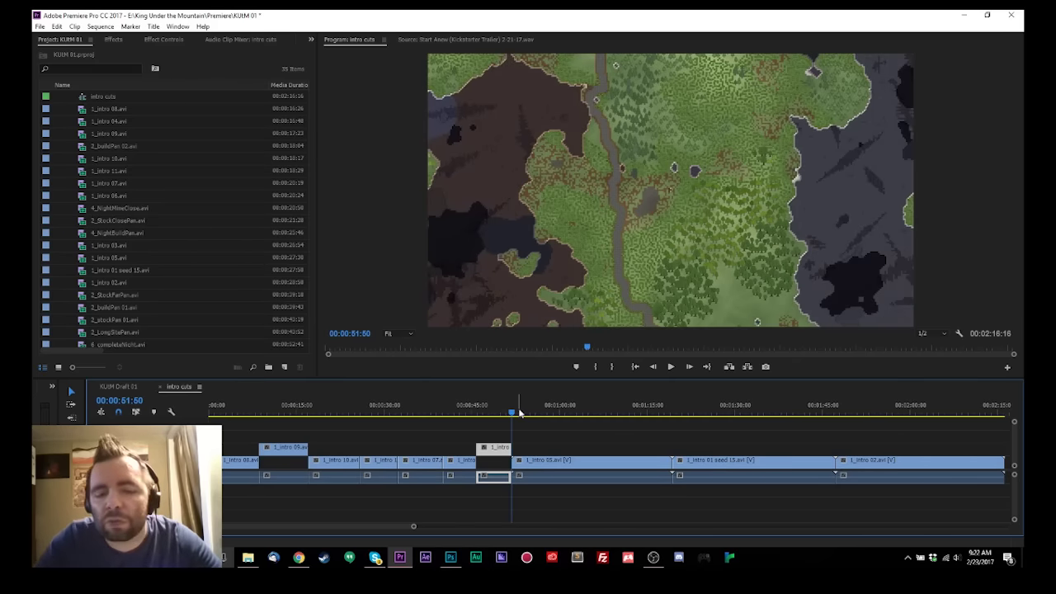
{"action": "left_click_drag", "start_coordinate": [519, 411], "coordinate": [545, 419]}
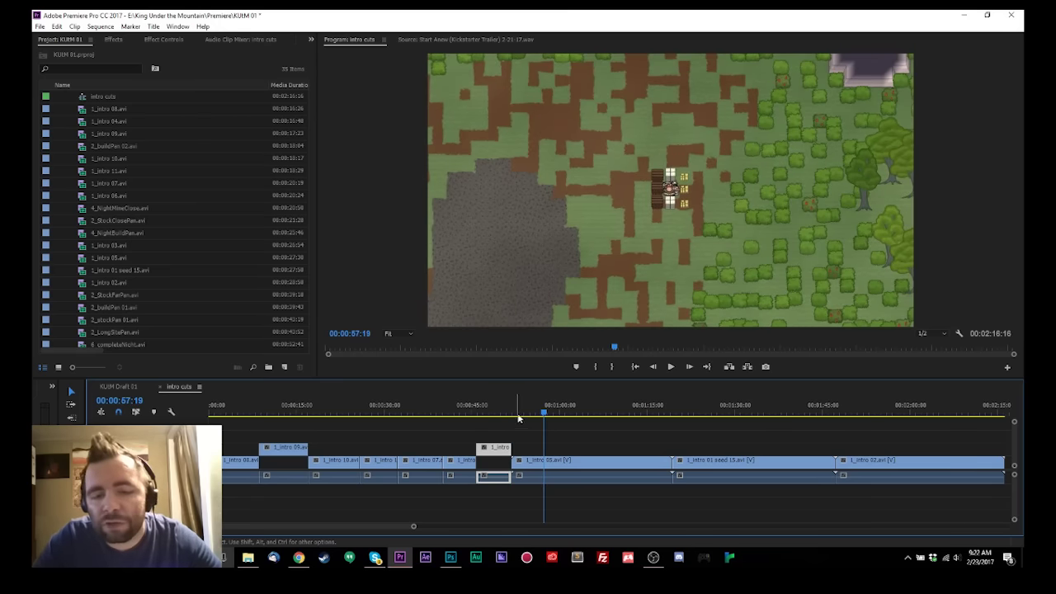
{"action": "left_click_drag", "start_coordinate": [518, 419], "coordinate": [526, 420]}
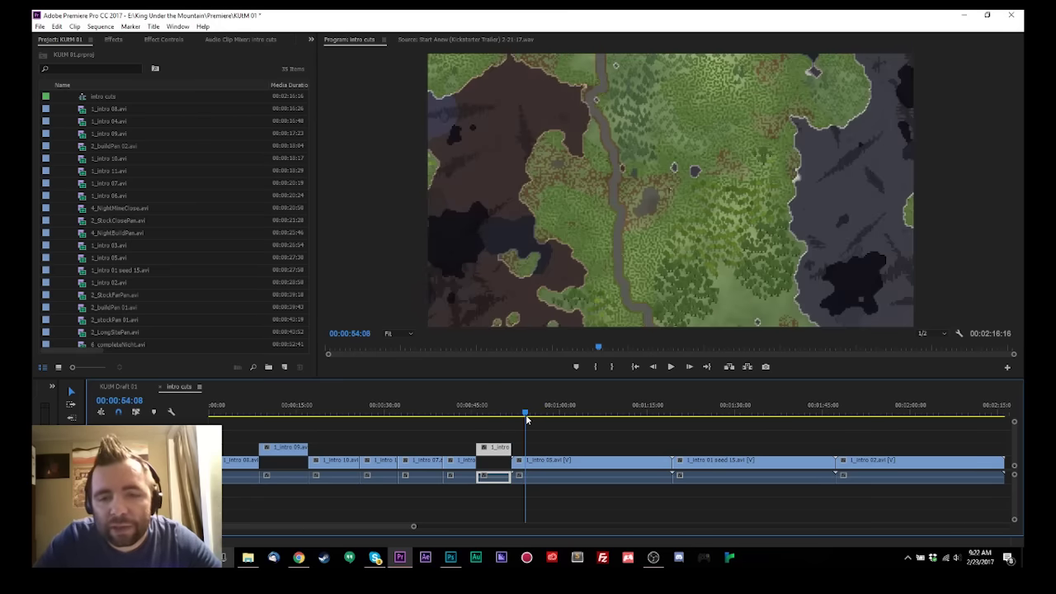
{"action": "key", "text": "q"}
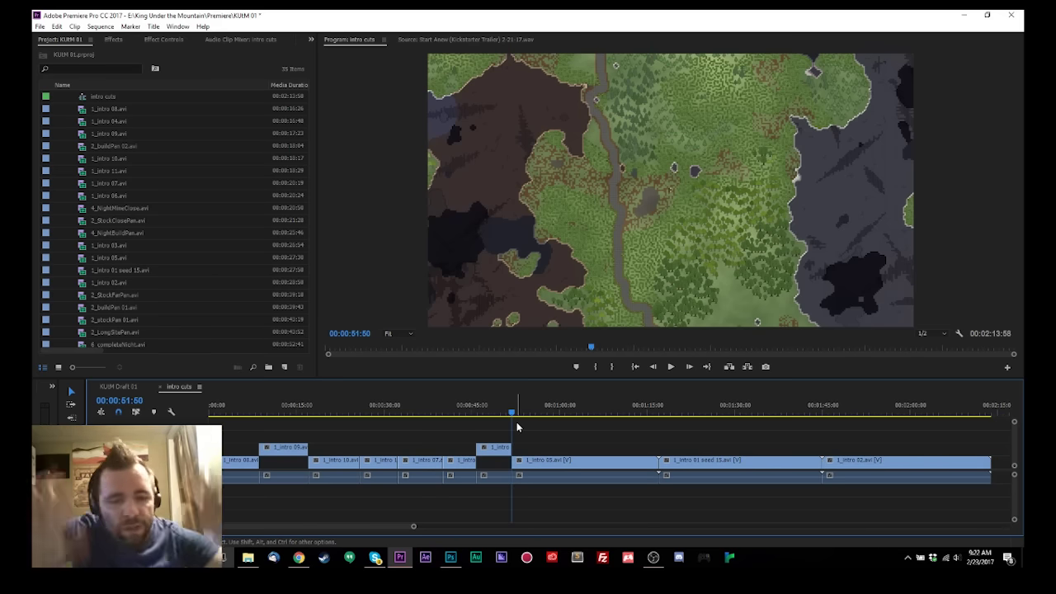
Step: Cut 1_intro 05 at 00:00:59:10 and ripple delete the part after the cut
{"action": "left_click_drag", "start_coordinate": [515, 409], "coordinate": [590, 415]}
{"action": "key", "text": "ctrl+k"}
{"action": "left_click", "coordinate": [578, 462]}
{"action": "key", "text": "shift+Delete"}
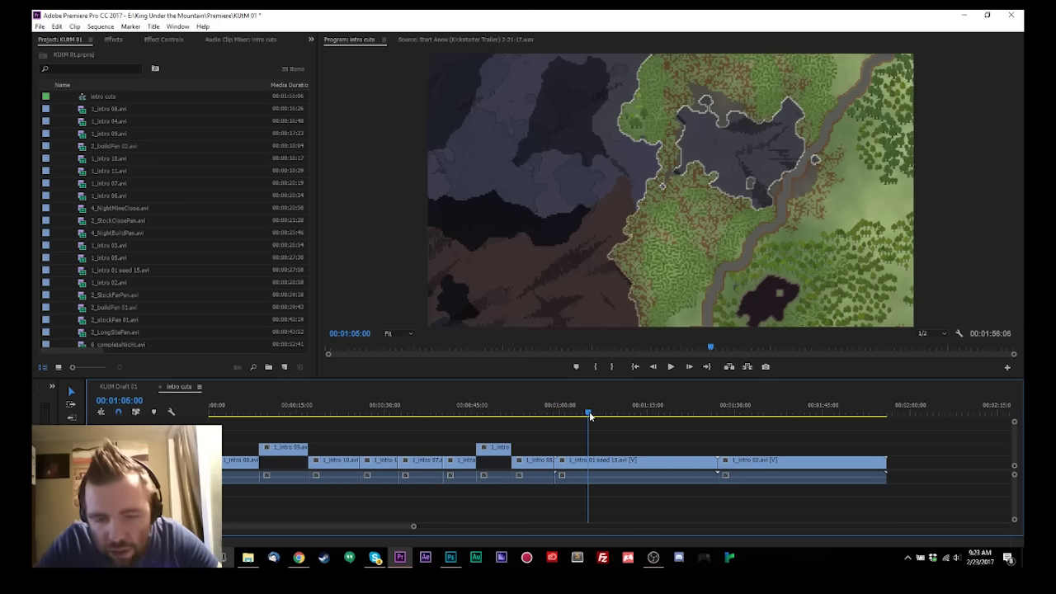
Step: Ripple trim the start of 1_intro 01 seed 15 to review its take, and ripple delete the whole clip
{"action": "mouse_move", "coordinate": [590, 417]}
{"action": "left_mouse_down"}
{"action": "mouse_move", "coordinate": [611, 419]}
{"action": "mouse_move", "coordinate": [599, 419]}
{"action": "left_mouse_up"}
{"action": "key", "text": "q"}
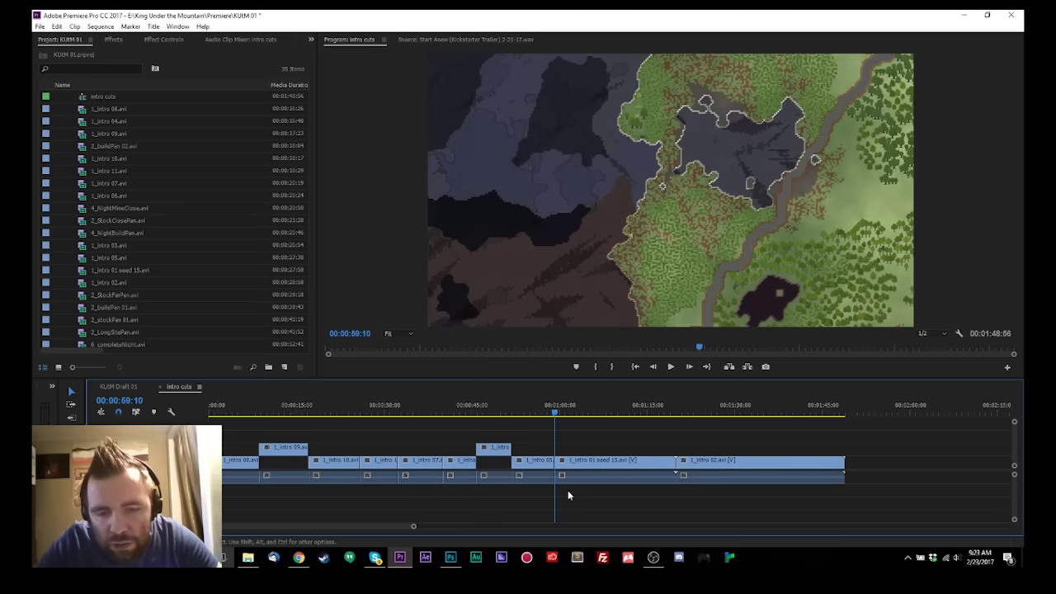
{"action": "key", "text": "space"}
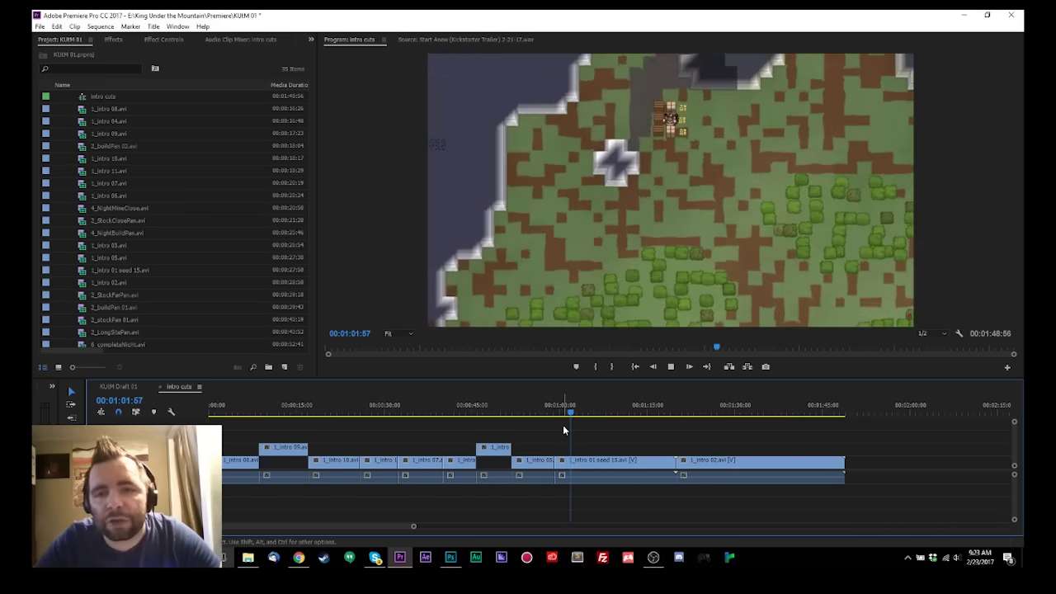
{"action": "key", "text": "space"}
{"action": "key", "text": "d"}
{"action": "key", "text": "shift+Delete"}
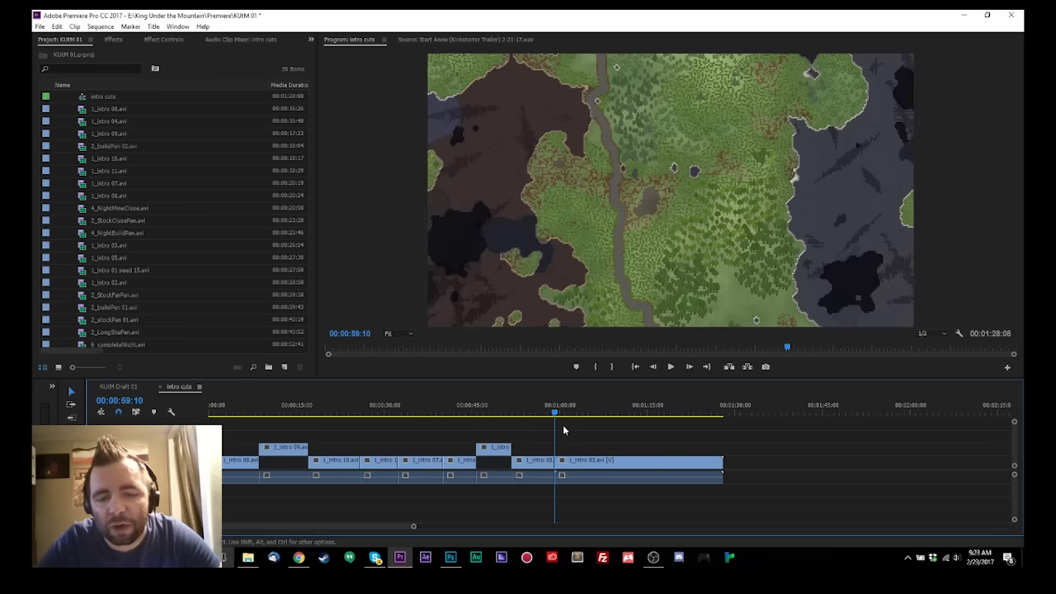
Step: Play 1_intro 02 to where the zoom begins, cut it at 00:01:08:29 and ripple delete the part before
{"action": "key", "text": "space"}
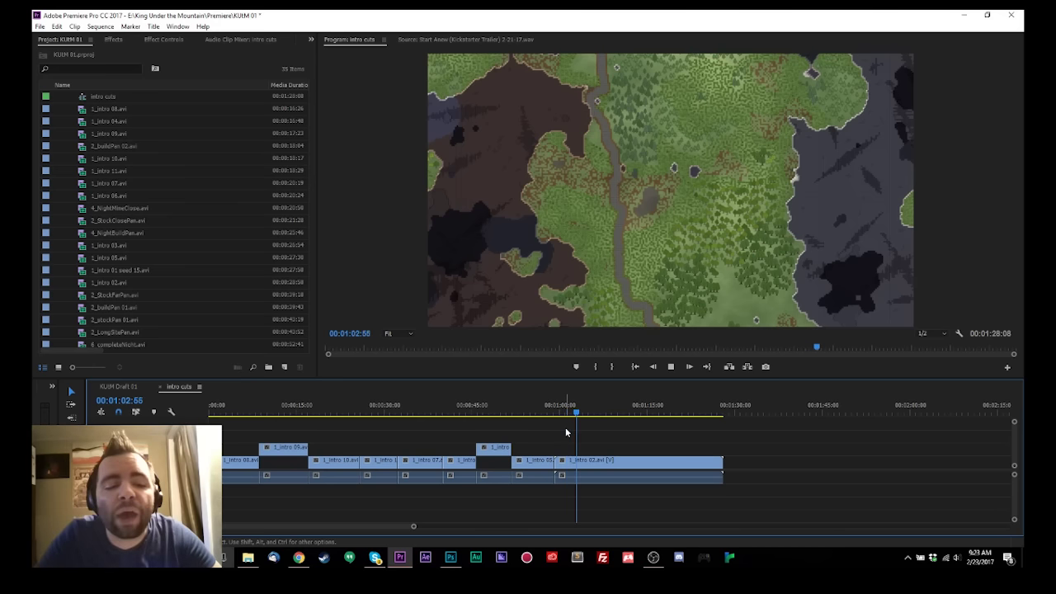
{"action": "key", "text": "space"}
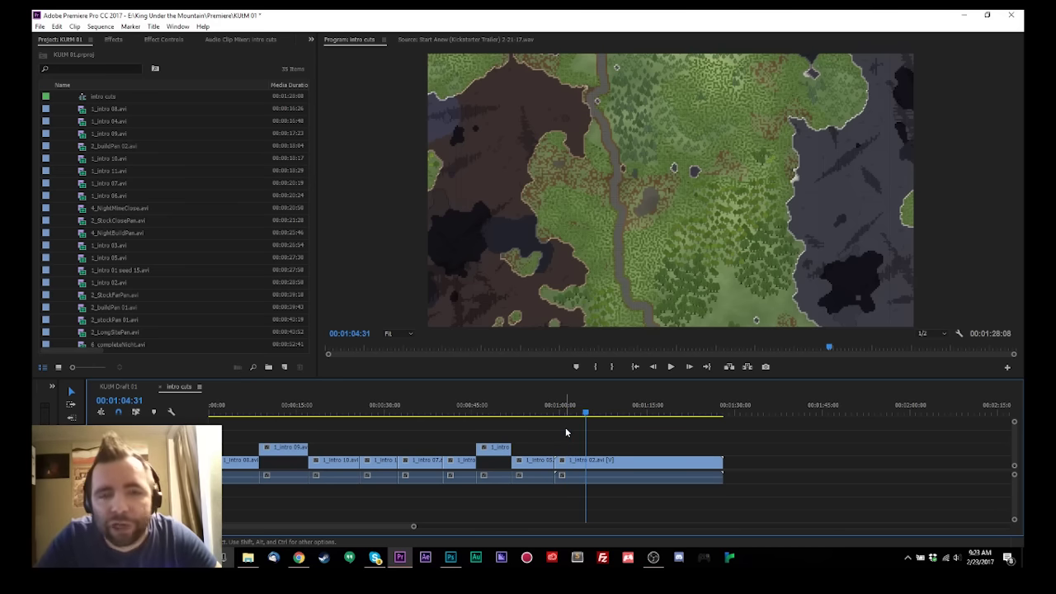
{"action": "key", "text": "space"}
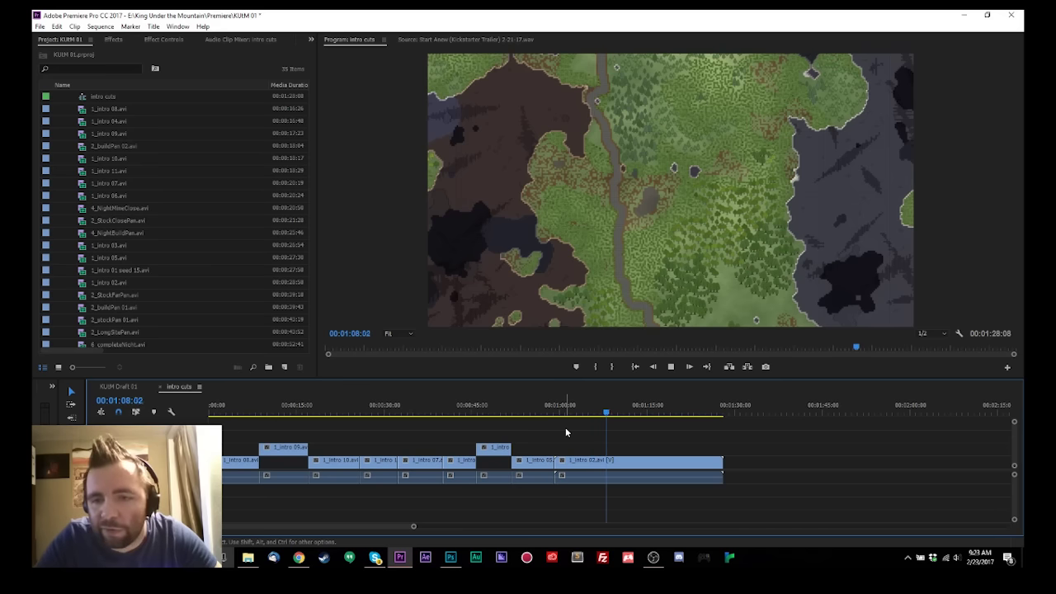
{"action": "key", "text": "space"}
{"action": "left_click", "coordinate": [592, 476]}
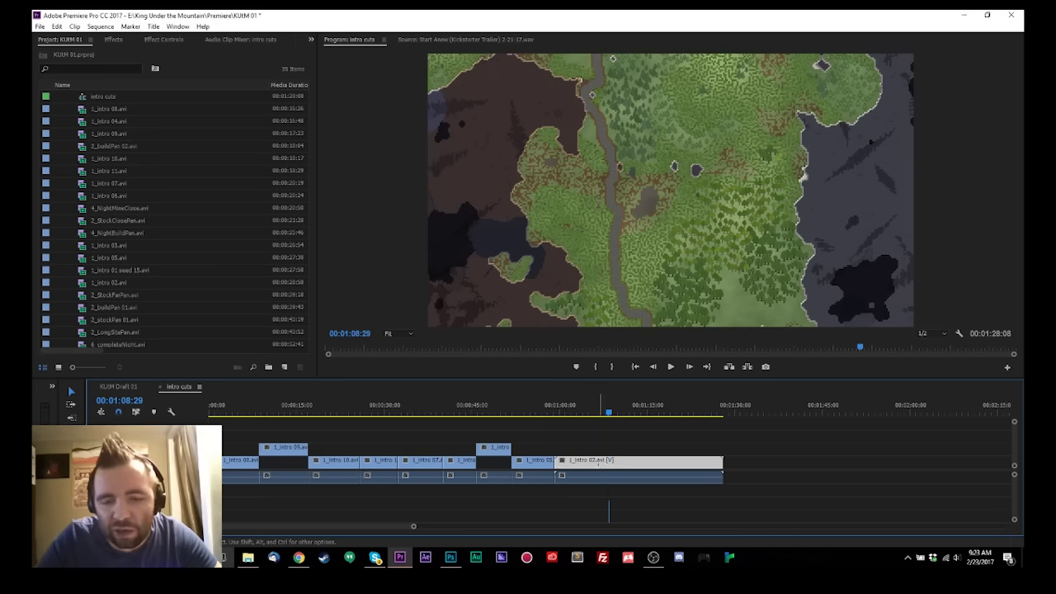
{"action": "key", "text": "ctrl+k"}
{"action": "key", "text": "shift+Delete"}
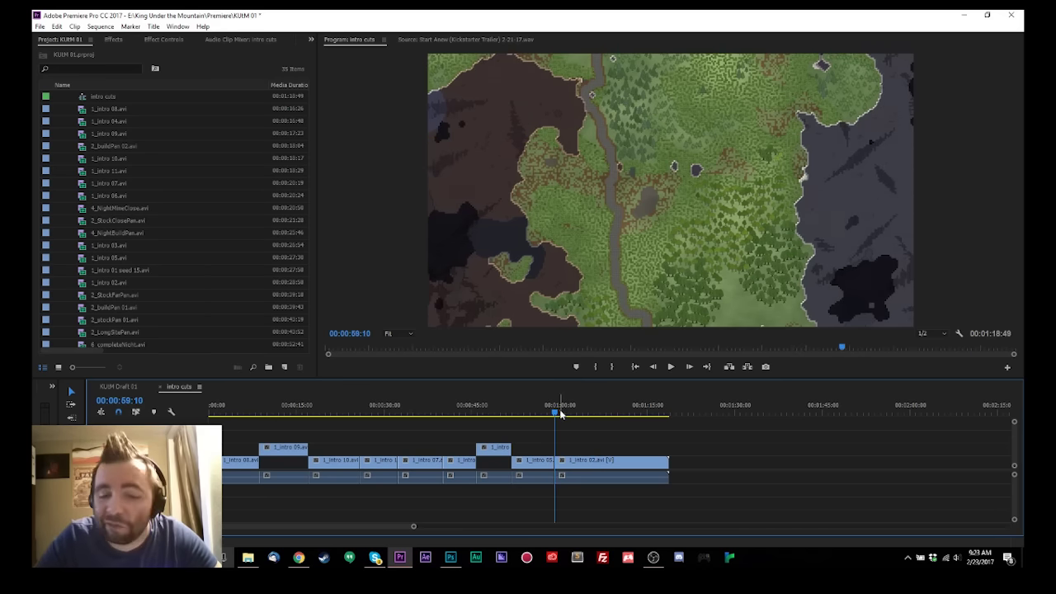
Step: Cut 1_intro 02 at 00:01:07:02 and delete the remainder of the clip
{"action": "left_click_drag", "start_coordinate": [572, 412], "coordinate": [600, 417]}
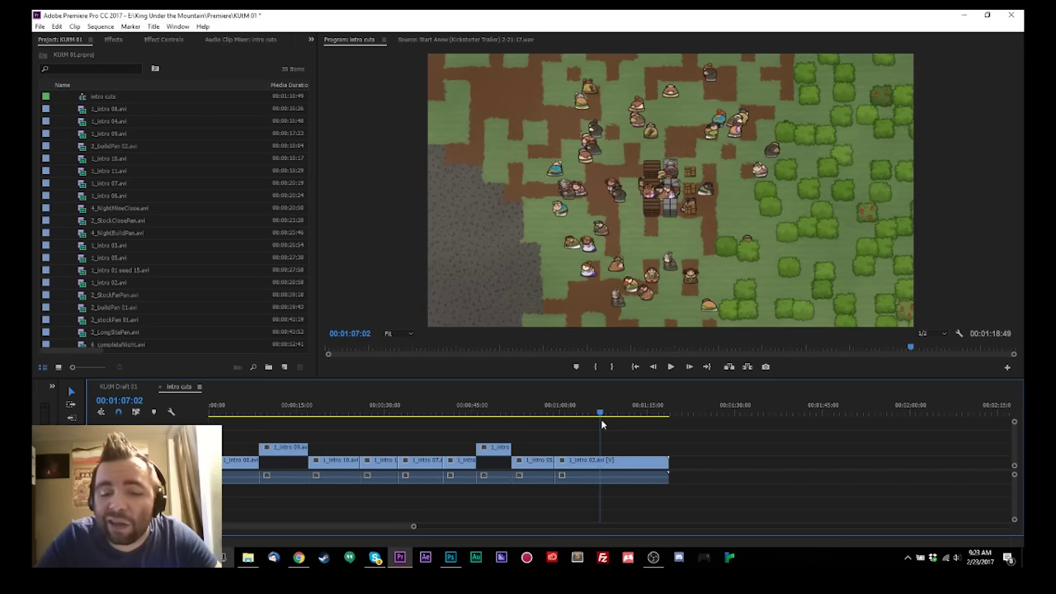
{"action": "left_click", "coordinate": [634, 478]}
{"action": "key", "text": "ctrl+k"}
{"action": "key", "text": "Delete"}
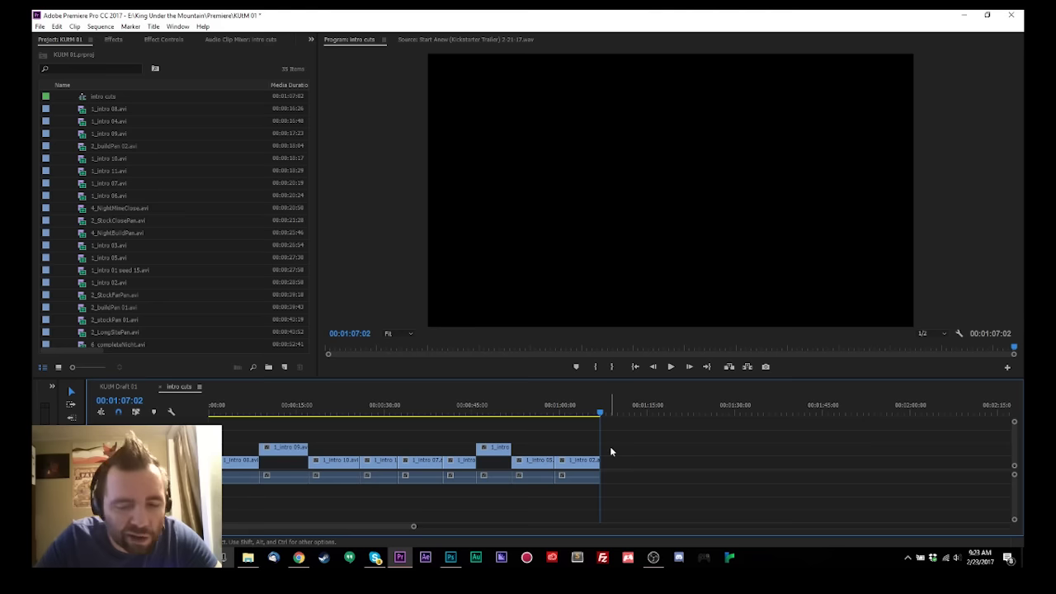
Step: Play back the trimmed 1_intro 02 and 1_intro 05 clips to compare the two takes
{"action": "left_click_drag", "start_coordinate": [589, 410], "coordinate": [557, 423]}
{"action": "key", "text": "space"}
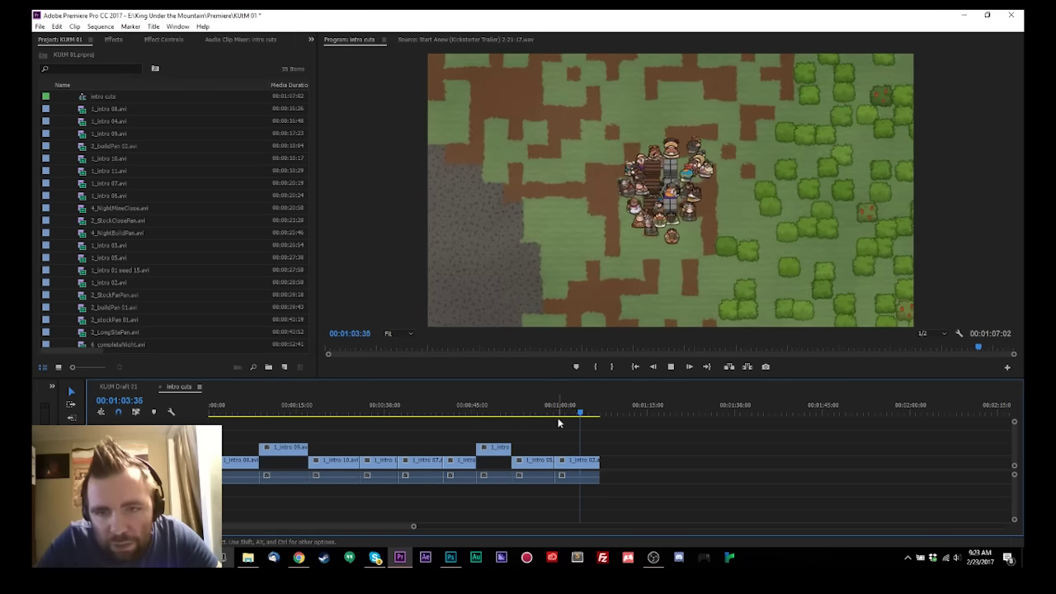
{"action": "left_click", "coordinate": [558, 422]}
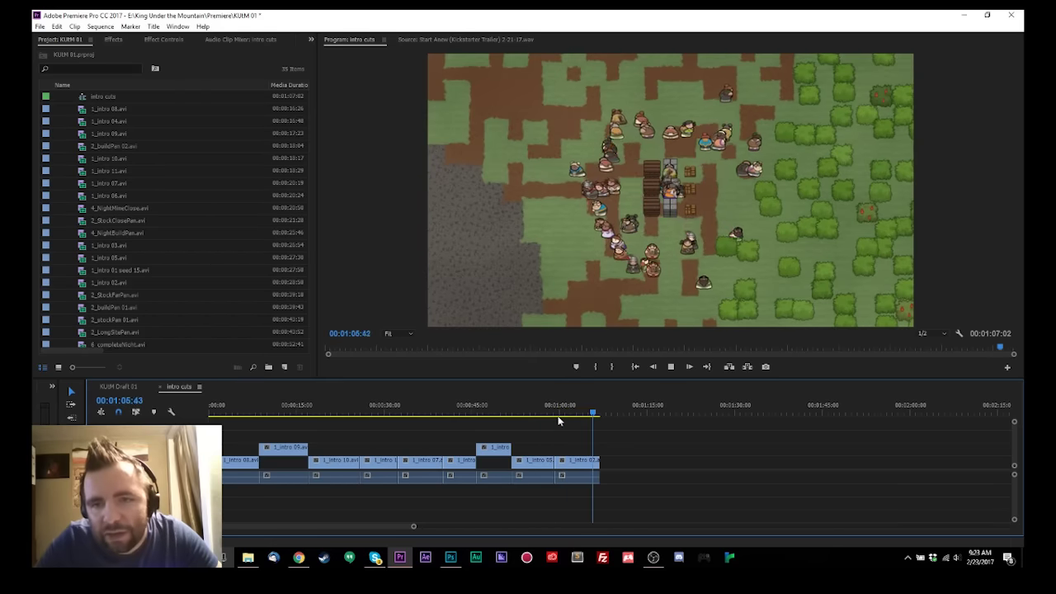
{"action": "key", "text": "Home"}
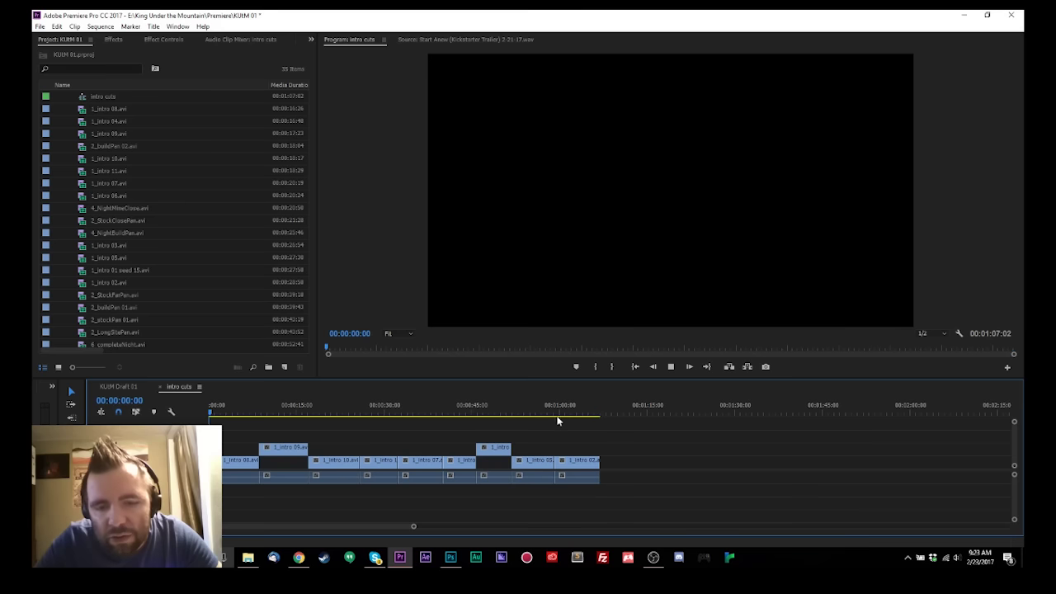
{"action": "left_click_drag", "start_coordinate": [551, 417], "coordinate": [520, 409]}
{"action": "key", "text": "space"}
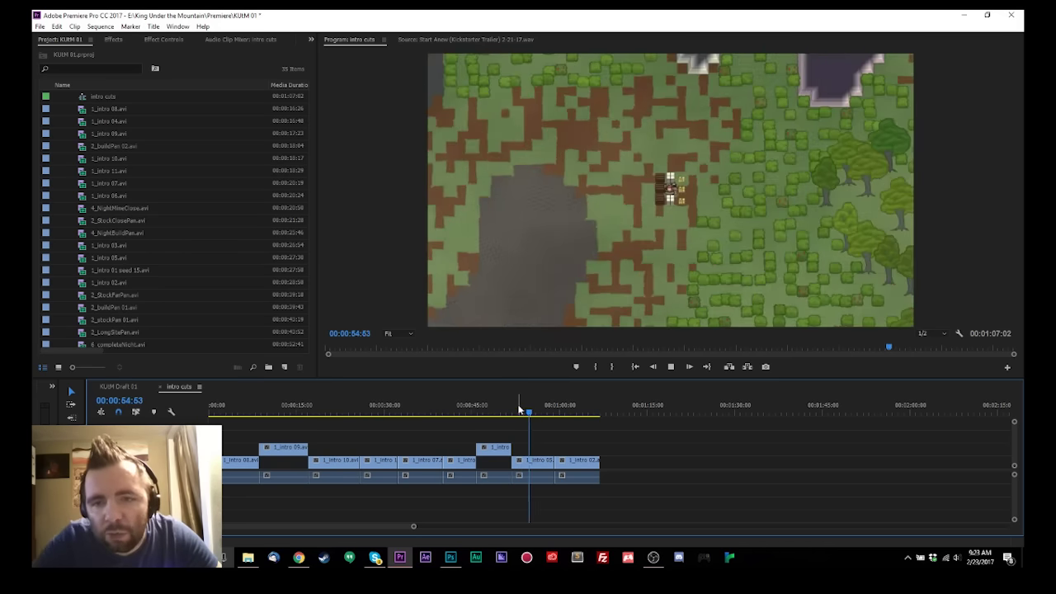
{"action": "key", "text": "space"}
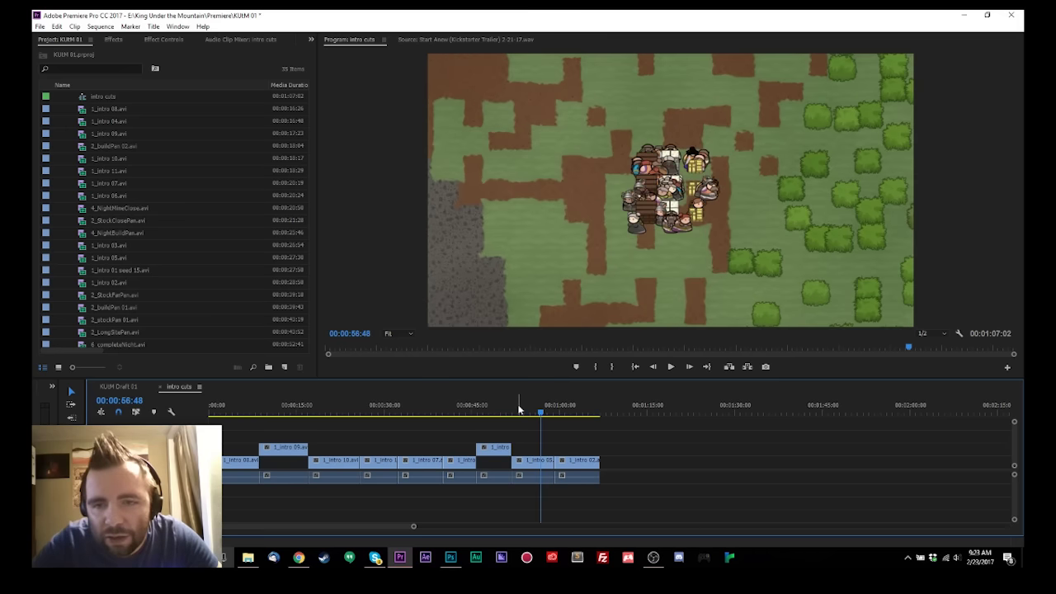
{"action": "left_click", "coordinate": [518, 407]}
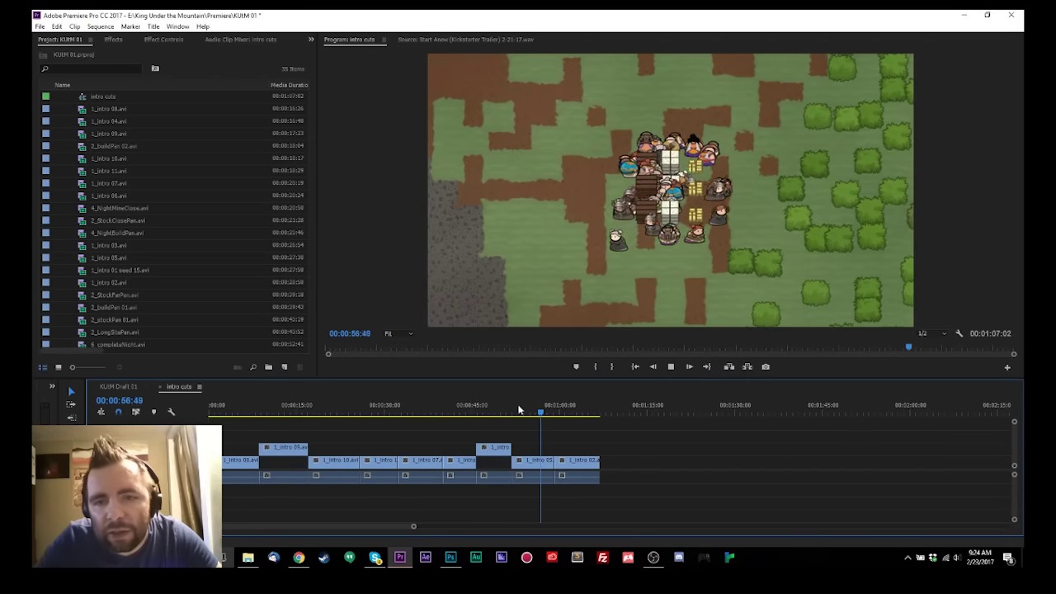
{"action": "left_click", "coordinate": [565, 409]}
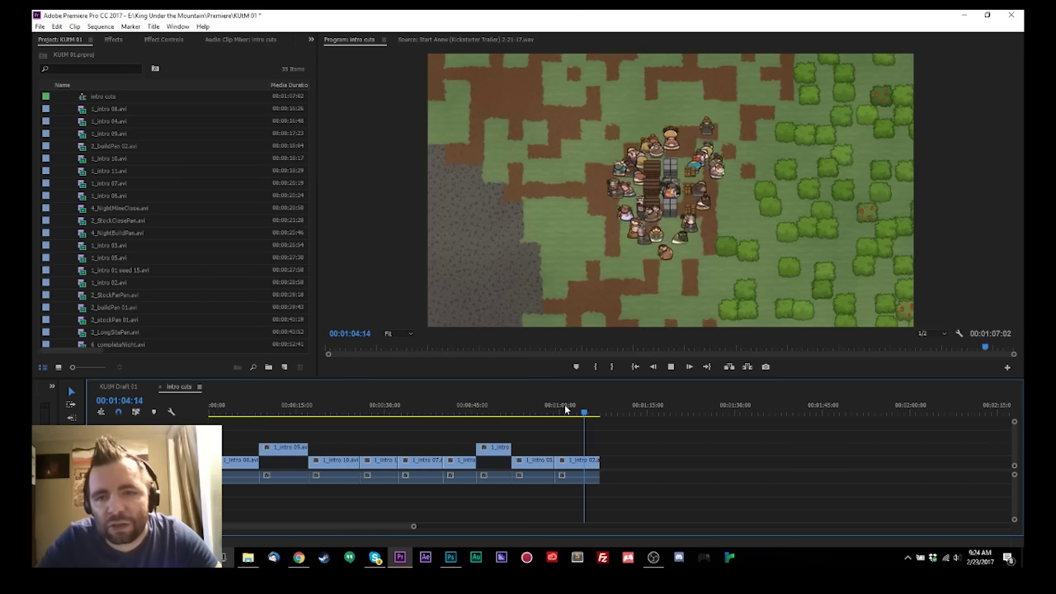
Step: Delete 1_intro 02 from the sequence and return the playhead to the sequence start
{"action": "key", "text": "space"}
{"action": "key", "text": "d"}
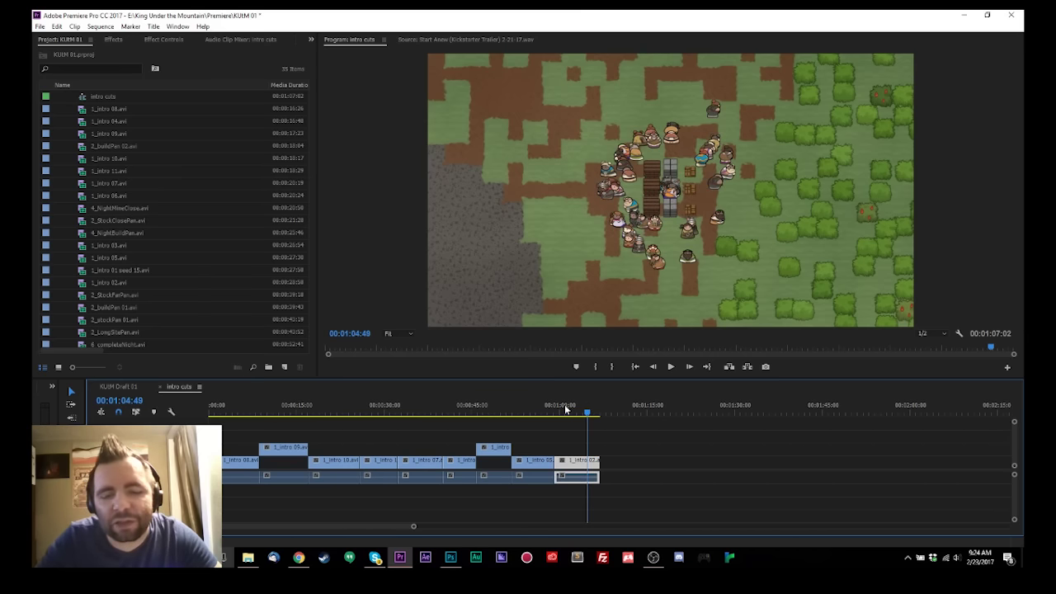
{"action": "key", "text": "Delete"}
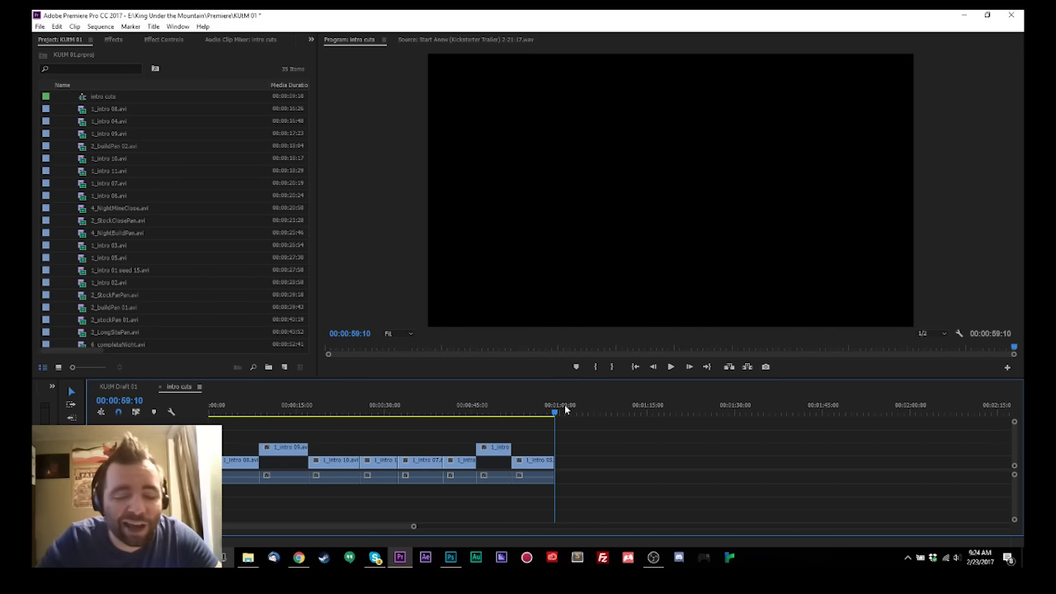
{"action": "left_click_drag", "start_coordinate": [565, 409], "coordinate": [196, 417]}
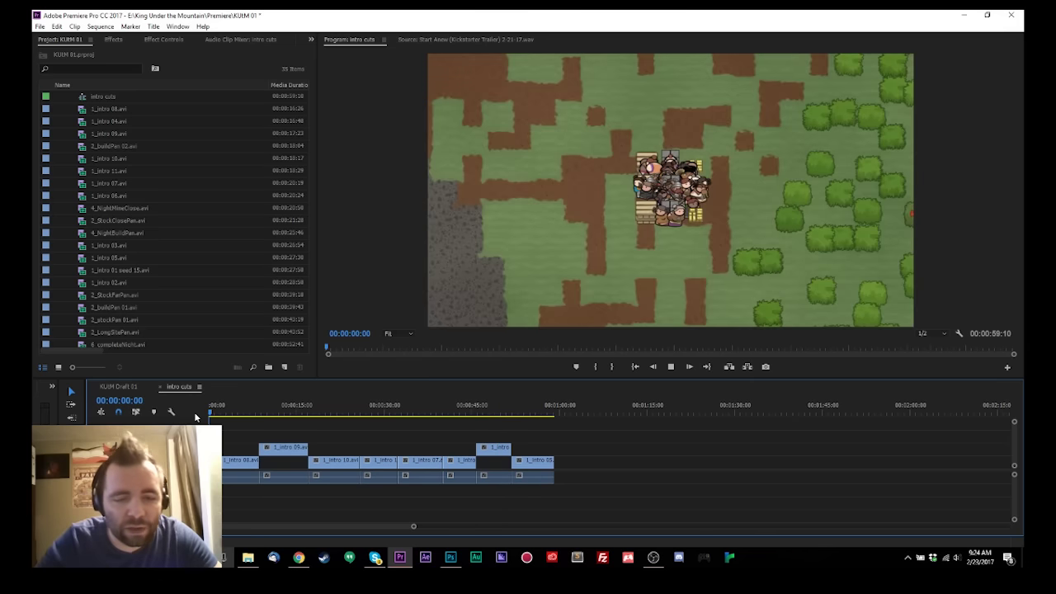
Step: Play the intro cuts sequence from its start and rename it + intro cuts in the project
{"action": "key", "text": "space"}
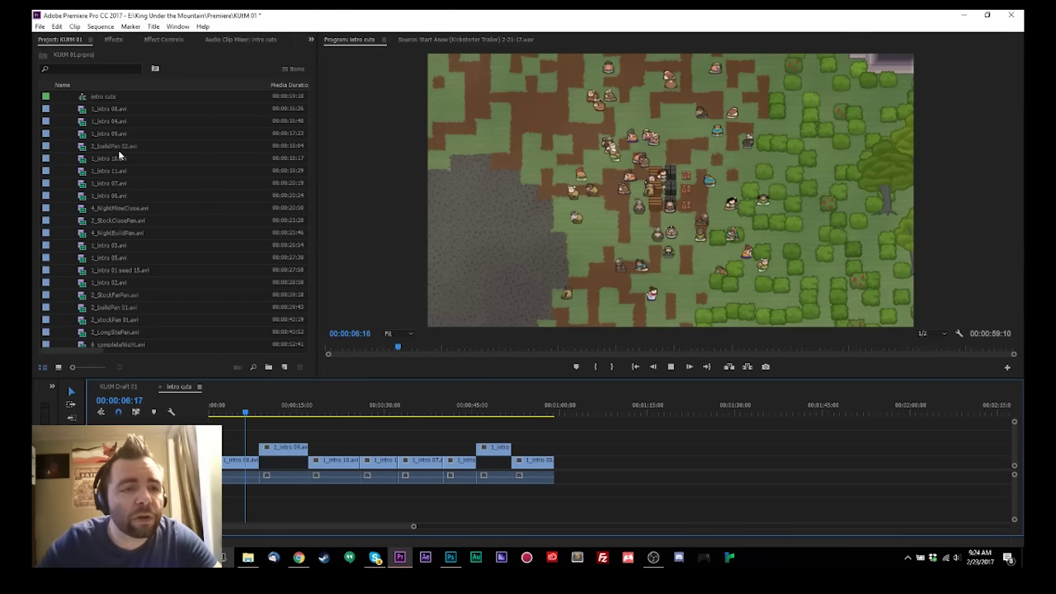
{"action": "scroll", "coordinate": [118, 149], "scroll_direction": "up", "scroll_amount": 1}
{"action": "left_click", "coordinate": [103, 121]}
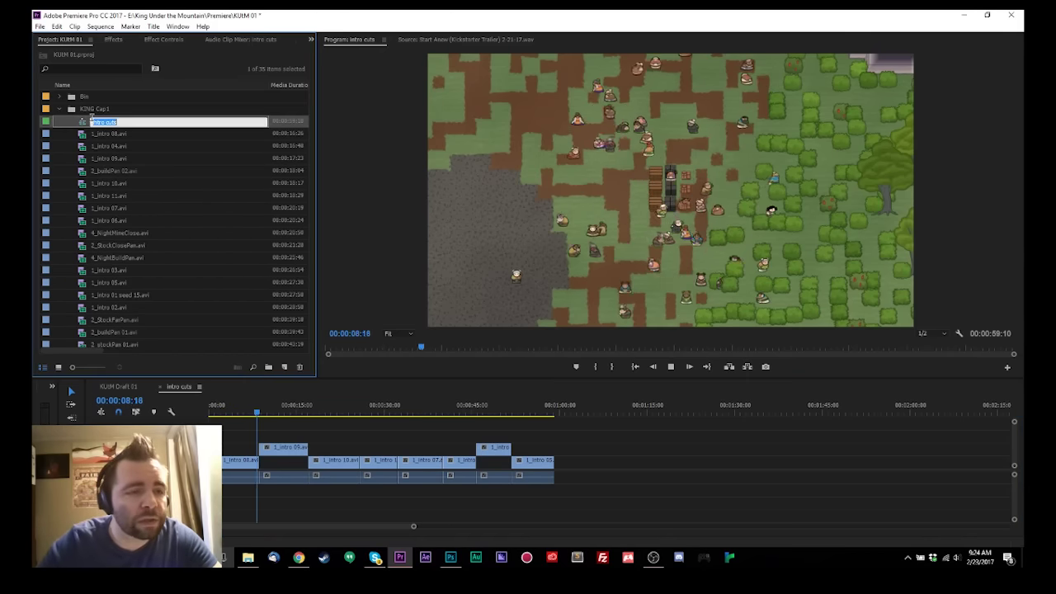
{"action": "left_click", "coordinate": [95, 121]}
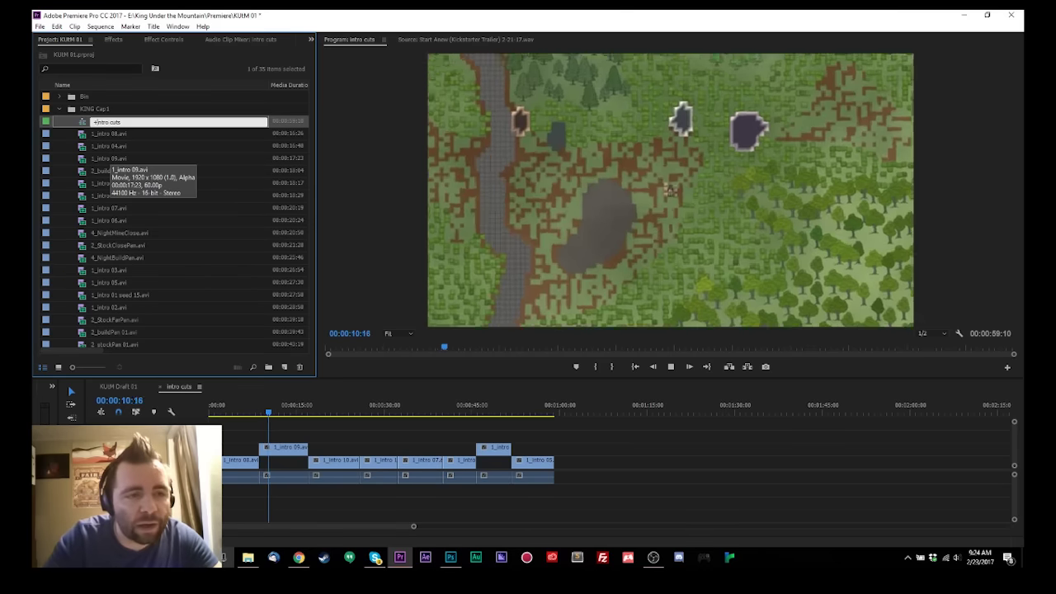
{"action": "type", "text": "+"}
{"action": "key", "text": "Return"}
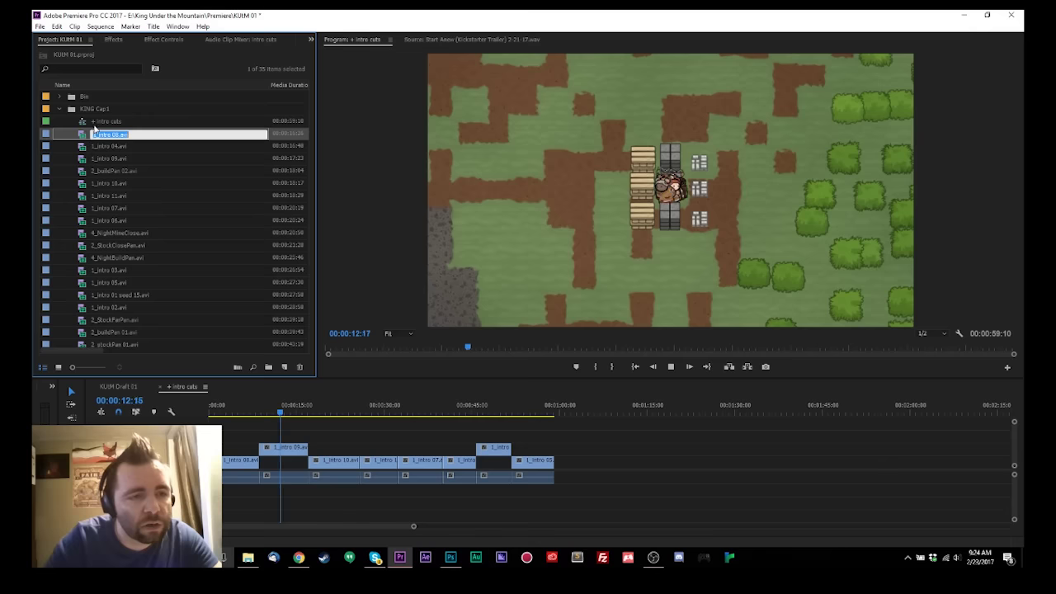
Step: Place the + intro cuts sequence in a new bin named cuts, and select the 2_buildPan 02 and 2_StockClosePan clips
{"action": "left_click", "coordinate": [97, 123]}
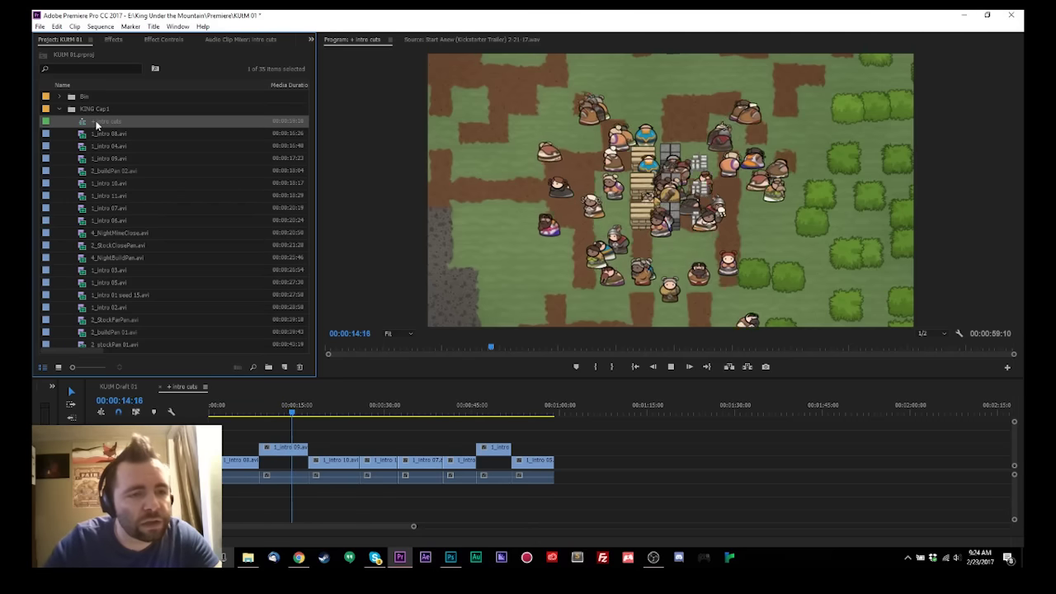
{"action": "left_click", "coordinate": [268, 366]}
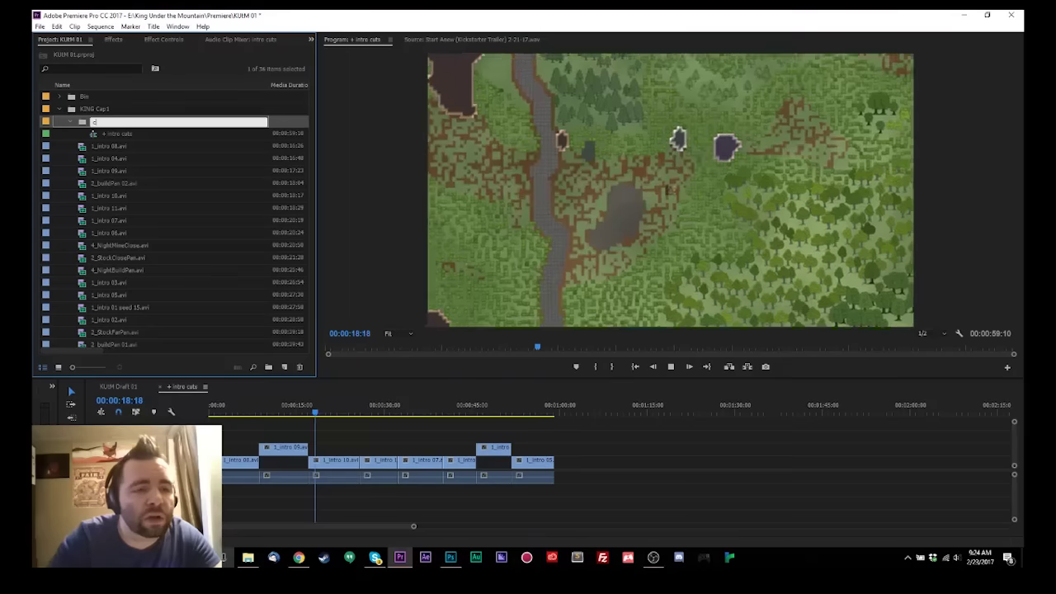
{"action": "type", "text": "cuts"}
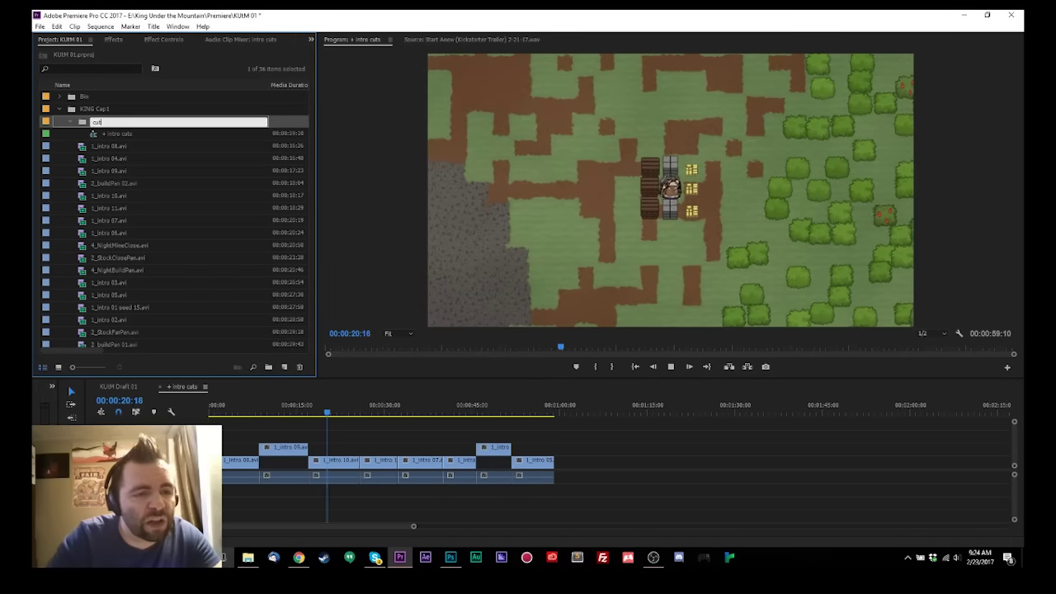
{"action": "key", "text": "Return"}
{"action": "left_click_drag", "start_coordinate": [112, 133], "coordinate": [88, 134]}
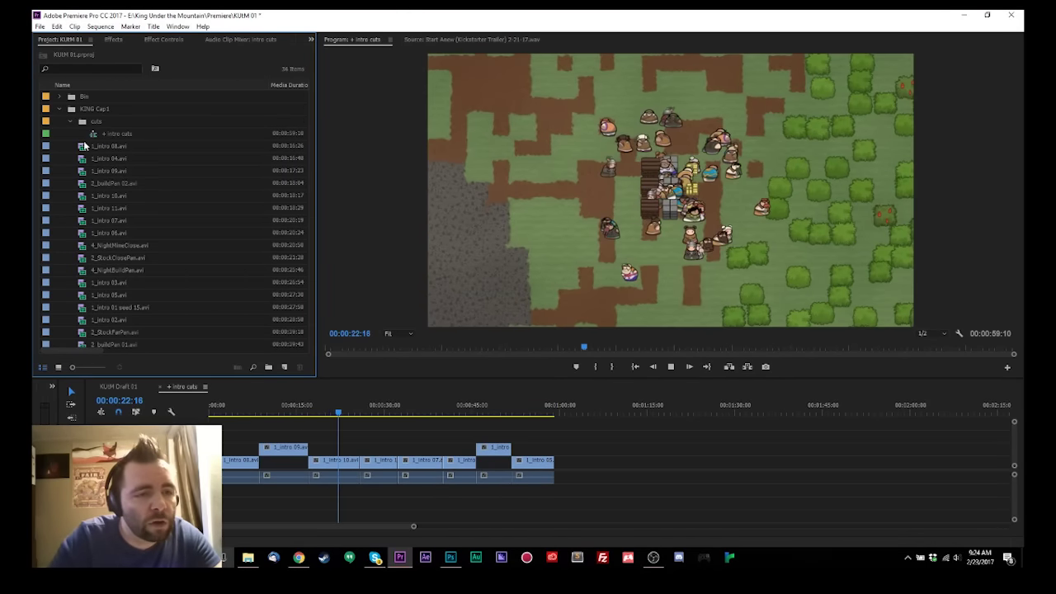
{"action": "left_click", "coordinate": [99, 183]}
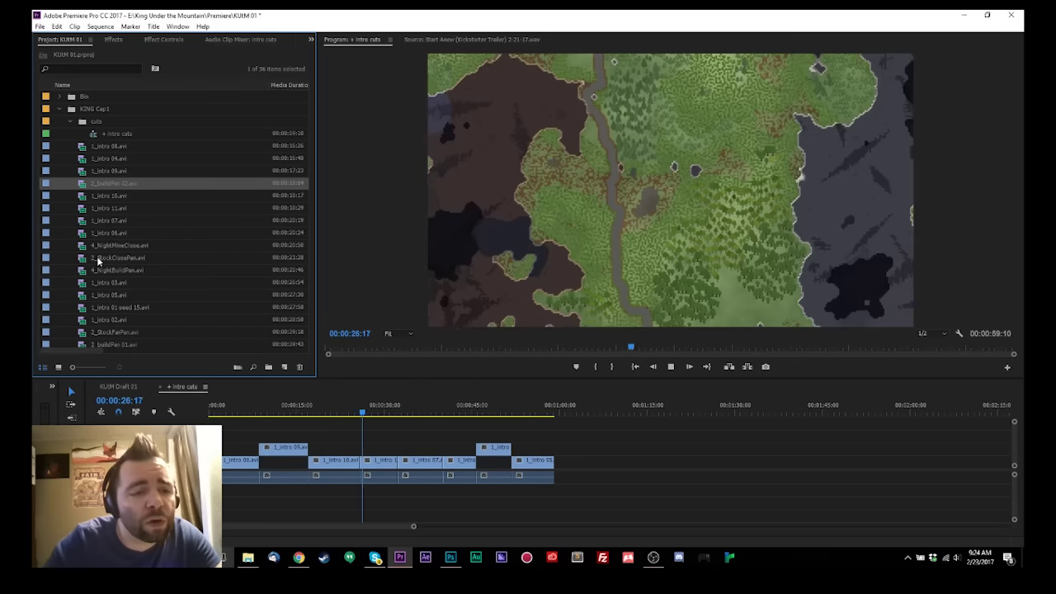
{"action": "left_click", "coordinate": [97, 257], "text": "ctrl"}
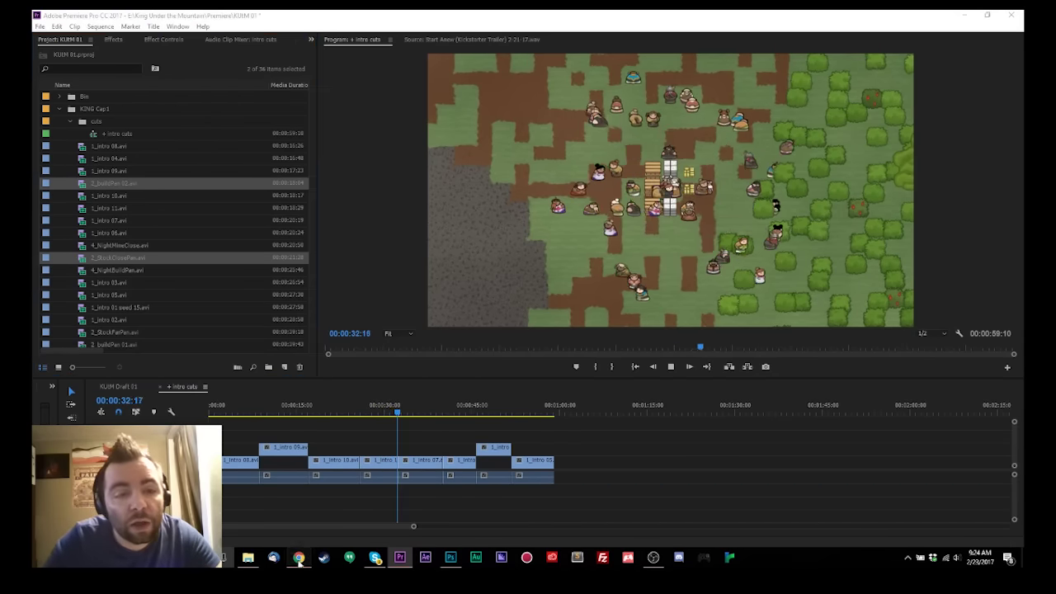
Step: Switch to Chrome and read the viewers' messages about the stream's frame rate in the Twitch dashboard chat, and minimize the browser
{"action": "left_click", "coordinate": [298, 558]}
{"action": "left_click", "coordinate": [106, 15]}
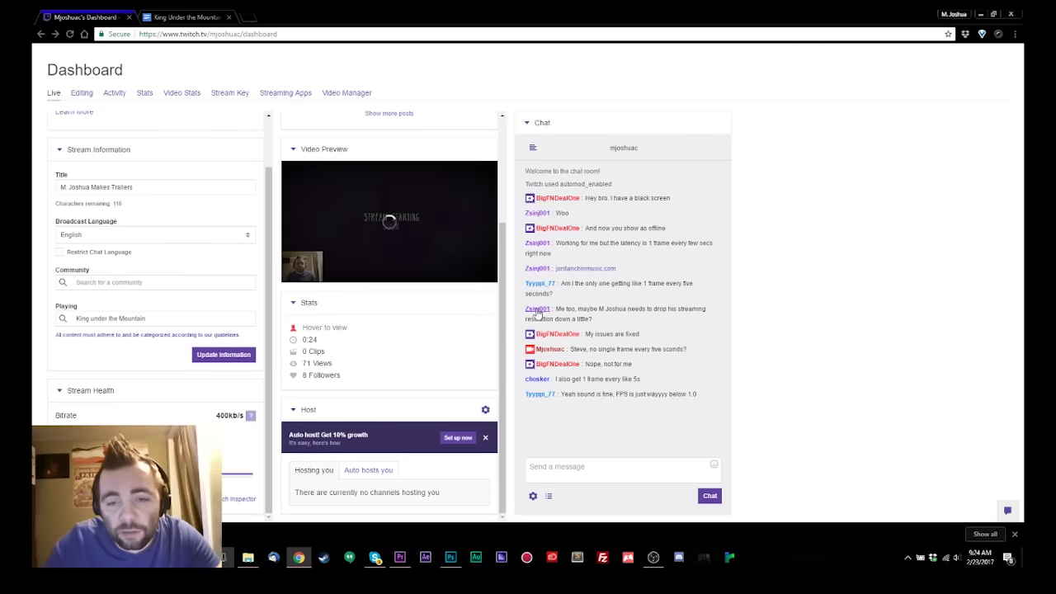
{"action": "left_click_drag", "start_coordinate": [584, 283], "coordinate": [607, 396]}
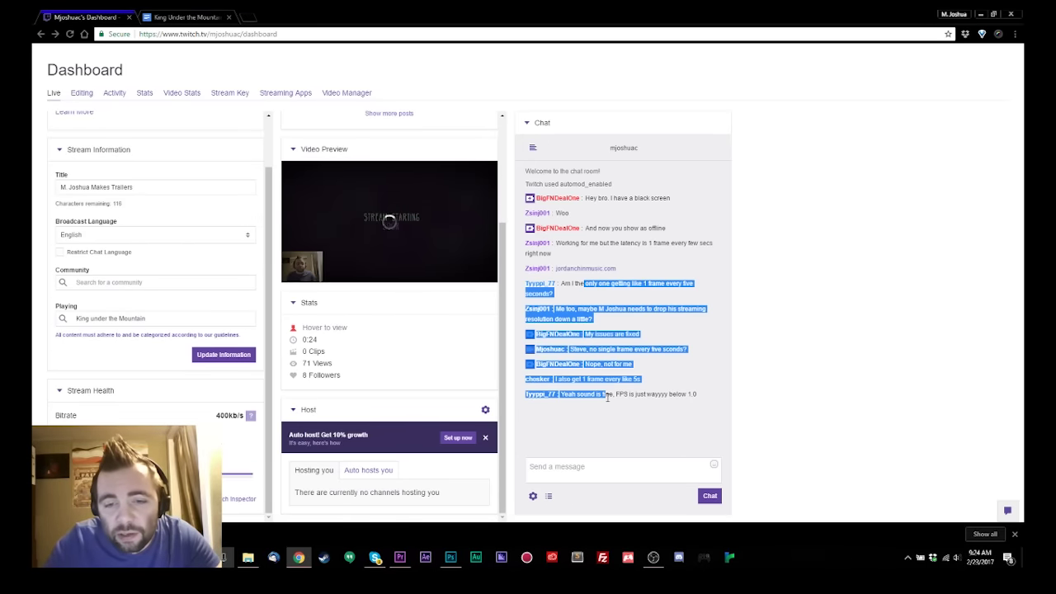
{"action": "left_click", "coordinate": [154, 15]}
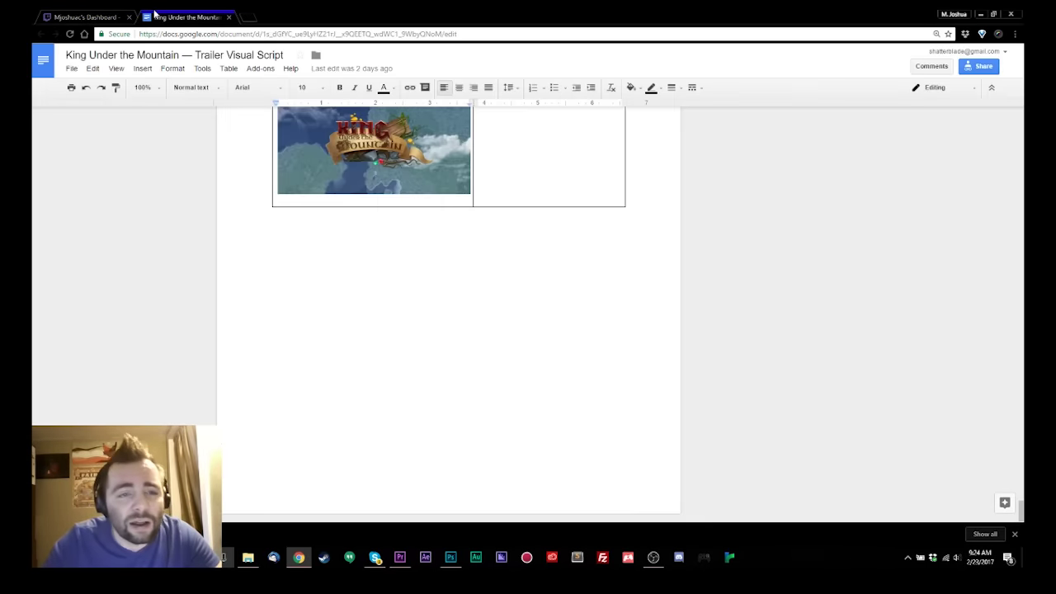
{"action": "left_click", "coordinate": [103, 15]}
{"action": "left_click", "coordinate": [188, 15]}
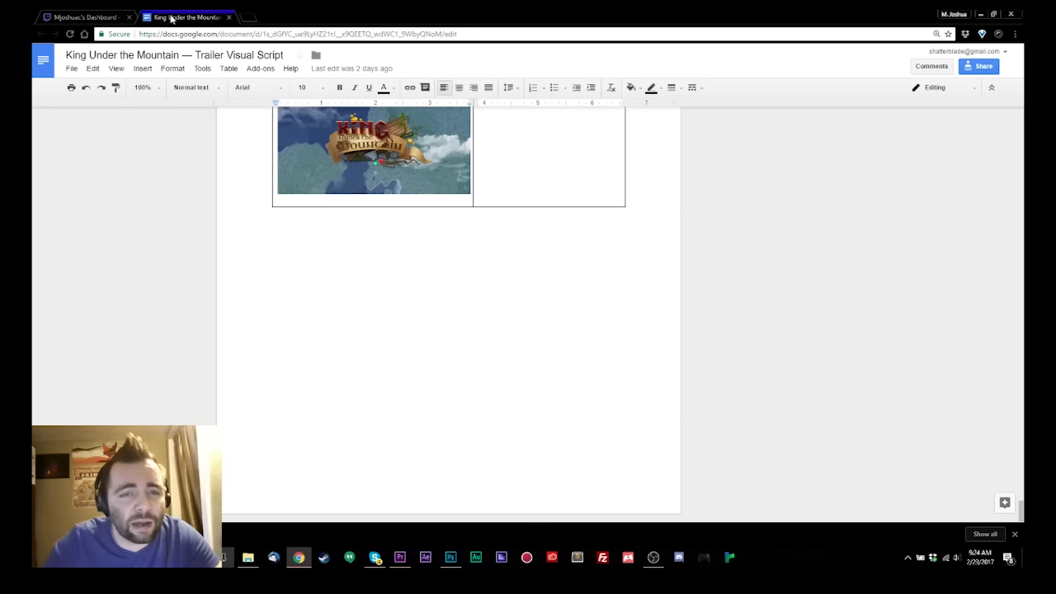
{"action": "left_click", "coordinate": [109, 13]}
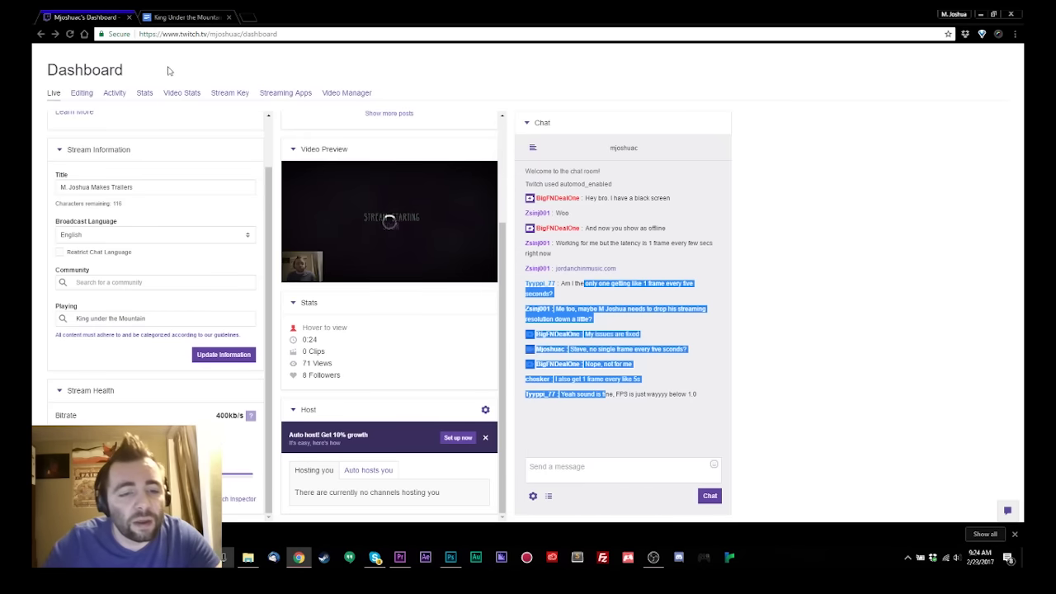
{"action": "left_click", "coordinate": [979, 15]}
Step: Scrub the + intro cuts sequence near 00:00:45 and check the KUtM Draft 01 sequence before returning to + intro cuts
{"action": "left_click", "coordinate": [476, 420]}
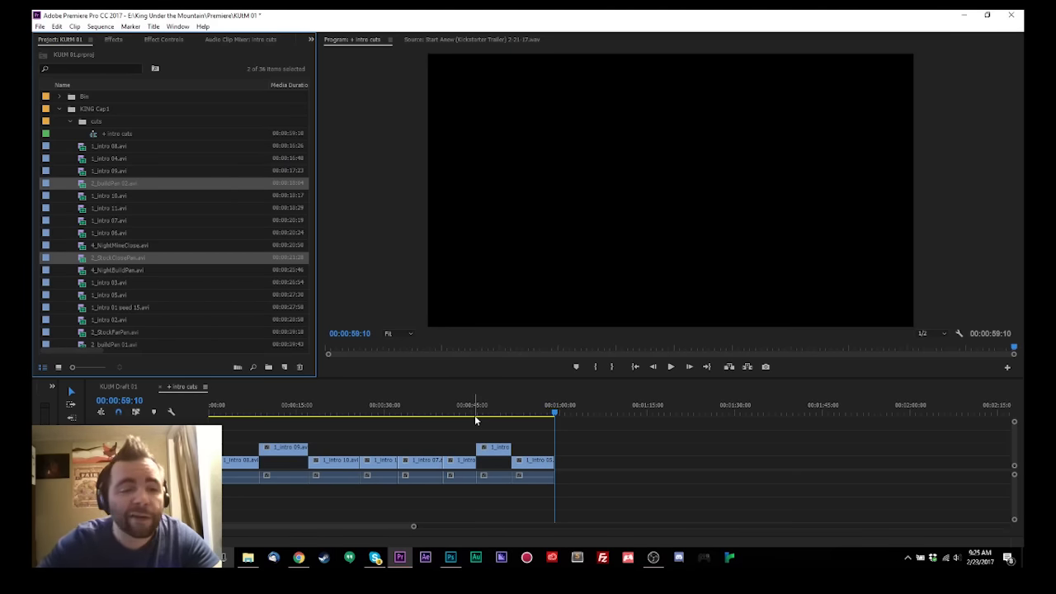
{"action": "left_click_drag", "start_coordinate": [475, 420], "coordinate": [472, 415]}
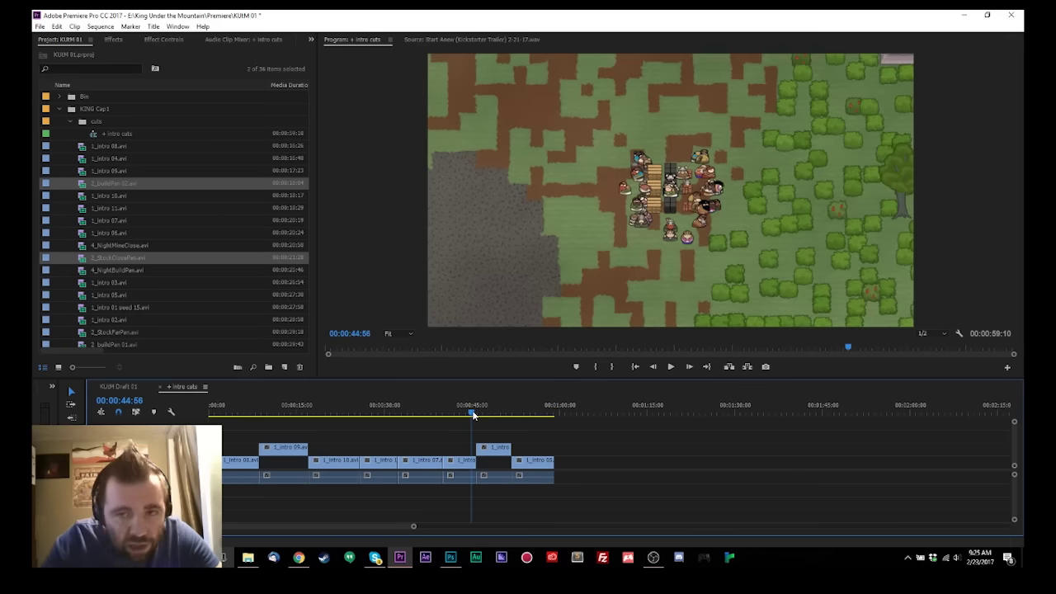
{"action": "left_click", "coordinate": [120, 387]}
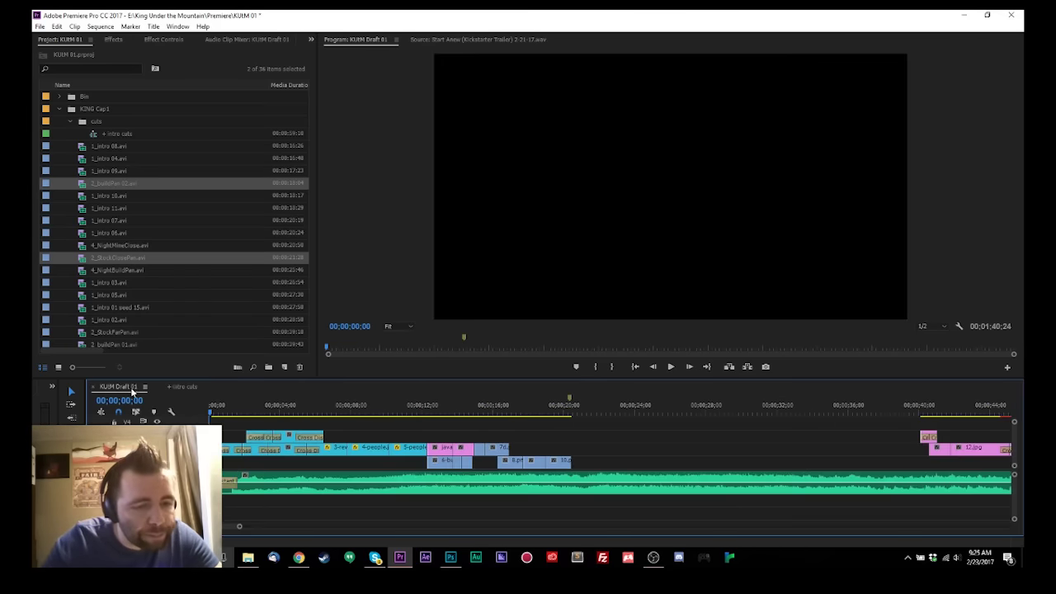
{"action": "left_click", "coordinate": [182, 387]}
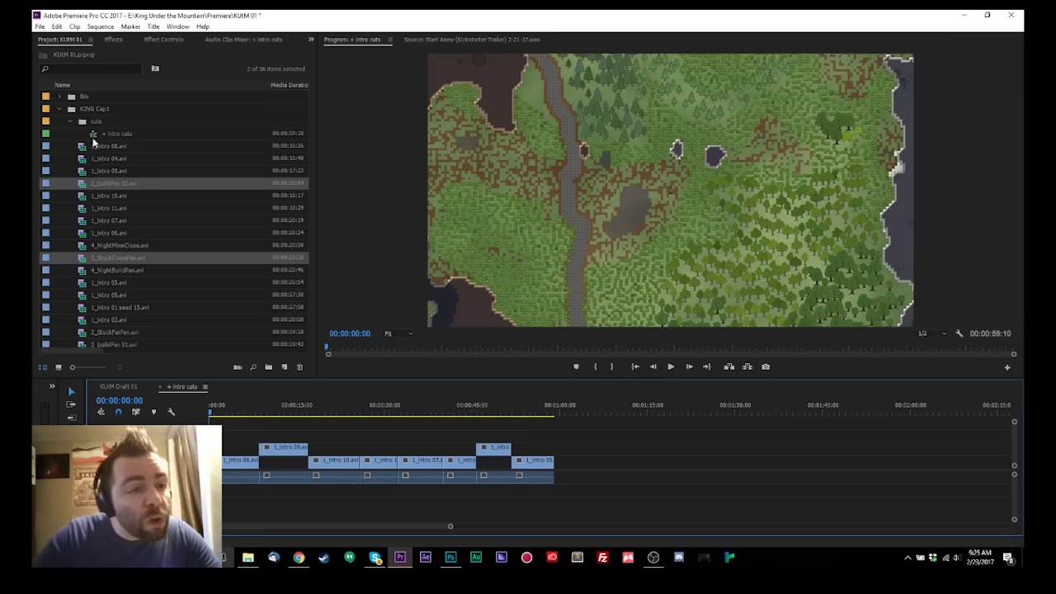
{"action": "scroll", "coordinate": [116, 258], "scroll_direction": "down", "scroll_amount": 1}
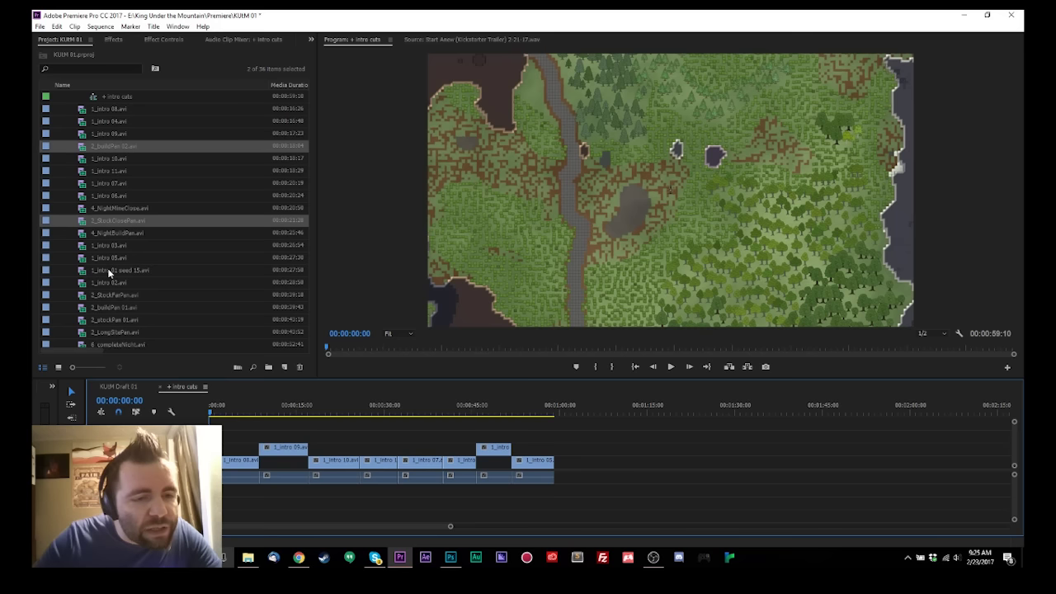
{"action": "left_click", "coordinate": [105, 295], "text": "ctrl"}
{"action": "left_click", "coordinate": [111, 309], "text": "ctrl"}
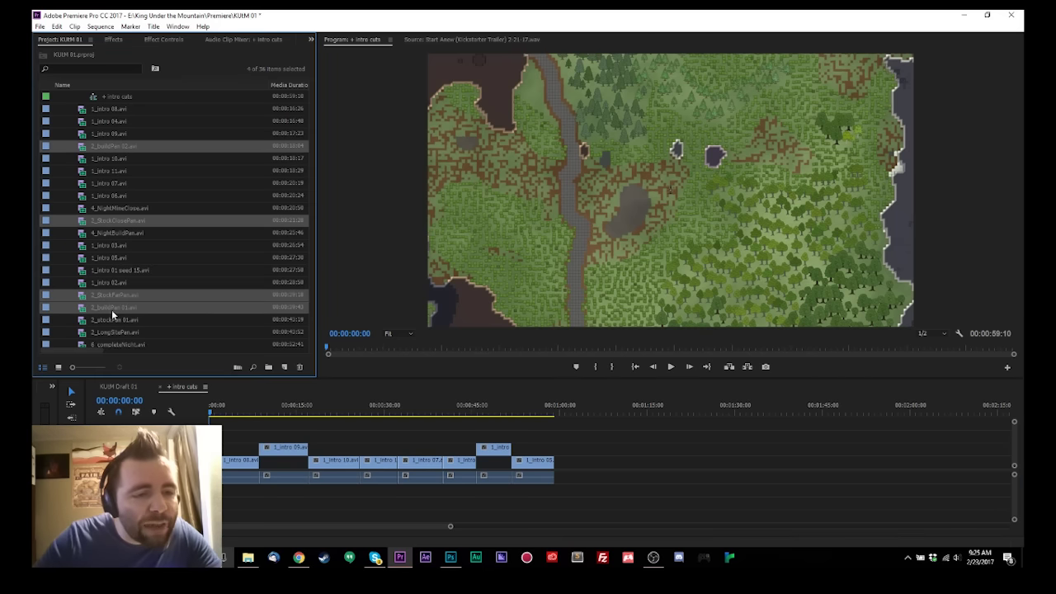
Step: Sort the project items by name and gather the clips from 2_buildPan 01 to 2_stockPan 01 in a new bin with the default name
{"action": "left_click", "coordinate": [103, 85]}
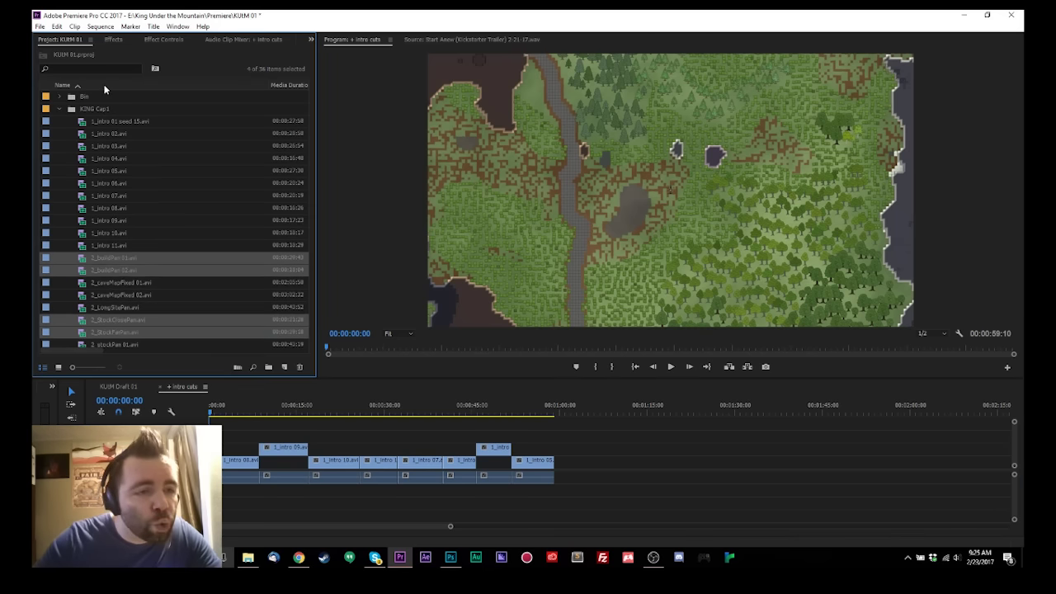
{"action": "left_click", "coordinate": [112, 259]}
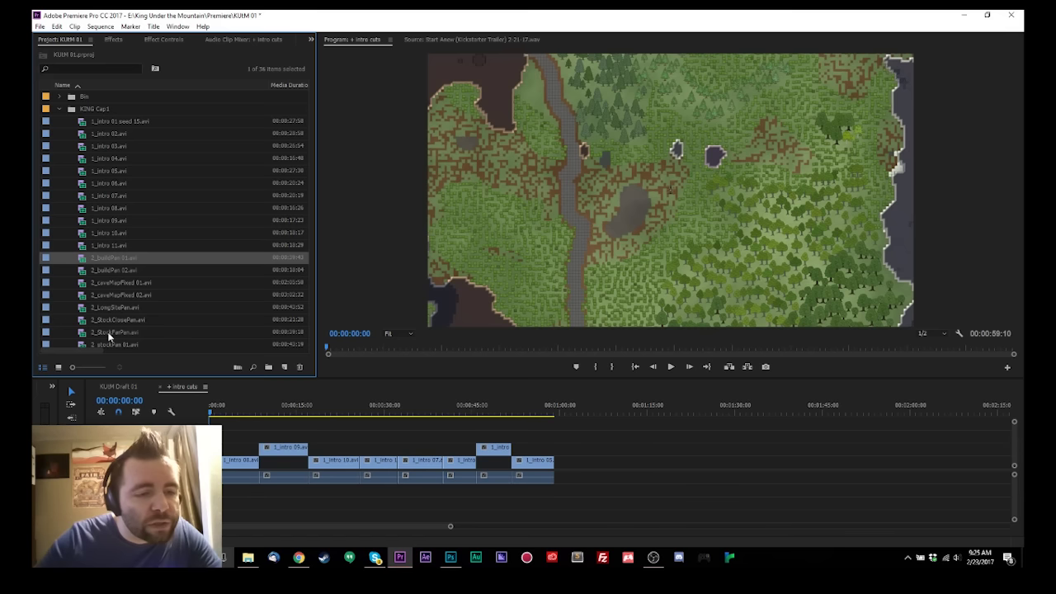
{"action": "scroll", "coordinate": [108, 333], "scroll_direction": "down", "scroll_amount": 1}
{"action": "scroll", "coordinate": [108, 334], "scroll_direction": "down", "scroll_amount": 1}
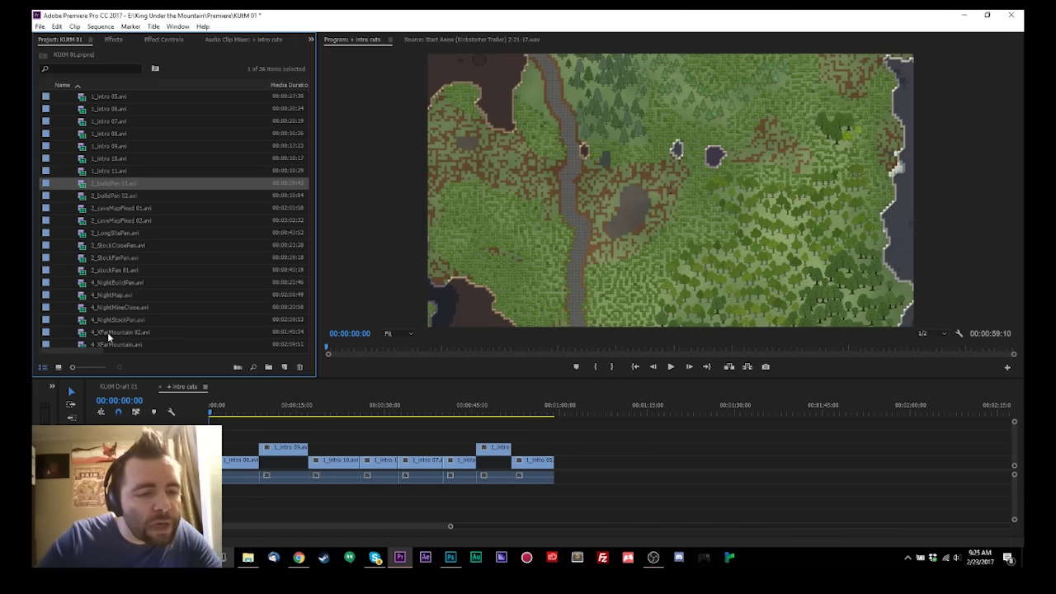
{"action": "left_click", "coordinate": [109, 269], "text": "shift"}
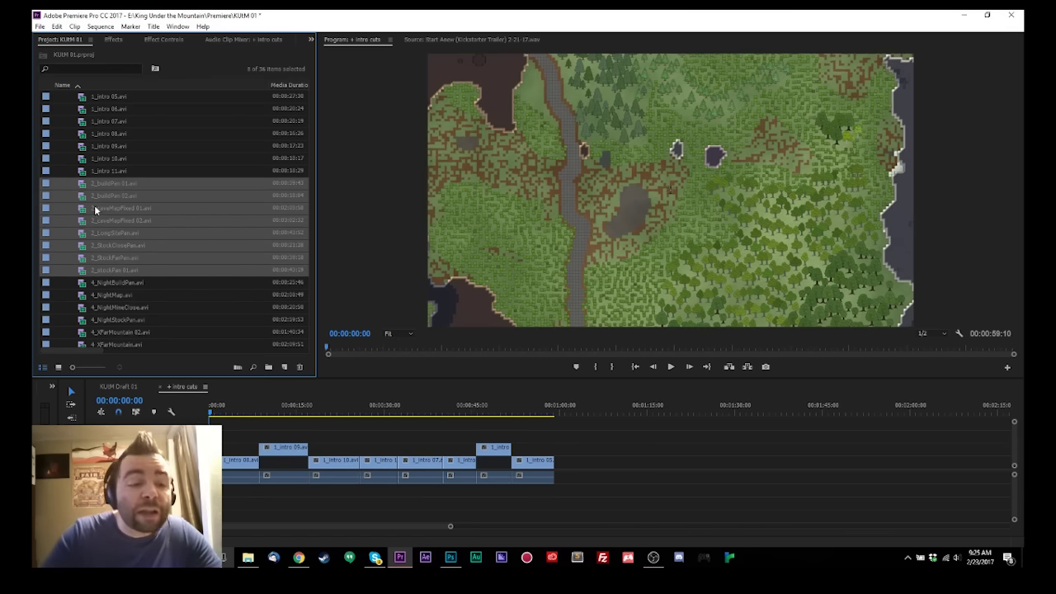
{"action": "scroll", "coordinate": [274, 340], "scroll_direction": "down", "scroll_amount": 2}
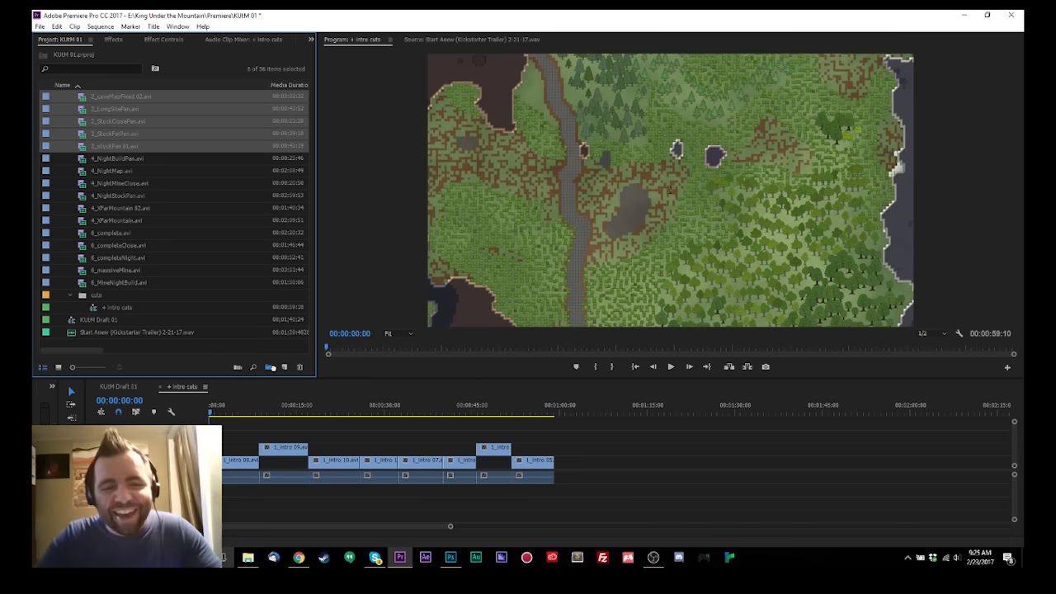
{"action": "left_click", "coordinate": [269, 367]}
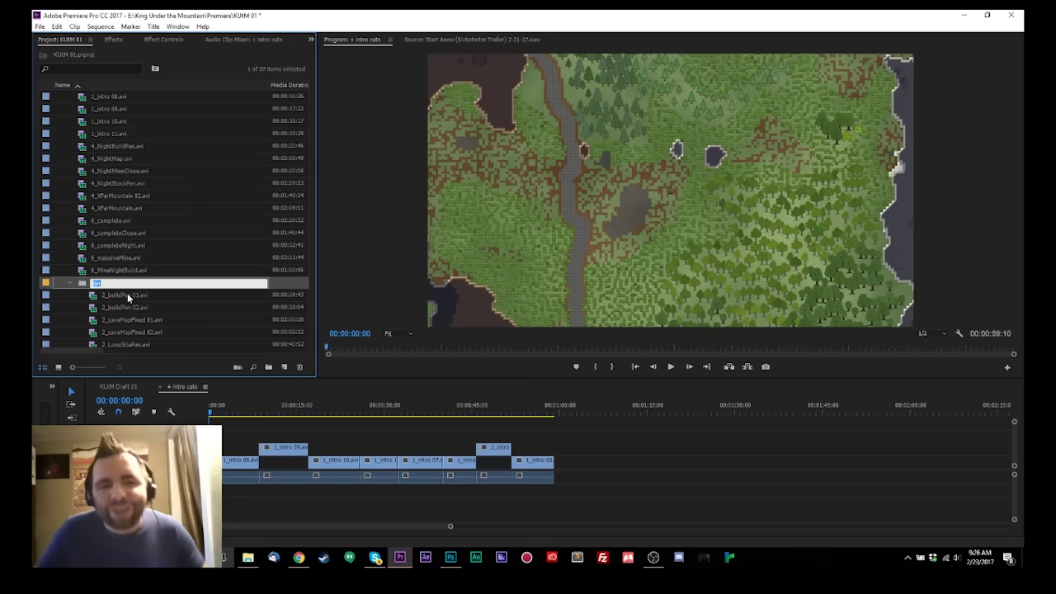
{"action": "key", "text": "Return"}
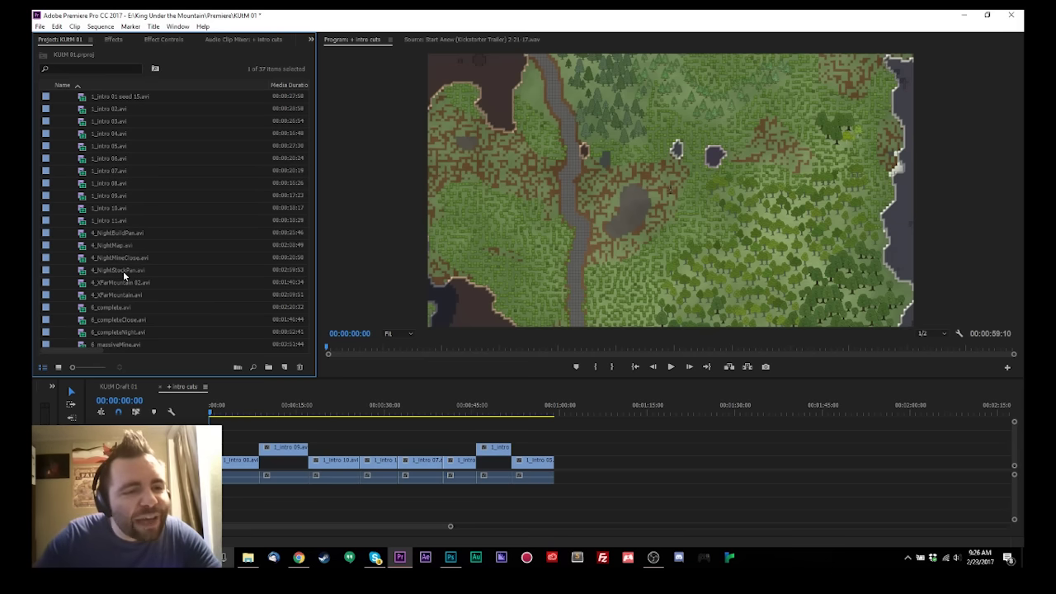
Step: Create a new sequence from all the clips in the new bin, 2_buildPan 01 through 2_stockPan 01
{"action": "scroll", "coordinate": [123, 271], "scroll_direction": "down", "scroll_amount": 4}
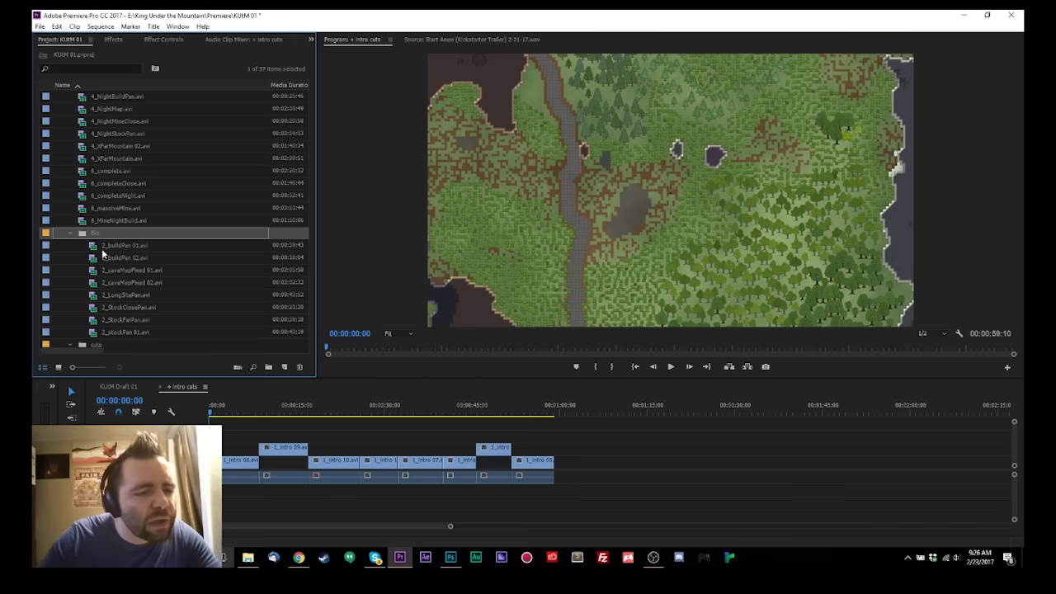
{"action": "left_click", "coordinate": [104, 245]}
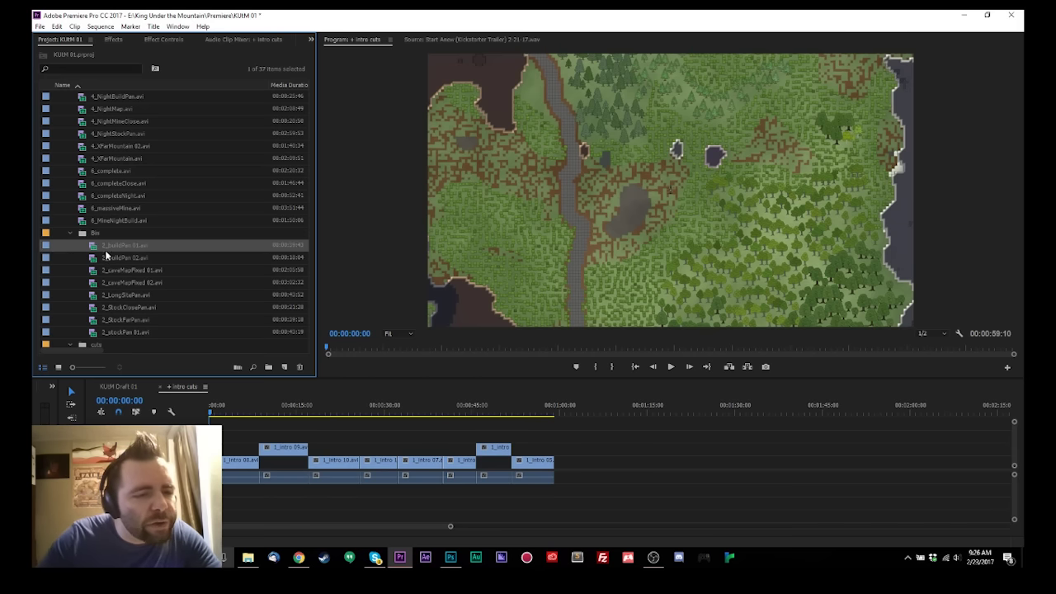
{"action": "left_click", "coordinate": [118, 331], "text": "shift"}
{"action": "left_click_drag", "start_coordinate": [239, 365], "coordinate": [240, 365]}
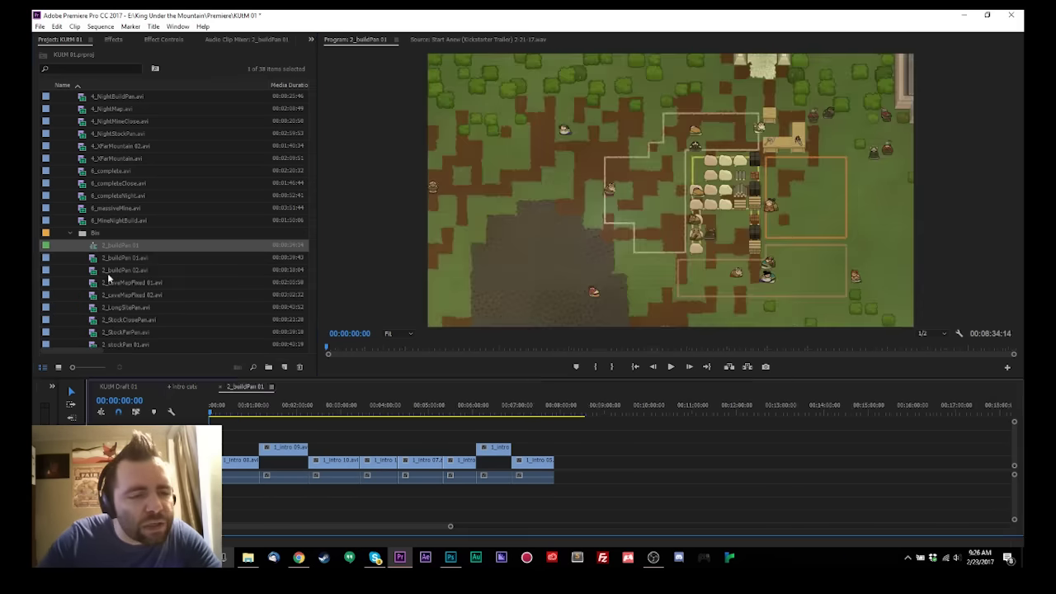
Step: Rename the new 2_buildPan 01 sequence as 2 cuts
{"action": "left_click", "coordinate": [121, 245]}
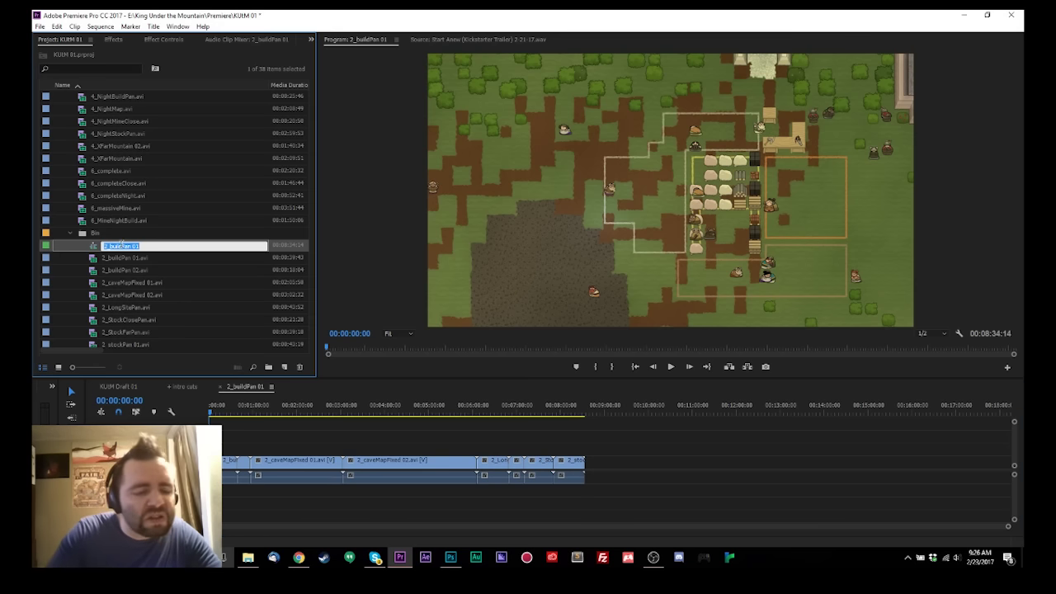
{"action": "key", "text": "Return"}
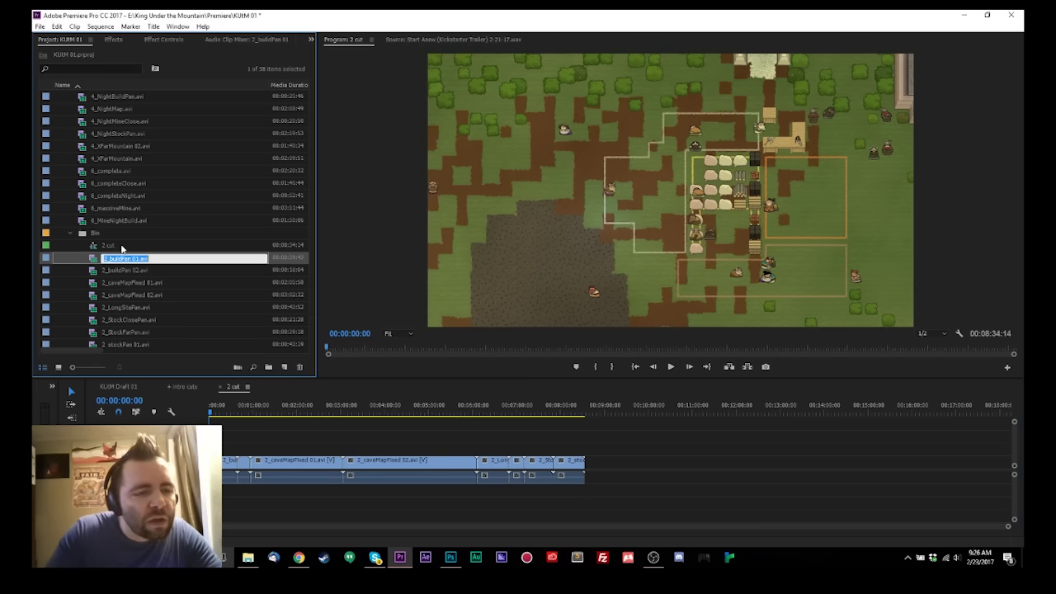
{"action": "left_click", "coordinate": [110, 246]}
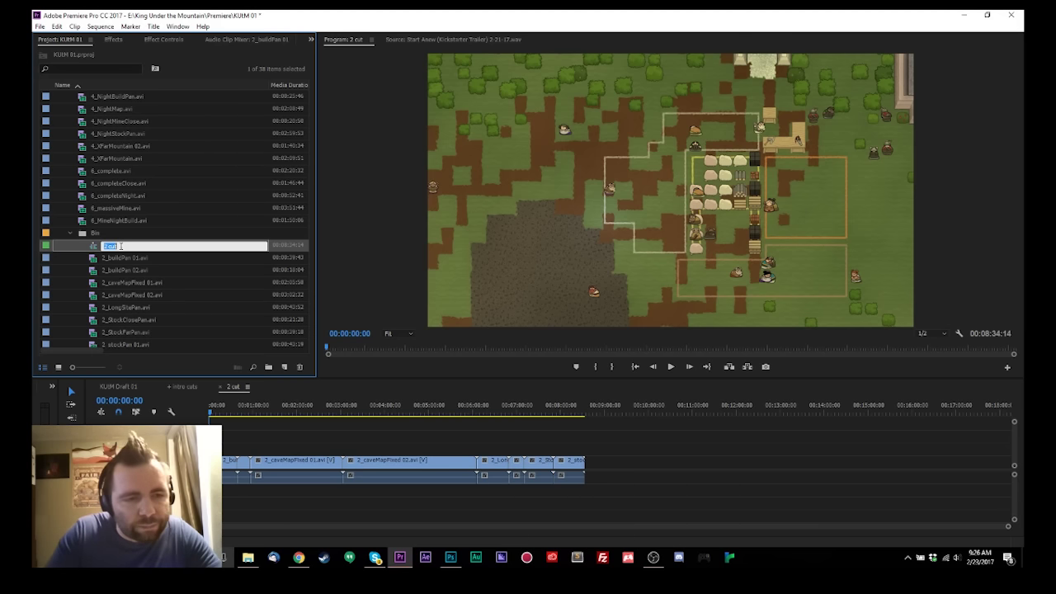
{"action": "type", "text": "s"}
{"action": "key", "text": "Return"}
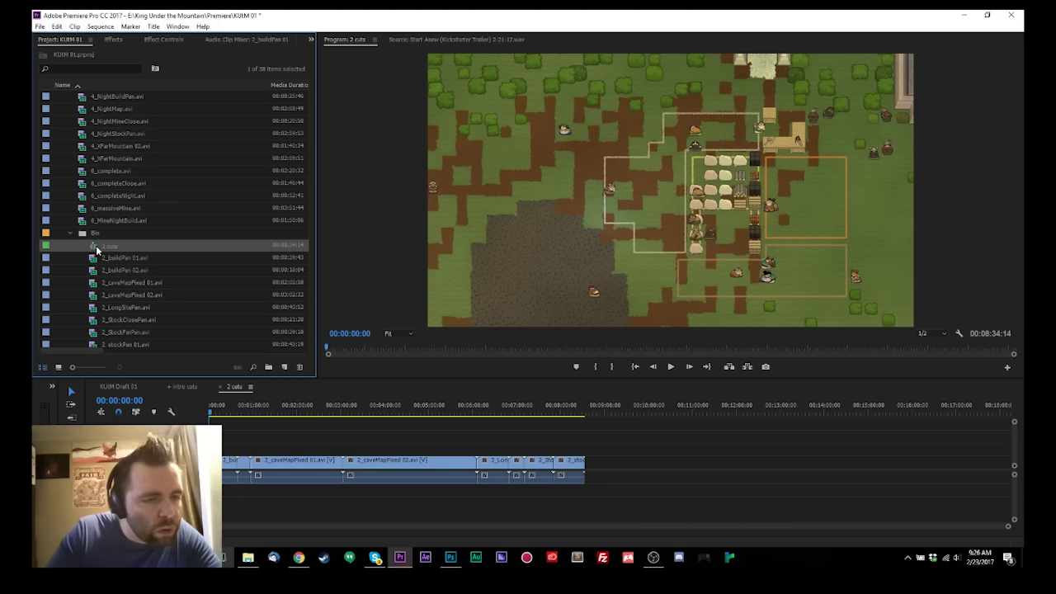
Step: Delete the duplicate 2 cuts sequence and move the remaining 2 cuts sequence into the cuts bin
{"action": "scroll", "coordinate": [113, 108], "scroll_direction": "up", "scroll_amount": 5}
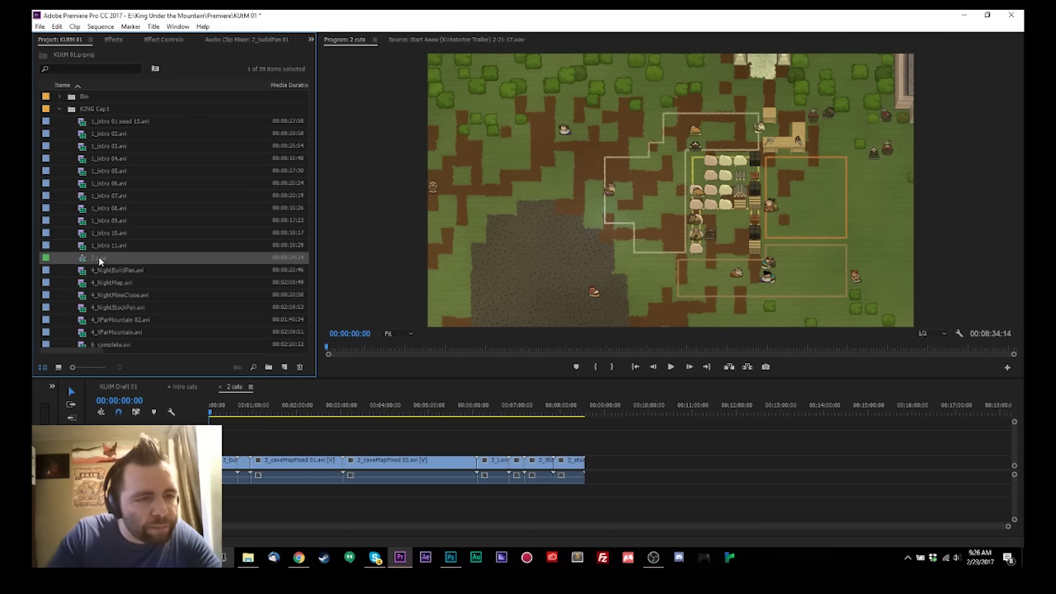
{"action": "scroll", "coordinate": [99, 258], "scroll_direction": "down", "scroll_amount": 6}
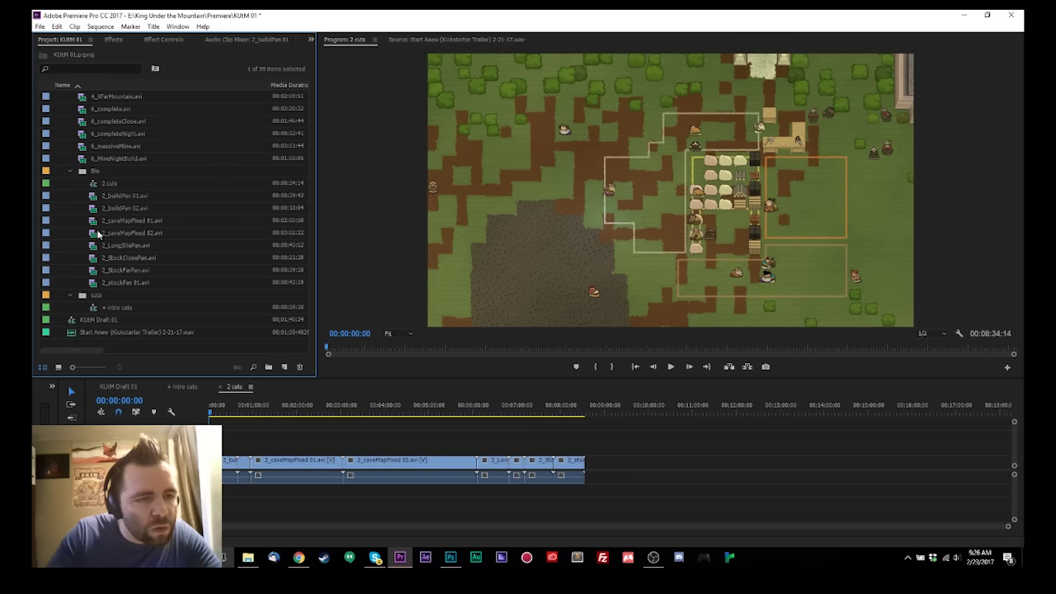
{"action": "scroll", "coordinate": [74, 173], "scroll_direction": "up", "scroll_amount": 2}
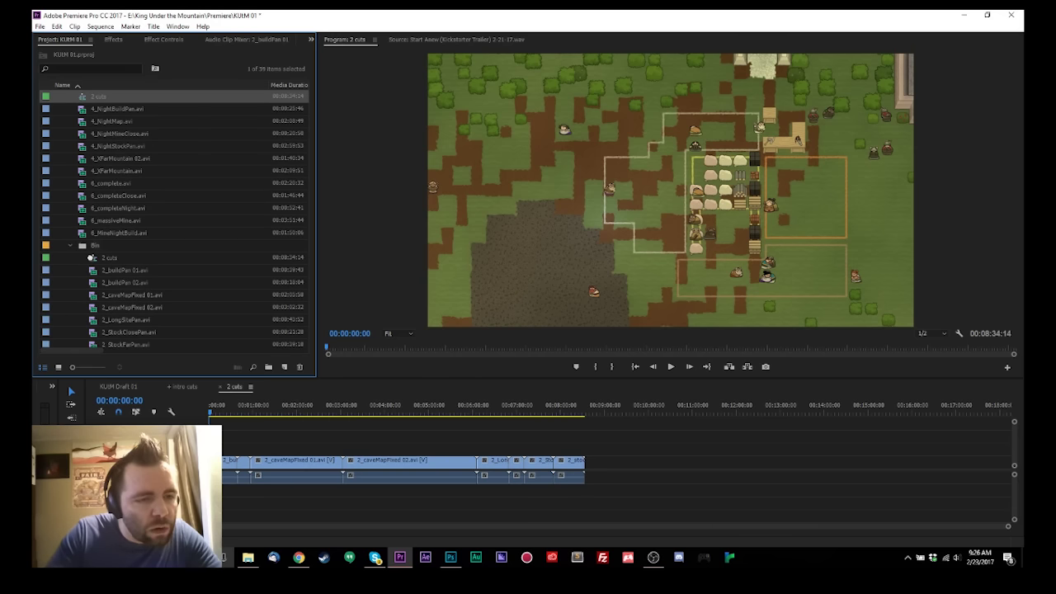
{"action": "left_click_drag", "start_coordinate": [91, 260], "coordinate": [91, 260]}
{"action": "scroll", "coordinate": [92, 261], "scroll_direction": "down", "scroll_amount": 2}
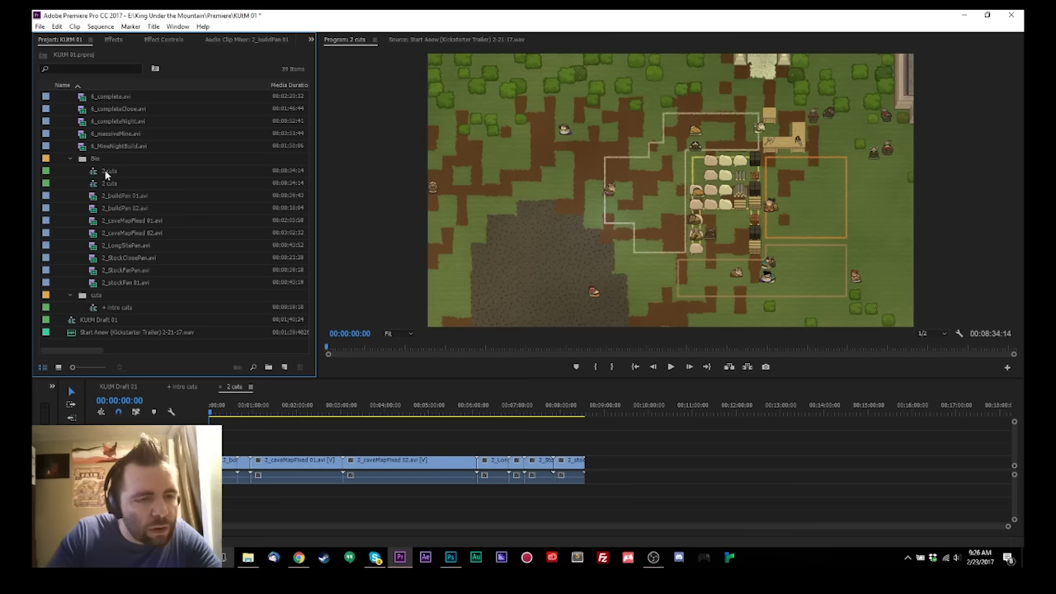
{"action": "right_click", "coordinate": [107, 174]}
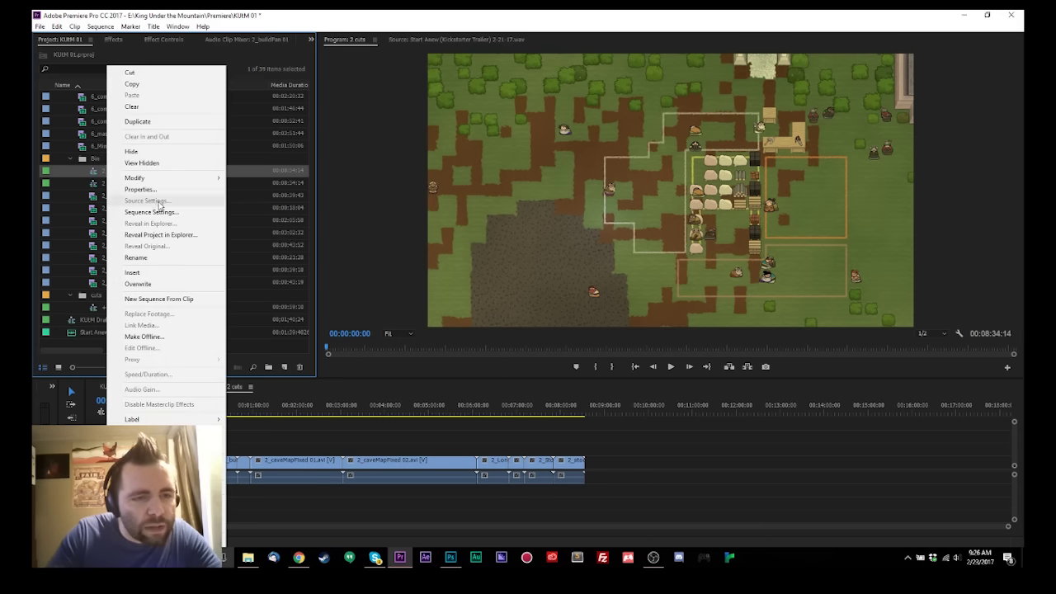
{"action": "left_click", "coordinate": [151, 110]}
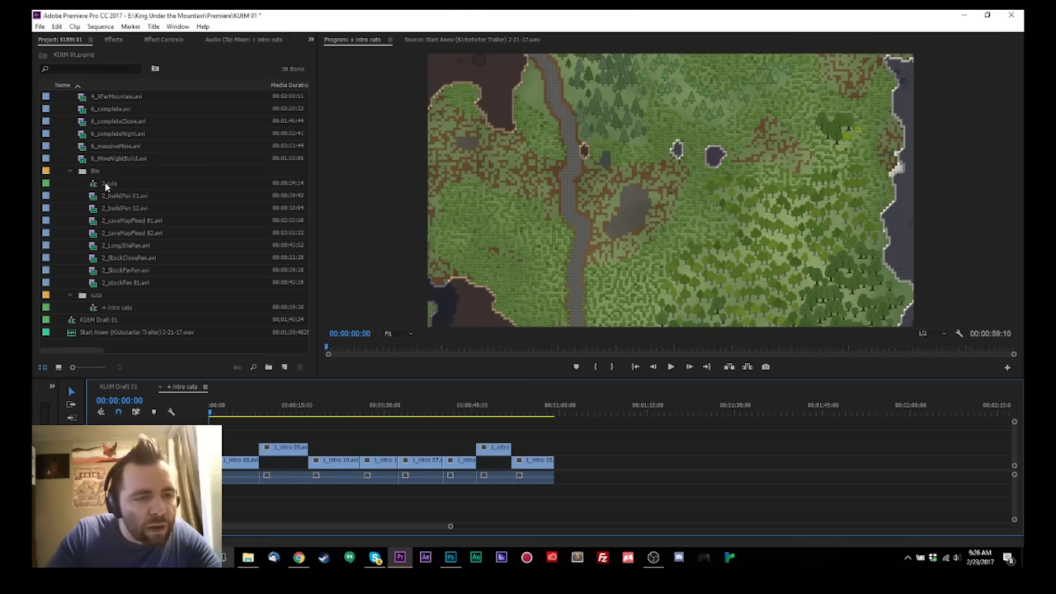
{"action": "left_click", "coordinate": [105, 186]}
{"action": "left_click_drag", "start_coordinate": [93, 295], "coordinate": [93, 282]}
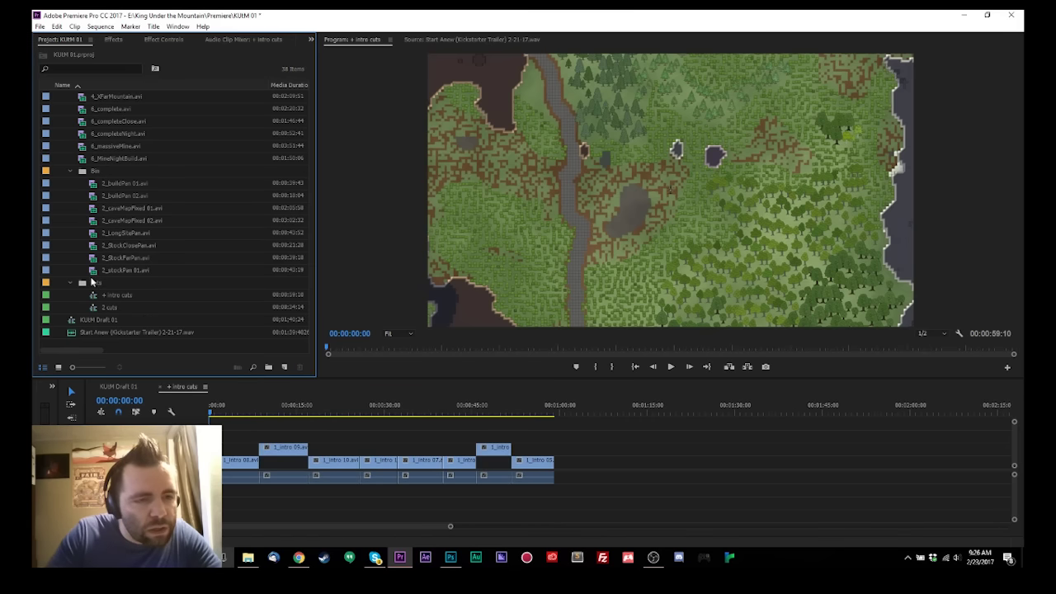
Step: Move the clips 2_buildPan 01 through 2_stockPan 01 back into the KING Cap1 bin and delete the emptied bin
{"action": "left_click", "coordinate": [104, 184]}
{"action": "left_click", "coordinate": [127, 270], "text": "shift"}
{"action": "left_click_drag", "start_coordinate": [117, 184], "coordinate": [117, 154]}
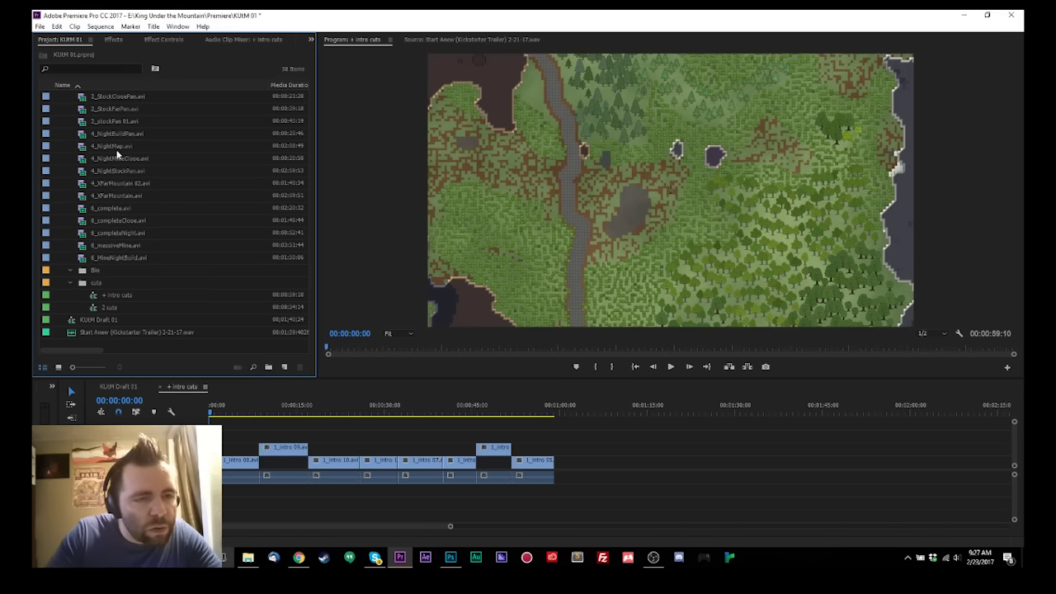
{"action": "right_click", "coordinate": [95, 274]}
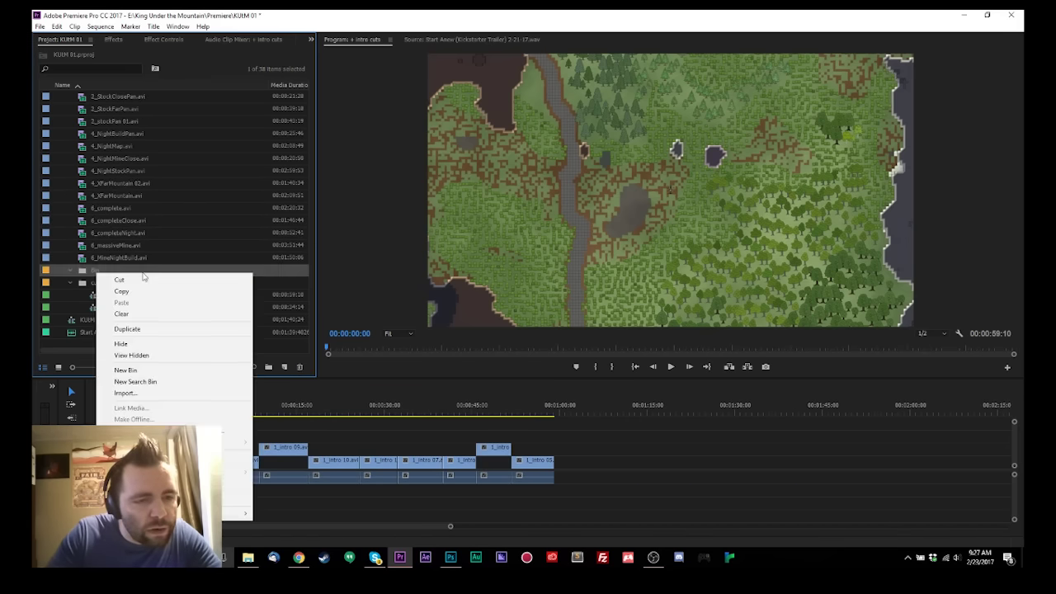
{"action": "left_click", "coordinate": [160, 312]}
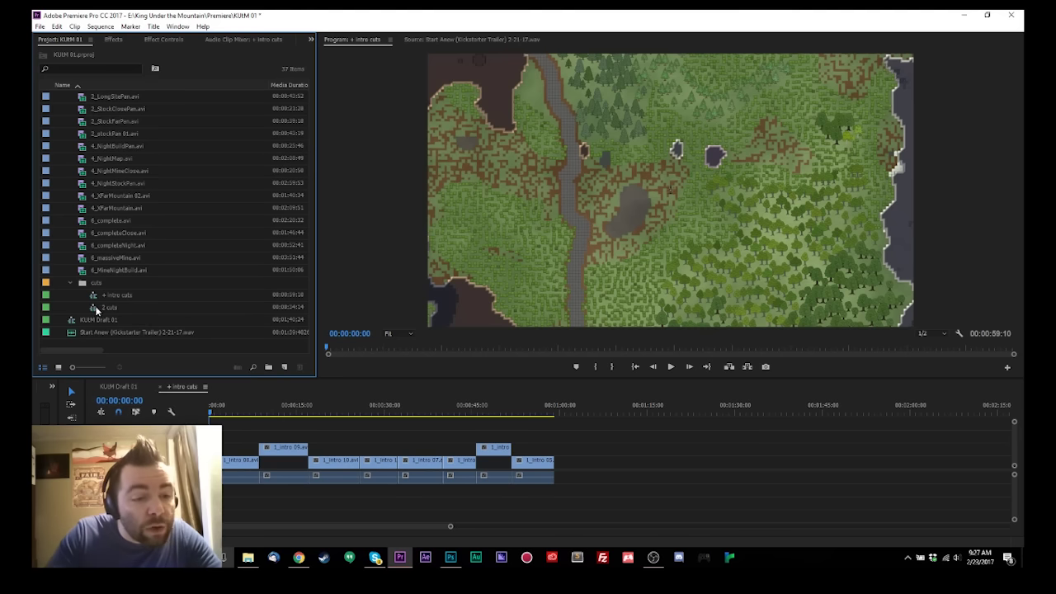
Step: Open the 2 cuts sequence, play through the 2_buildPan 01 clip and split it at 00:00:12:00
{"action": "double_click", "coordinate": [96, 308]}
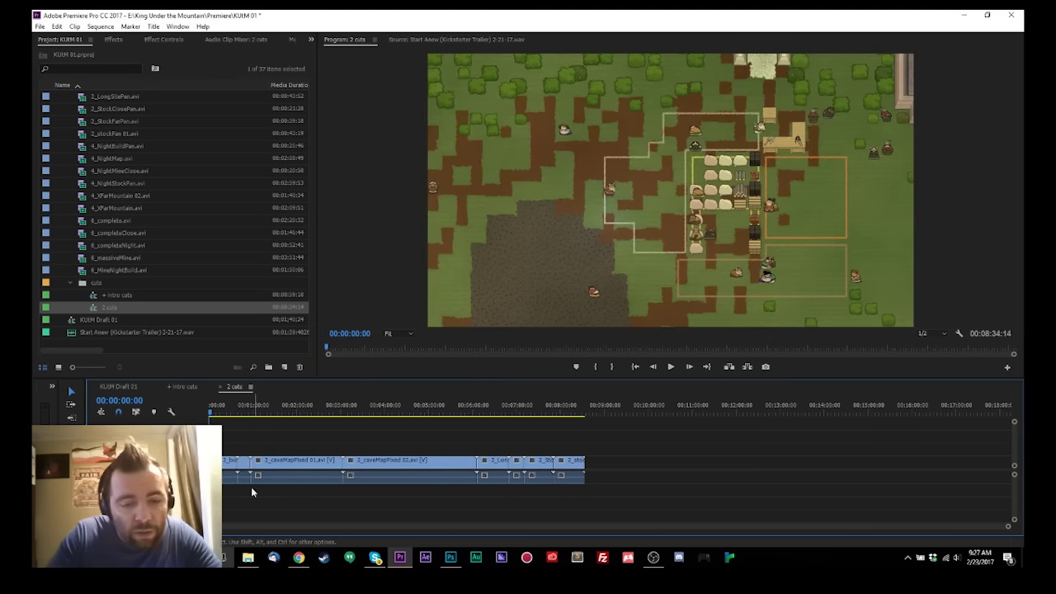
{"action": "key", "text": "="}
{"action": "key", "text": "="}
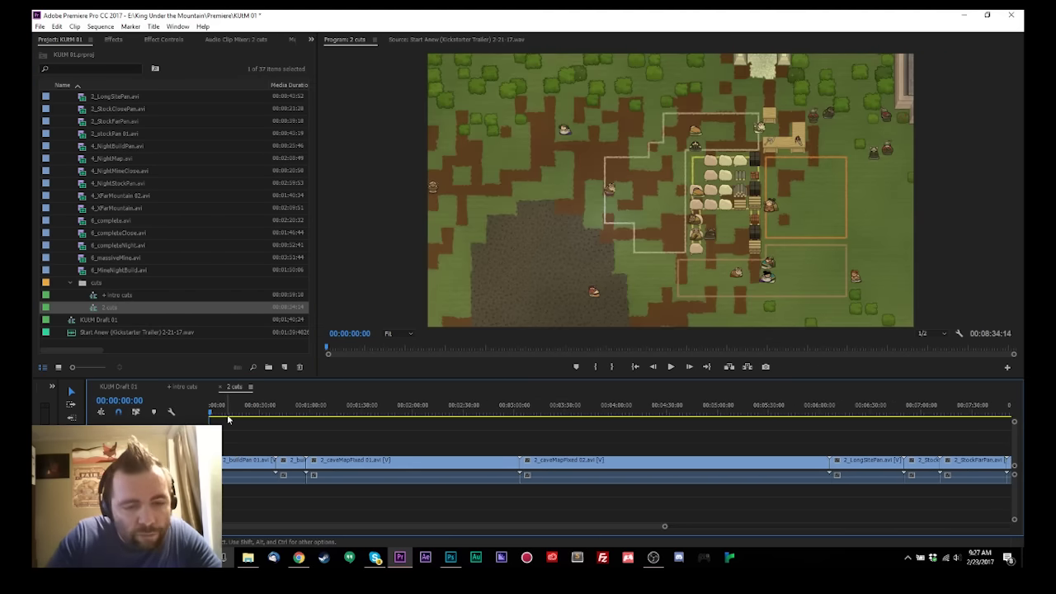
{"action": "mouse_move", "coordinate": [228, 419]}
{"action": "left_mouse_down"}
{"action": "mouse_move", "coordinate": [246, 419]}
{"action": "mouse_move", "coordinate": [216, 419]}
{"action": "left_mouse_up"}
{"action": "key", "text": "space"}
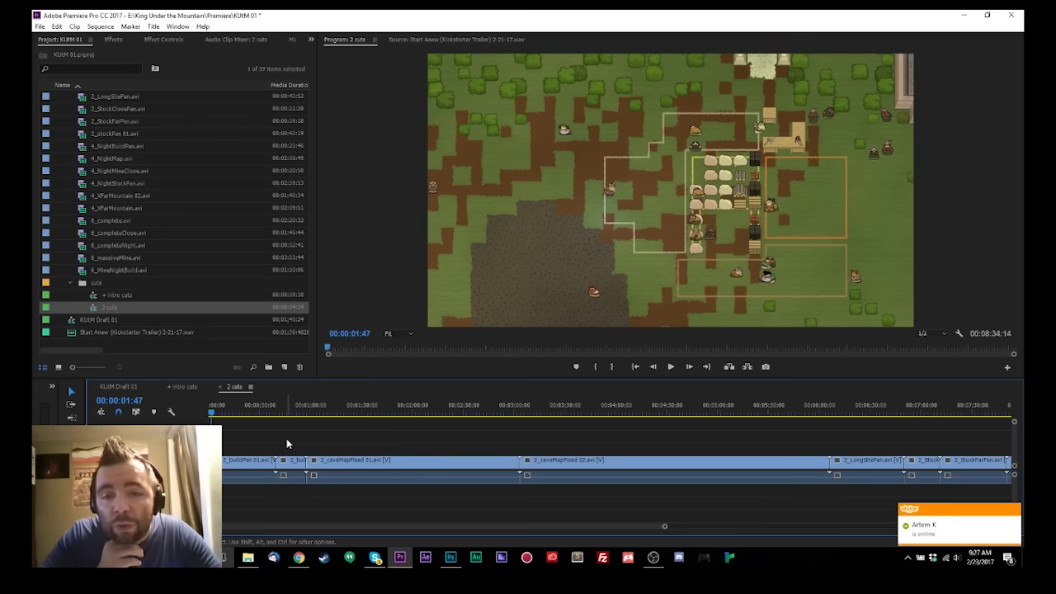
{"action": "key", "text": "space"}
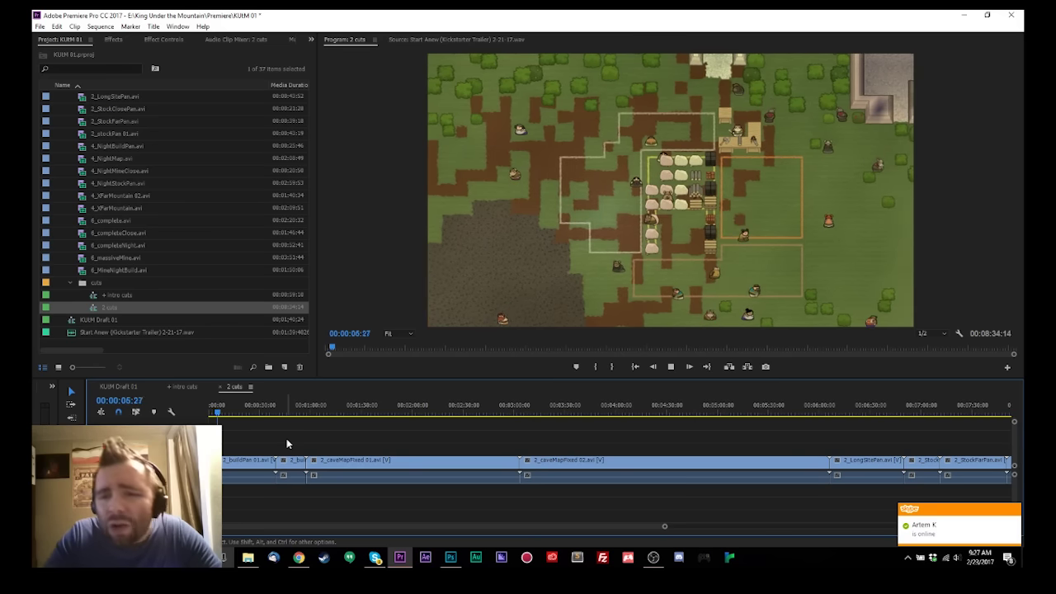
{"action": "key", "text": "space"}
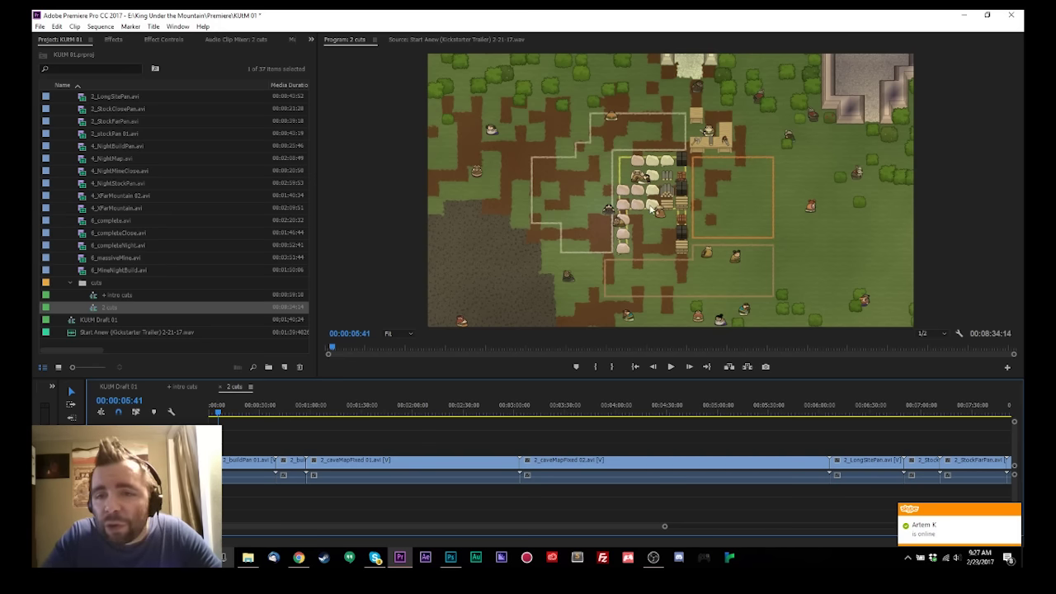
{"action": "key", "text": "space"}
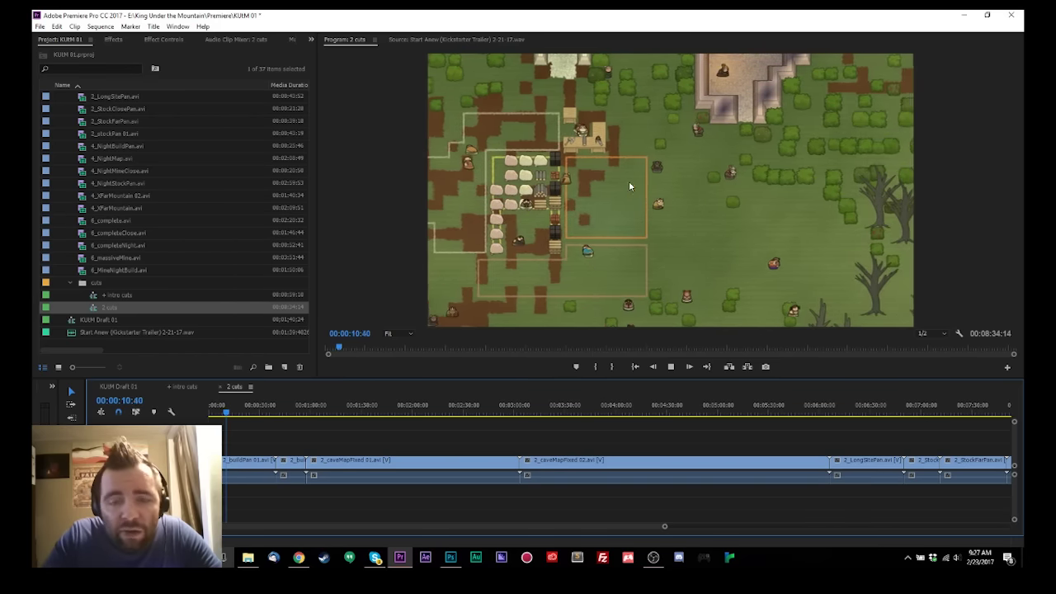
{"action": "key", "text": "space"}
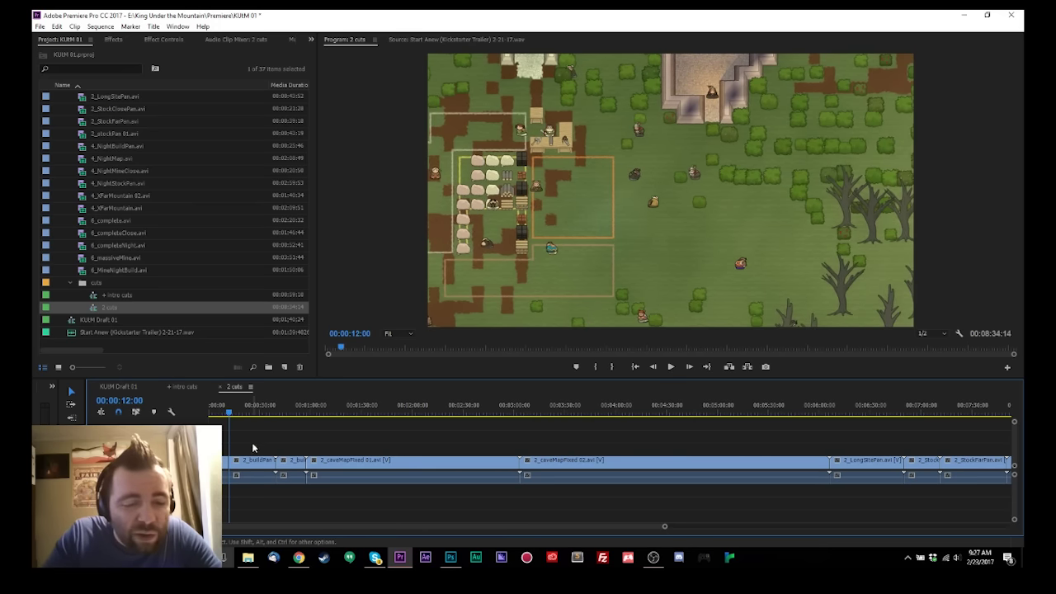
Step: Ripple trim the start of the first 2_buildPan 01 segment up to about 00:00:03
{"action": "scroll", "coordinate": [226, 459], "scroll_direction": "up", "scroll_amount": 1}
{"action": "scroll", "coordinate": [226, 458], "scroll_direction": "up", "scroll_amount": 3}
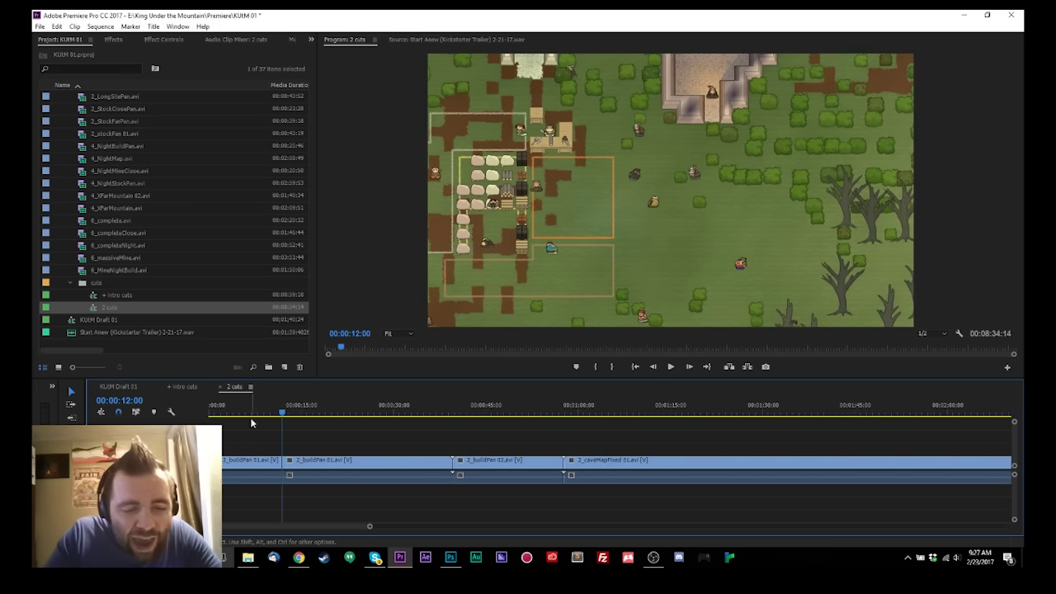
{"action": "left_click", "coordinate": [247, 411]}
{"action": "left_click_drag", "start_coordinate": [247, 411], "coordinate": [227, 417]}
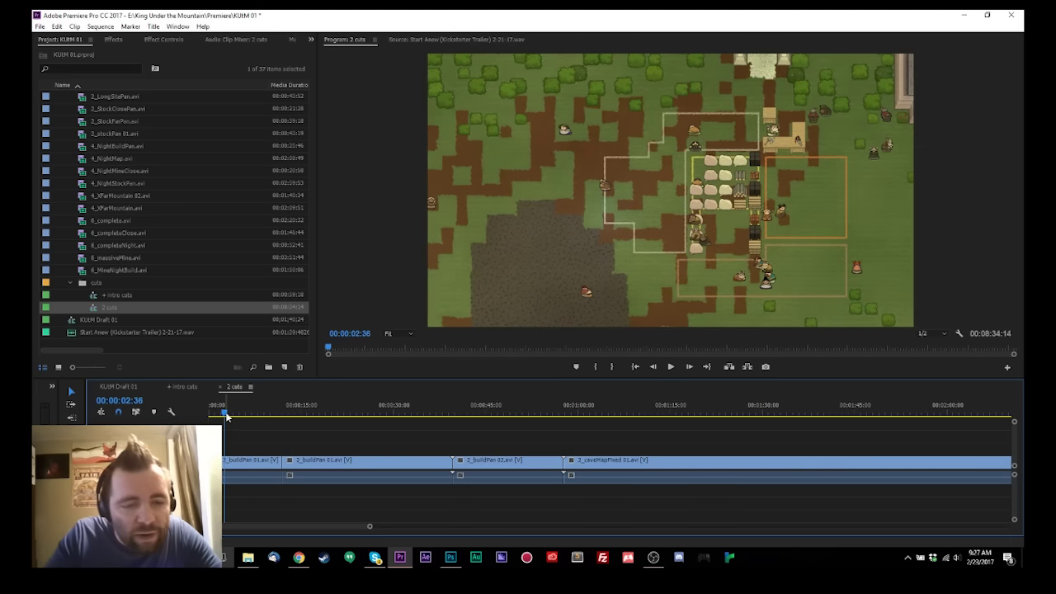
{"action": "key", "text": "space"}
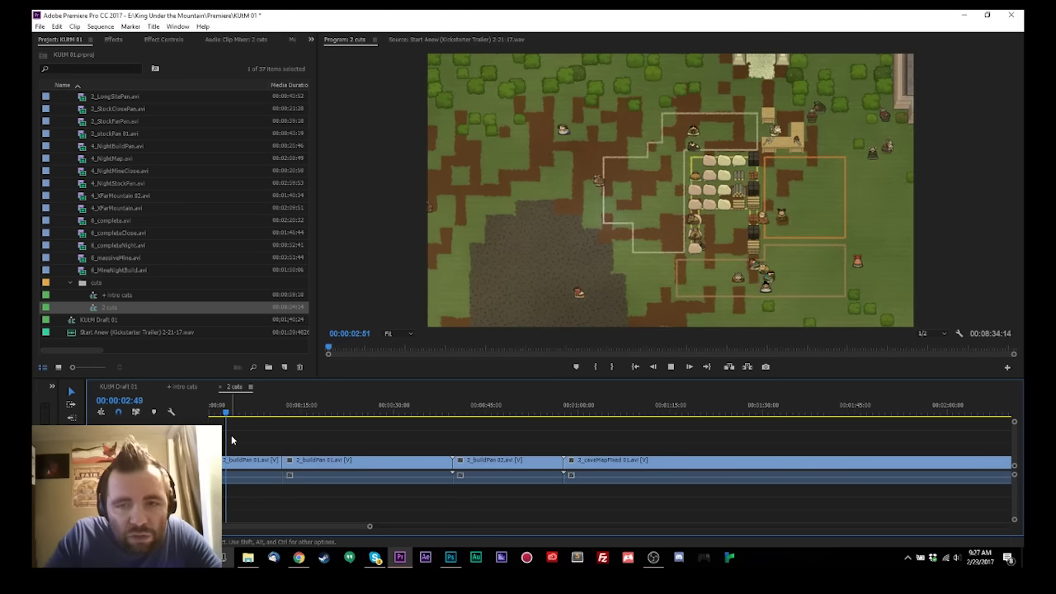
{"action": "key", "text": "space"}
{"action": "key", "text": "q"}
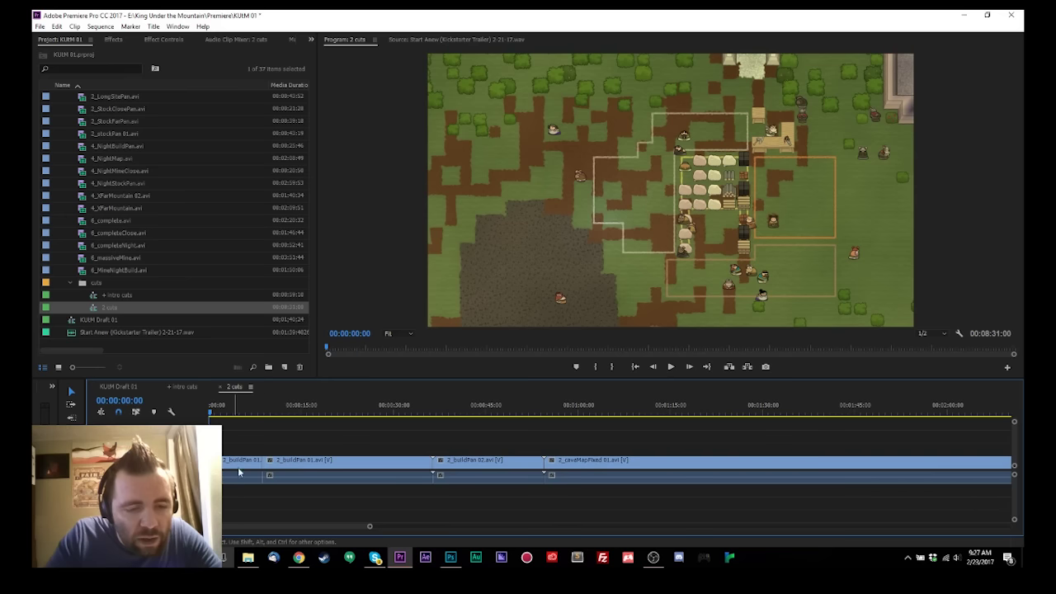
Step: Split the second 2_buildPan 01 segment at 00:00:21:05 and ripple delete the part before the cut
{"action": "left_click", "coordinate": [289, 412]}
{"action": "left_click_drag", "start_coordinate": [288, 412], "coordinate": [318, 415]}
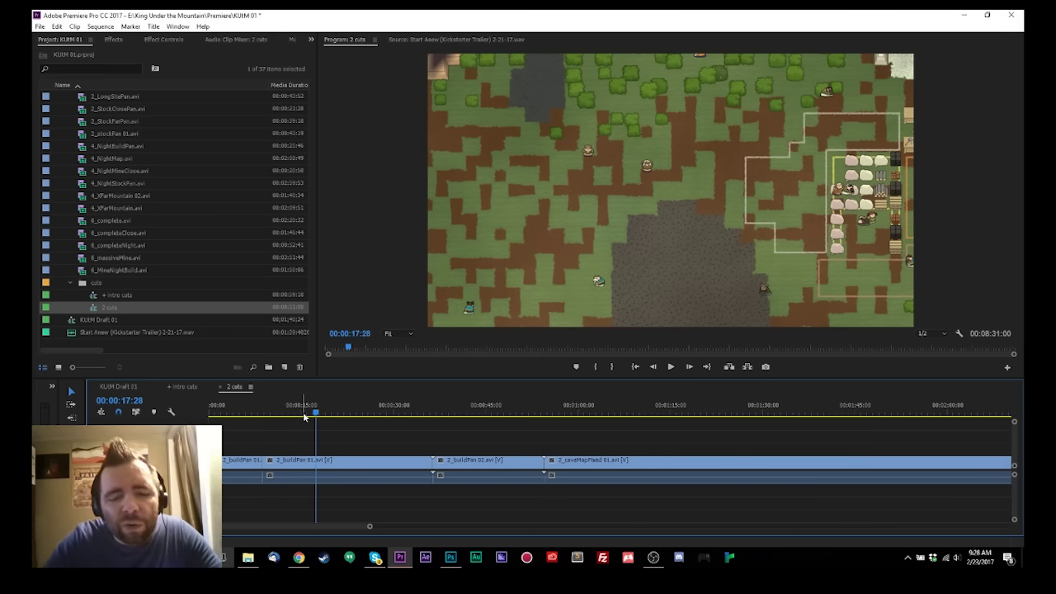
{"action": "mouse_move", "coordinate": [303, 416]}
{"action": "left_mouse_down"}
{"action": "mouse_move", "coordinate": [291, 417]}
{"action": "mouse_move", "coordinate": [302, 421]}
{"action": "left_mouse_up"}
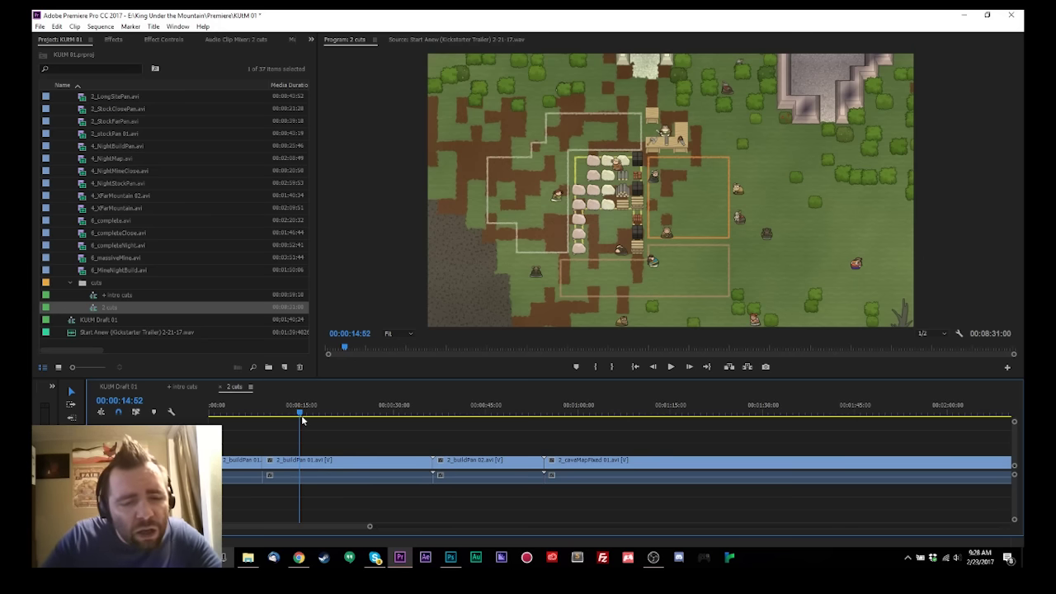
{"action": "key", "text": "space"}
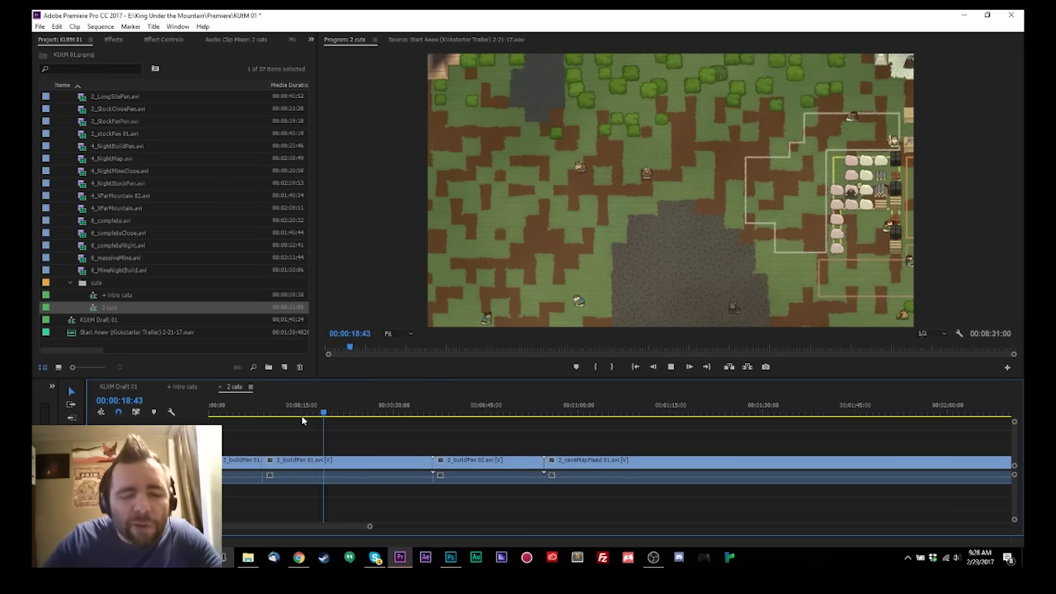
{"action": "left_click", "coordinate": [336, 416]}
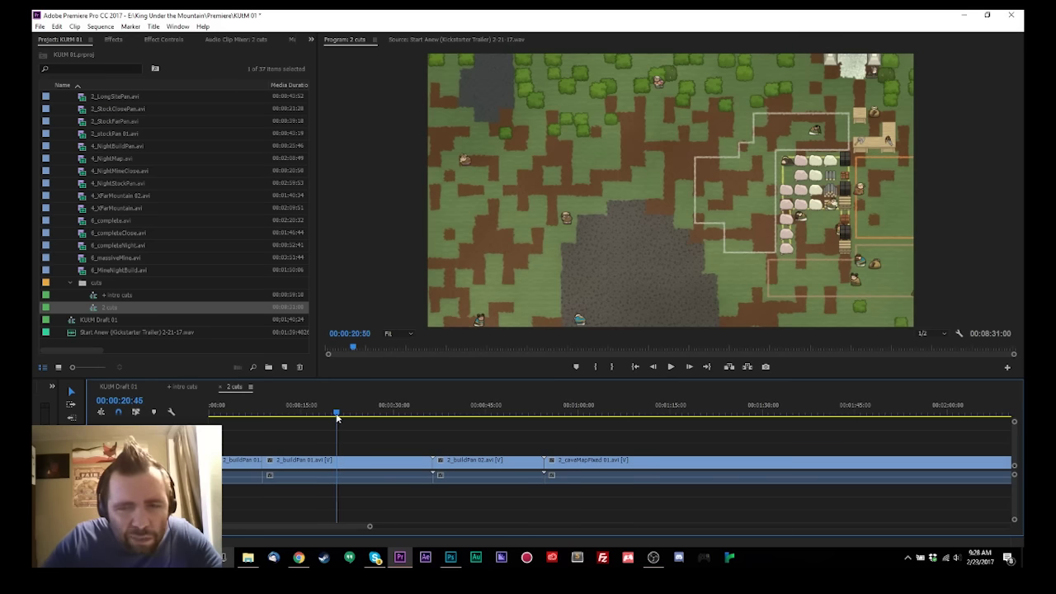
{"action": "left_click_drag", "start_coordinate": [337, 417], "coordinate": [334, 416]}
{"action": "key", "text": "ctrl+k"}
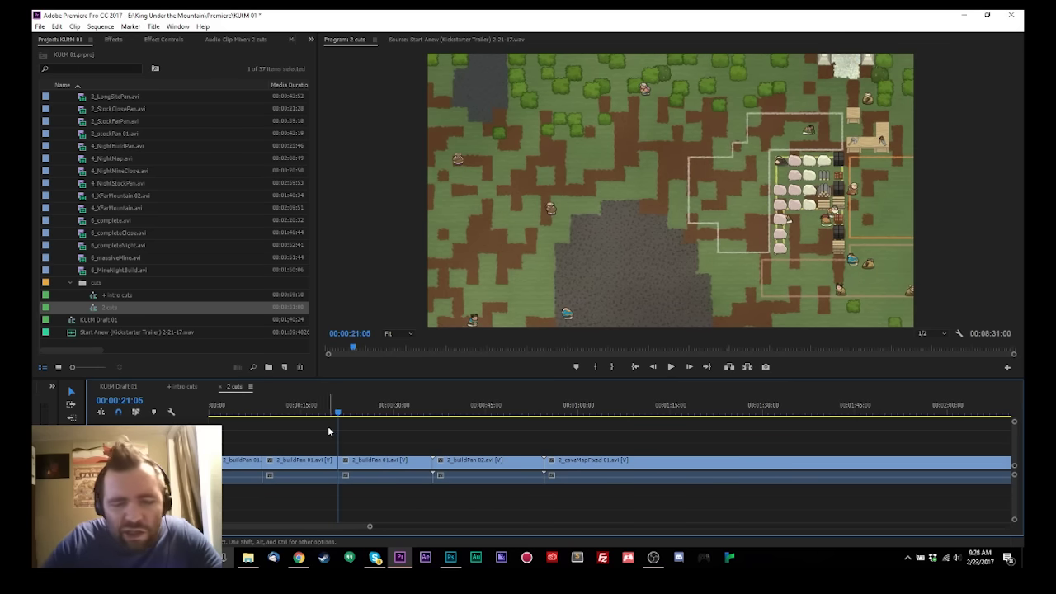
{"action": "left_click", "coordinate": [301, 462]}
{"action": "key", "text": "shift+Delete"}
Step: Split the last 2_buildPan 01 segment at 00:00:18:49 and ripple delete the leftover after the cut
{"action": "left_click_drag", "start_coordinate": [272, 416], "coordinate": [327, 420]}
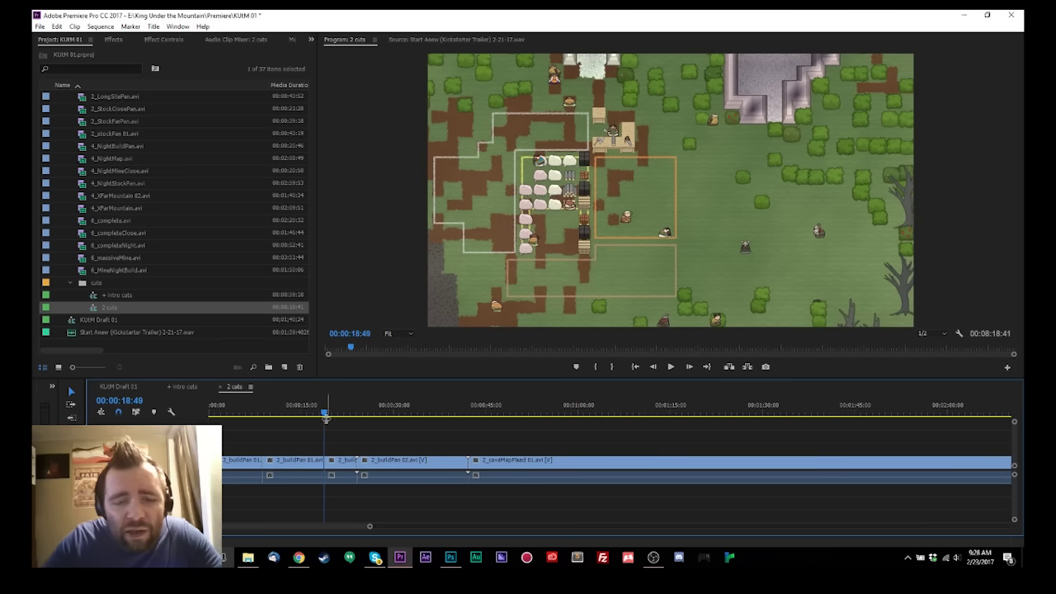
{"action": "left_click", "coordinate": [347, 483]}
{"action": "key", "text": "shift+Delete"}
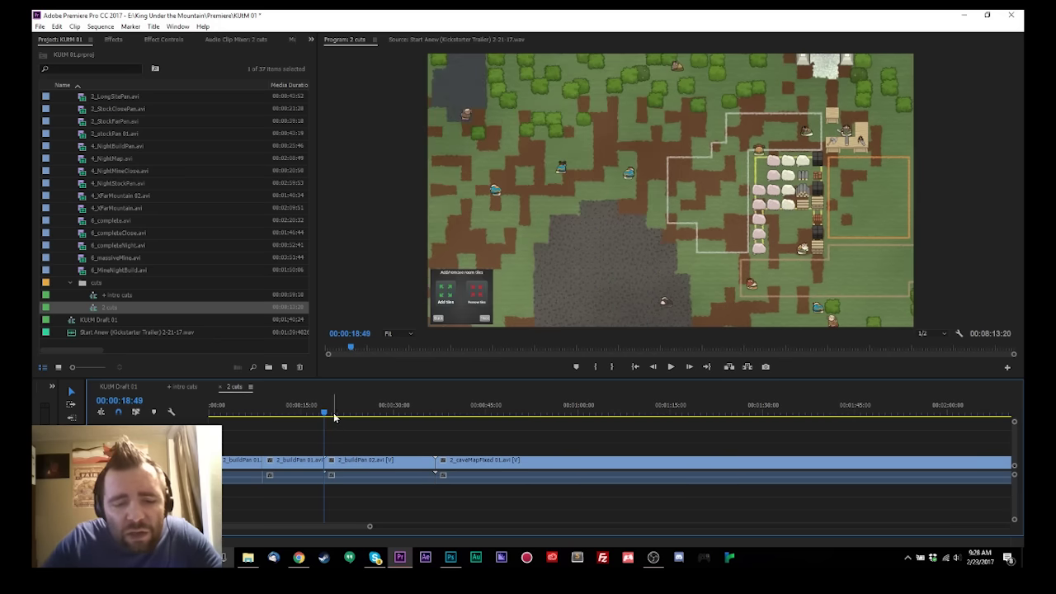
Step: Split the 2_buildPan 02 clip at 00:00:22:41 and ripple delete its opening part
{"action": "left_click_drag", "start_coordinate": [334, 416], "coordinate": [348, 416]}
{"action": "key", "text": "ctrl+k"}
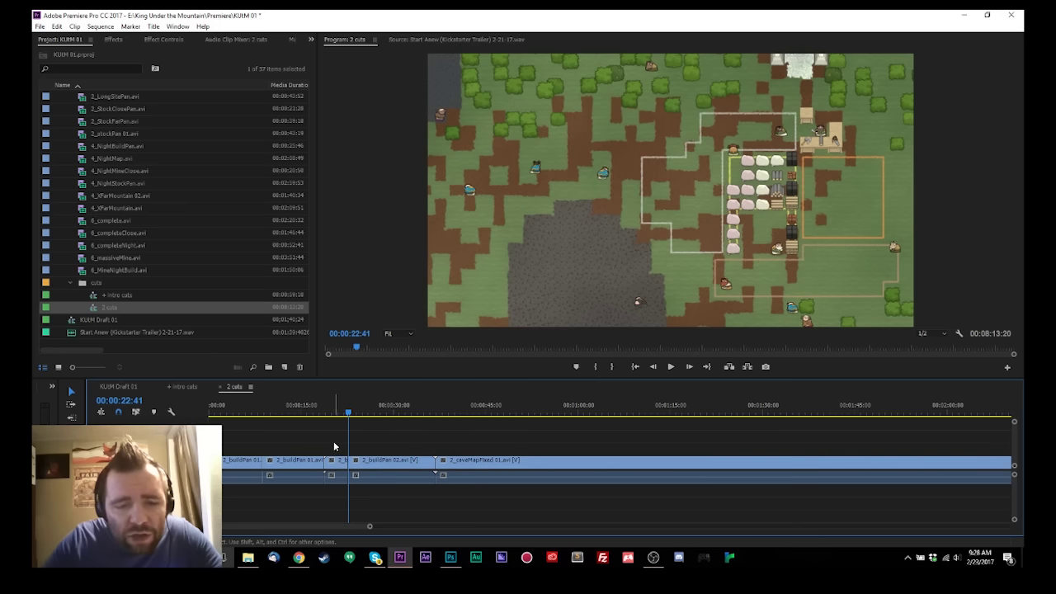
{"action": "key", "text": "Up"}
{"action": "left_click", "coordinate": [347, 475]}
{"action": "key", "text": "shift+Delete"}
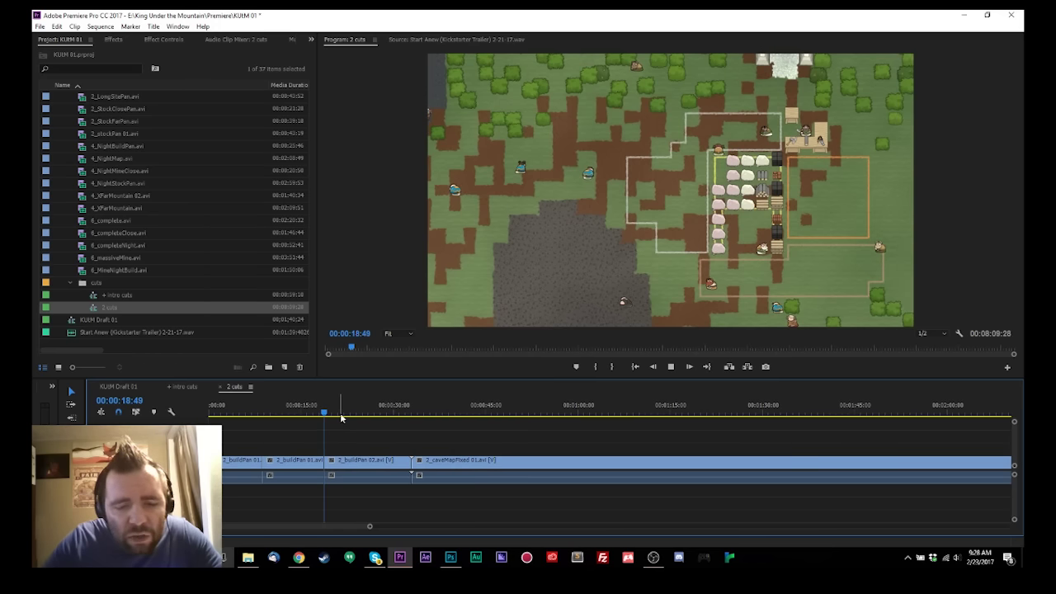
Step: Play through 2_buildPan 02 and ripple trim its start up to about 00:00:21
{"action": "mouse_move", "coordinate": [334, 411]}
{"action": "left_mouse_down"}
{"action": "mouse_move", "coordinate": [349, 421]}
{"action": "mouse_move", "coordinate": [333, 420]}
{"action": "left_mouse_up"}
{"action": "key", "text": "space"}
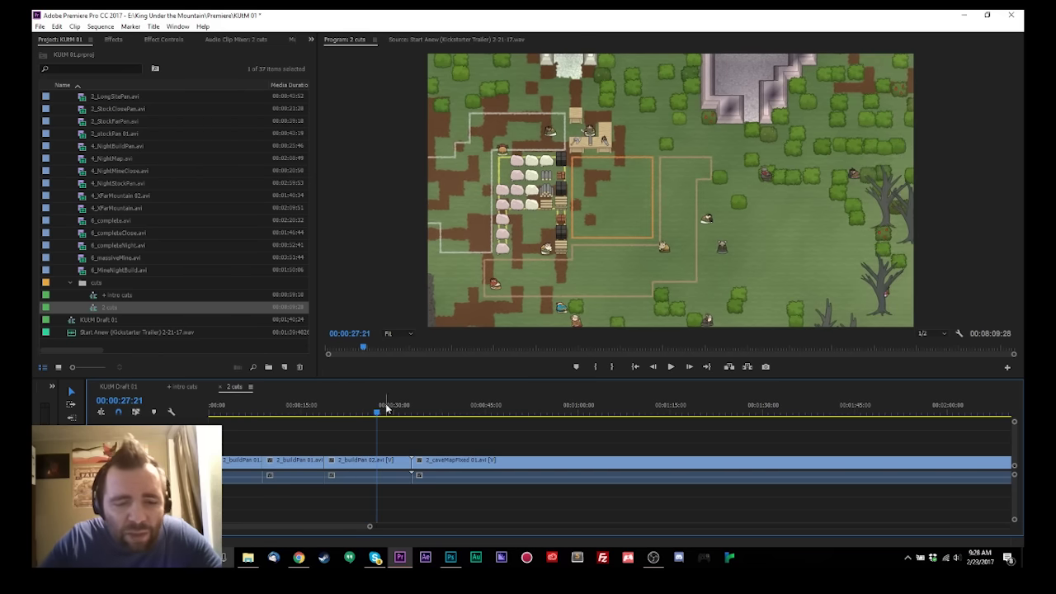
{"action": "left_click_drag", "start_coordinate": [363, 417], "coordinate": [341, 418]}
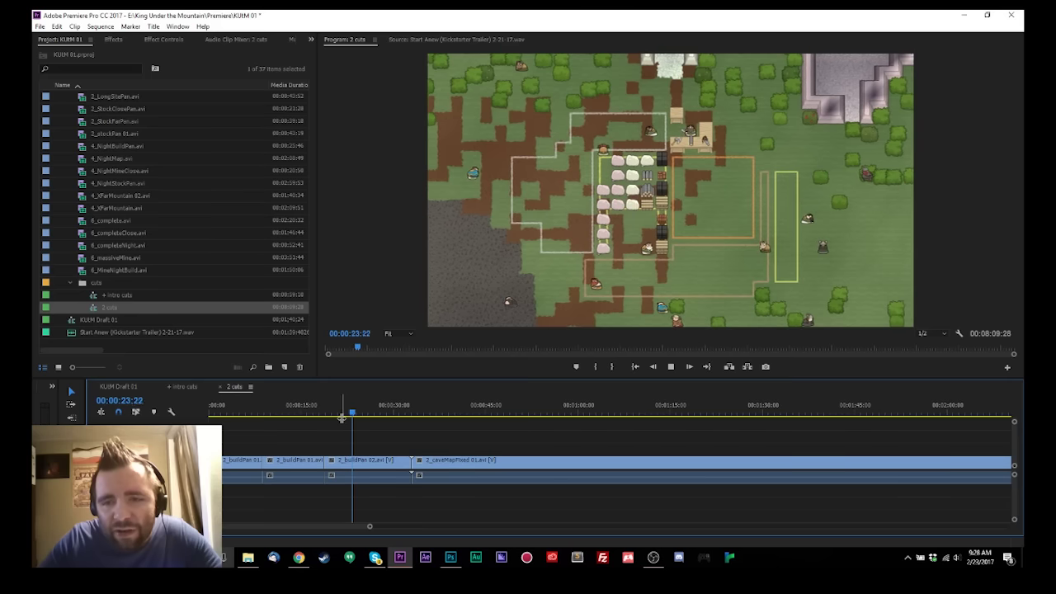
{"action": "mouse_move", "coordinate": [342, 419]}
{"action": "left_mouse_down"}
{"action": "mouse_move", "coordinate": [352, 420]}
{"action": "mouse_move", "coordinate": [339, 420]}
{"action": "left_mouse_up"}
{"action": "key", "text": "q"}
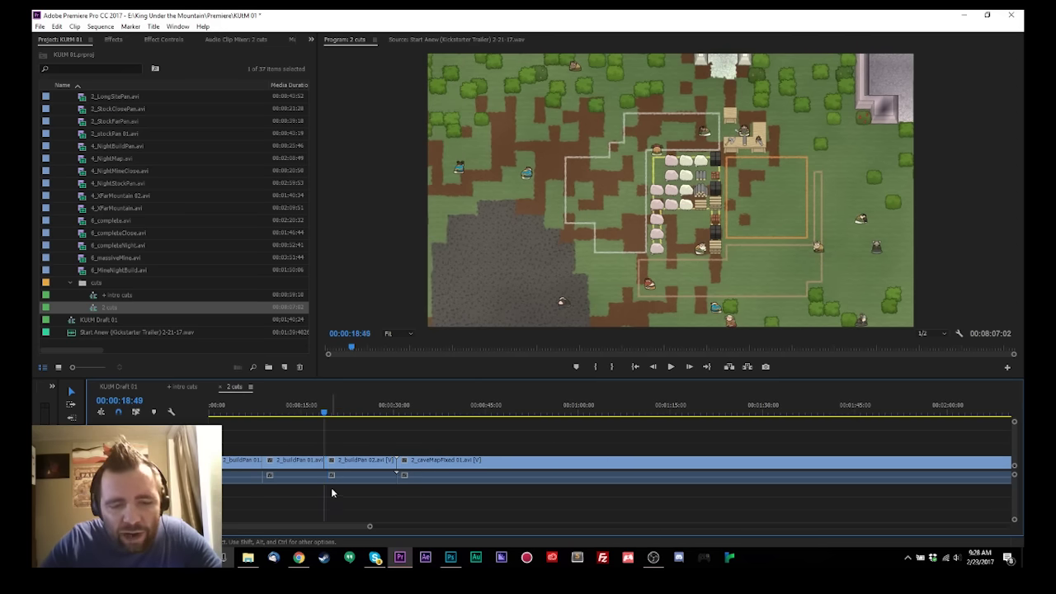
Step: Play through 2_buildPan 02, split it at 00:00:25:30 and ripple delete the leftover after the cut
{"action": "key", "text": "space"}
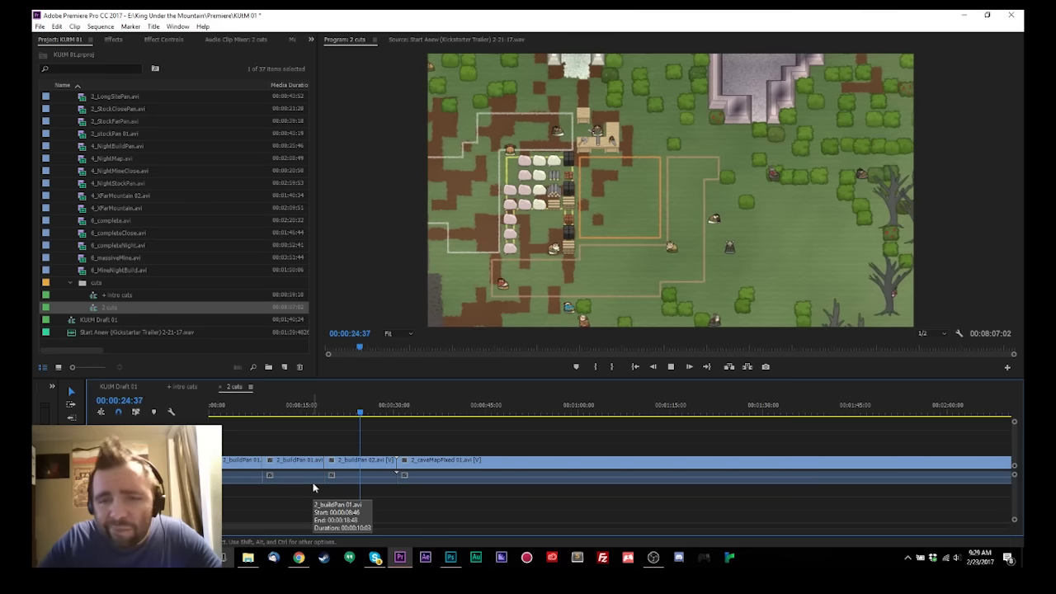
{"action": "key", "text": "space"}
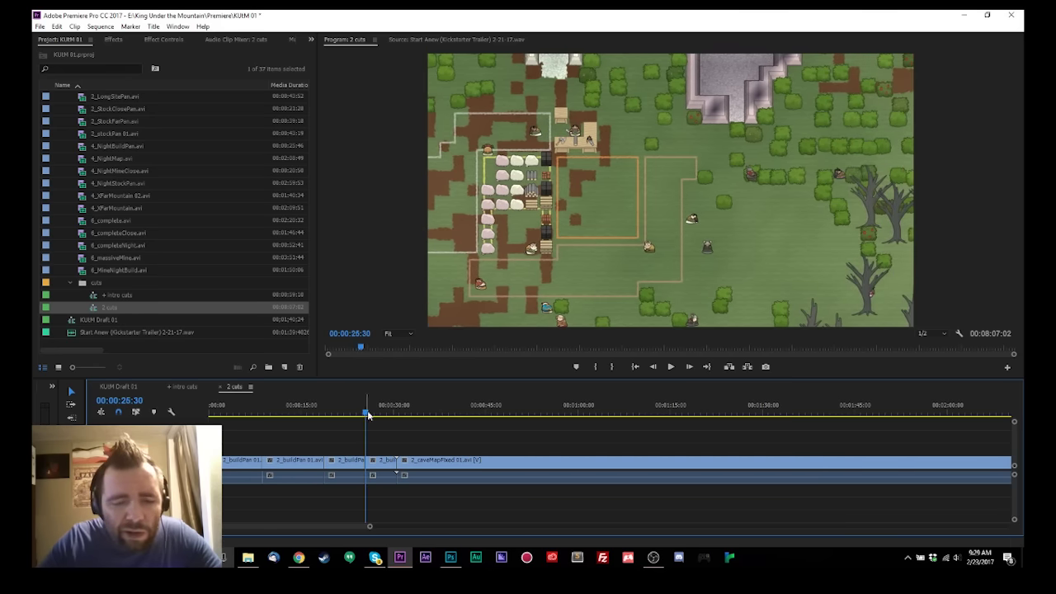
{"action": "left_click_drag", "start_coordinate": [365, 412], "coordinate": [417, 422]}
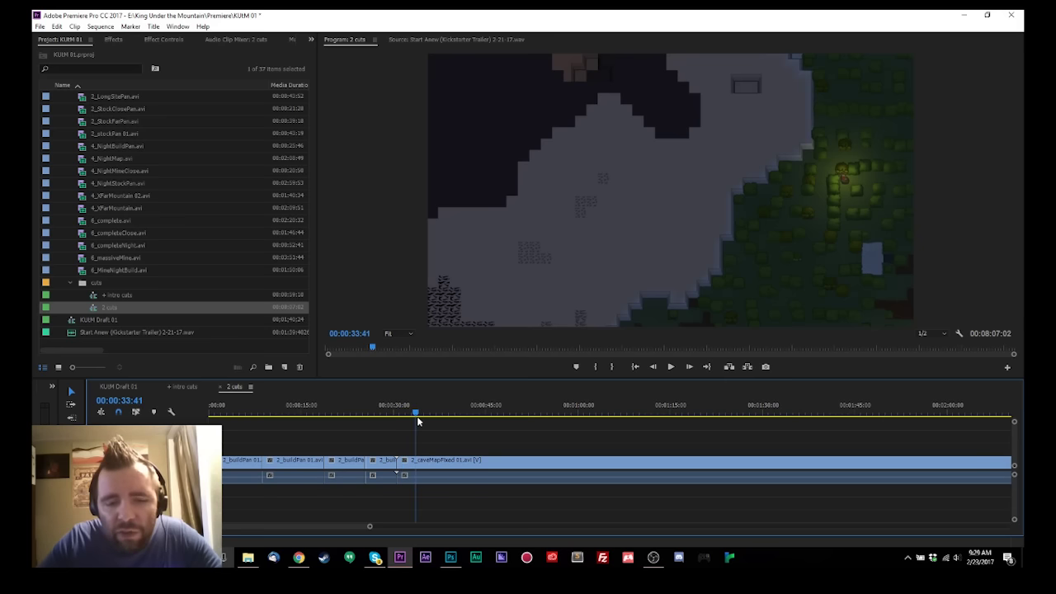
{"action": "left_click", "coordinate": [386, 459]}
{"action": "key", "text": "shift+Delete"}
Step: Shift 2_caveMapFixed 01 and all following clips to start at 00:00:31:48, leaving a gap after the 2_buildPan clips
{"action": "left_click", "coordinate": [382, 472]}
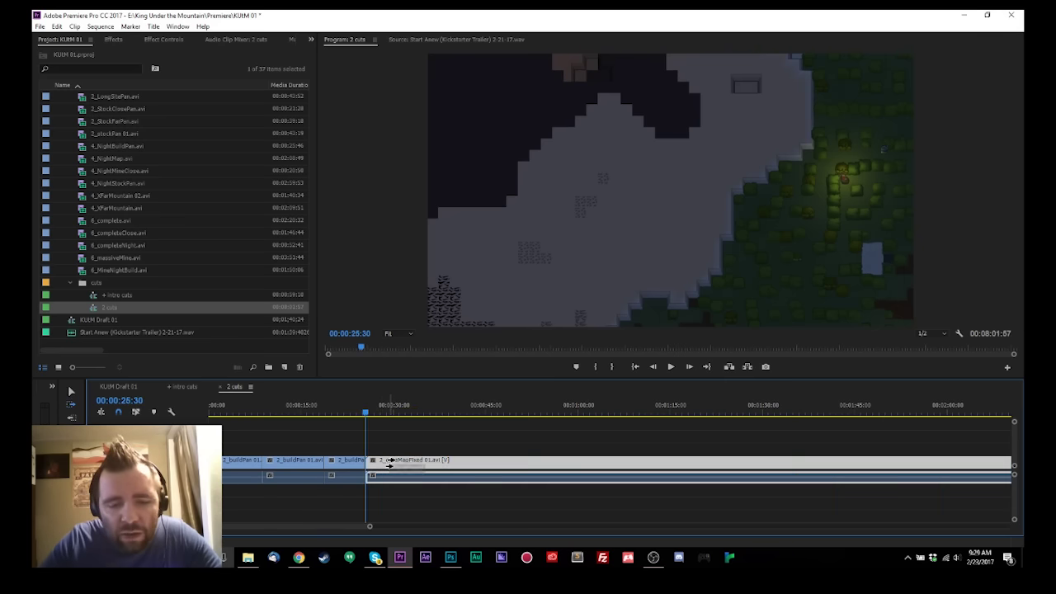
{"action": "left_click_drag", "start_coordinate": [389, 464], "coordinate": [407, 432]}
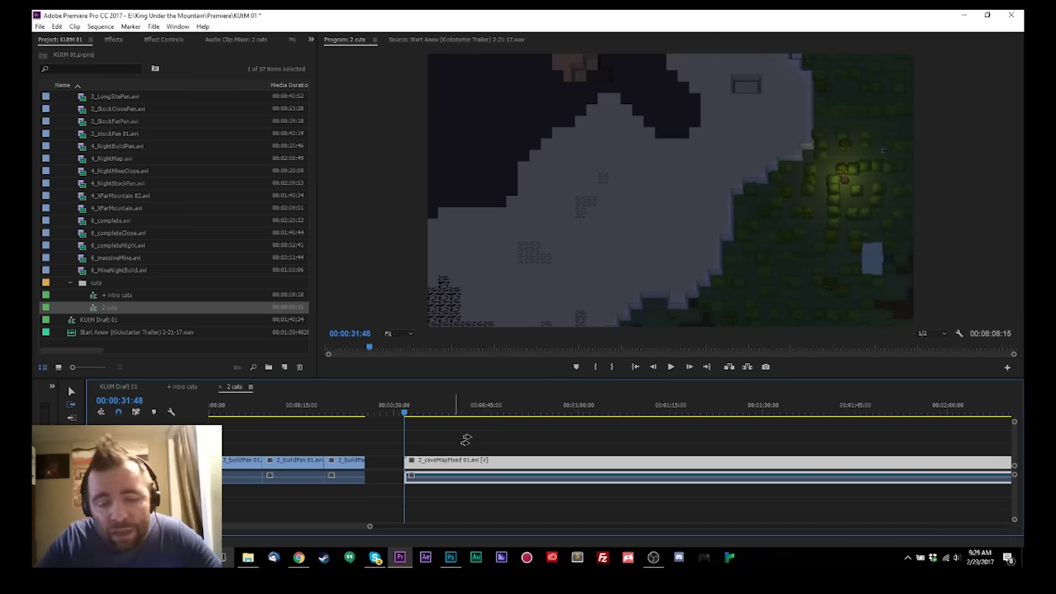
{"action": "key", "text": "space"}
{"action": "key", "text": "space"}
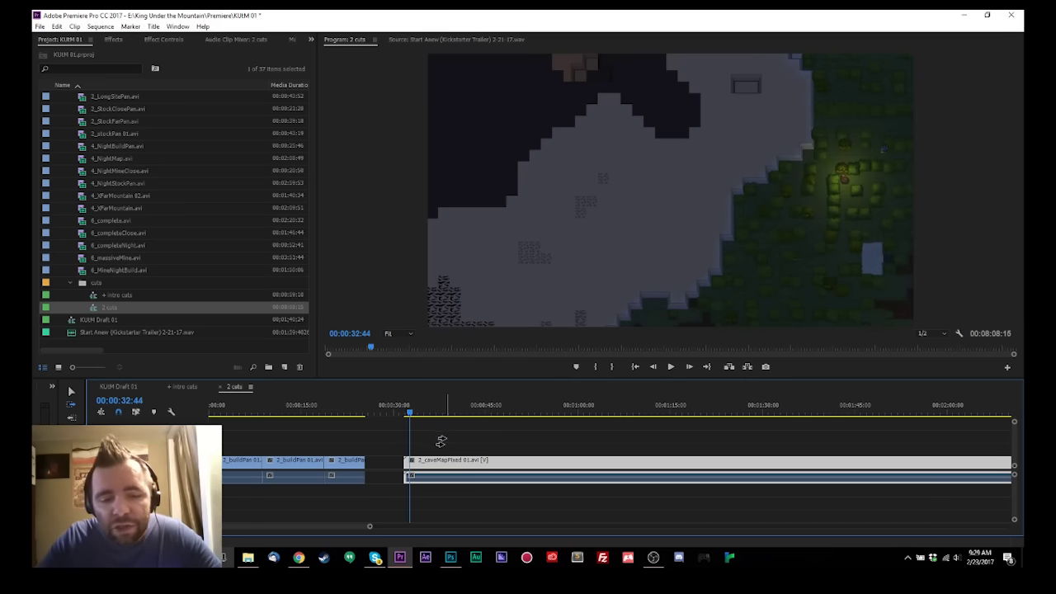
Step: Scrub through 2_caveMapFixed 01 and 2_caveMapFixed 02 to compare the cave mining footage
{"action": "key", "text": "minus"}
{"action": "key", "text": "minus"}
{"action": "key", "text": "minus"}
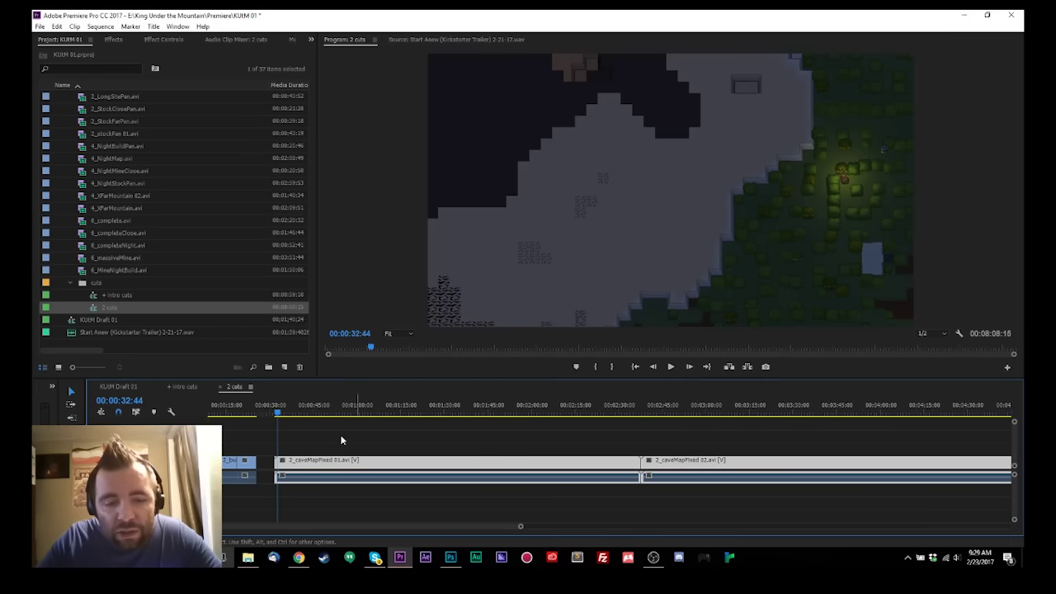
{"action": "left_click", "coordinate": [302, 408]}
{"action": "left_click", "coordinate": [839, 407]}
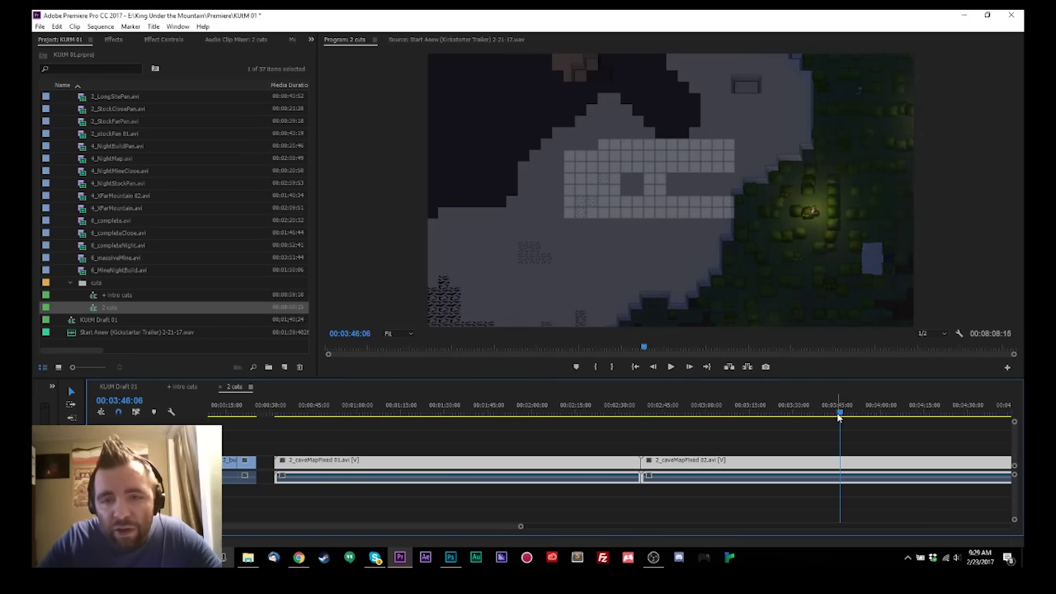
{"action": "left_click", "coordinate": [303, 408]}
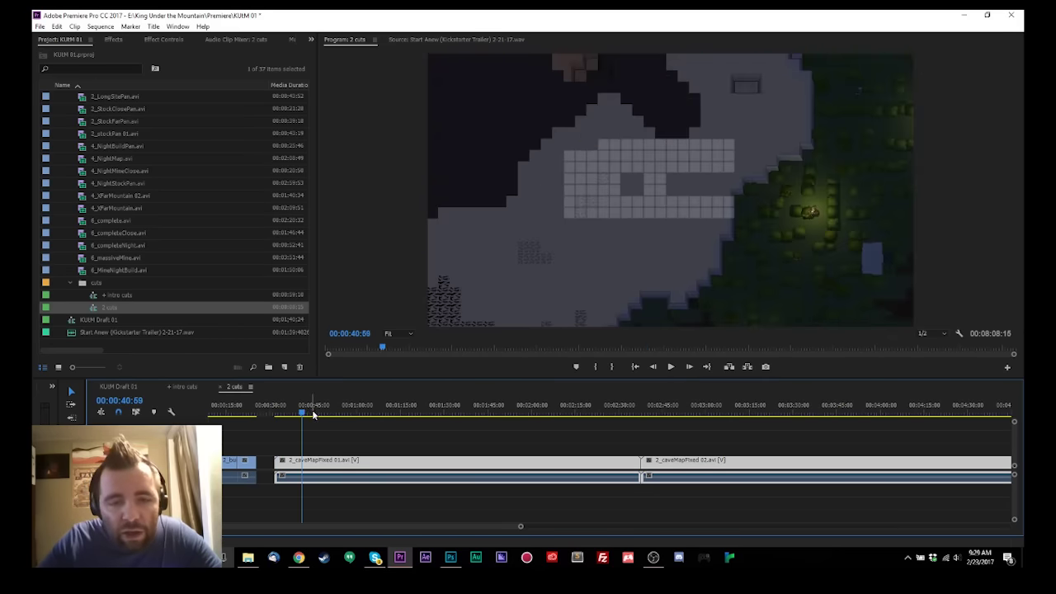
{"action": "left_click_drag", "start_coordinate": [313, 414], "coordinate": [341, 414]}
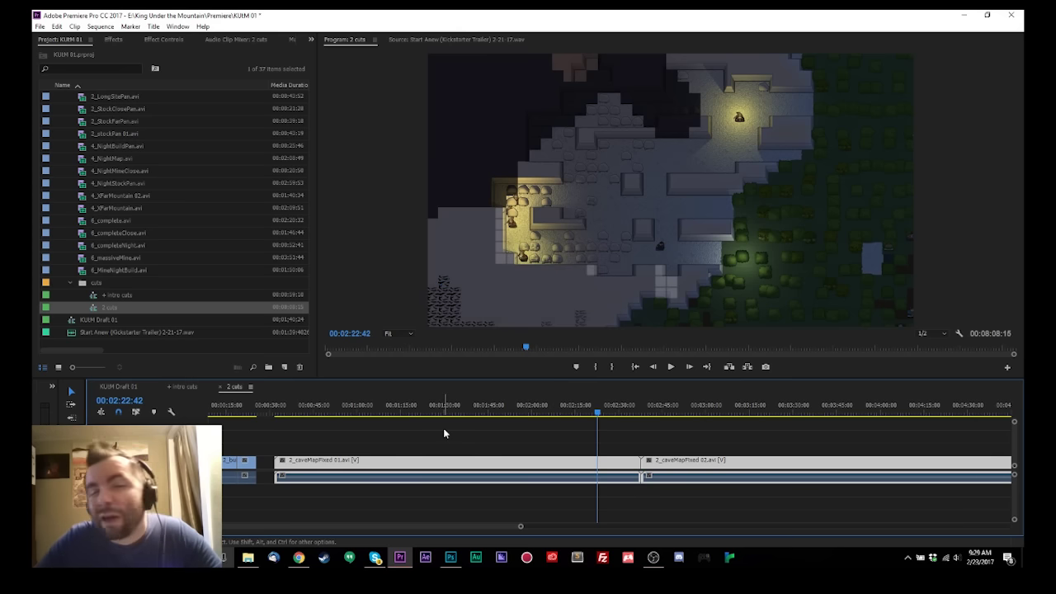
{"action": "left_click", "coordinate": [275, 407]}
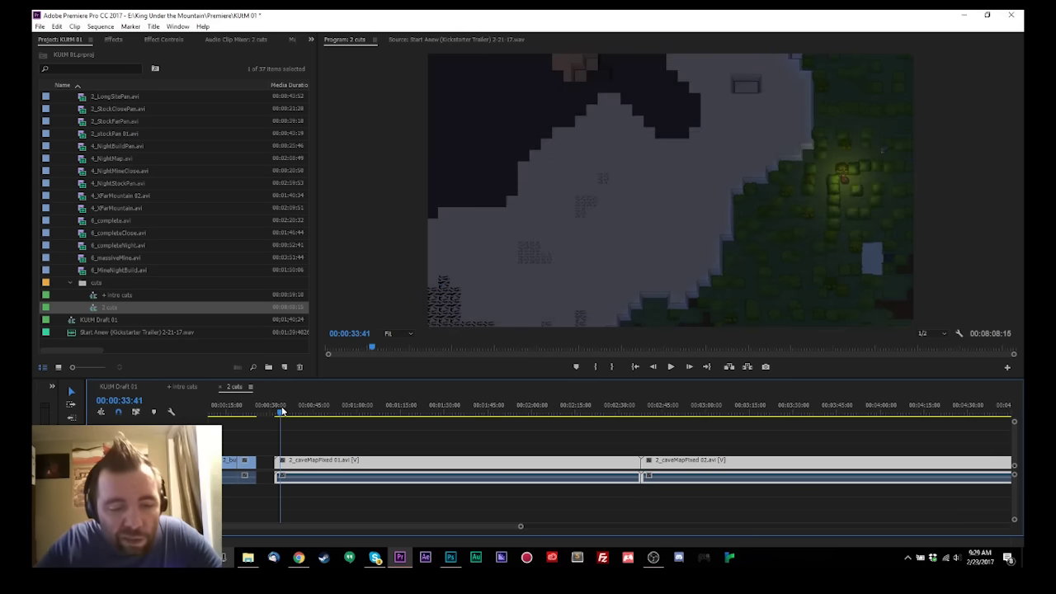
Step: Cut 2_caveMapFixed 01 at 00:00:36:28, removing its opening part and all the clips that follow it
{"action": "left_click_drag", "start_coordinate": [276, 409], "coordinate": [288, 416]}
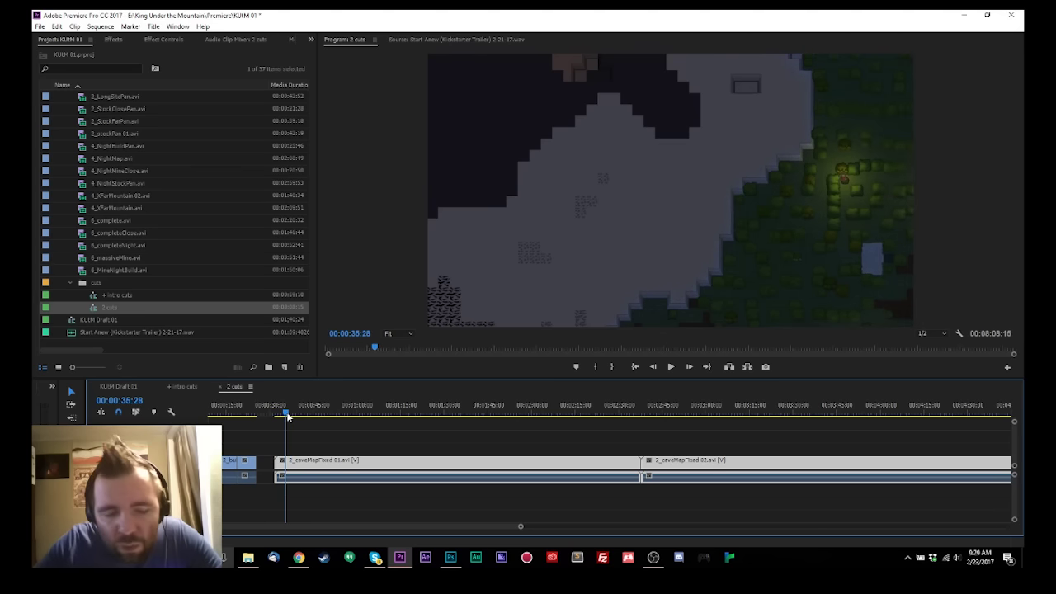
{"action": "key", "text": "ctrl+k"}
{"action": "key", "text": "shift+Delete"}
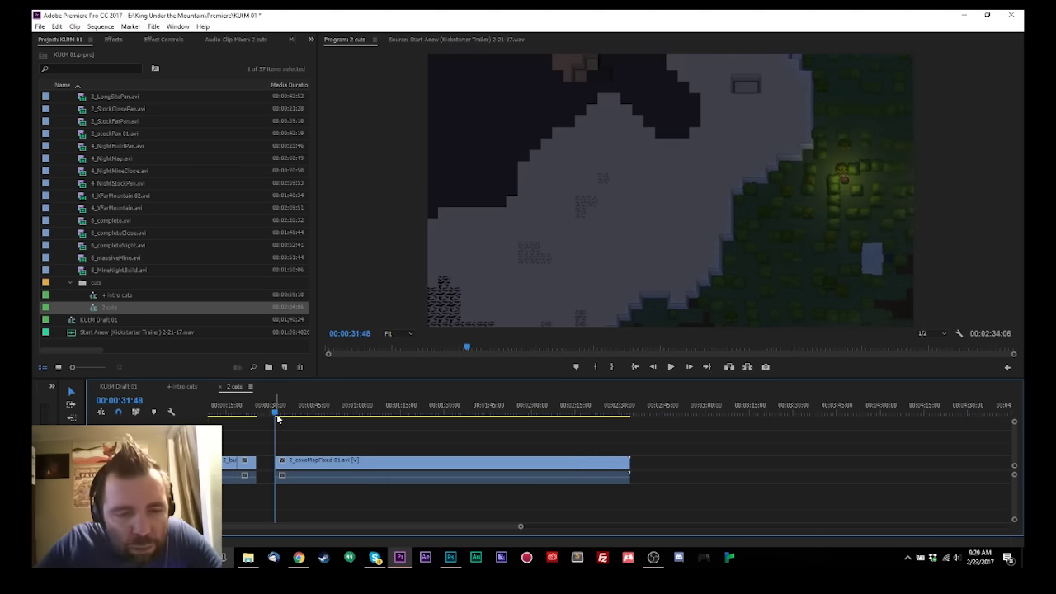
Step: Split 2_caveMapFixed 01 at 00:00:39:12, 00:00:48:48 and 00:00:55:55, and ripple delete the section from 00:00:39:12 to 00:00:48:48
{"action": "left_click_drag", "start_coordinate": [276, 417], "coordinate": [289, 421]}
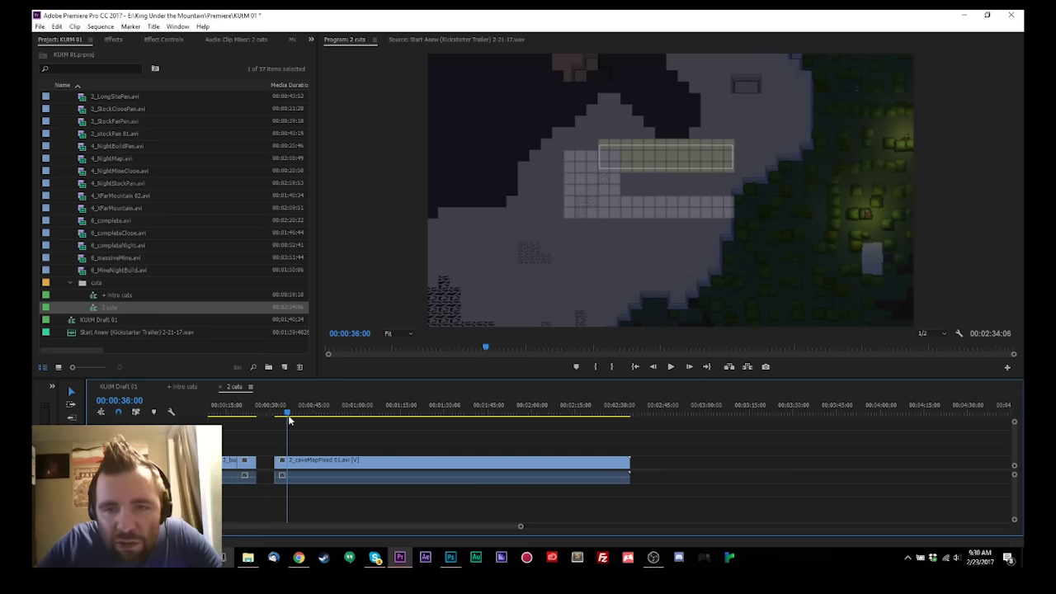
{"action": "key", "text": "ctrl+k"}
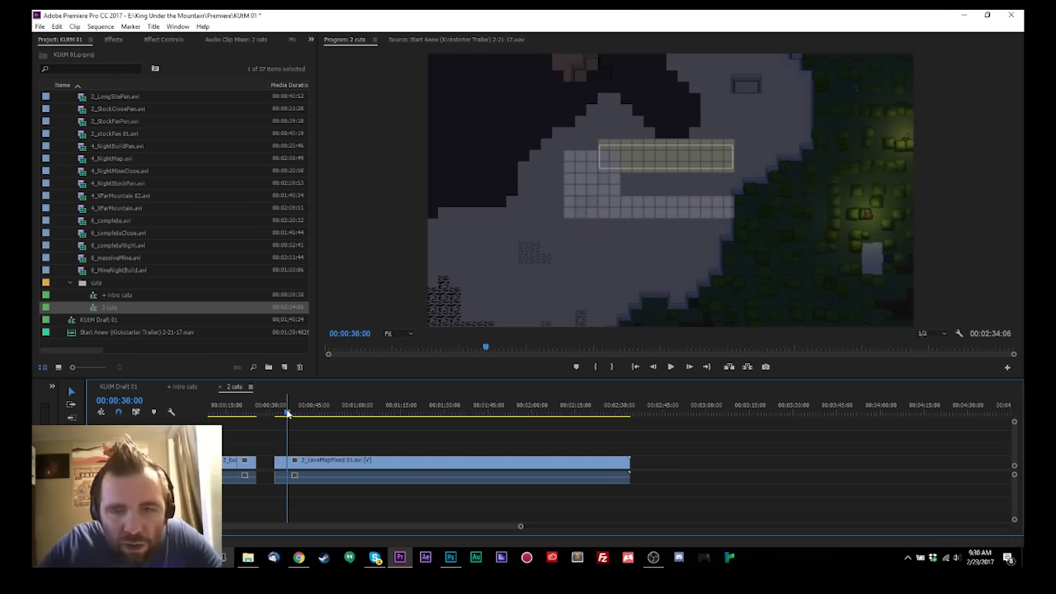
{"action": "left_click_drag", "start_coordinate": [287, 415], "coordinate": [297, 423]}
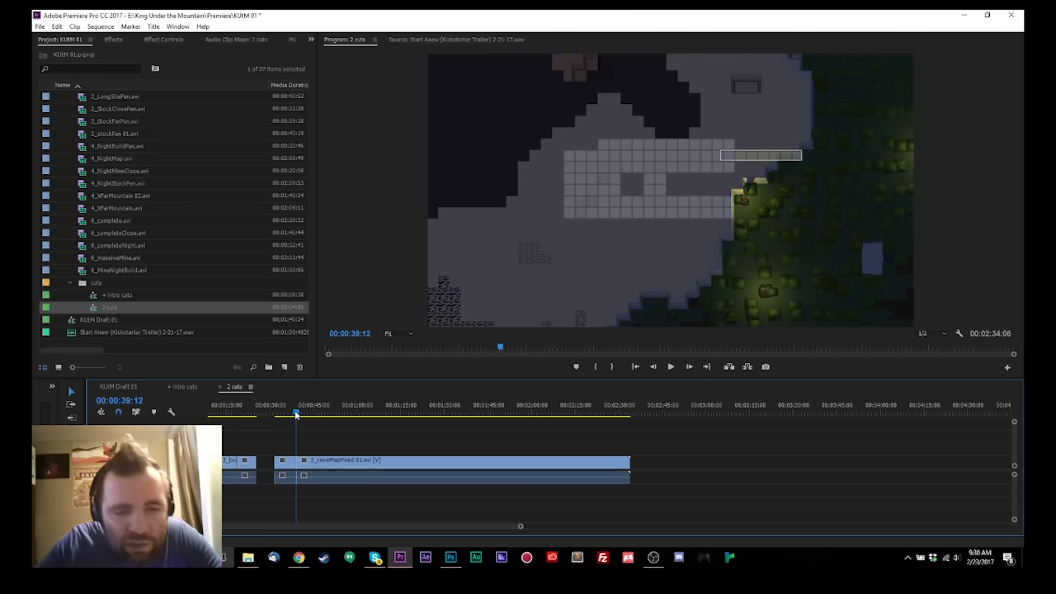
{"action": "left_click_drag", "start_coordinate": [296, 415], "coordinate": [345, 422]}
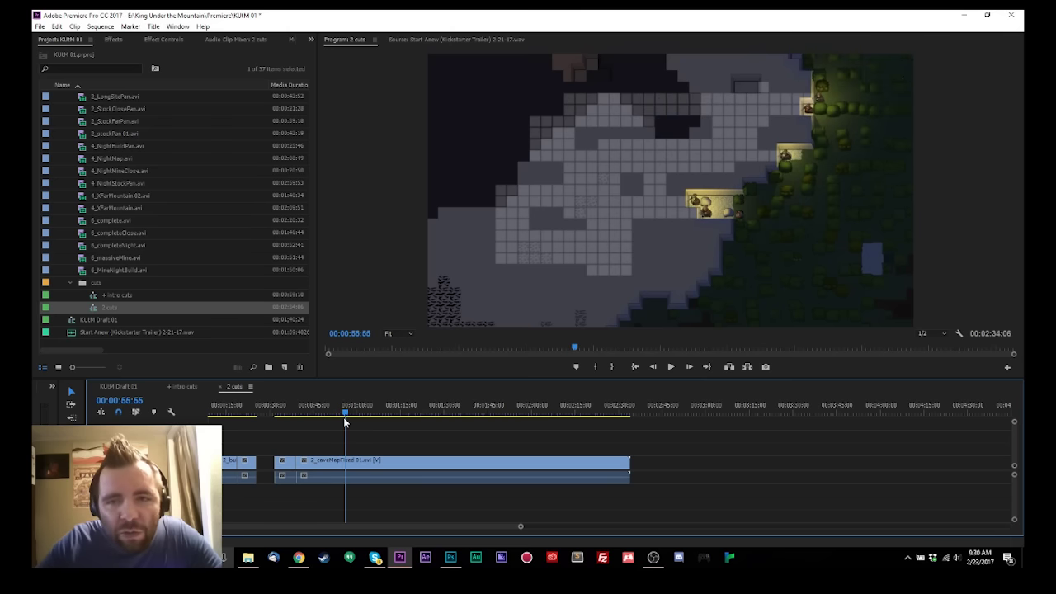
{"action": "left_click", "coordinate": [325, 419]}
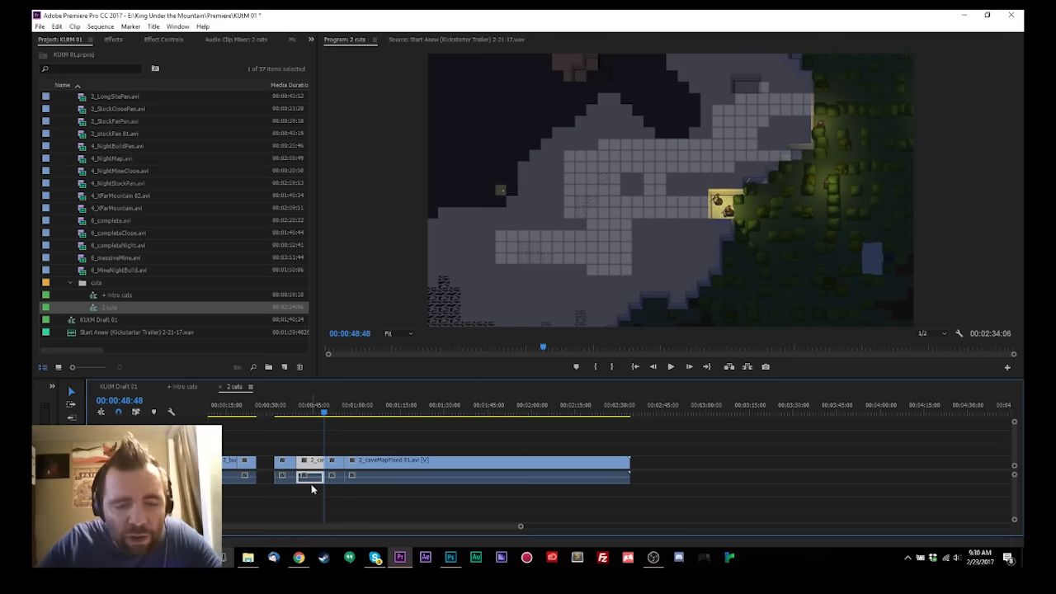
{"action": "key", "text": "shift+Delete"}
Step: Split 2_caveMapFixed 01 further along and ripple delete the short section starting at 00:00:46:08
{"action": "mouse_move", "coordinate": [312, 415]}
{"action": "left_mouse_down"}
{"action": "mouse_move", "coordinate": [346, 421]}
{"action": "mouse_move", "coordinate": [326, 416]}
{"action": "left_mouse_up"}
{"action": "key", "text": "ctrl+k"}
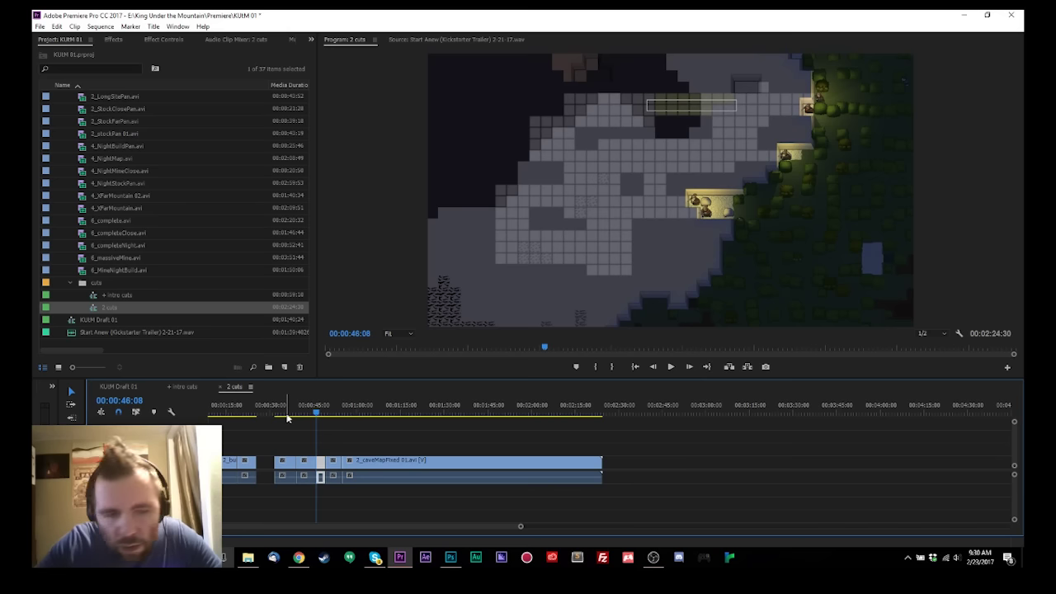
{"action": "key", "text": "q"}
{"action": "key", "text": "space"}
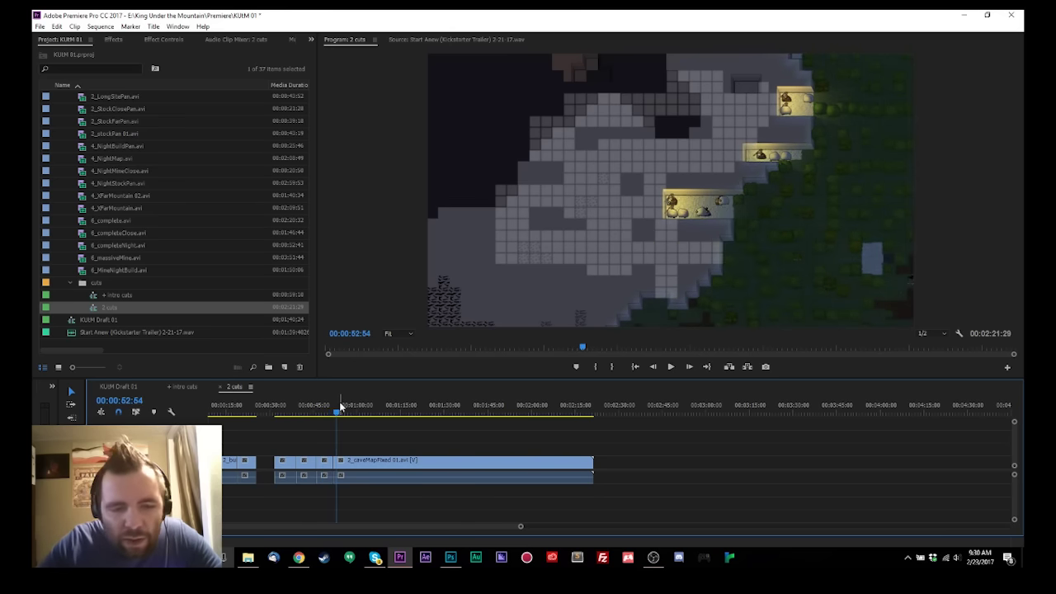
Step: Review the last 2_caveMapFixed 01 segment, split it at 00:00:55:12 and ripple delete the part before the cut
{"action": "left_click_drag", "start_coordinate": [341, 408], "coordinate": [334, 430]}
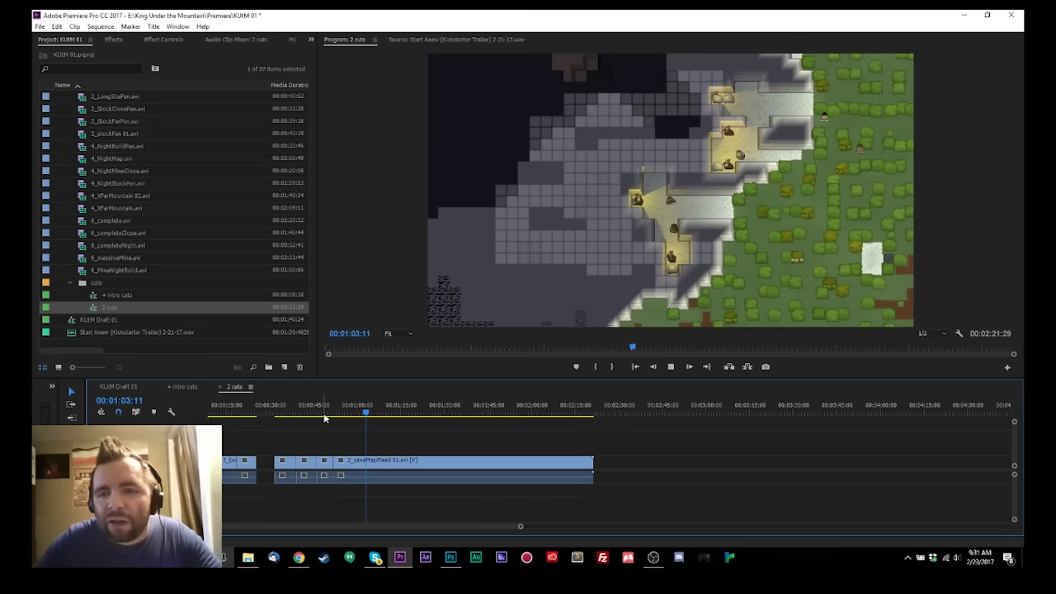
{"action": "key", "text": "space"}
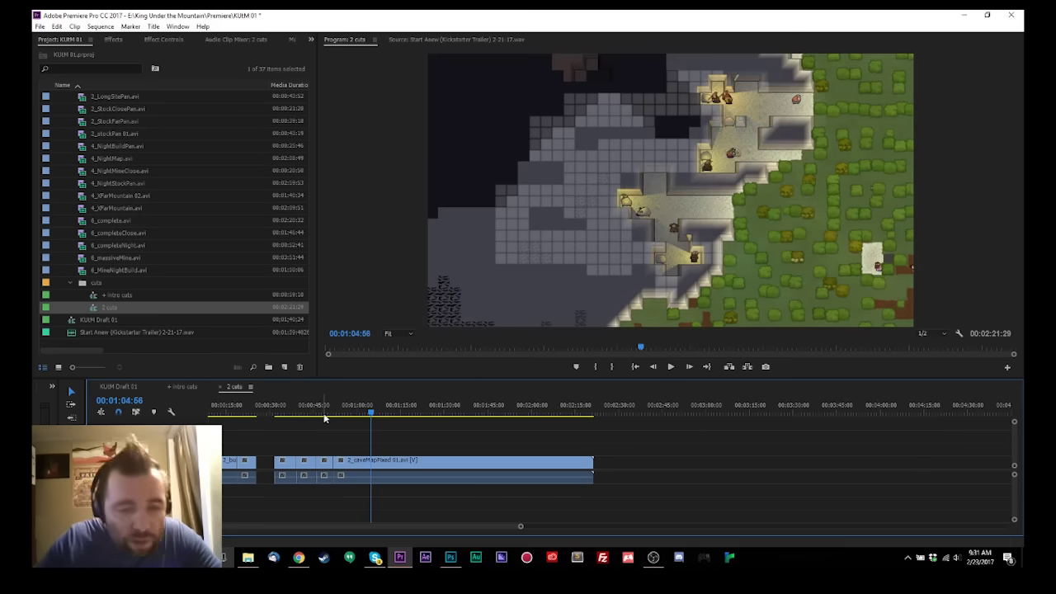
{"action": "mouse_move", "coordinate": [355, 418]}
{"action": "left_mouse_down"}
{"action": "mouse_move", "coordinate": [342, 416]}
{"action": "mouse_move", "coordinate": [380, 420]}
{"action": "mouse_move", "coordinate": [335, 422]}
{"action": "mouse_move", "coordinate": [367, 424]}
{"action": "mouse_move", "coordinate": [348, 434]}
{"action": "left_mouse_up"}
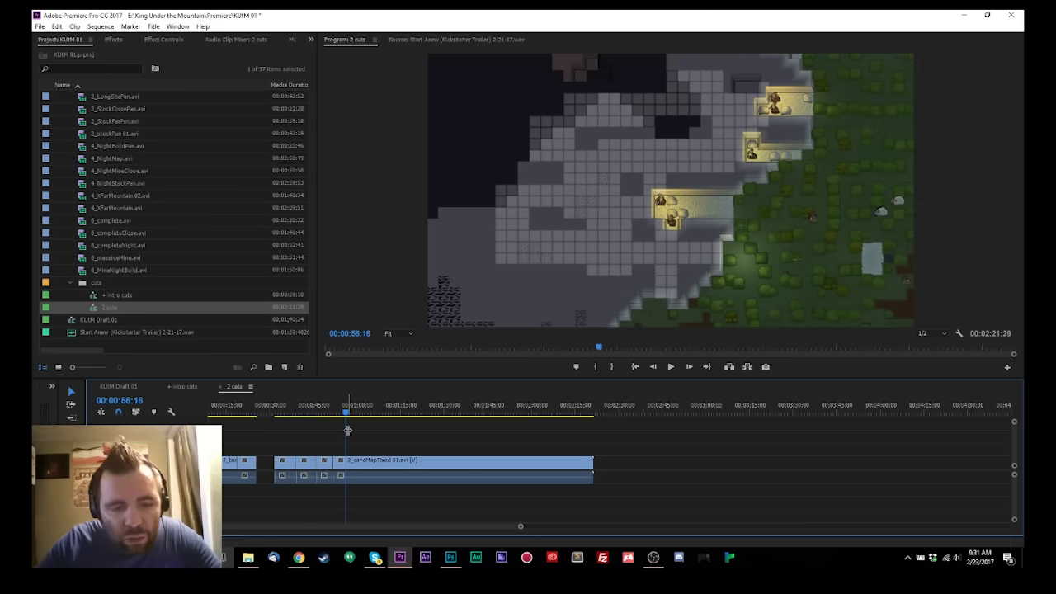
{"action": "key", "text": "space"}
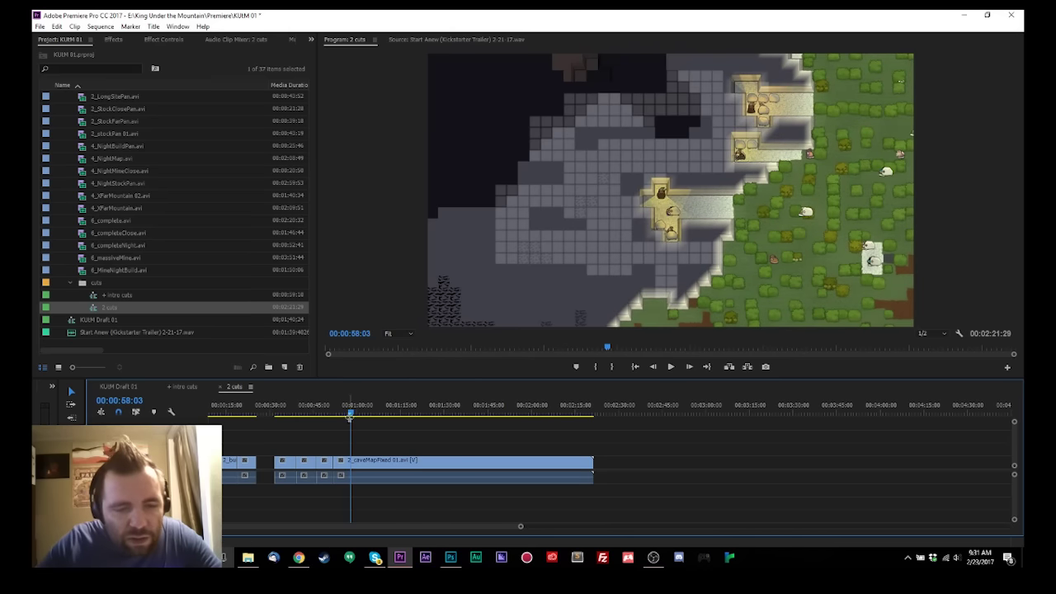
{"action": "left_click", "coordinate": [343, 413]}
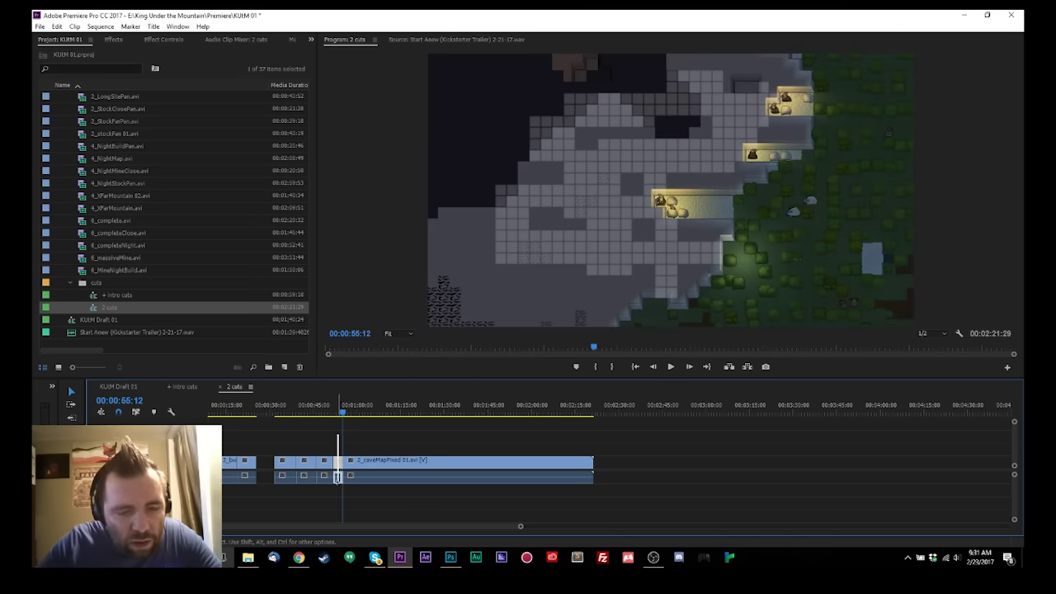
{"action": "left_click_drag", "start_coordinate": [338, 477], "coordinate": [342, 483]}
Step: Play the last 2_caveMapFixed 01 segment and ripple trim its start by cutting at about 00:00:53
{"action": "key", "text": "space"}
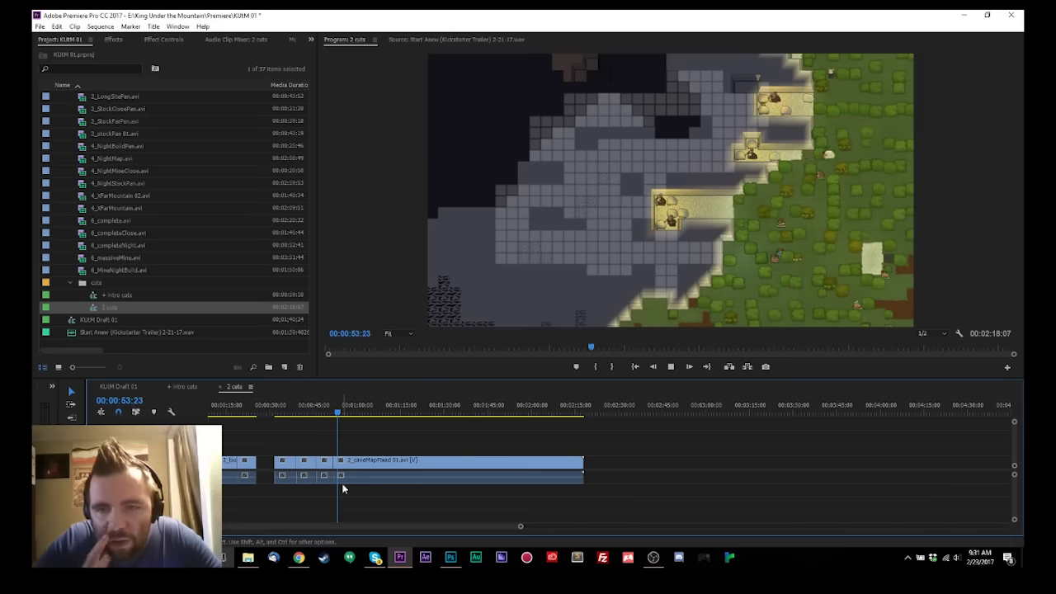
{"action": "key", "text": "space"}
{"action": "left_click_drag", "start_coordinate": [345, 476], "coordinate": [340, 476]}
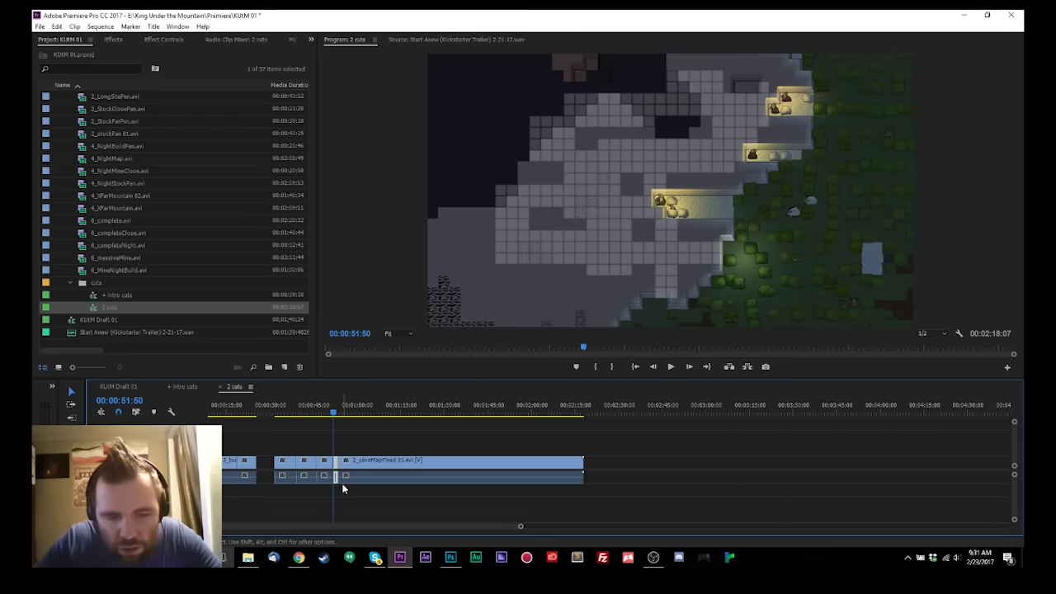
Step: Split the last 2_caveMapFixed 01 segment at about 00:01:03 and ripple delete the footage up to 00:01:17:06
{"action": "key", "text": "space"}
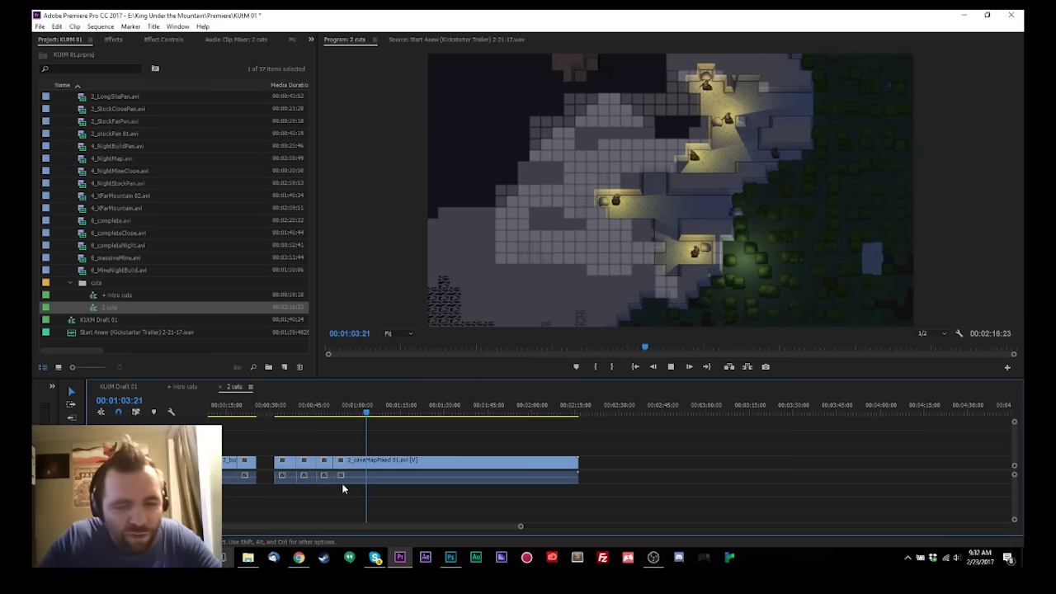
{"action": "key", "text": "space"}
{"action": "left_click_drag", "start_coordinate": [369, 418], "coordinate": [407, 424]}
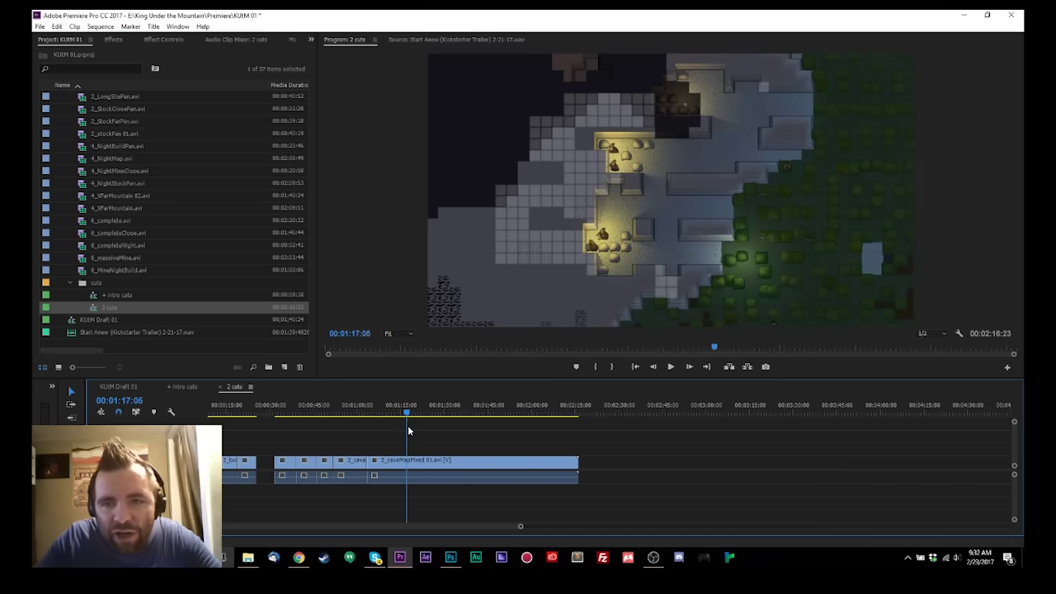
{"action": "key", "text": "q"}
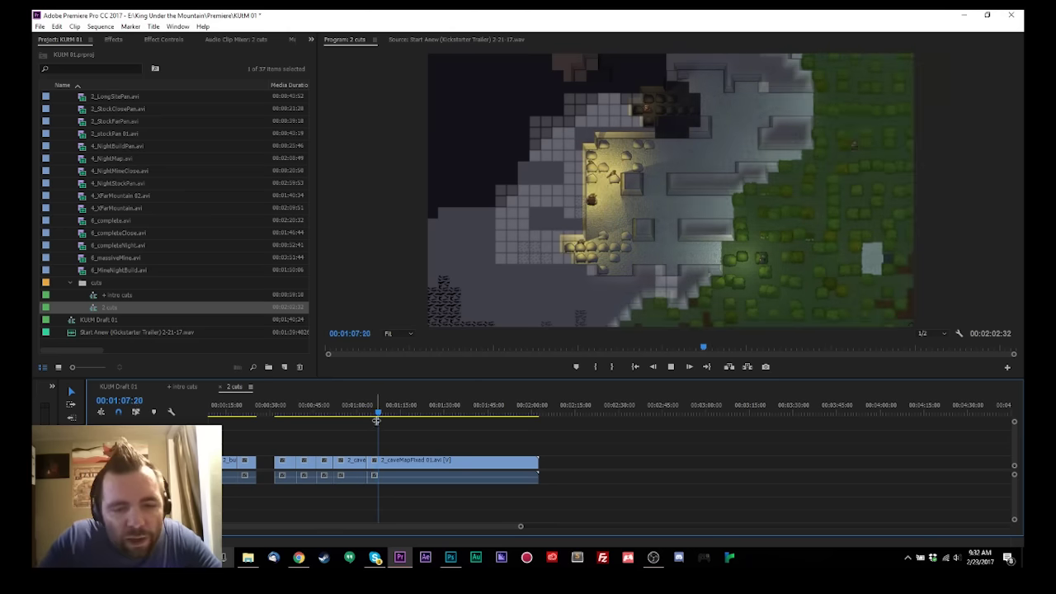
Step: Split the last 2_caveMapFixed 01 segment at 00:01:40:01 and set the speed of the part before the cut to 500%
{"action": "left_click_drag", "start_coordinate": [376, 420], "coordinate": [444, 484]}
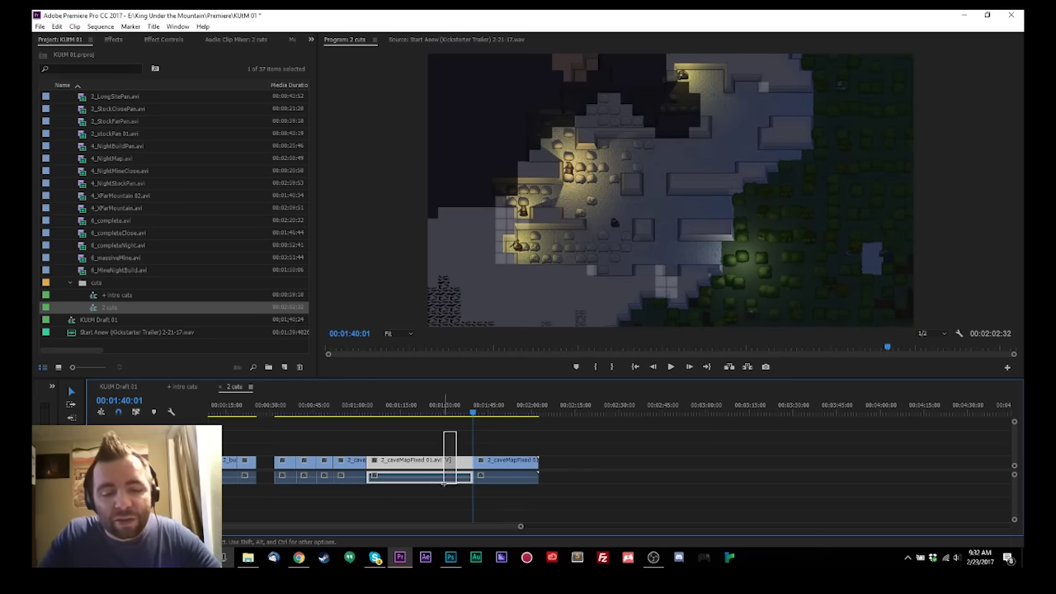
{"action": "right_click", "coordinate": [397, 464]}
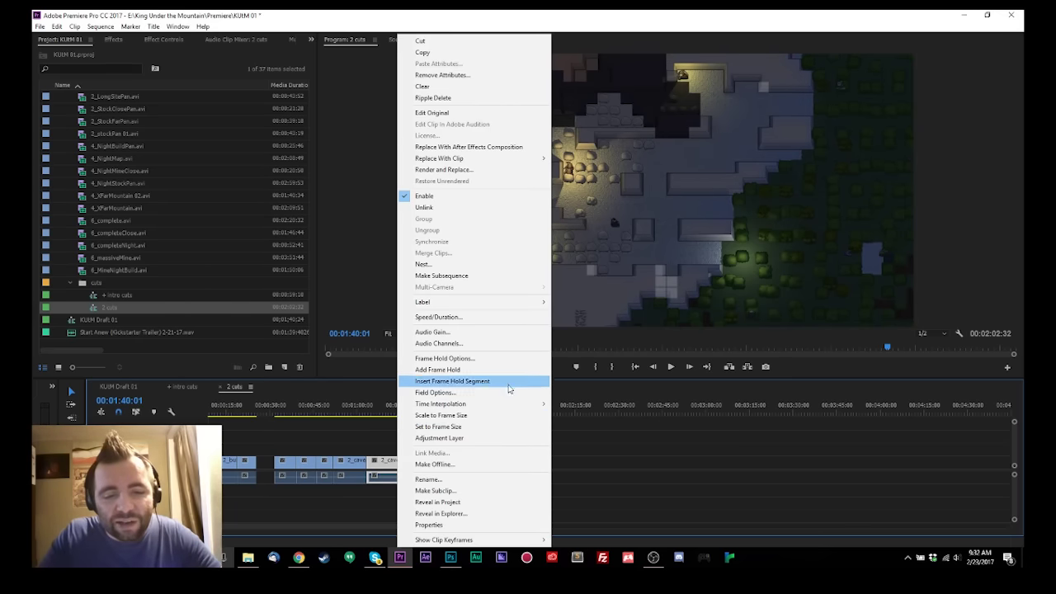
{"action": "left_click", "coordinate": [505, 317]}
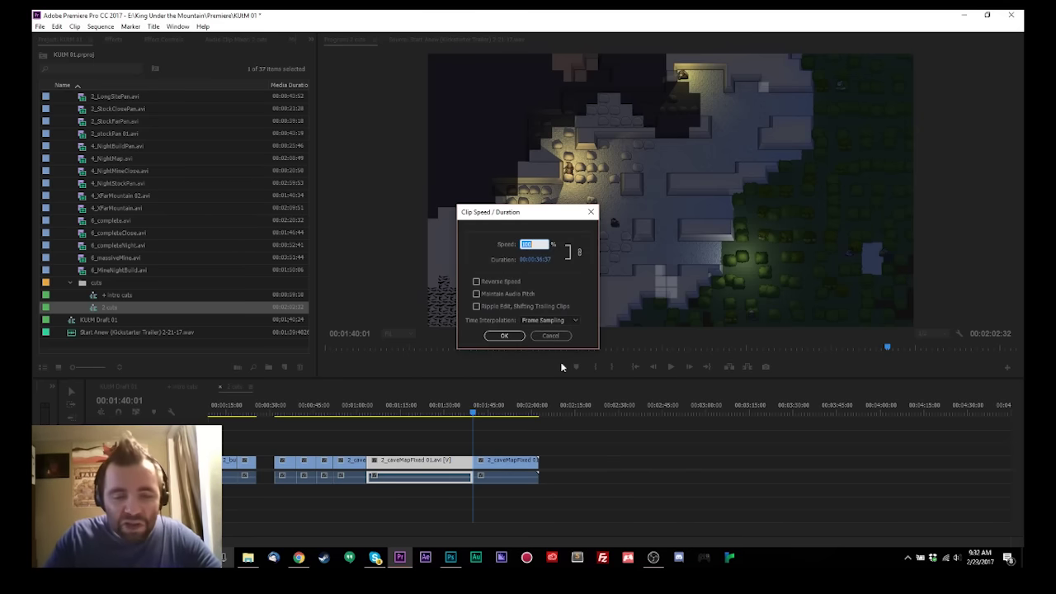
{"action": "type", "text": "500"}
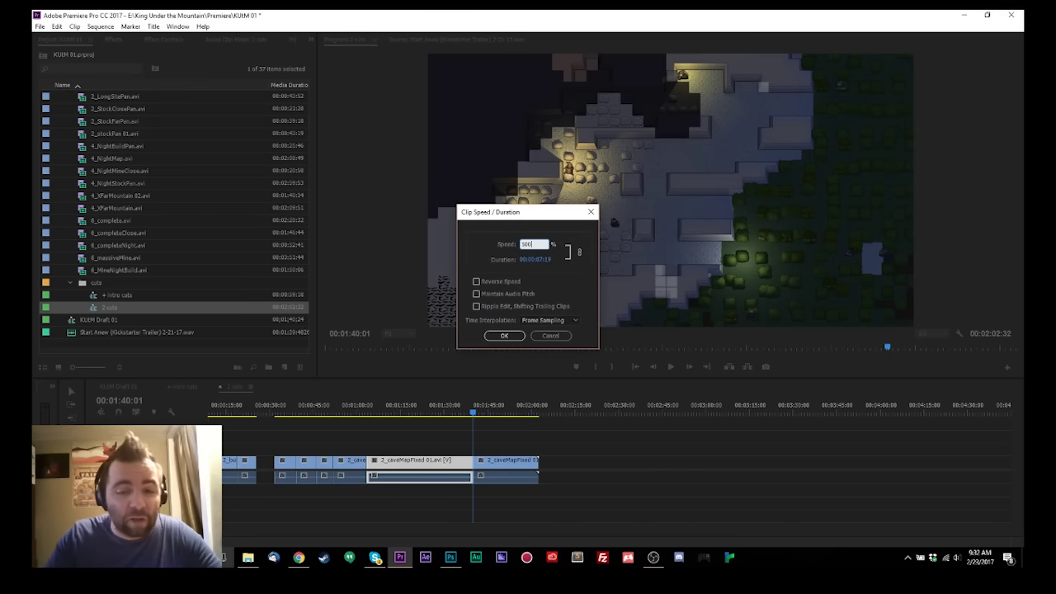
{"action": "key", "text": "Return"}
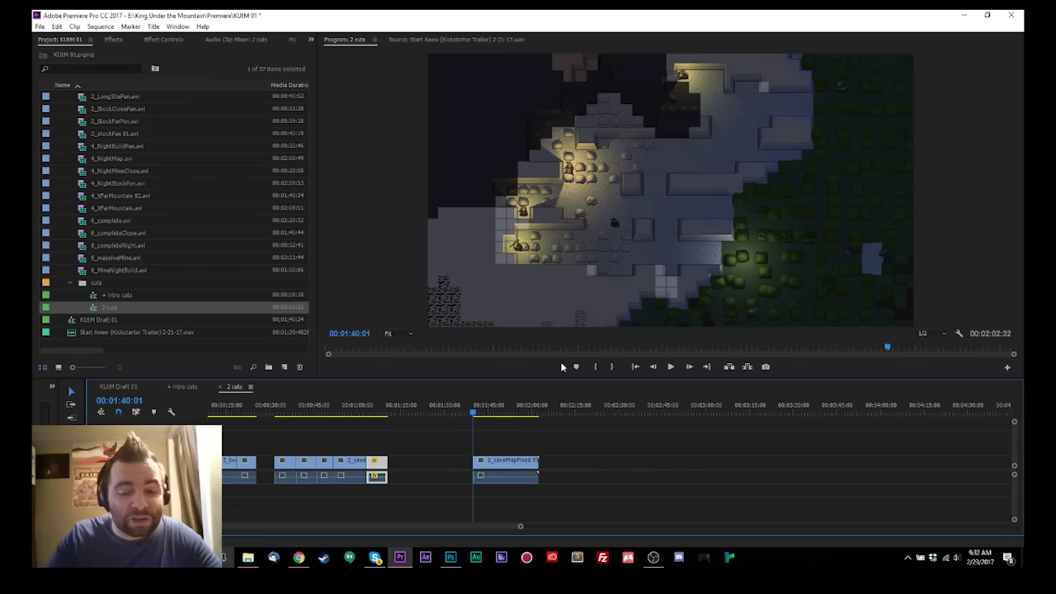
Step: Play through the sped-up 2_caveMapFixed 01 segment and undo its 500% speed change
{"action": "left_click", "coordinate": [368, 409]}
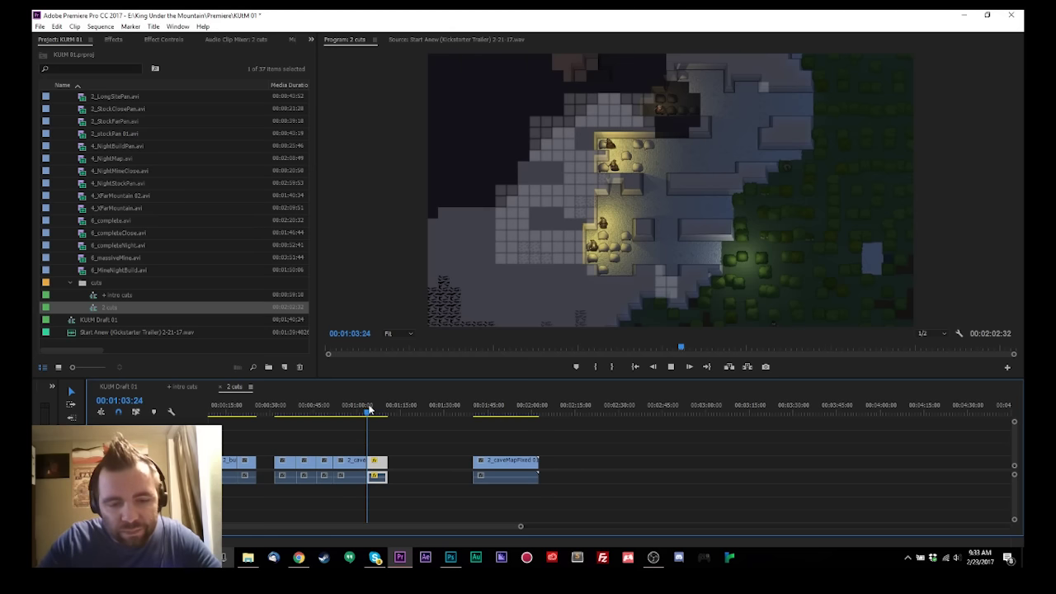
{"action": "left_click", "coordinate": [369, 409]}
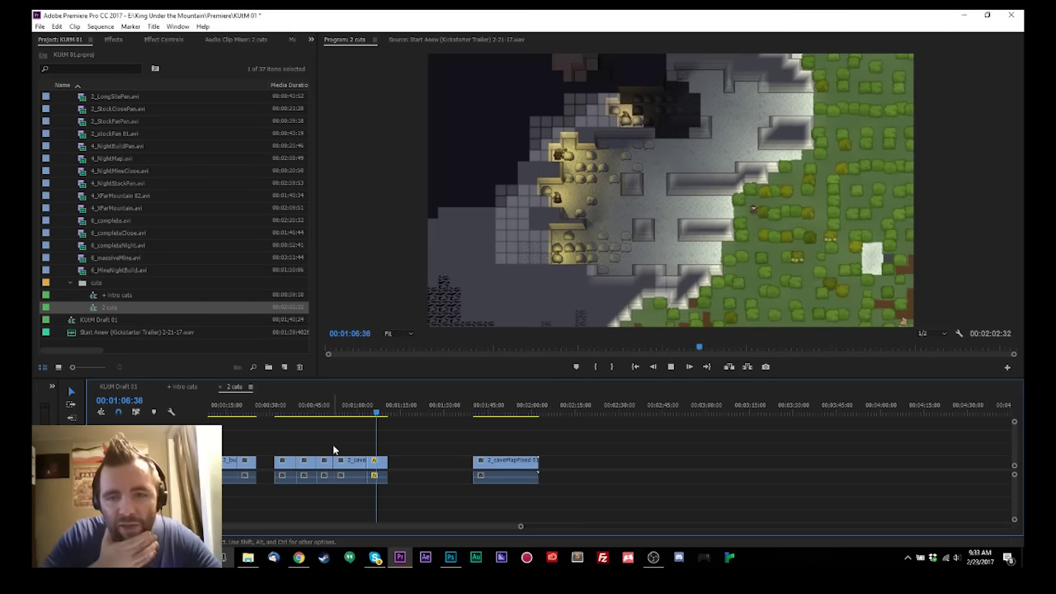
{"action": "key", "text": "space"}
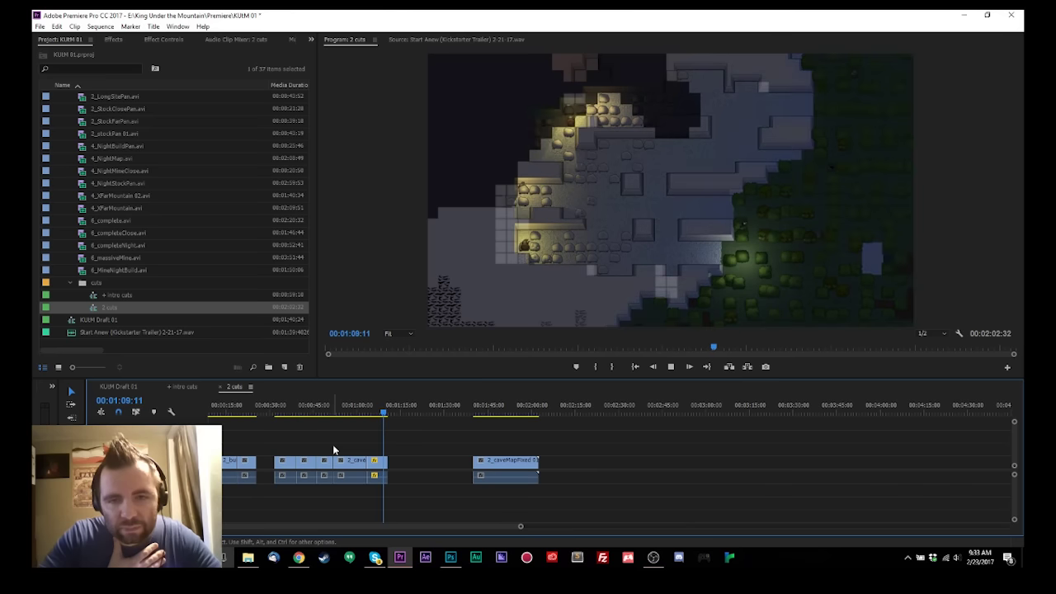
{"action": "key", "text": "space"}
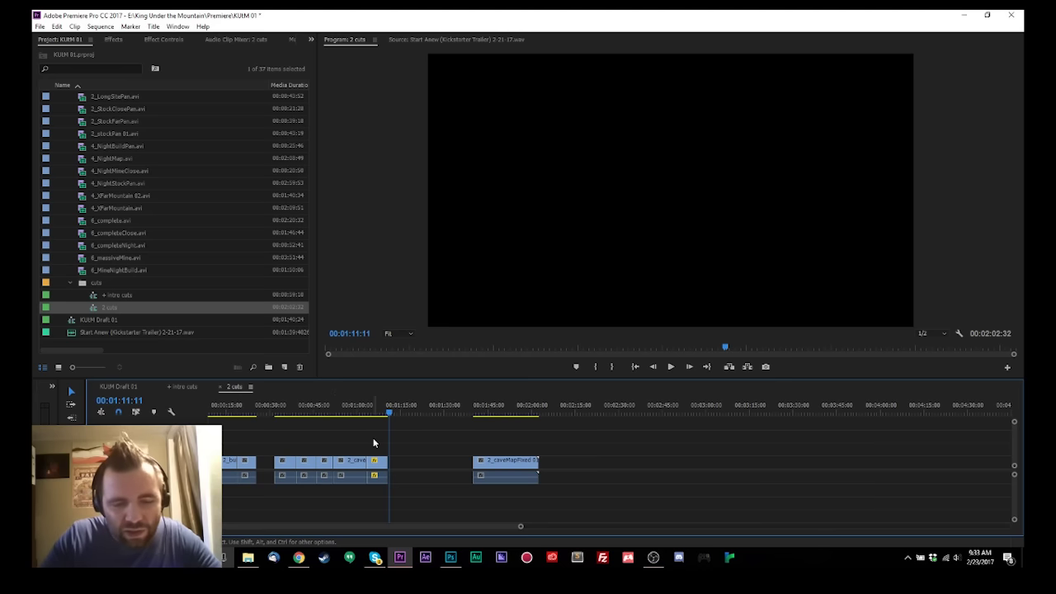
{"action": "key", "text": "ctrl+z"}
Step: Ripple trim the end of the last 2_caveMapFixed 01 segment at 00:01:49:27
{"action": "left_click", "coordinate": [384, 413]}
{"action": "left_click_drag", "start_coordinate": [384, 414], "coordinate": [504, 419]}
{"action": "left_click", "coordinate": [483, 463]}
{"action": "key", "text": "shift+Delete"}
{"action": "key", "text": "w"}
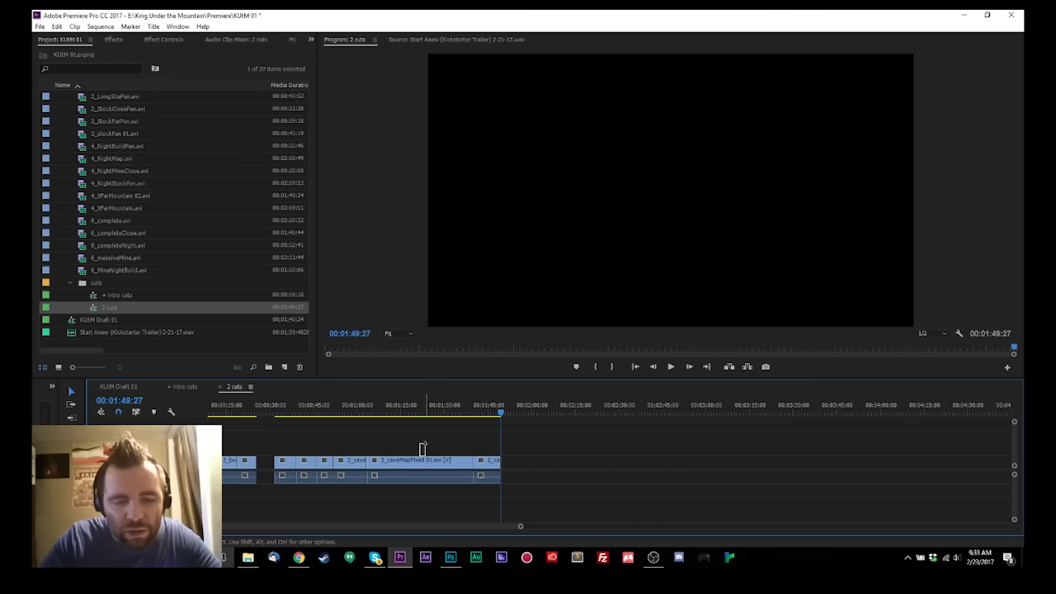
Step: Move the long second-to-last 2_caveMapFixed 01 segment's video up one track and skim the footage around it
{"action": "left_click_drag", "start_coordinate": [414, 463], "coordinate": [378, 449]}
{"action": "left_click_drag", "start_coordinate": [388, 411], "coordinate": [437, 411]}
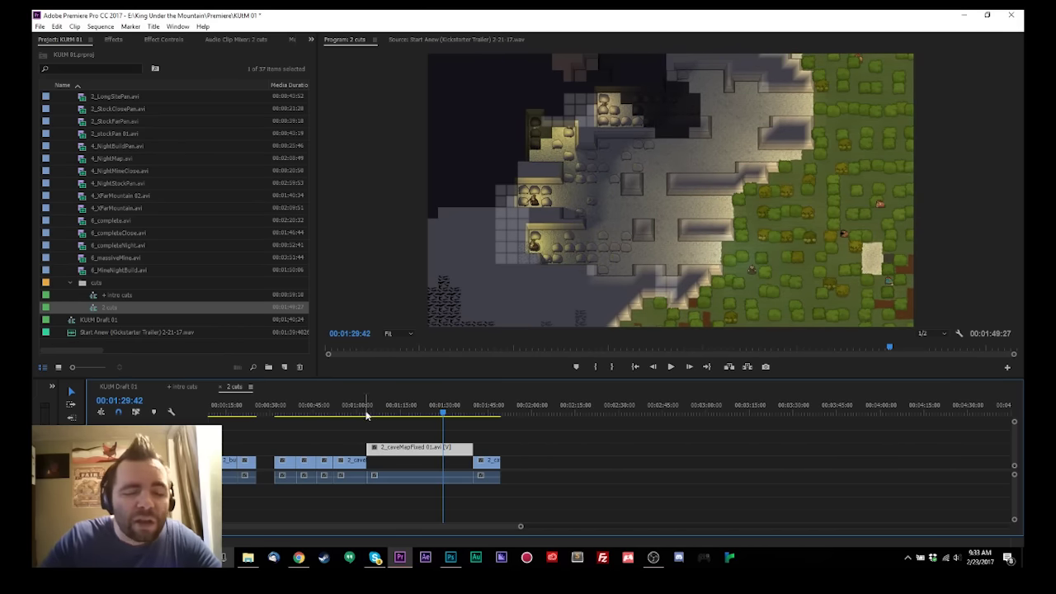
{"action": "left_click", "coordinate": [353, 410]}
{"action": "left_click_drag", "start_coordinate": [353, 410], "coordinate": [309, 414]}
{"action": "left_click", "coordinate": [486, 412]}
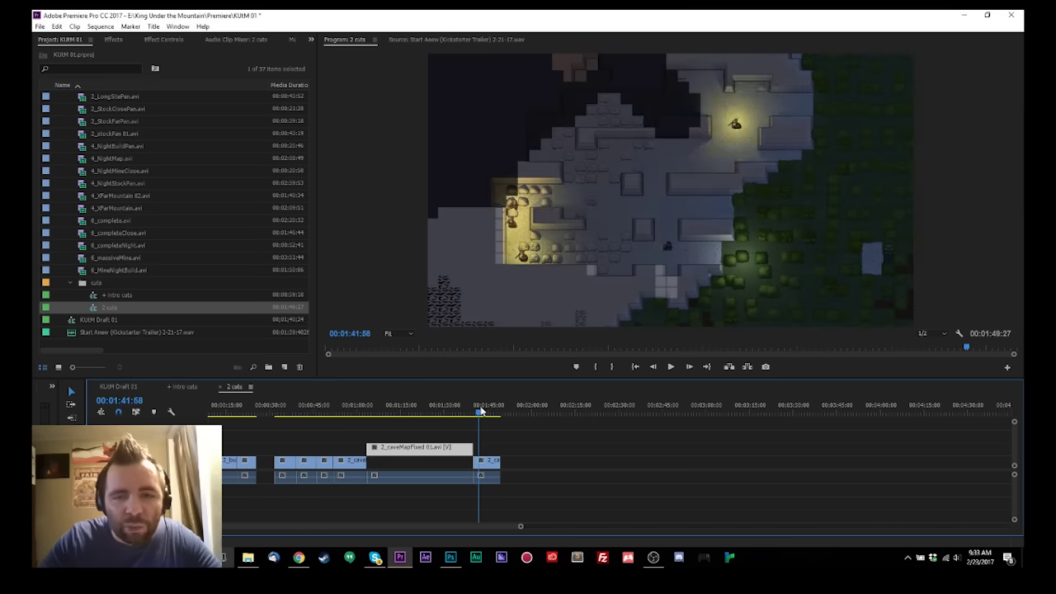
{"action": "mouse_move", "coordinate": [486, 411]}
{"action": "left_mouse_down"}
{"action": "mouse_move", "coordinate": [504, 411]}
{"action": "mouse_move", "coordinate": [482, 413]}
{"action": "left_mouse_up"}
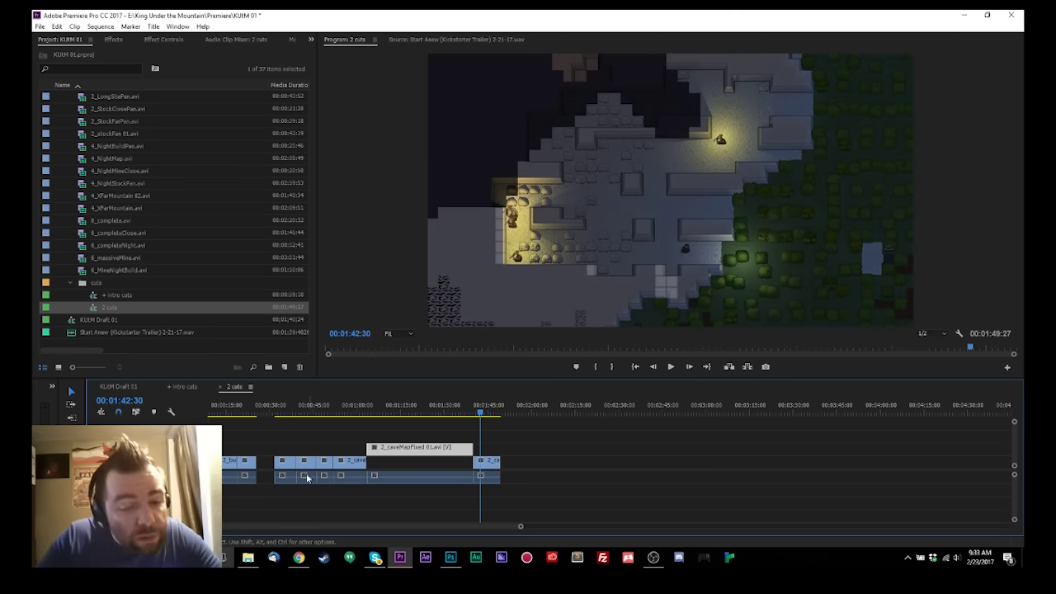
Step: Check the section 2 clips in the project list against the clips already placed in the 2 cuts sequence
{"action": "scroll", "coordinate": [273, 467], "scroll_direction": "up", "scroll_amount": 1}
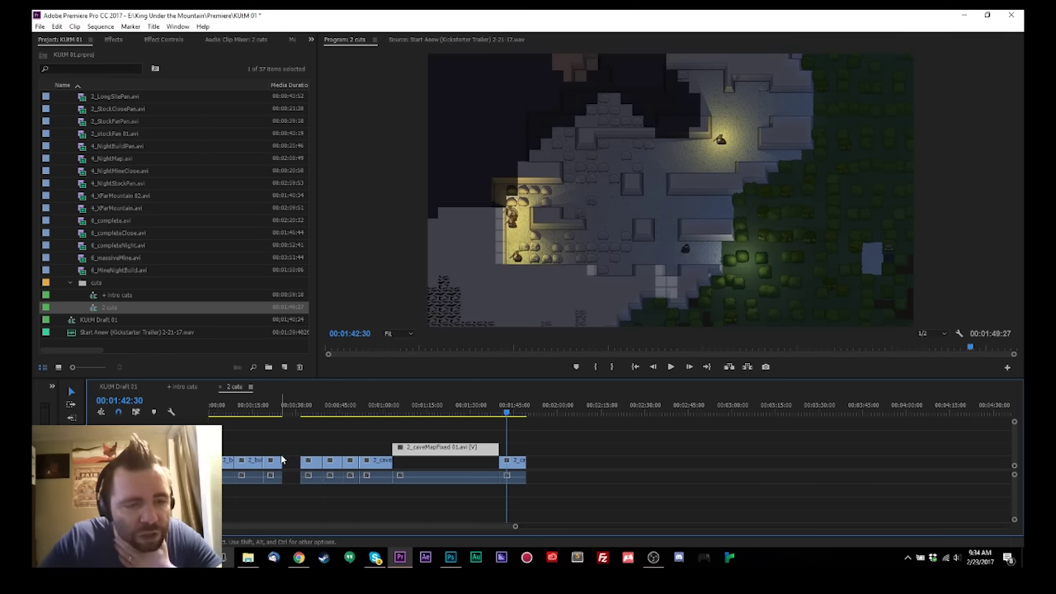
{"action": "left_click", "coordinate": [120, 181]}
{"action": "scroll", "coordinate": [116, 177], "scroll_direction": "up", "scroll_amount": 3}
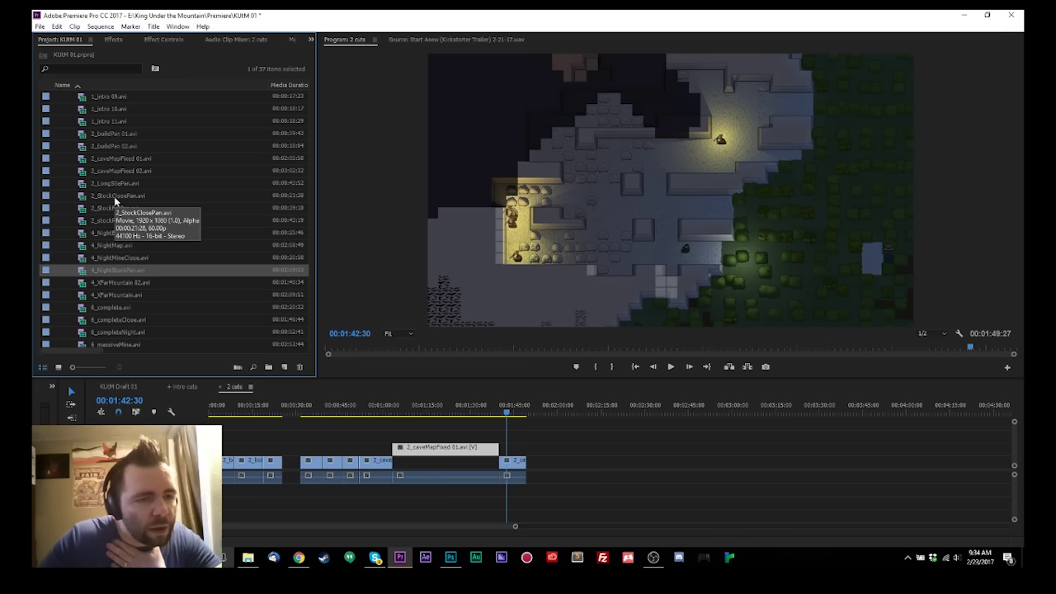
{"action": "left_click", "coordinate": [112, 184]}
{"action": "left_click", "coordinate": [111, 198]}
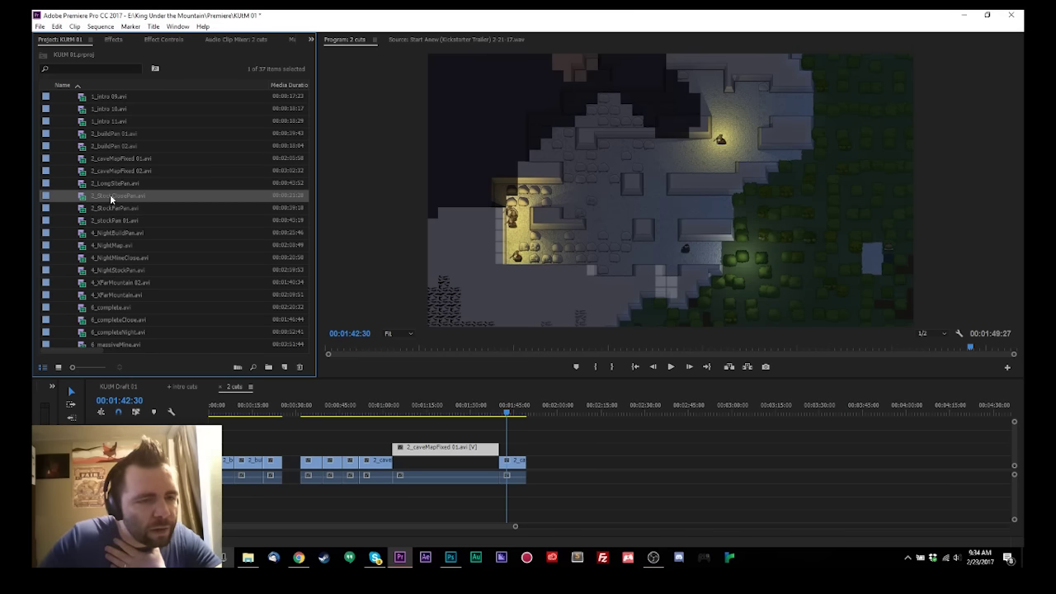
{"action": "left_click", "coordinate": [109, 208]}
{"action": "left_click", "coordinate": [107, 220]}
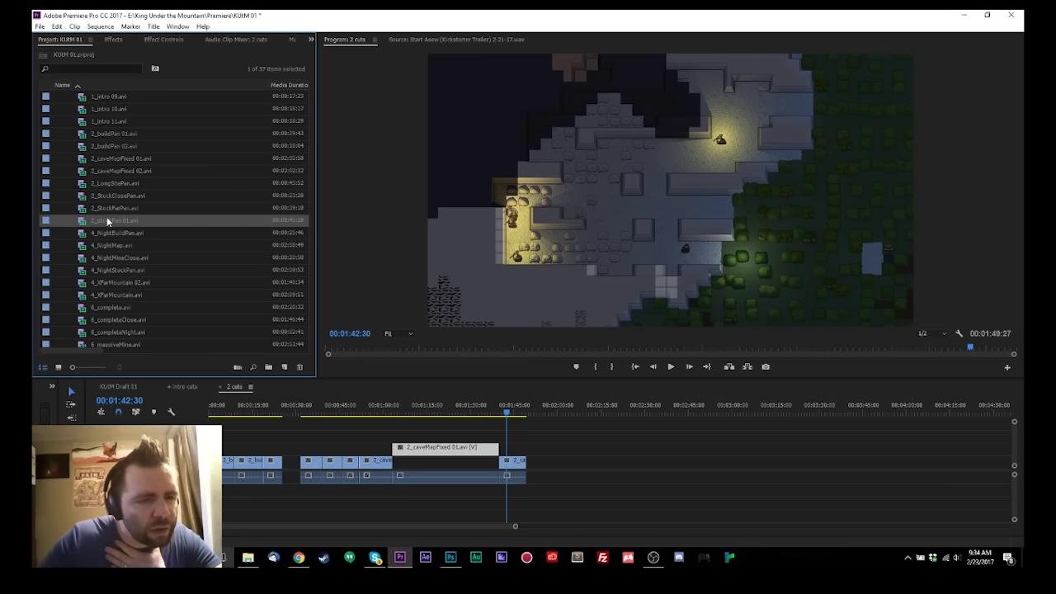
{"action": "left_click", "coordinate": [108, 208]}
{"action": "scroll", "coordinate": [115, 233], "scroll_direction": "up", "scroll_amount": 3}
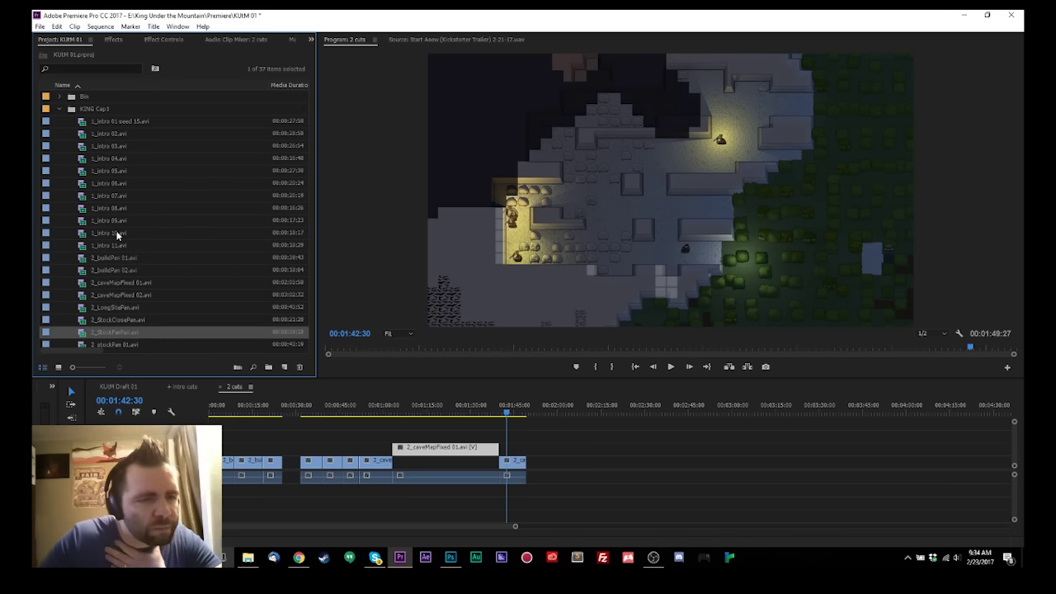
{"action": "left_click", "coordinate": [111, 258]}
{"action": "left_click", "coordinate": [112, 270]}
{"action": "left_click", "coordinate": [105, 295]}
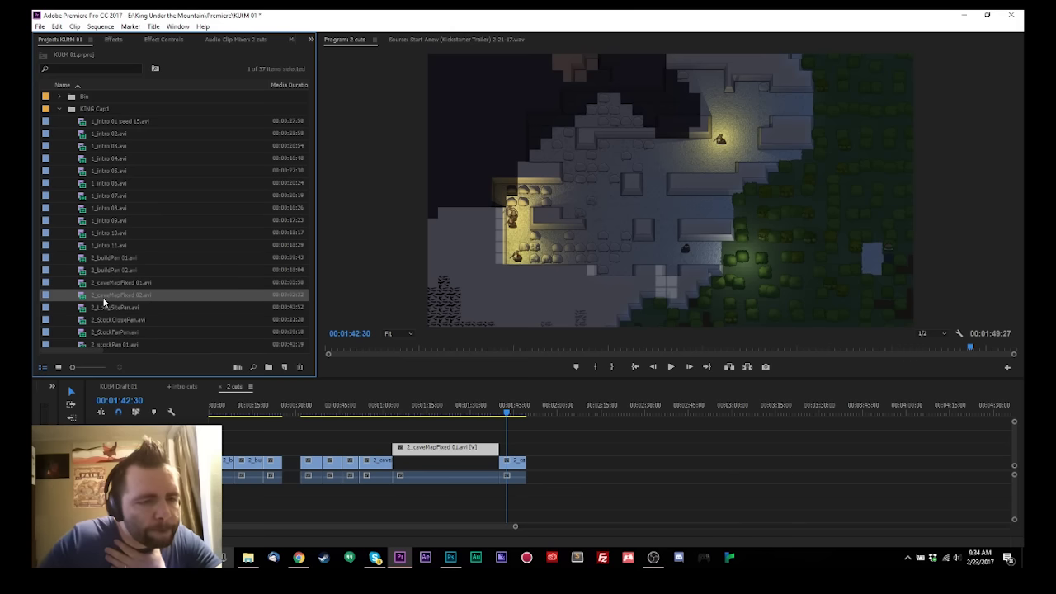
{"action": "left_click", "coordinate": [114, 270]}
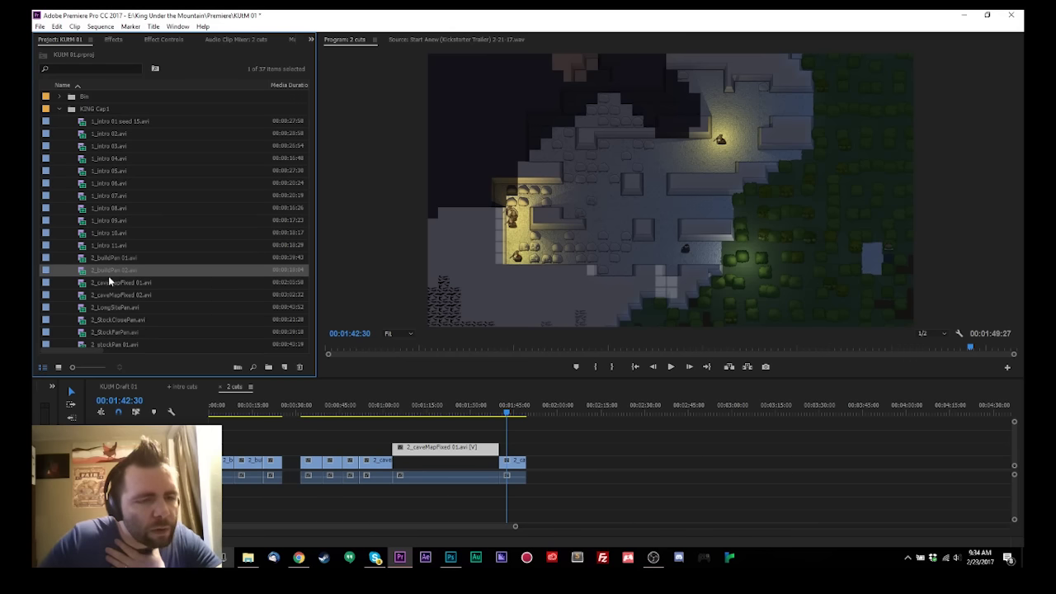
{"action": "scroll", "coordinate": [240, 450], "scroll_direction": "up", "scroll_amount": 4}
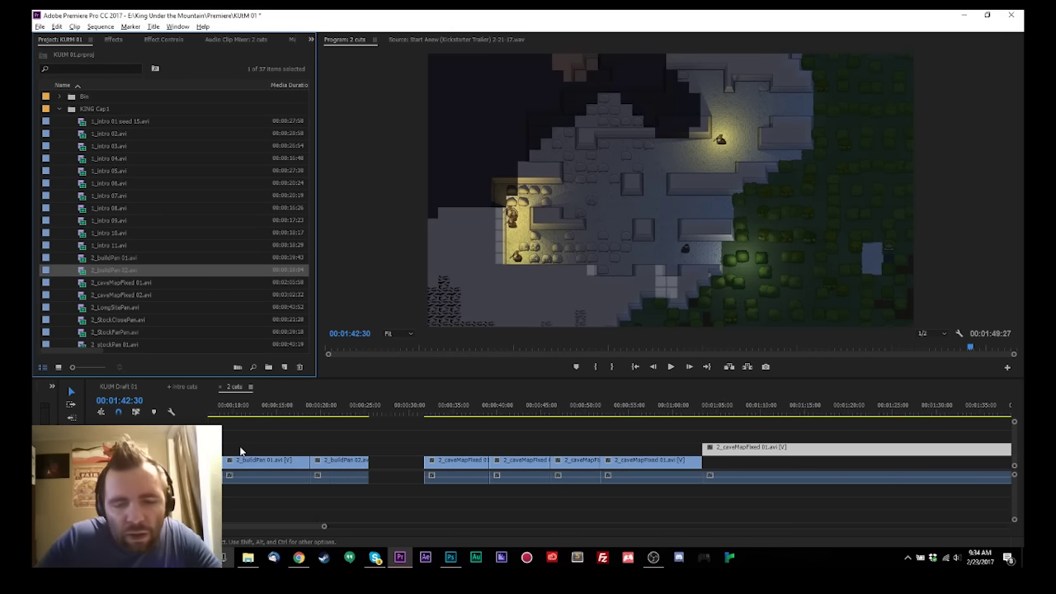
{"action": "left_click", "coordinate": [279, 434]}
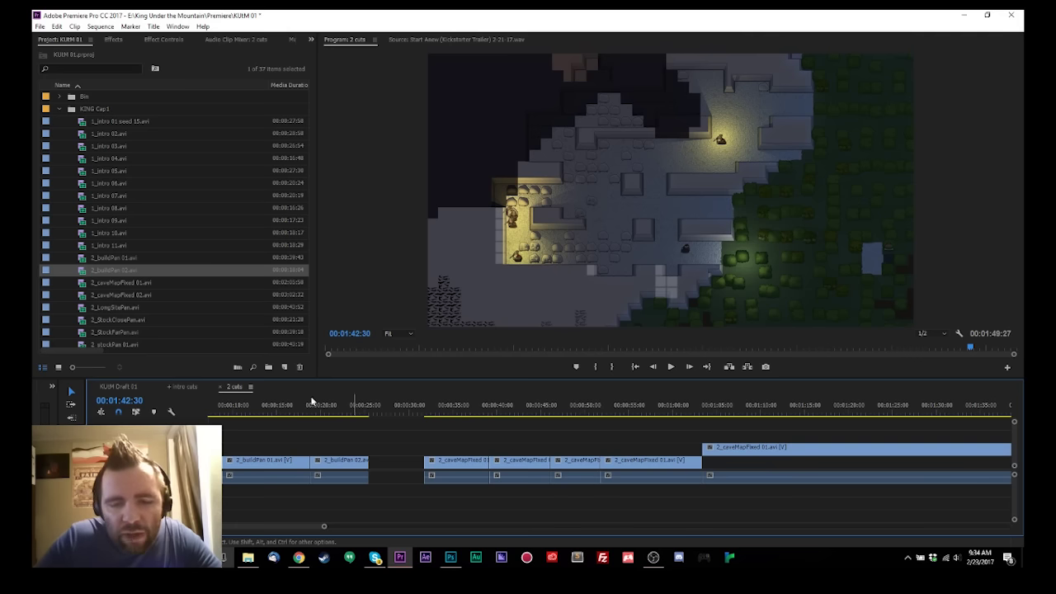
{"action": "left_click", "coordinate": [115, 292]}
{"action": "left_click", "coordinate": [117, 282]}
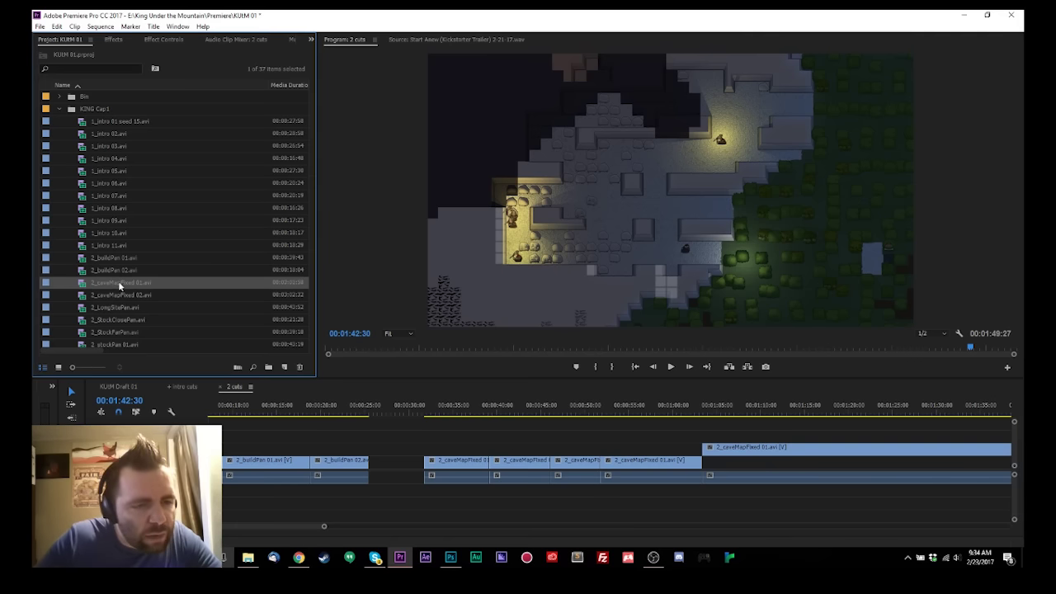
Step: Add 2_StockClosePan, 2_StockFarPan and 2_stockPan 01 to the 2 cuts sequence after a gap behind the last segment, and skim them
{"action": "left_click", "coordinate": [126, 321]}
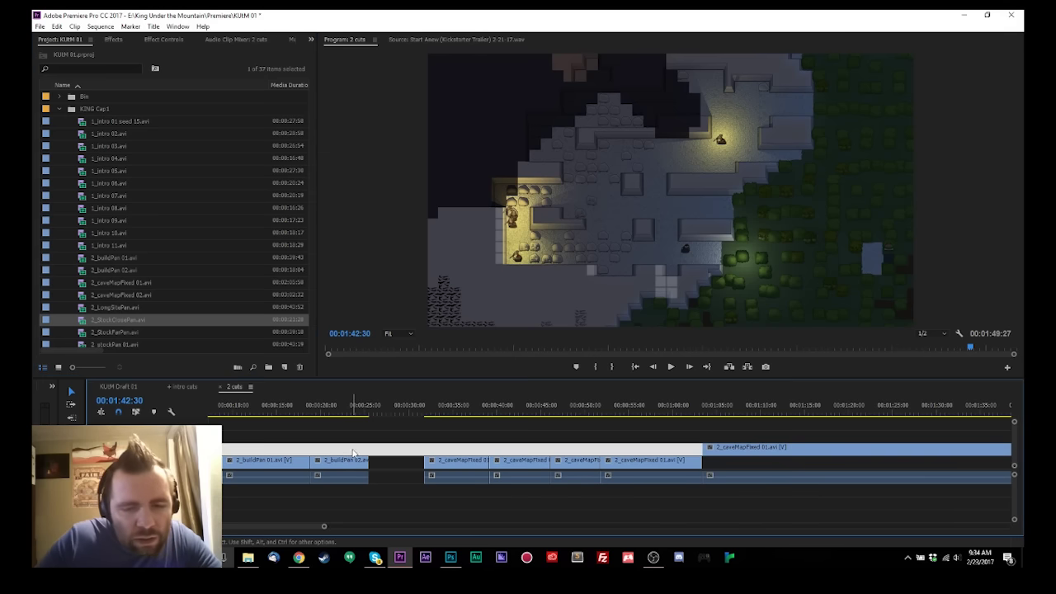
{"action": "scroll", "coordinate": [371, 474], "scroll_direction": "up", "scroll_amount": 2}
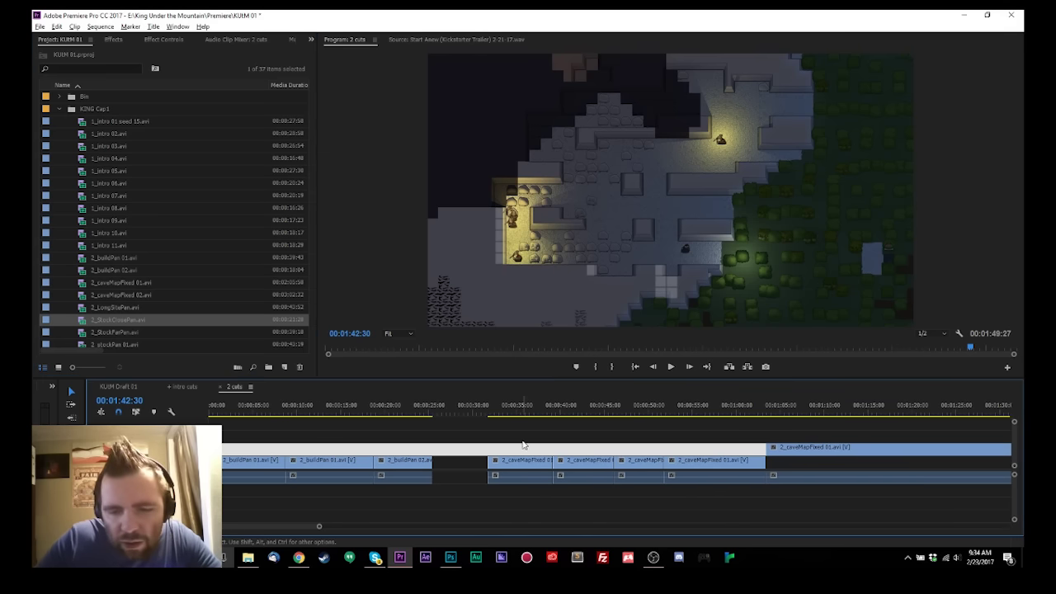
{"action": "scroll", "coordinate": [529, 446], "scroll_direction": "down", "scroll_amount": 3, "text": "alt"}
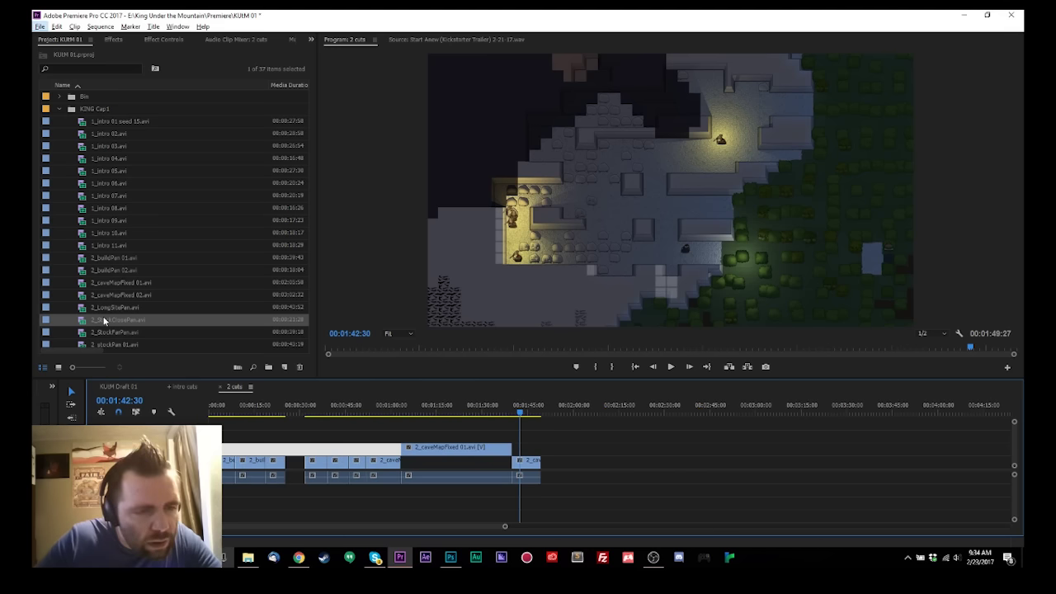
{"action": "left_click", "coordinate": [113, 344], "text": "shift"}
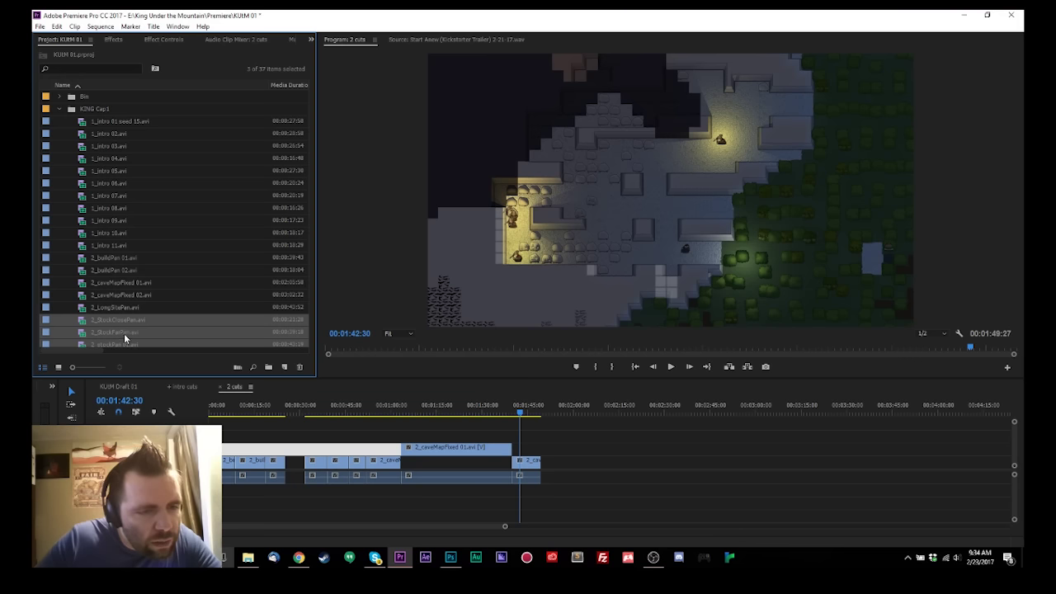
{"action": "left_click_drag", "start_coordinate": [112, 320], "coordinate": [645, 448]}
{"action": "left_click_drag", "start_coordinate": [587, 405], "coordinate": [731, 413]}
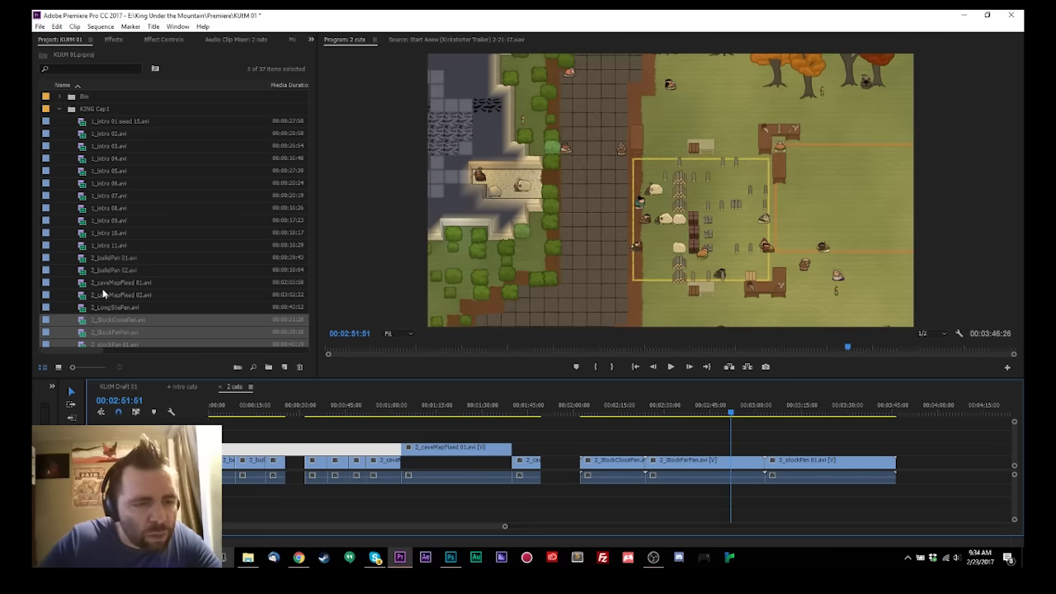
Step: Find 2_LongSitePan in the project, place it after a gap behind 2_stockPan 01, and skim the newly added clips
{"action": "scroll", "coordinate": [102, 289], "scroll_direction": "down", "scroll_amount": 4}
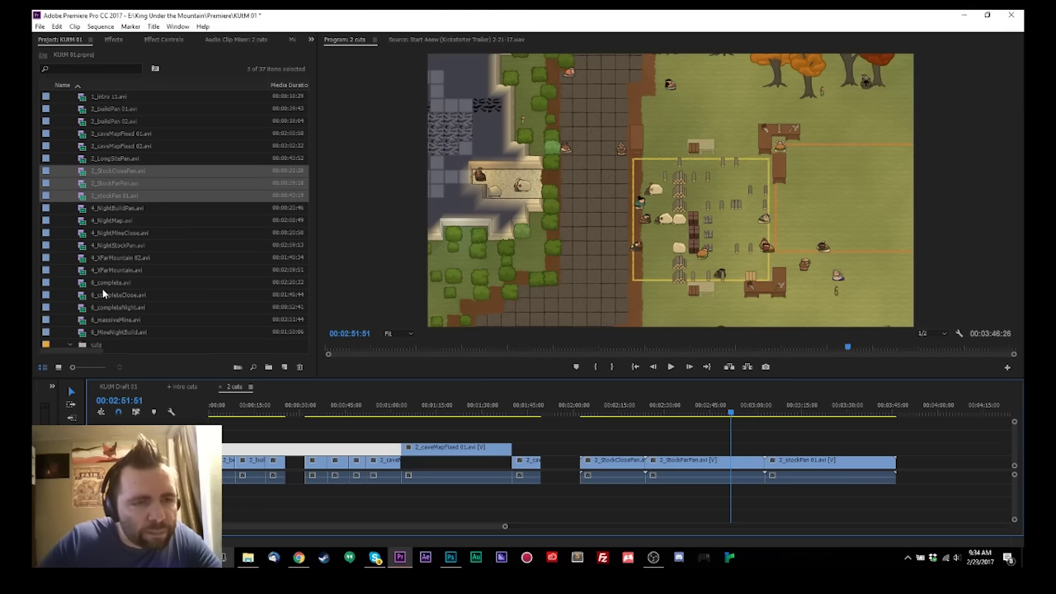
{"action": "scroll", "coordinate": [102, 288], "scroll_direction": "up", "scroll_amount": 1}
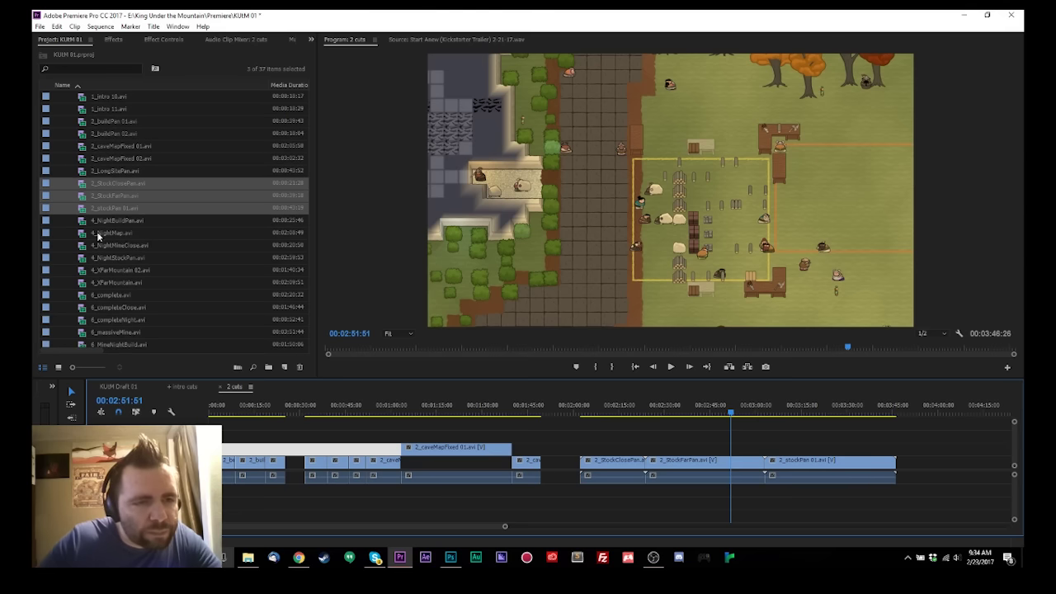
{"action": "left_click", "coordinate": [114, 147]}
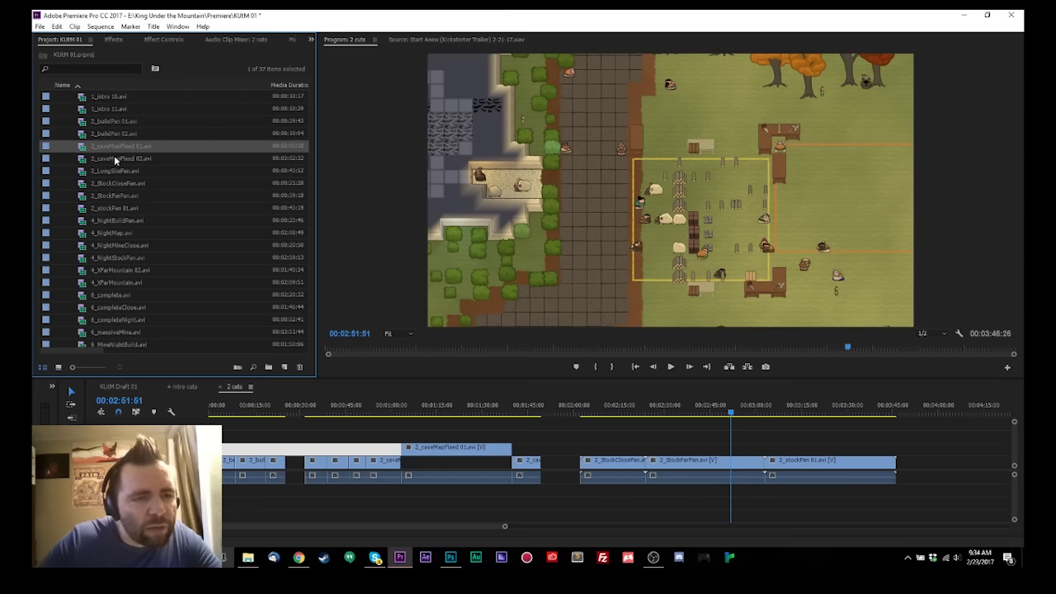
{"action": "scroll", "coordinate": [112, 151], "scroll_direction": "up", "scroll_amount": 3}
{"action": "scroll", "coordinate": [107, 173], "scroll_direction": "down", "scroll_amount": 1}
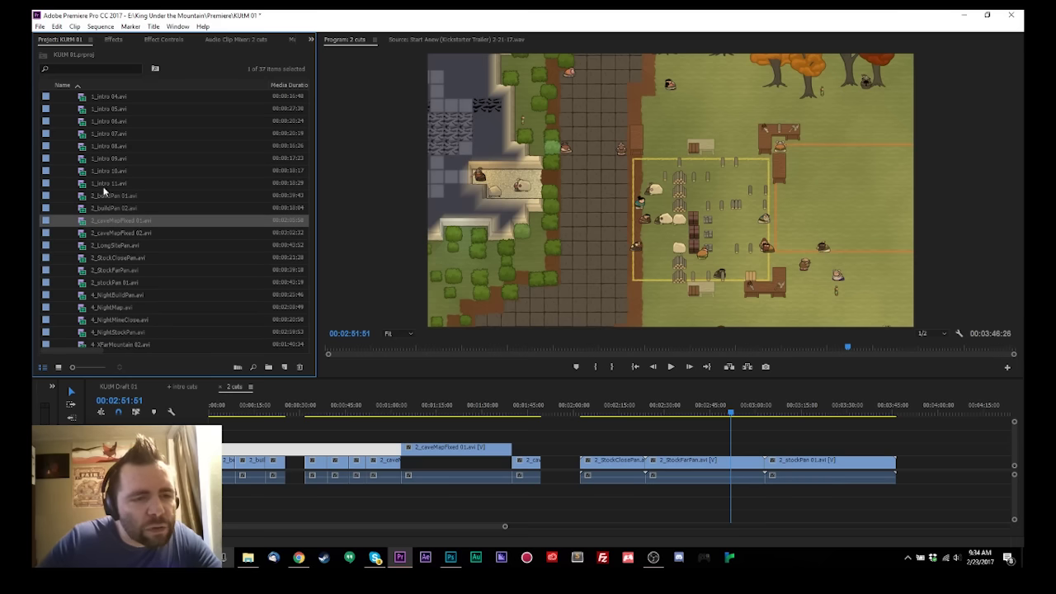
{"action": "left_click", "coordinate": [107, 247]}
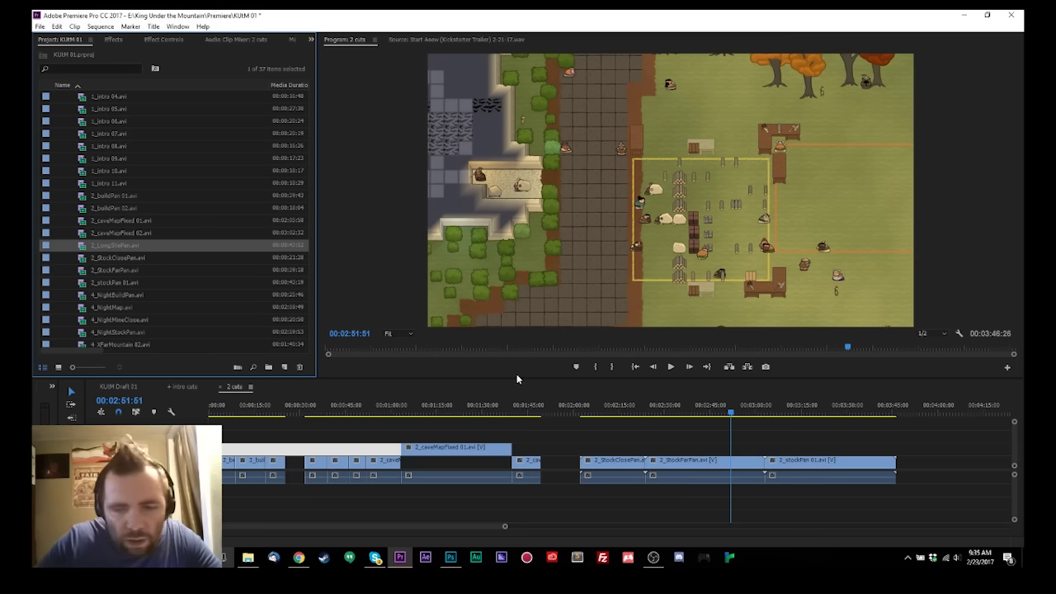
{"action": "key", "text": "minus"}
{"action": "key", "text": "minus"}
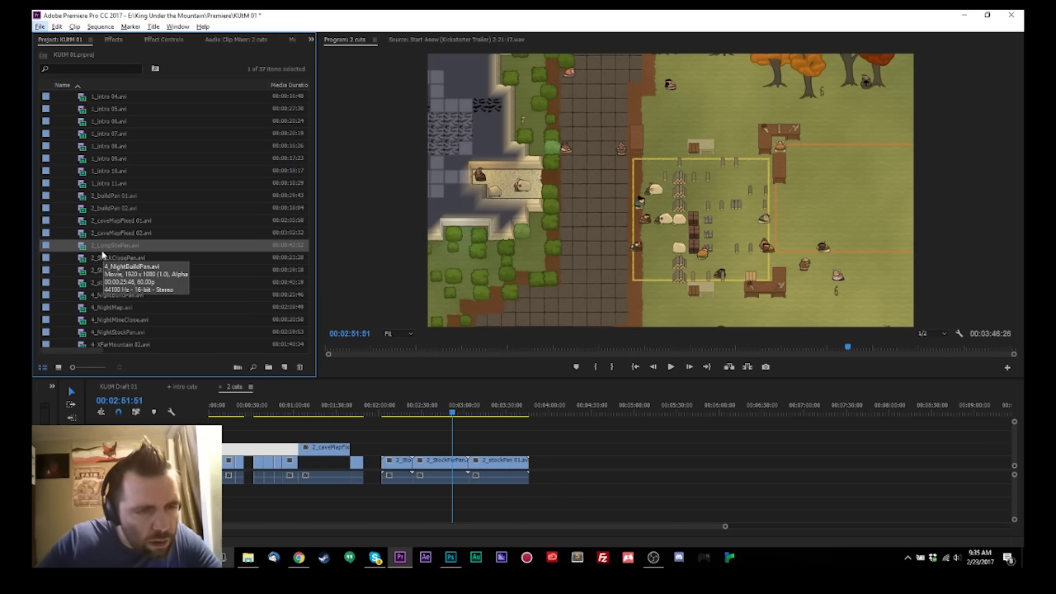
{"action": "left_click_drag", "start_coordinate": [113, 245], "coordinate": [558, 459]}
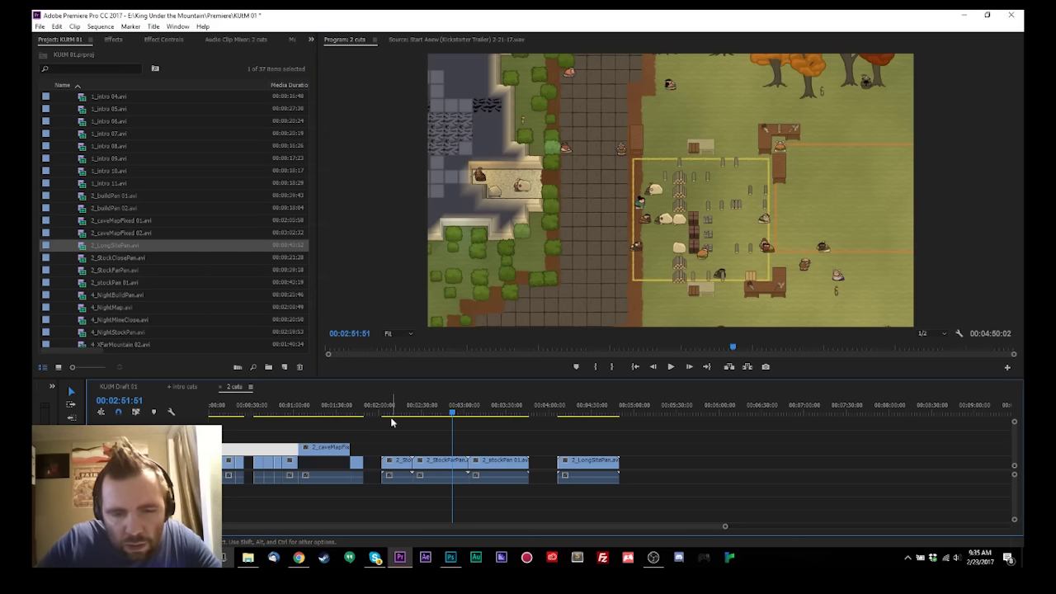
{"action": "left_click_drag", "start_coordinate": [393, 411], "coordinate": [584, 411]}
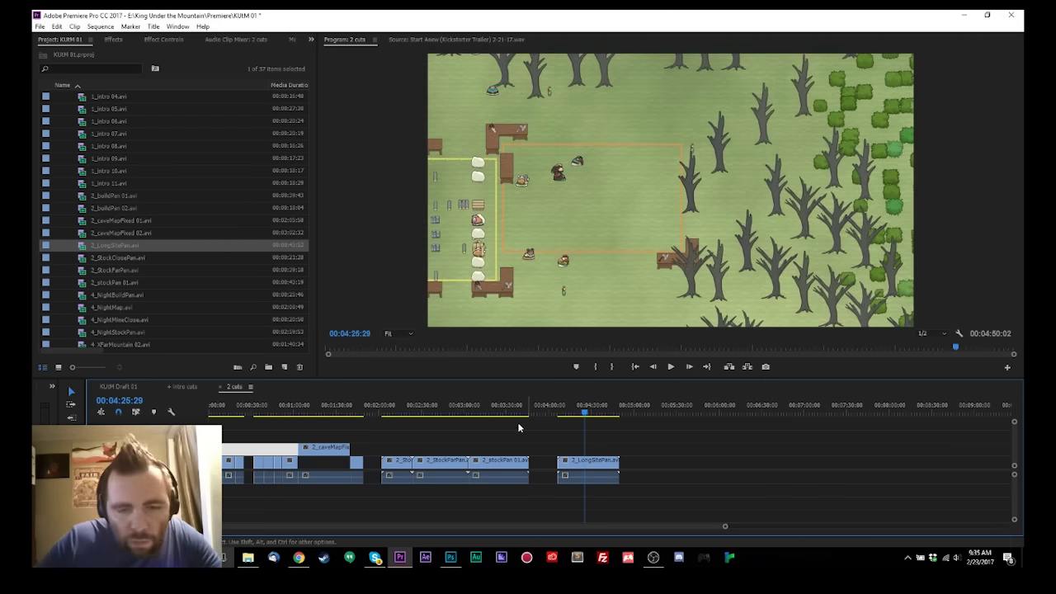
Step: Play through the opening of the 2_StockClosePan clip in short stretches to judge where its usable pan begins
{"action": "left_click", "coordinate": [385, 406]}
{"action": "left_click", "coordinate": [384, 406]}
{"action": "key", "text": "space"}
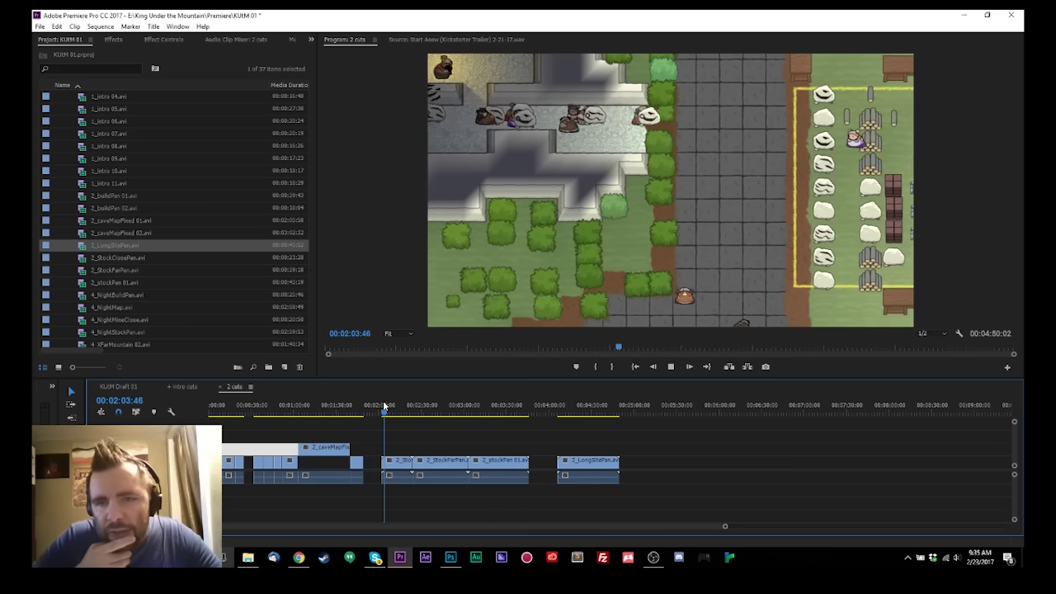
{"action": "key", "text": "space"}
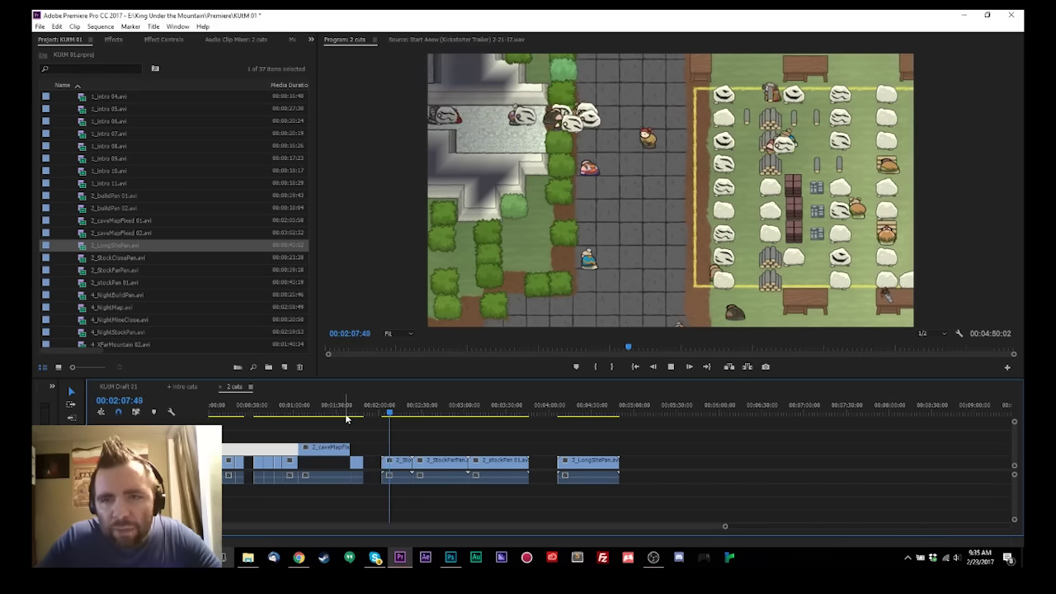
{"action": "key", "text": "space"}
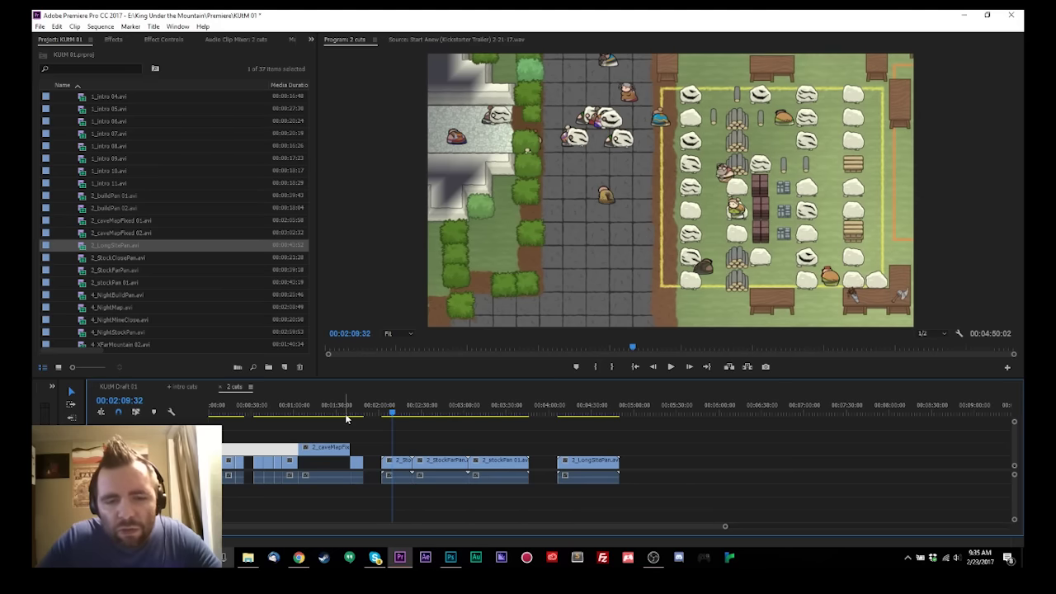
{"action": "key", "text": "space"}
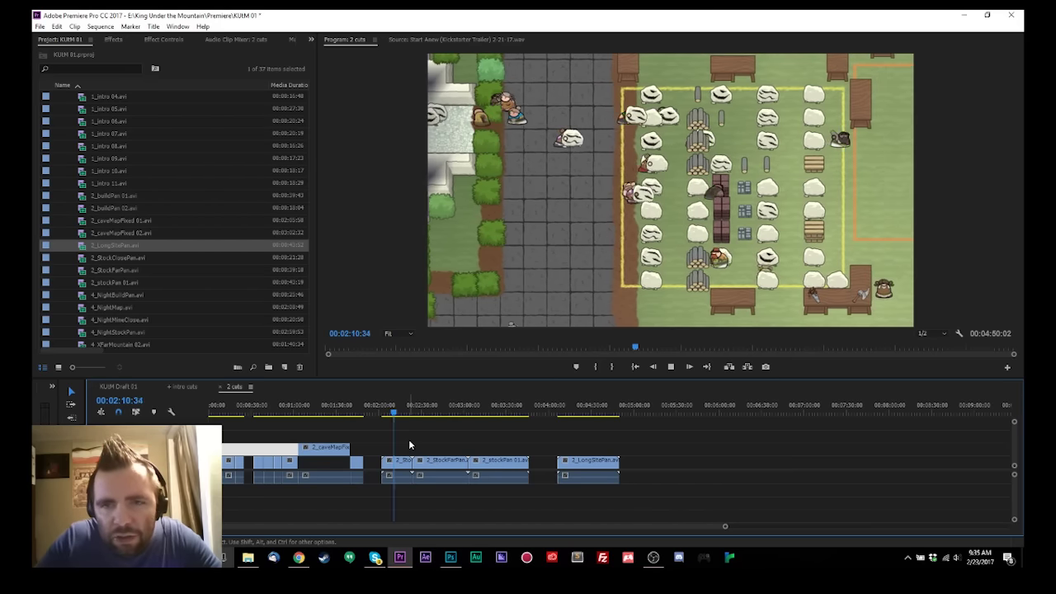
{"action": "key", "text": "space"}
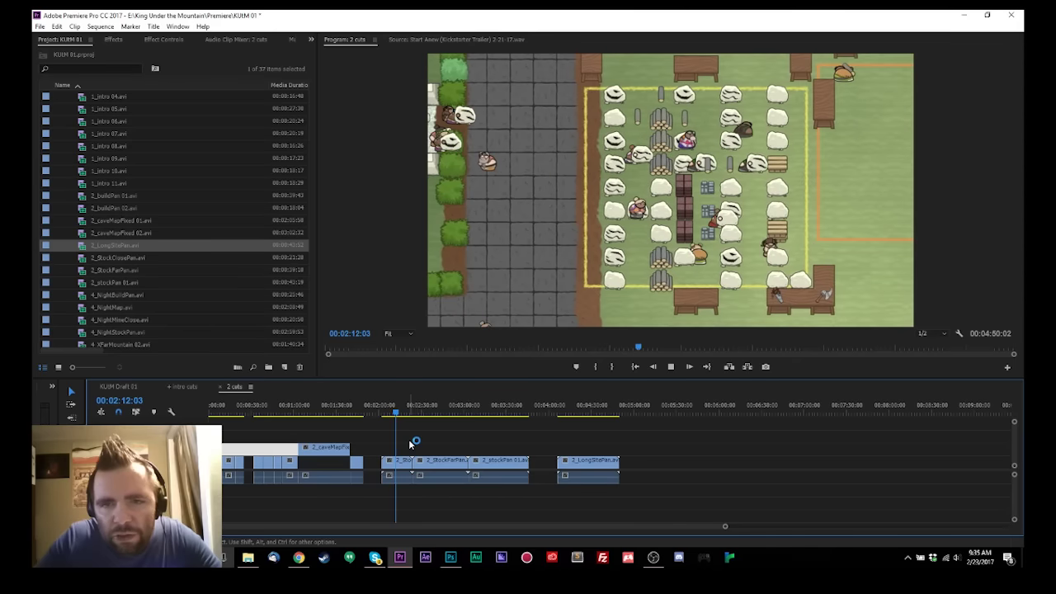
{"action": "key", "text": "space"}
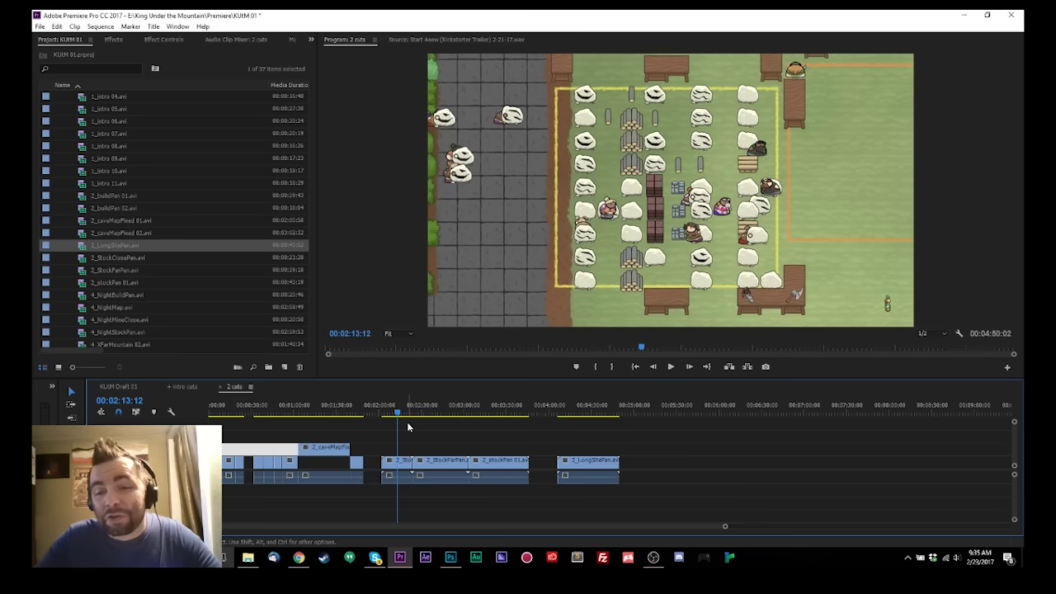
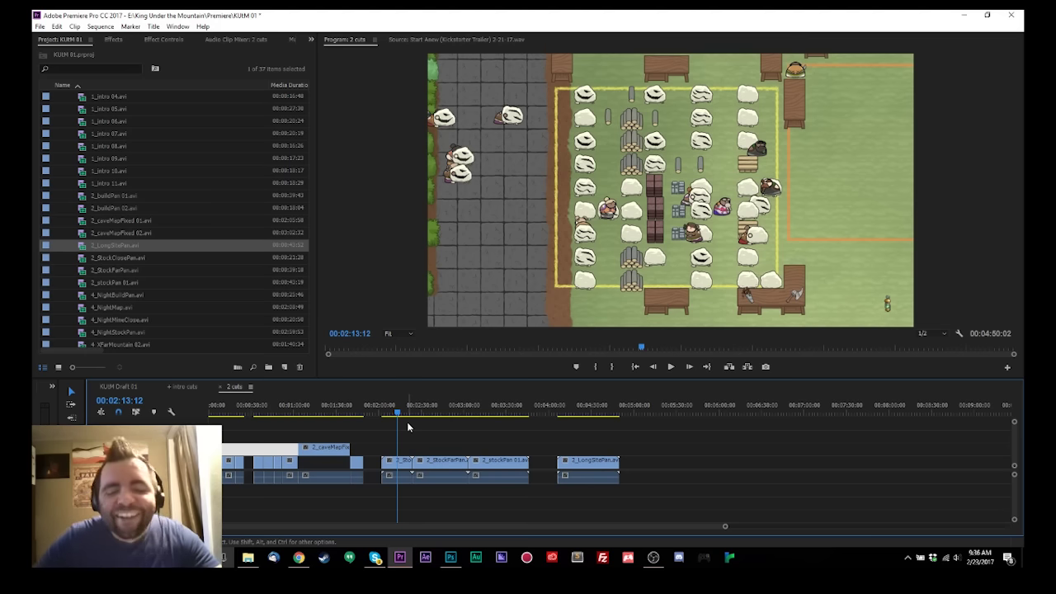
Step: Cut off about the first 6 seconds of 2_StockClosePan and close the gap
{"action": "left_click", "coordinate": [383, 412]}
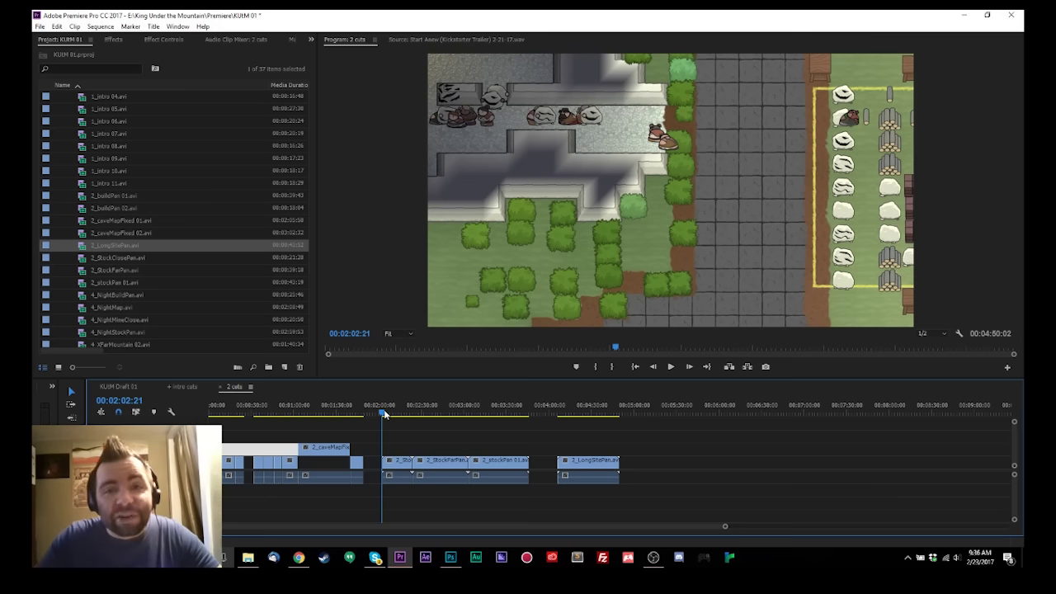
{"action": "scroll", "coordinate": [387, 481], "scroll_direction": "up", "scroll_amount": 2}
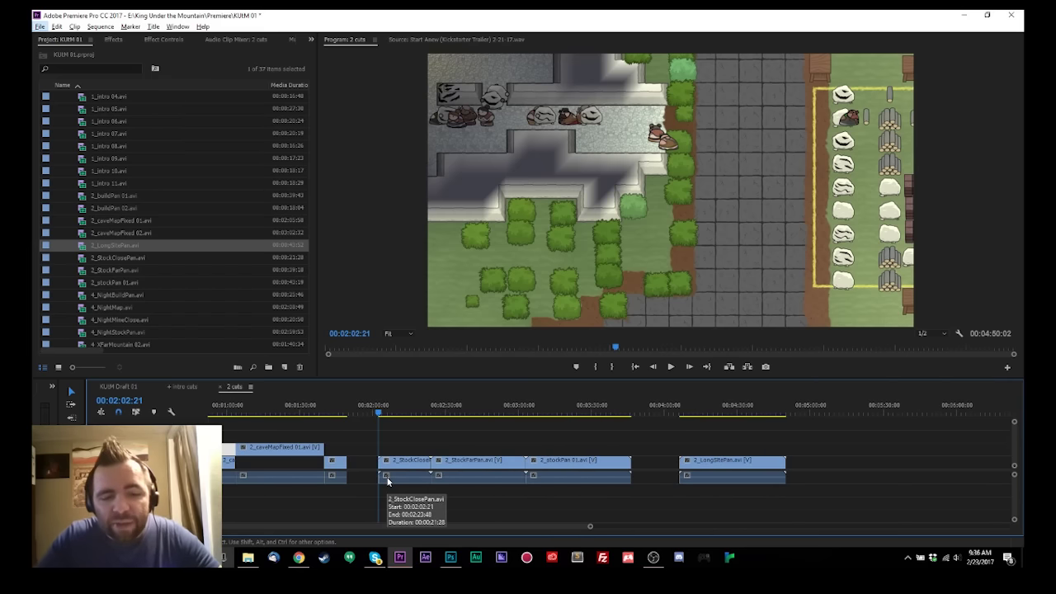
{"action": "left_click", "coordinate": [388, 414]}
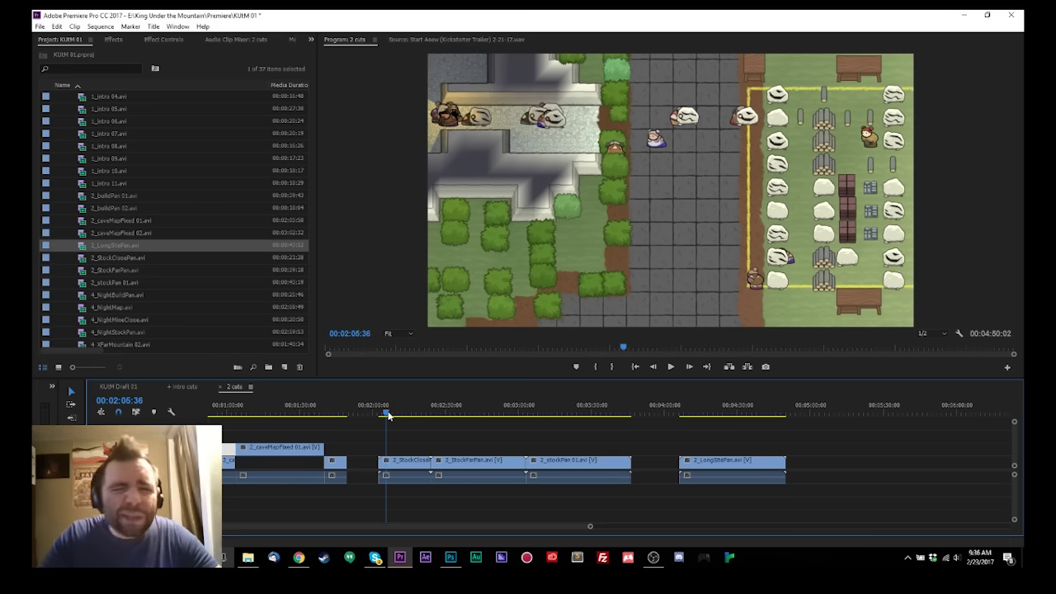
{"action": "left_click_drag", "start_coordinate": [387, 414], "coordinate": [420, 419]}
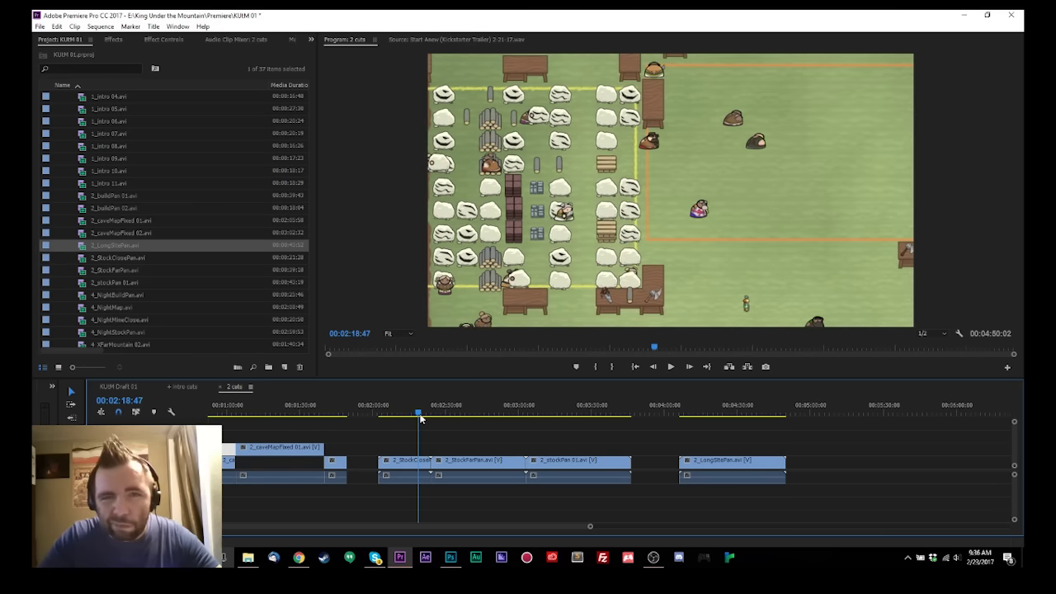
{"action": "left_click_drag", "start_coordinate": [420, 419], "coordinate": [363, 499]}
{"action": "key", "text": "shift+Delete"}
Step: Play the shortened 2_StockClosePan and trim its end back to 00:02:14:19, closing the gap
{"action": "key", "text": "space"}
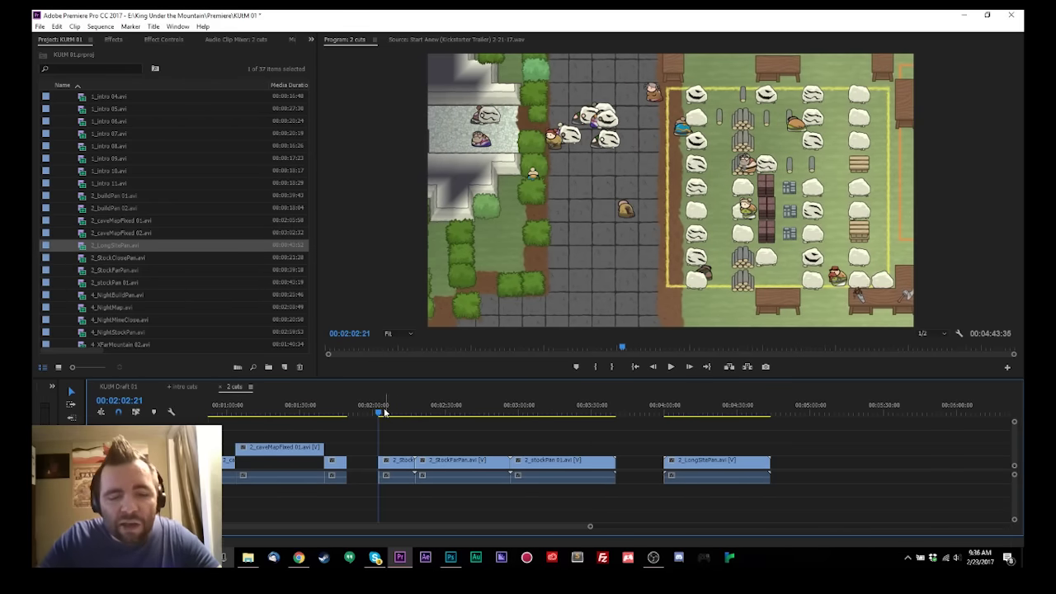
{"action": "left_click_drag", "start_coordinate": [400, 418], "coordinate": [410, 419]}
{"action": "key", "text": "ctrl+k"}
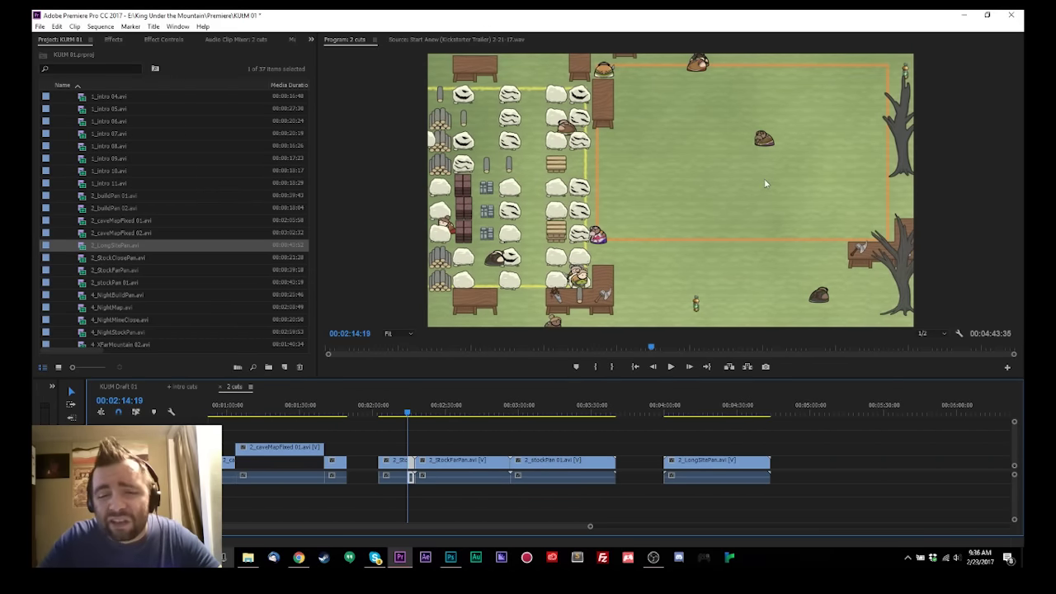
{"action": "key", "text": "w"}
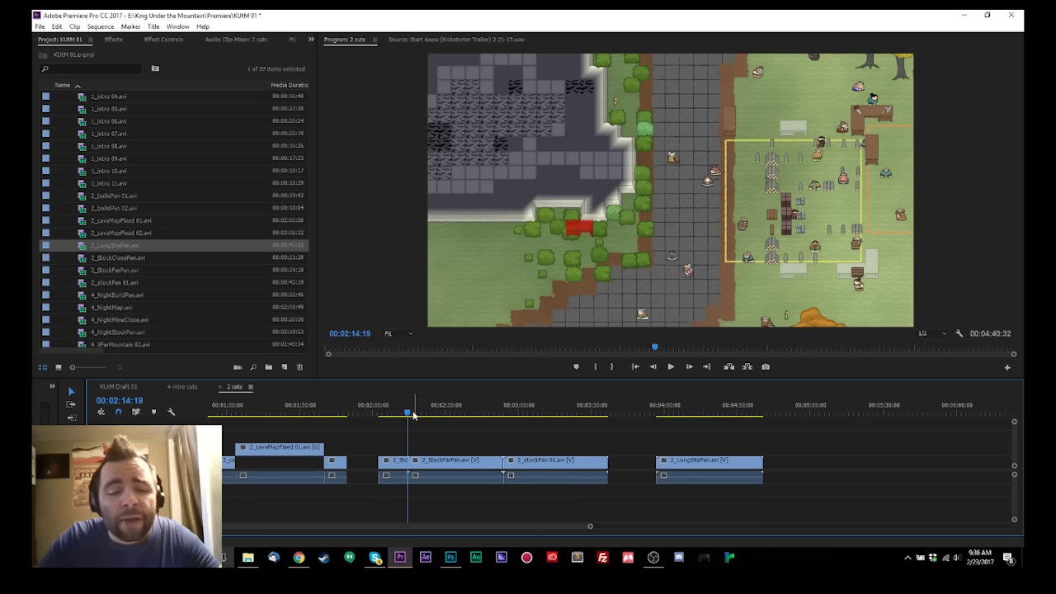
Step: Skim 2_StockFarPan, split it at 00:02:37:39 and ripple delete the part before the split
{"action": "mouse_move", "coordinate": [410, 415]}
{"action": "left_mouse_down"}
{"action": "mouse_move", "coordinate": [468, 420]}
{"action": "mouse_move", "coordinate": [420, 429]}
{"action": "left_mouse_up"}
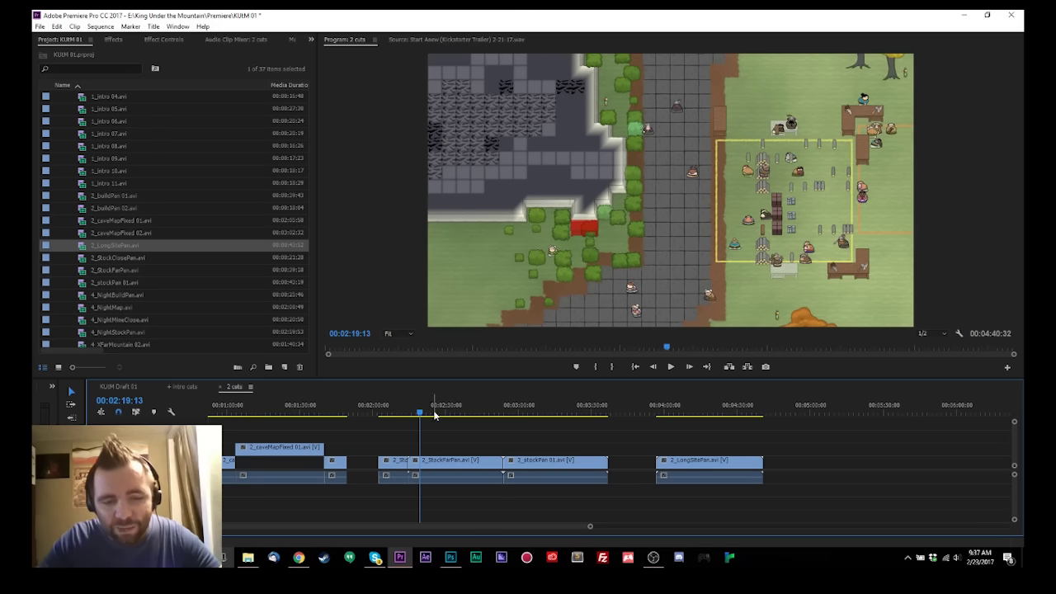
{"action": "left_click_drag", "start_coordinate": [424, 414], "coordinate": [451, 418]}
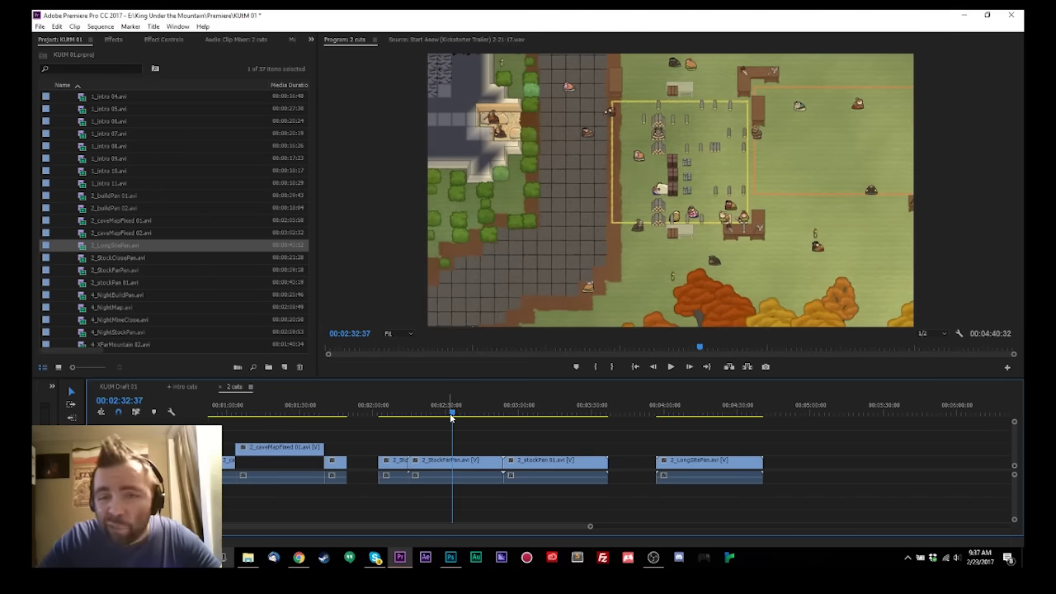
{"action": "left_click_drag", "start_coordinate": [450, 417], "coordinate": [443, 417]}
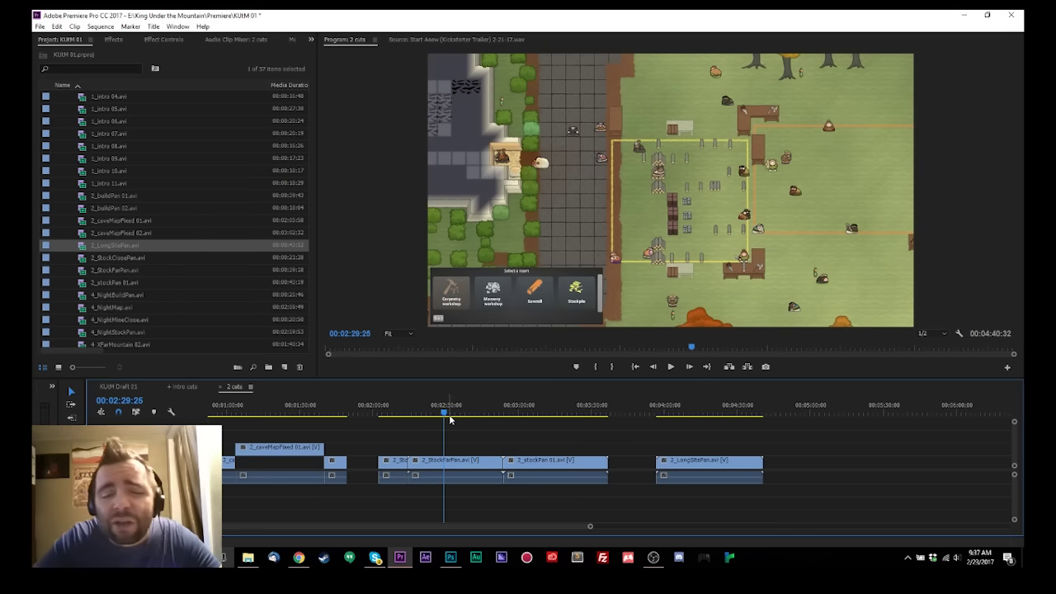
{"action": "key", "text": "space"}
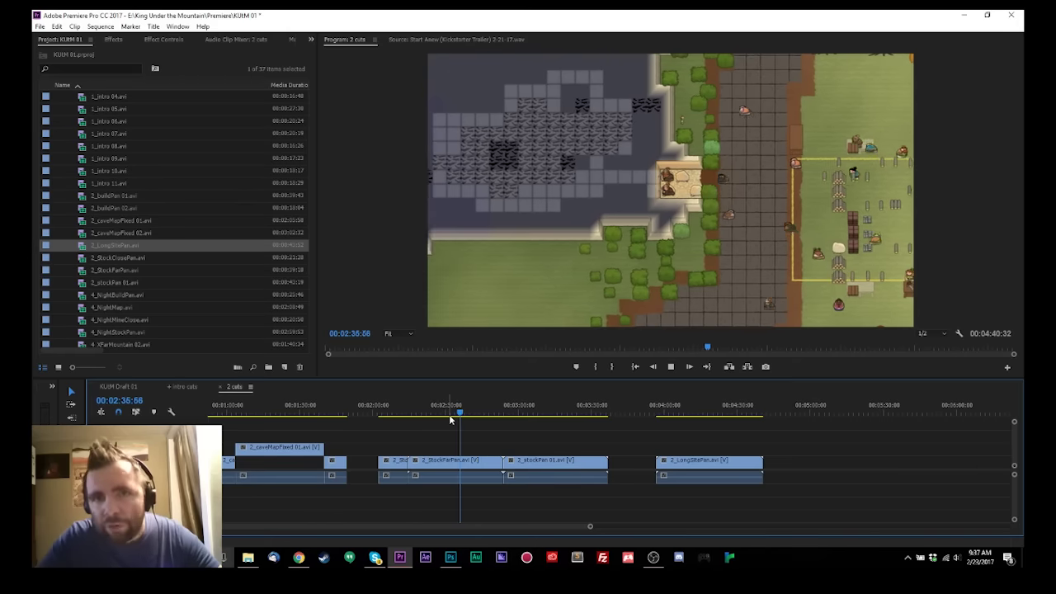
{"action": "key", "text": "space"}
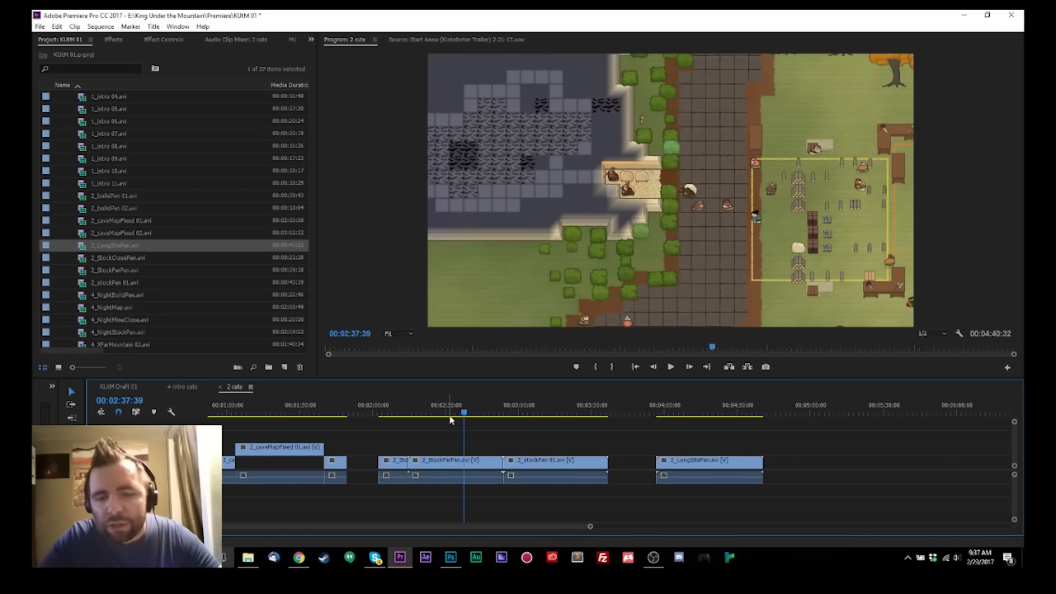
{"action": "left_click_drag", "start_coordinate": [450, 417], "coordinate": [419, 472]}
{"action": "left_click", "coordinate": [426, 477]}
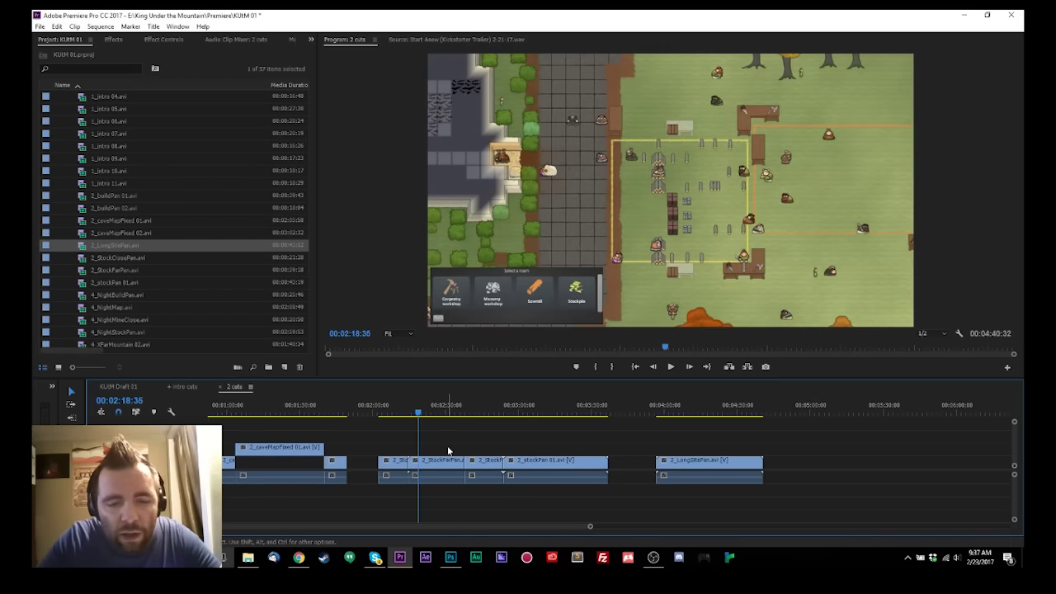
{"action": "key", "text": "shift+Delete"}
Step: Trim the end of 2_StockFarPan to 00:02:27:06, closing the gap, and move its video up two tracks
{"action": "key", "text": "space"}
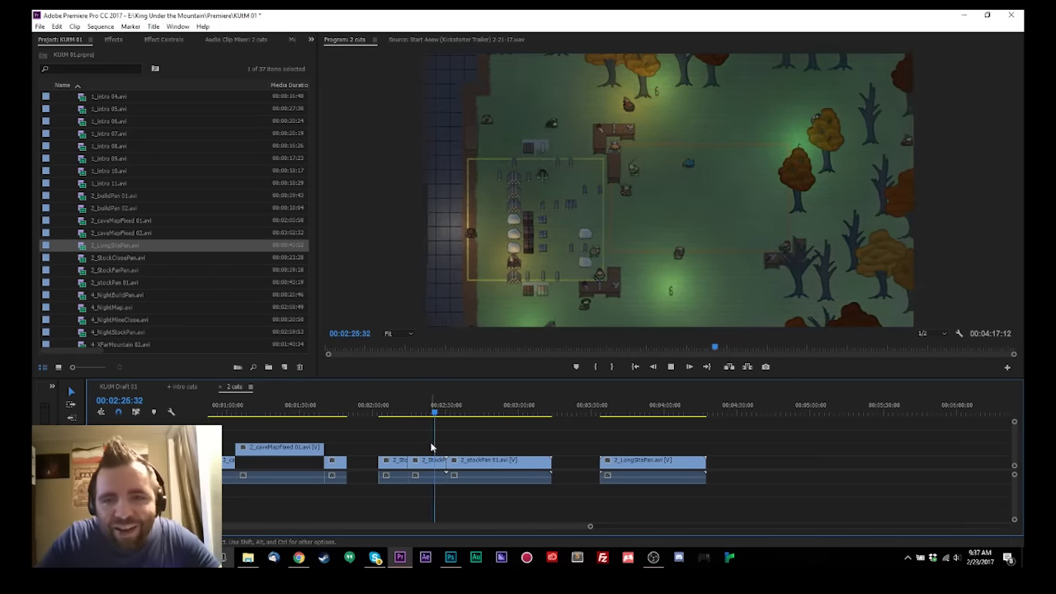
{"action": "key", "text": "space"}
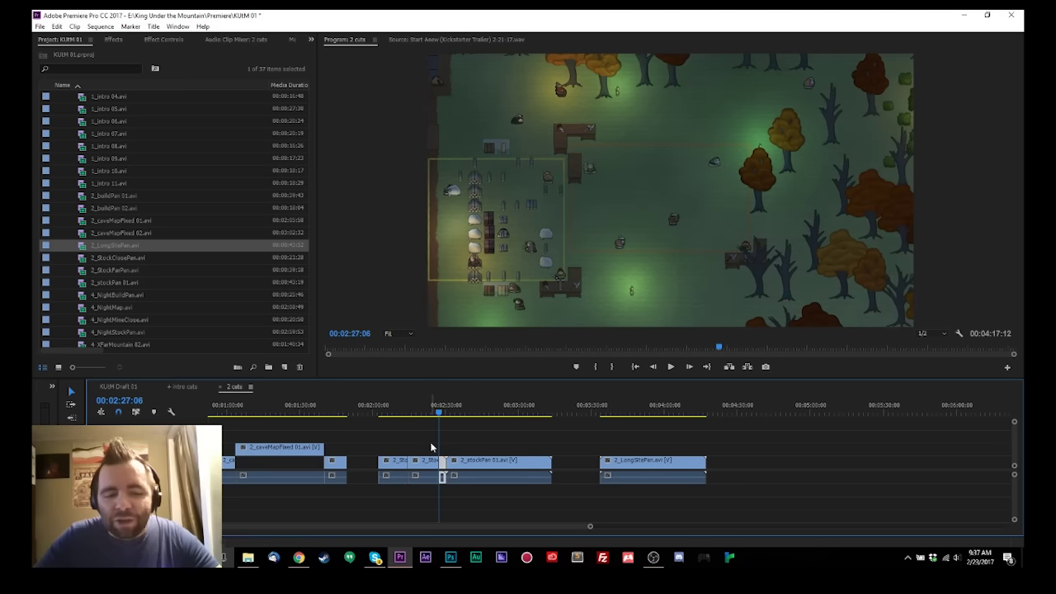
{"action": "left_click_drag", "start_coordinate": [431, 460], "coordinate": [431, 446]}
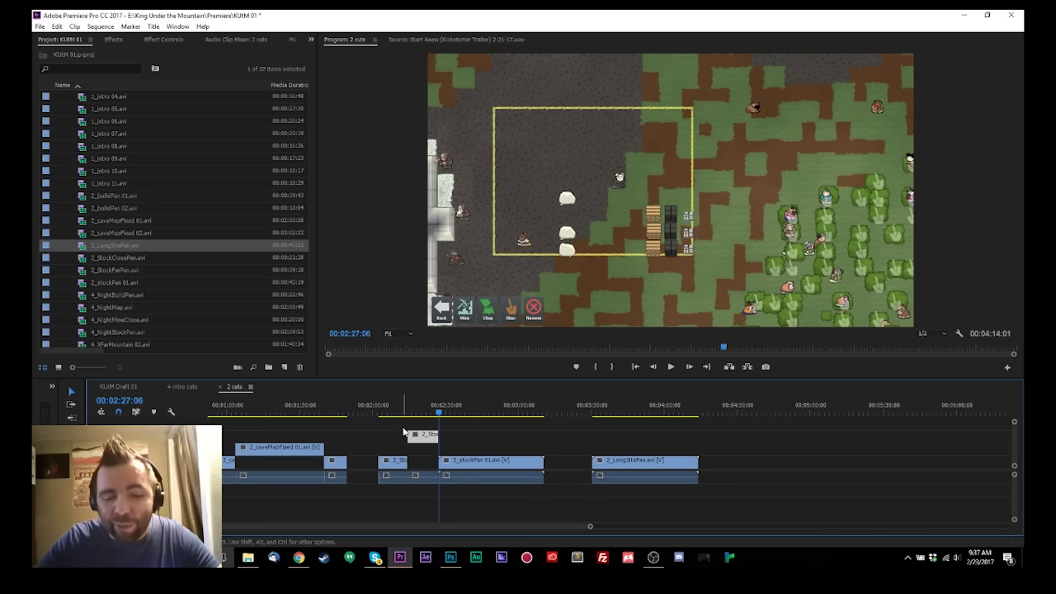
Step: Play 2_stockPan 01 from its start, split it at 00:02:41:46 and ripple delete the opening part
{"action": "left_click", "coordinate": [456, 413]}
{"action": "mouse_move", "coordinate": [456, 412]}
{"action": "left_mouse_down"}
{"action": "mouse_move", "coordinate": [482, 421]}
{"action": "mouse_move", "coordinate": [451, 423]}
{"action": "mouse_move", "coordinate": [481, 424]}
{"action": "mouse_move", "coordinate": [448, 423]}
{"action": "left_mouse_up"}
{"action": "key", "text": "space"}
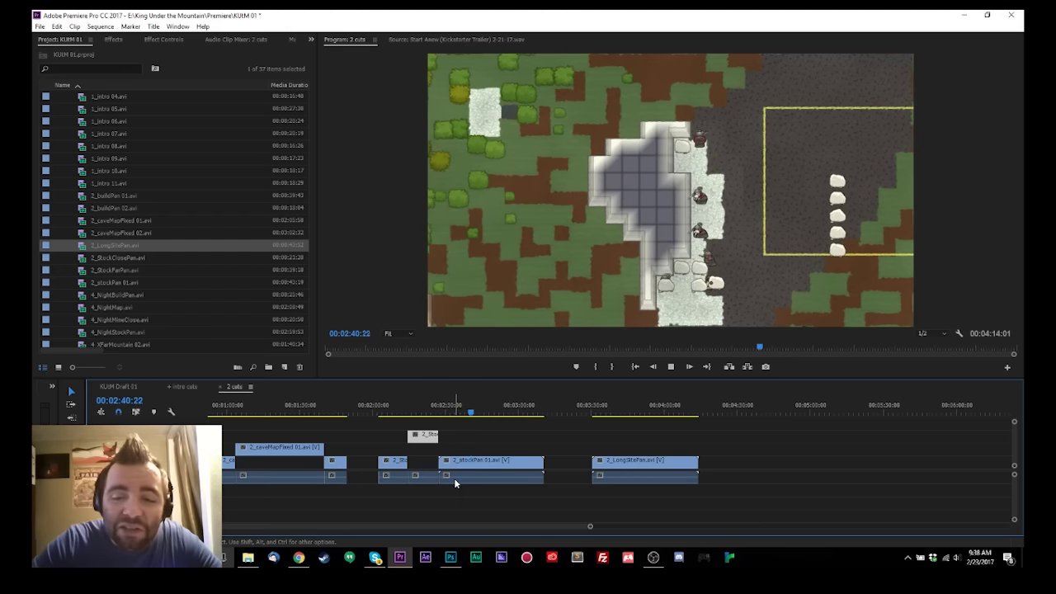
{"action": "key", "text": "space"}
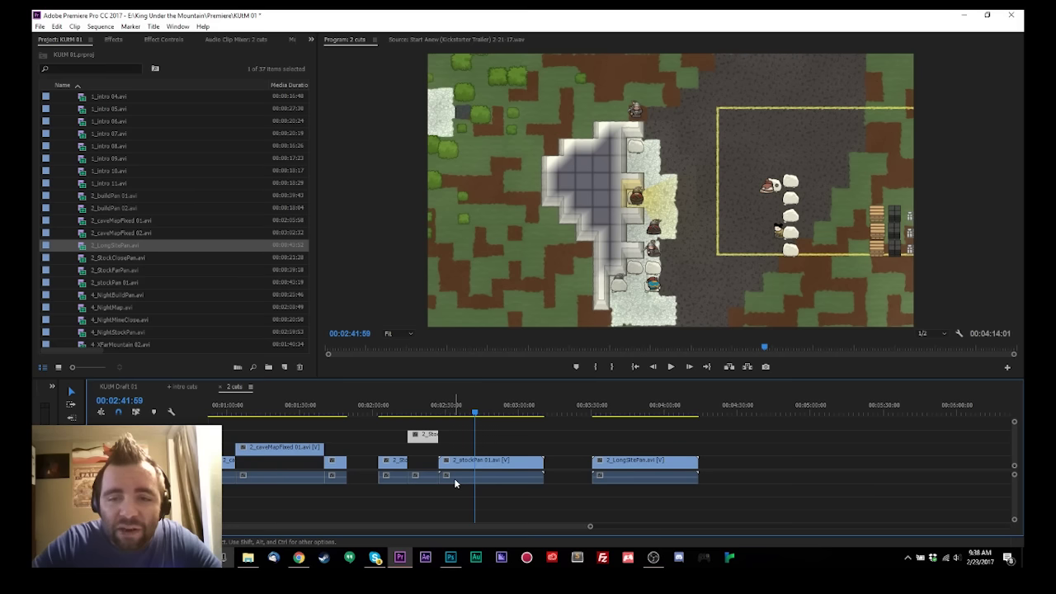
{"action": "key", "text": "space"}
{"action": "key", "text": "space"}
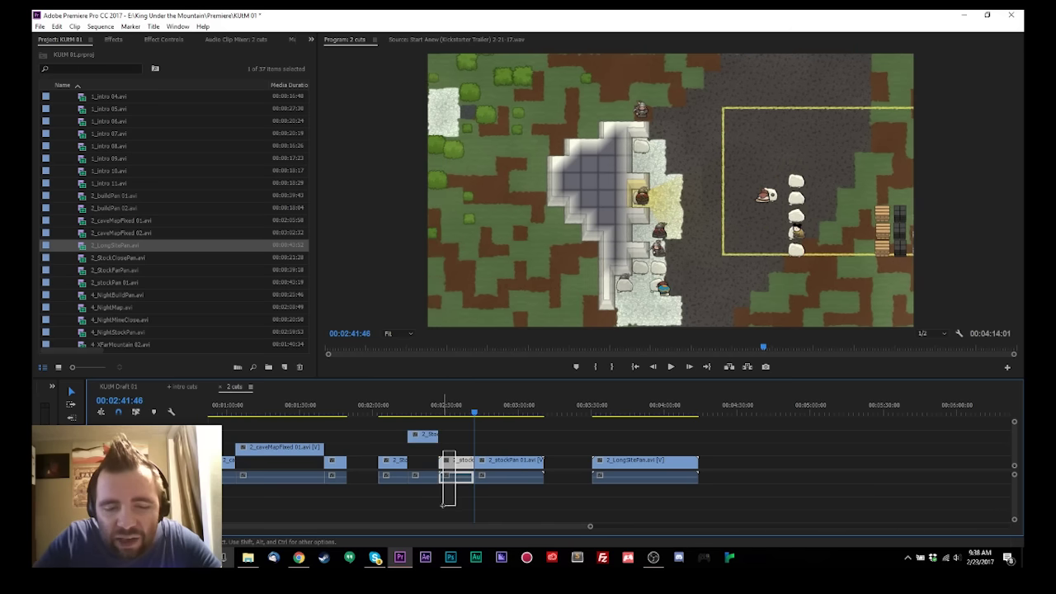
{"action": "key", "text": "q"}
Step: Split the remaining 2_stockPan 01 at 00:02:39:25 and move the first segment's video up one track
{"action": "key", "text": "space"}
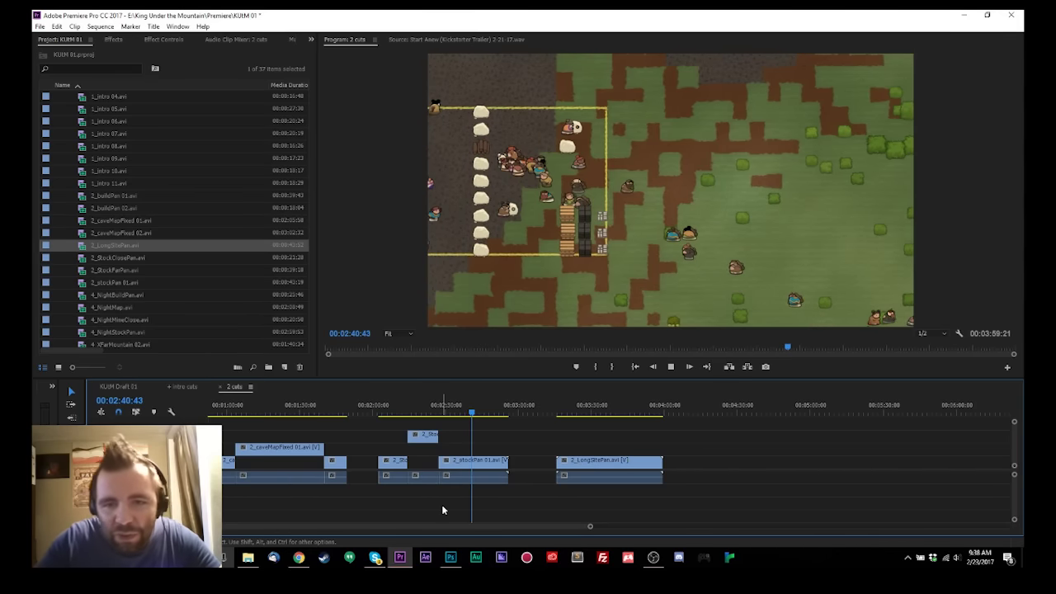
{"action": "mouse_move", "coordinate": [472, 412]}
{"action": "left_mouse_down"}
{"action": "mouse_move", "coordinate": [459, 418]}
{"action": "mouse_move", "coordinate": [470, 423]}
{"action": "left_mouse_up"}
{"action": "key", "text": "ctrl+k"}
{"action": "left_click", "coordinate": [456, 459]}
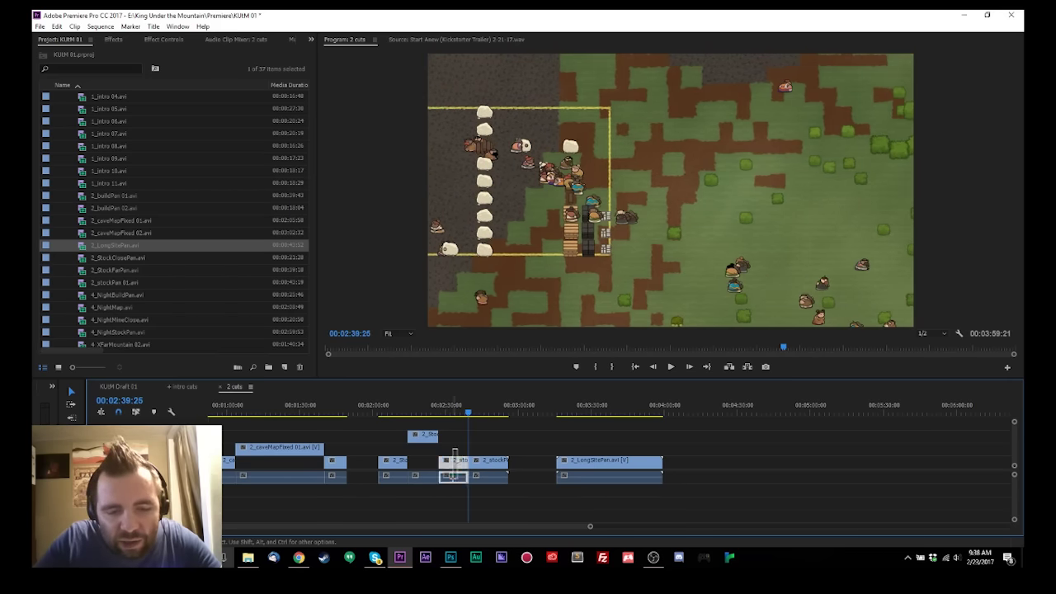
{"action": "left_click_drag", "start_coordinate": [455, 465], "coordinate": [455, 452]}
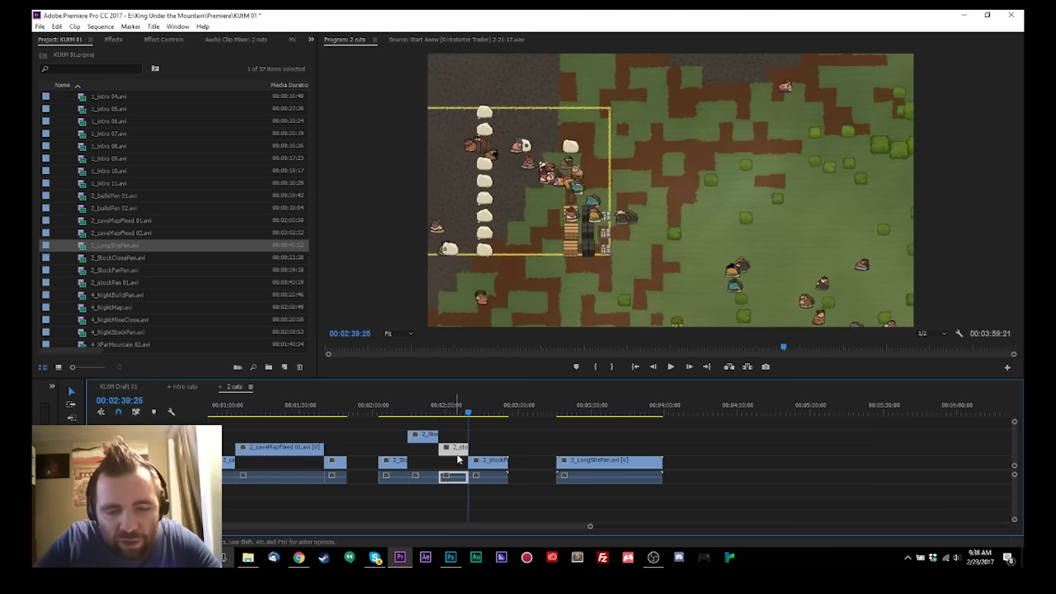
Step: Trim the last 2_stockPan 01 segment's end at 00:02:53:24 and ripple delete its opening up to 00:02:42:24
{"action": "key", "text": "space"}
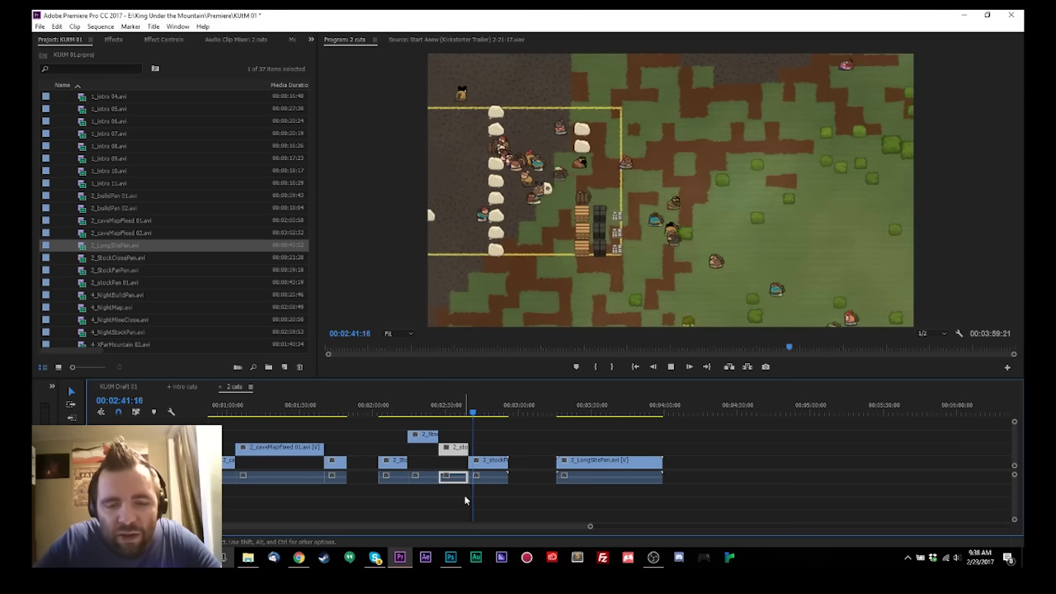
{"action": "left_click_drag", "start_coordinate": [475, 410], "coordinate": [495, 417]}
{"action": "key", "text": "space"}
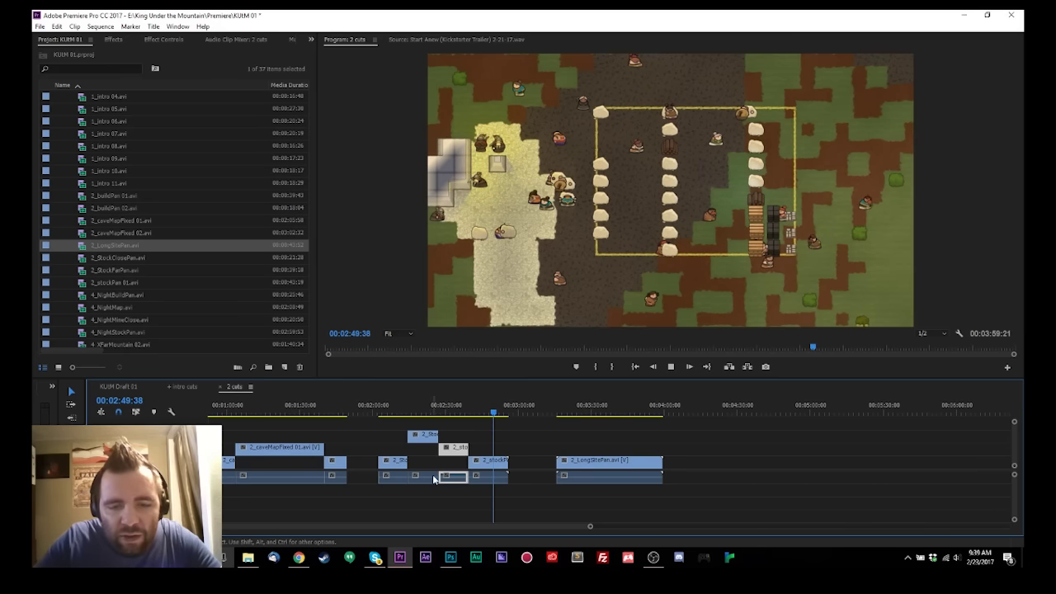
{"action": "left_click_drag", "start_coordinate": [485, 420], "coordinate": [480, 417]}
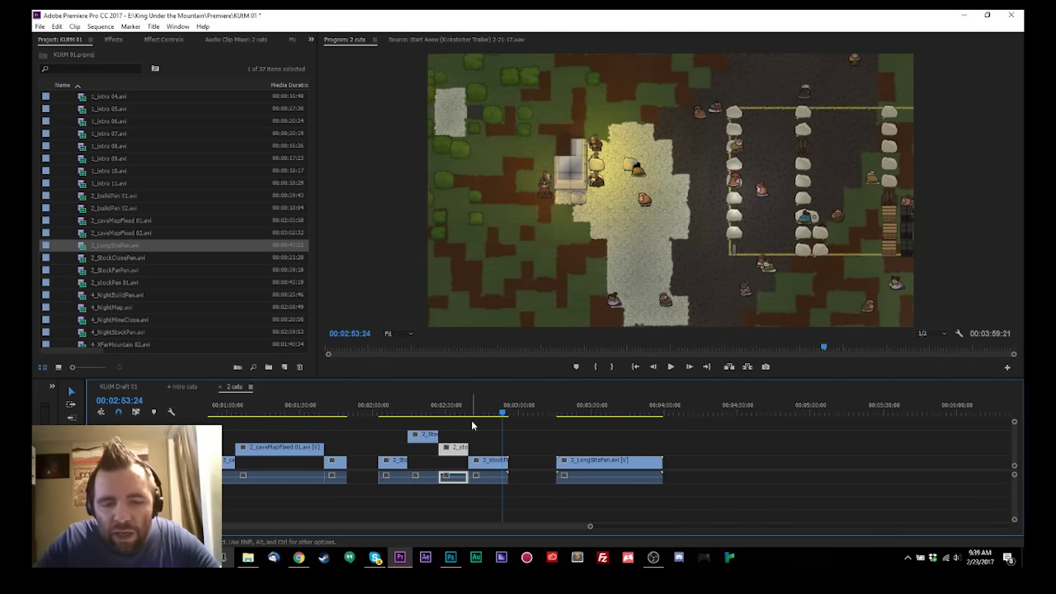
{"action": "key", "text": "w"}
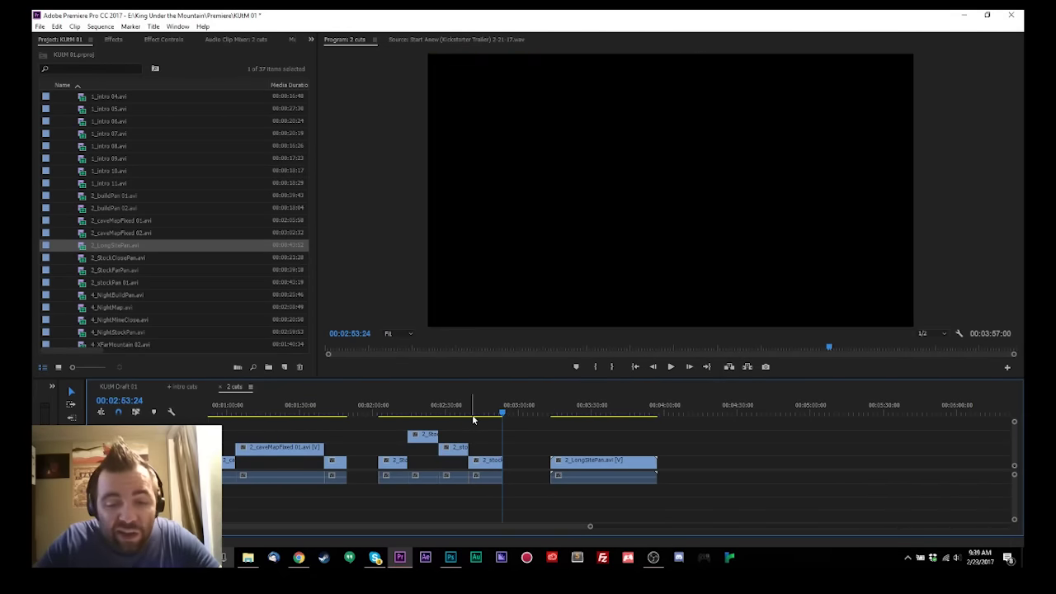
{"action": "left_click_drag", "start_coordinate": [469, 412], "coordinate": [471, 417]}
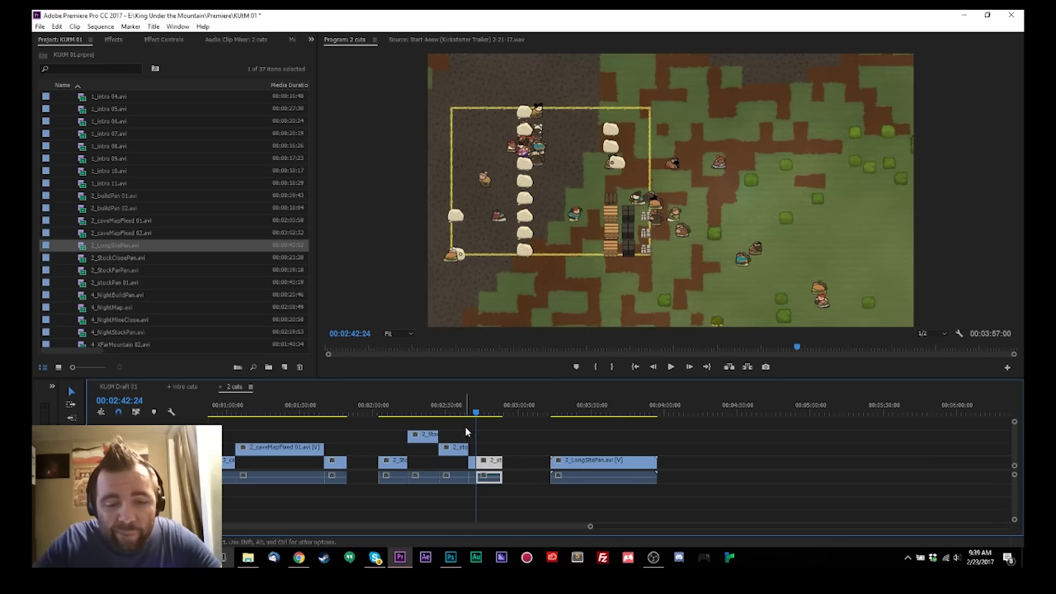
{"action": "key", "text": "w"}
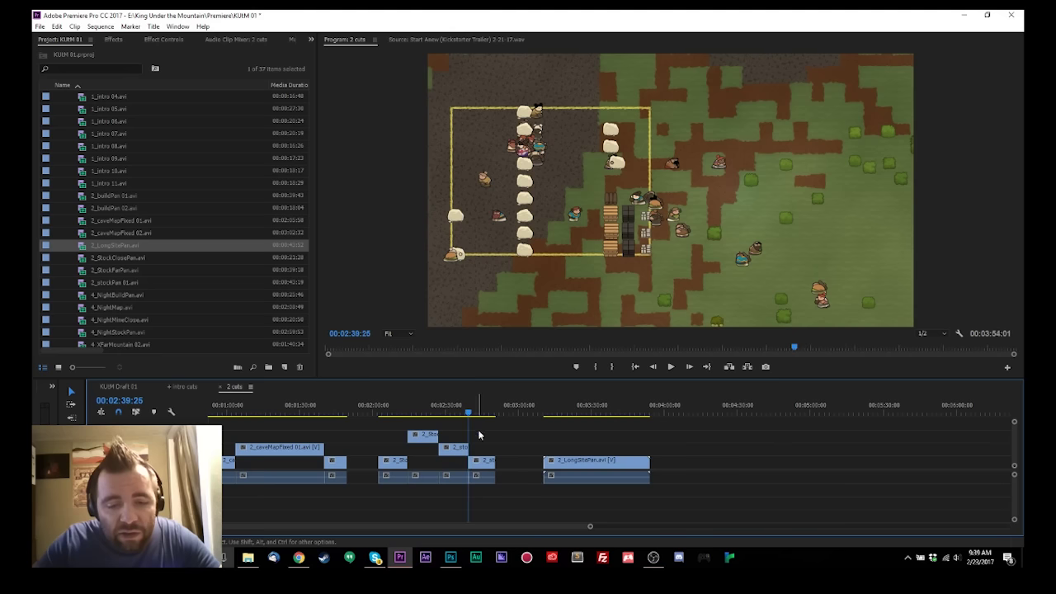
Step: Move the last 2_stockPan 01 segment's video up two tracks and split 2_LongSitePan at 00:03:14:56
{"action": "left_click_drag", "start_coordinate": [479, 466], "coordinate": [473, 424]}
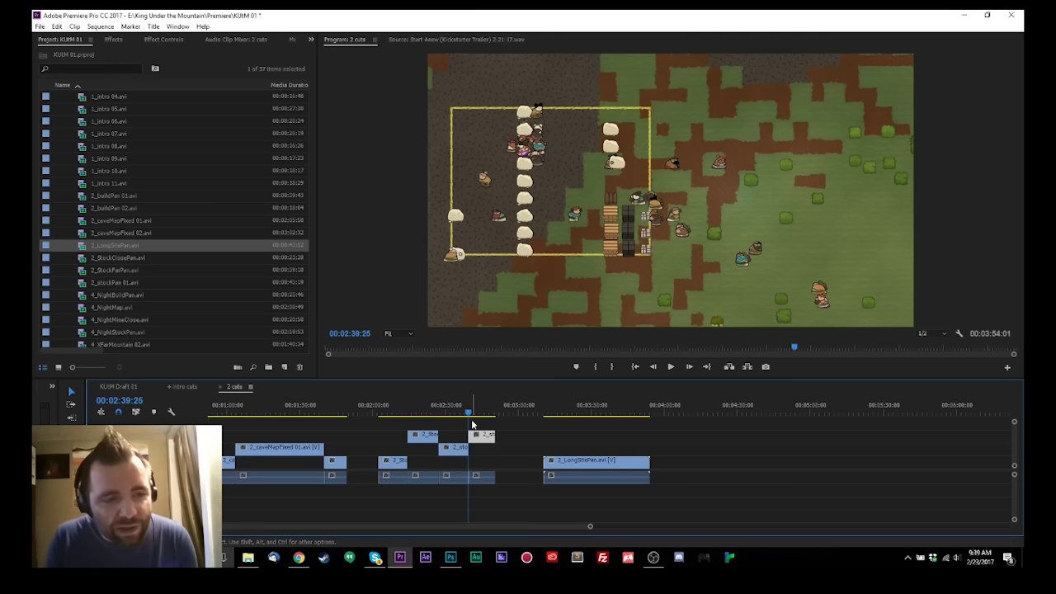
{"action": "left_click", "coordinate": [545, 411]}
{"action": "key", "text": "space"}
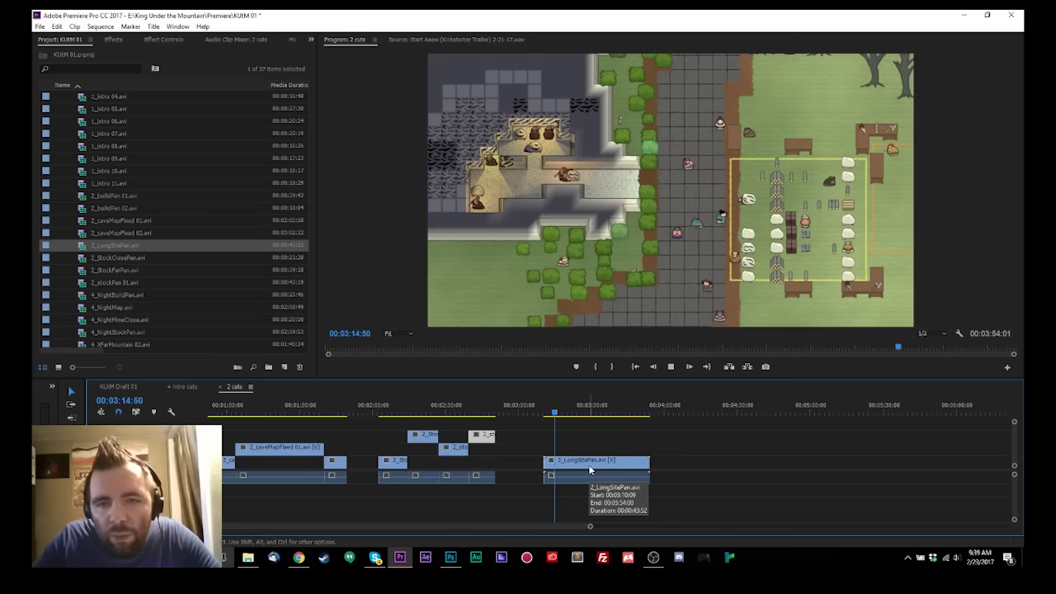
{"action": "key", "text": "space"}
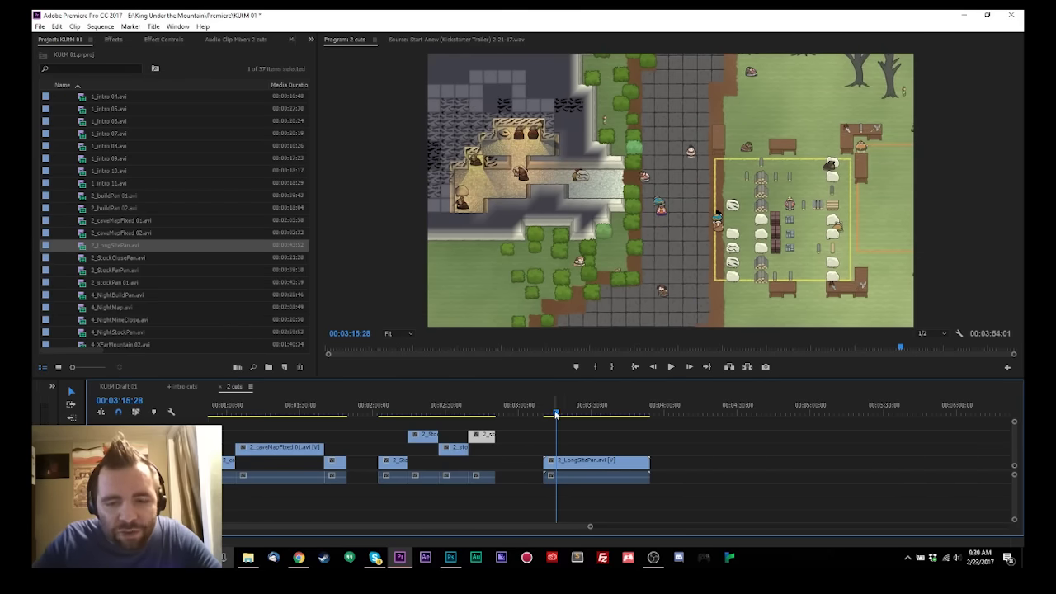
{"action": "left_click_drag", "start_coordinate": [556, 414], "coordinate": [555, 414]}
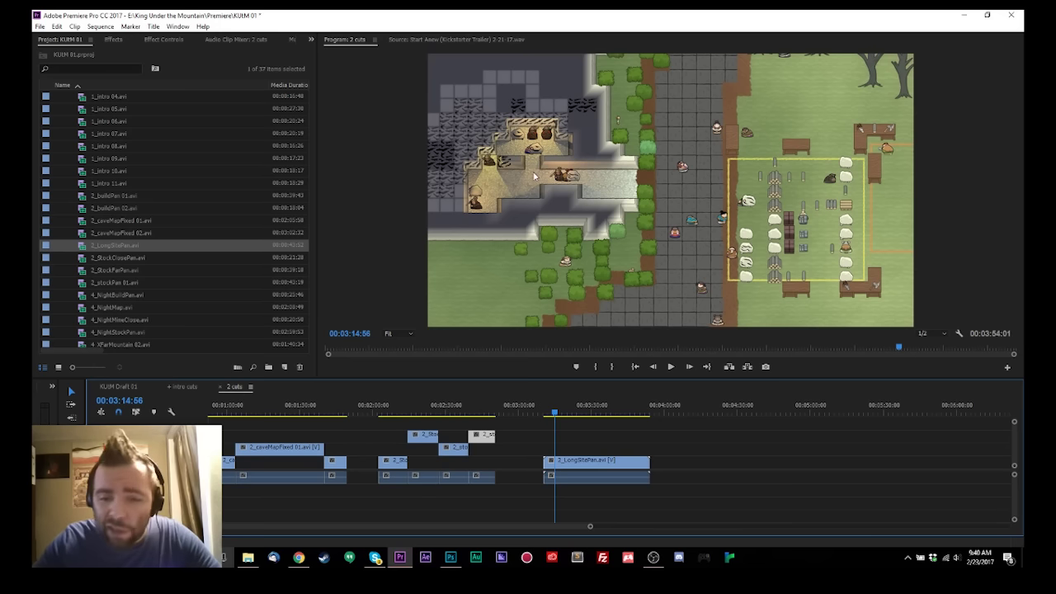
Step: Play 2_LongSitePan onward from the cut and split it again at about 00:03:26
{"action": "key", "text": "space"}
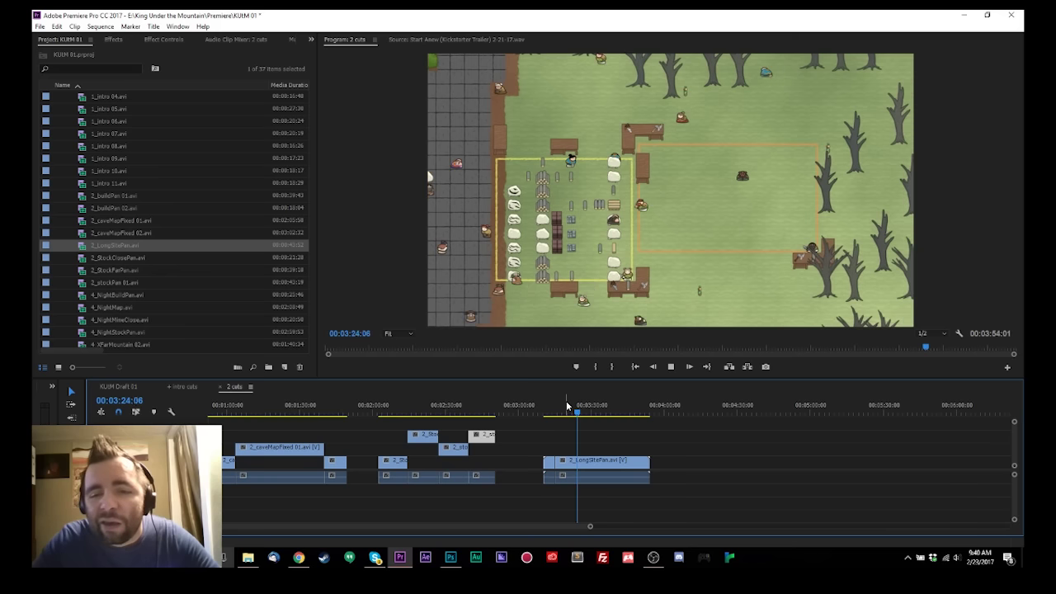
{"action": "key", "text": "space"}
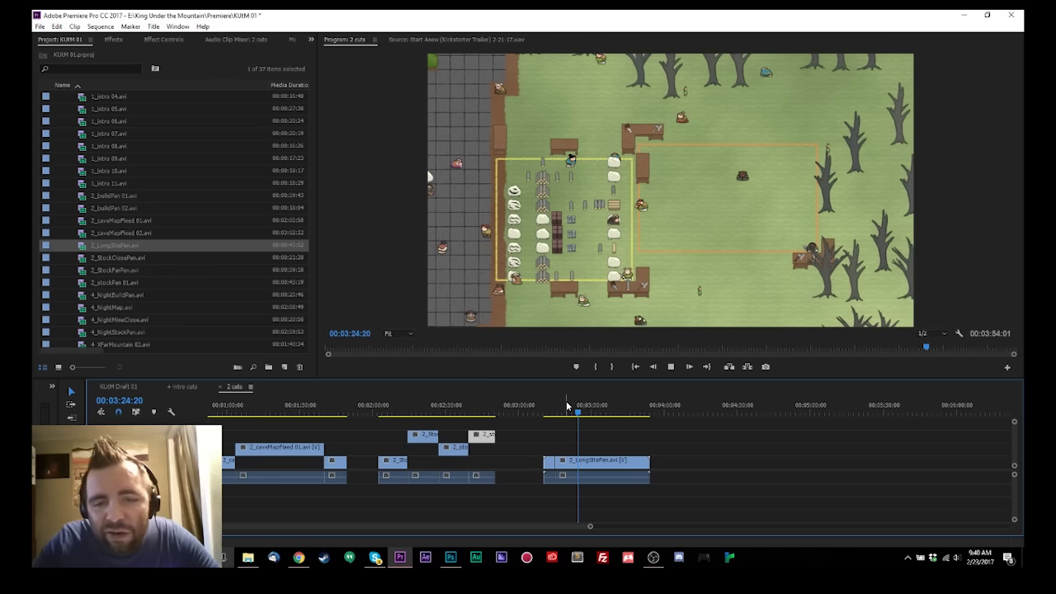
{"action": "key", "text": "space"}
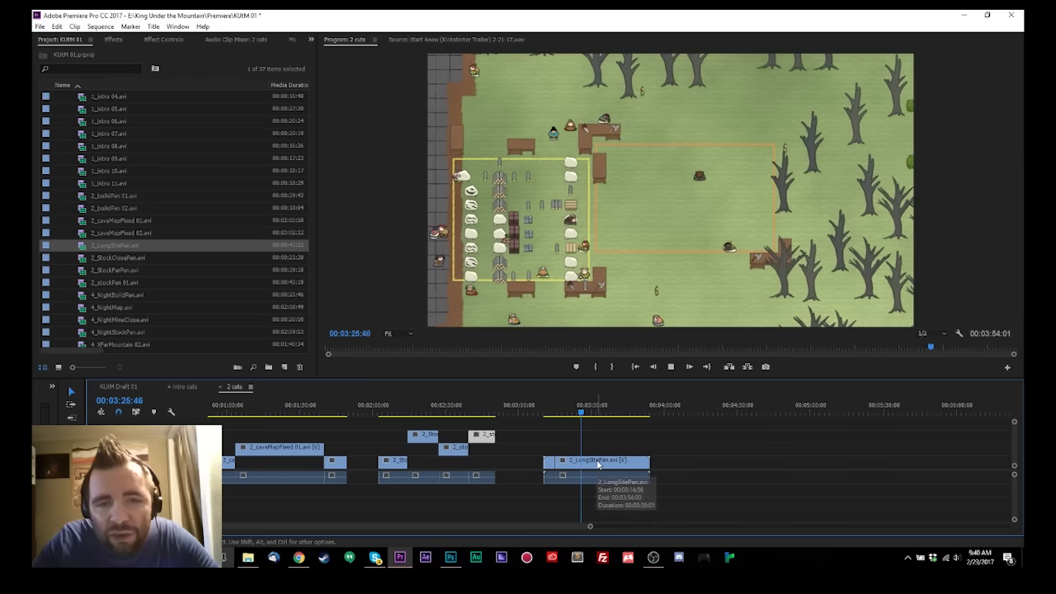
{"action": "key", "text": "ctrl+k"}
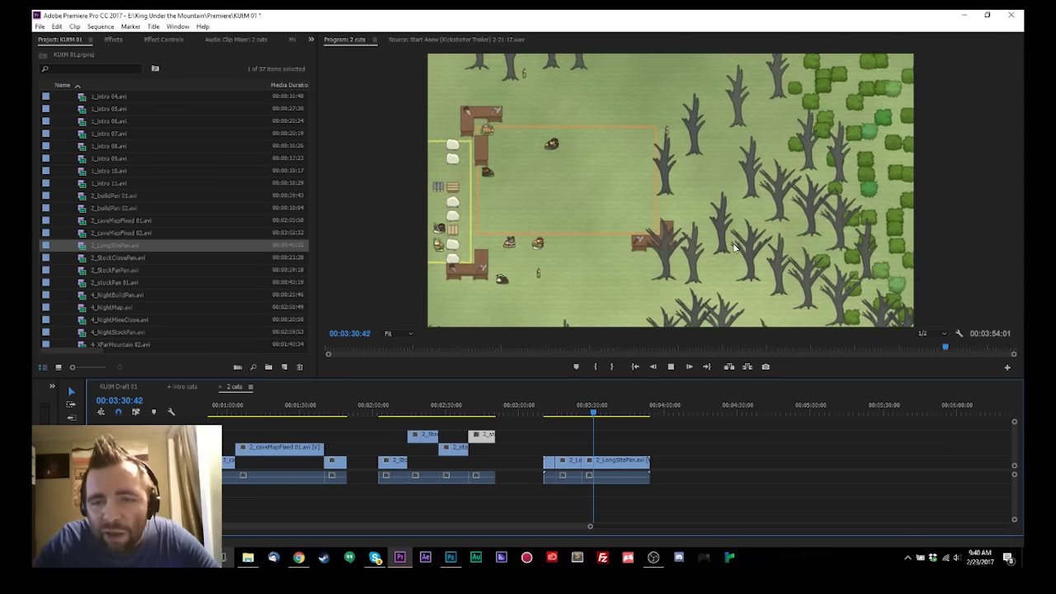
Step: Ripple delete the opening of the last 2_LongSitePan segment up to 00:03:44:57 and play the remaining footage to its end
{"action": "left_click", "coordinate": [618, 414]}
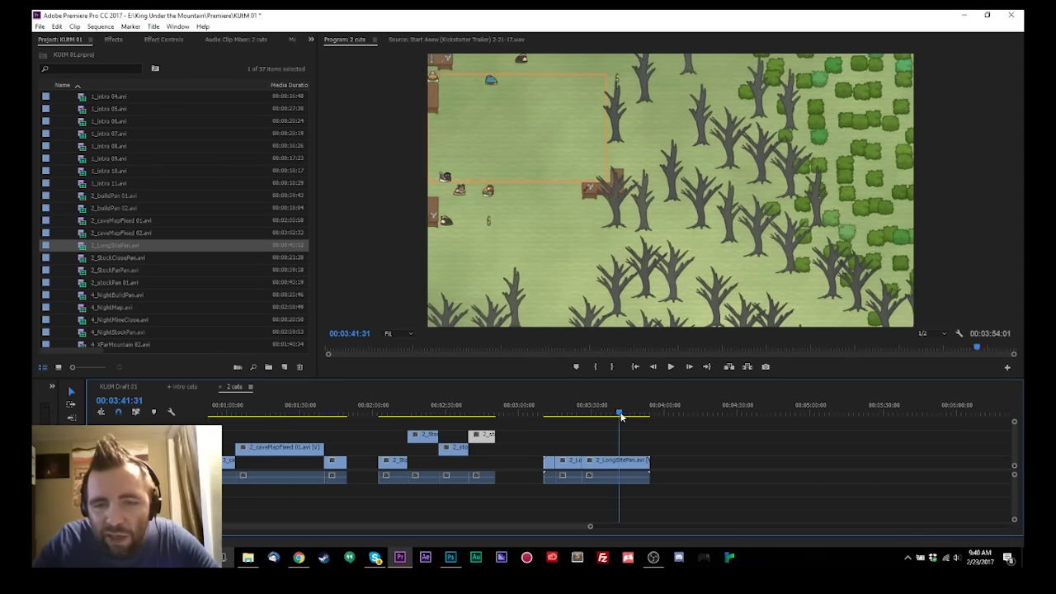
{"action": "mouse_move", "coordinate": [622, 417]}
{"action": "left_mouse_down"}
{"action": "mouse_move", "coordinate": [634, 418]}
{"action": "mouse_move", "coordinate": [611, 423]}
{"action": "left_mouse_up"}
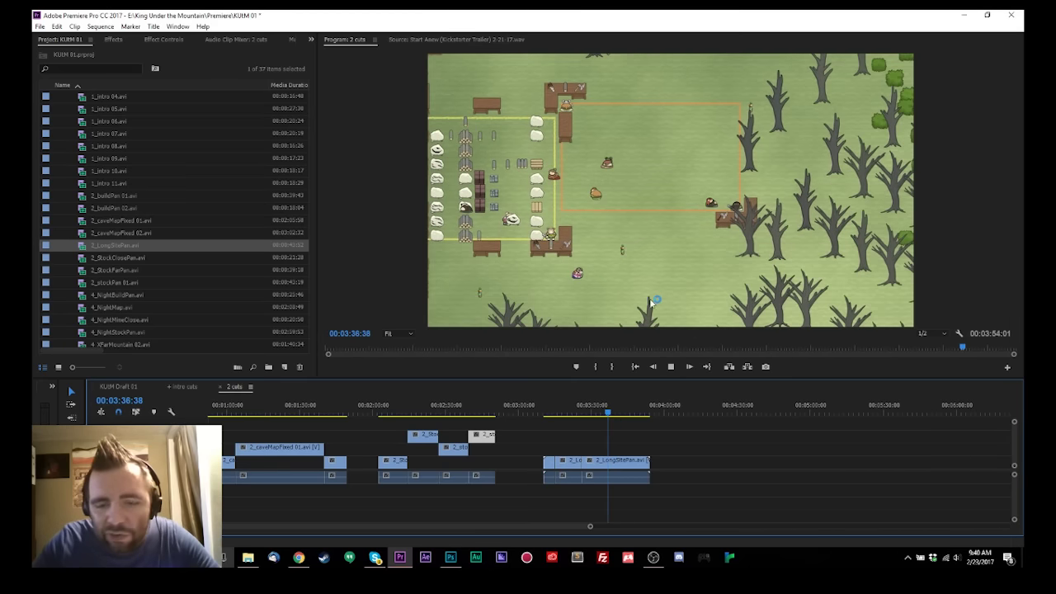
{"action": "key", "text": "space"}
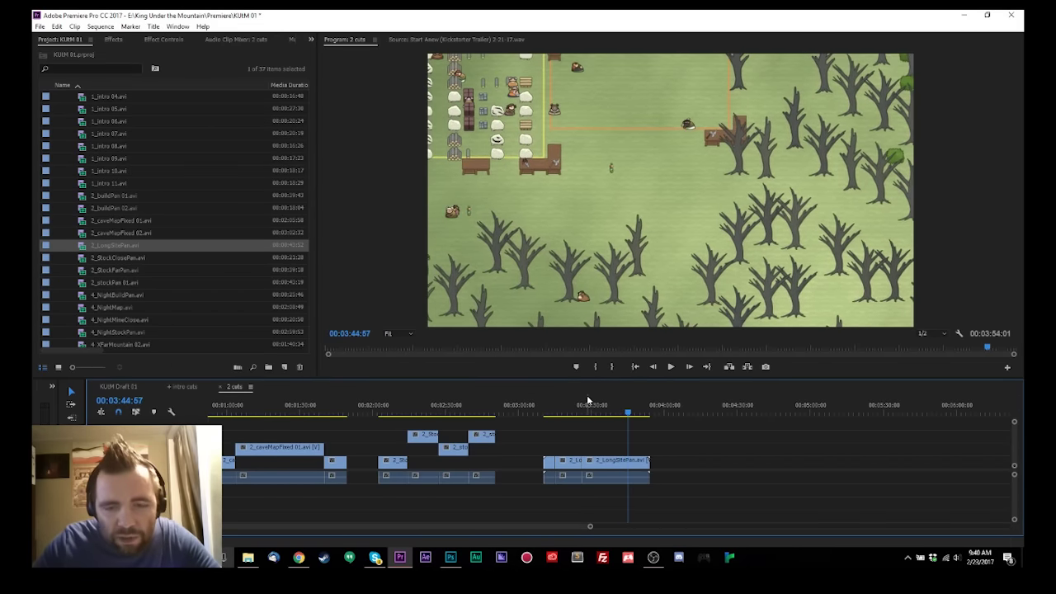
{"action": "left_click_drag", "start_coordinate": [649, 460], "coordinate": [600, 496]}
{"action": "key", "text": "space"}
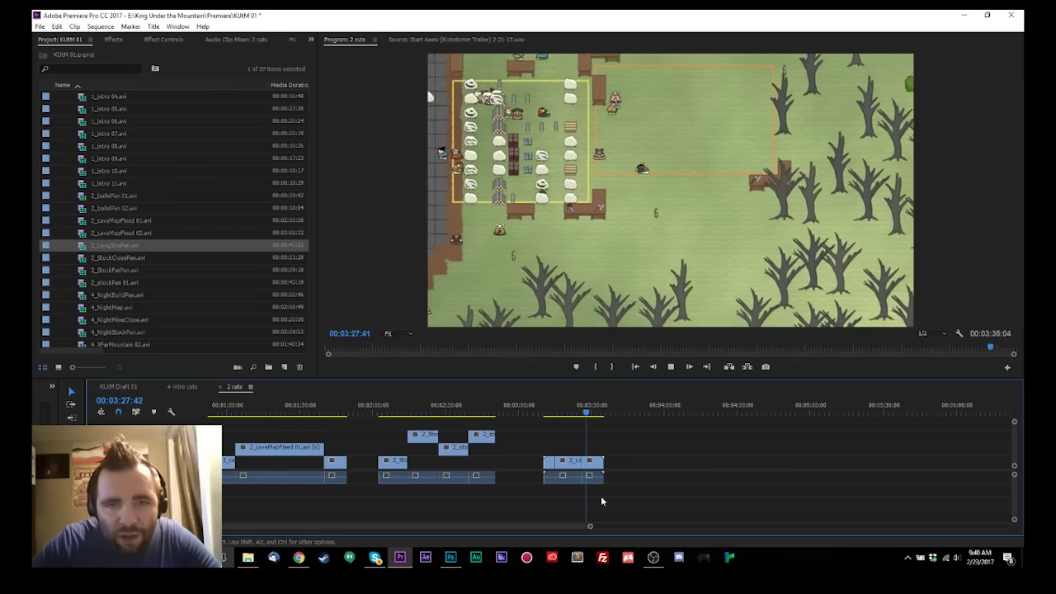
{"action": "key", "text": "space"}
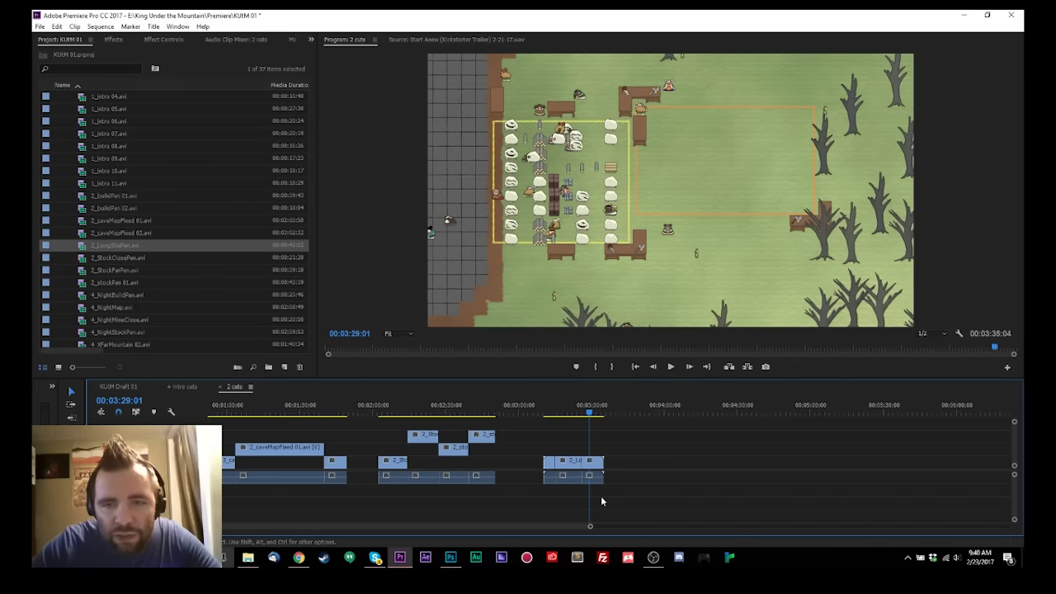
{"action": "key", "text": "space"}
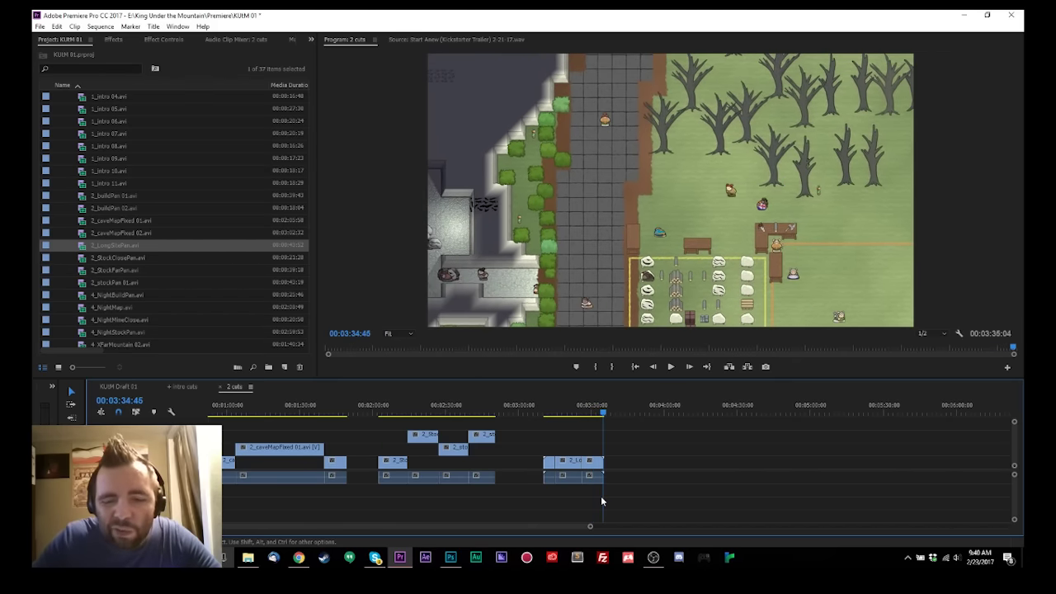
Step: Move the last 2_LongSitePan segment's video up one track and the middle one's up two, and ripple delete the first segment
{"action": "left_click_drag", "start_coordinate": [592, 464], "coordinate": [575, 435]}
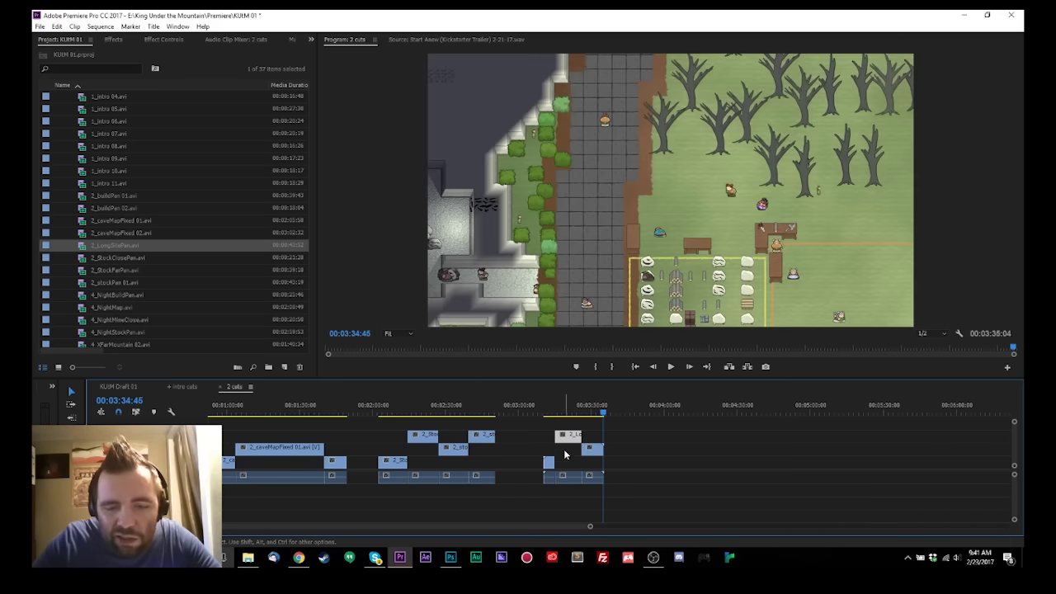
{"action": "left_click", "coordinate": [548, 462]}
{"action": "key", "text": "shift+Delete"}
Step: Play the remaining 2_LongSitePan segments from their start and move both earlier so they end at 00:03:21:13
{"action": "left_click", "coordinate": [543, 409]}
{"action": "key", "text": "space"}
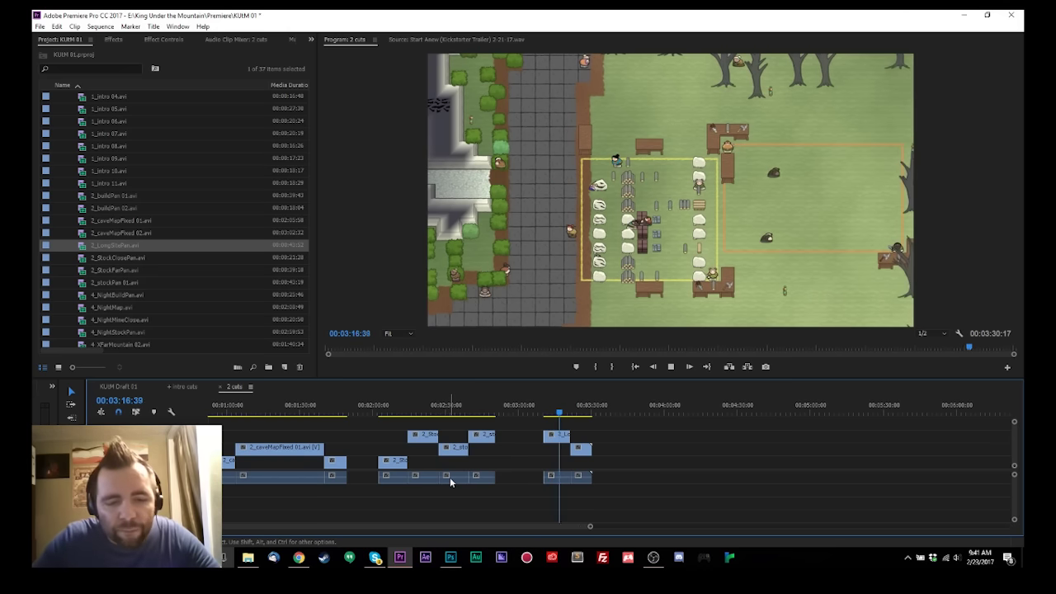
{"action": "key", "text": "space"}
{"action": "left_click_drag", "start_coordinate": [536, 513], "coordinate": [591, 417]}
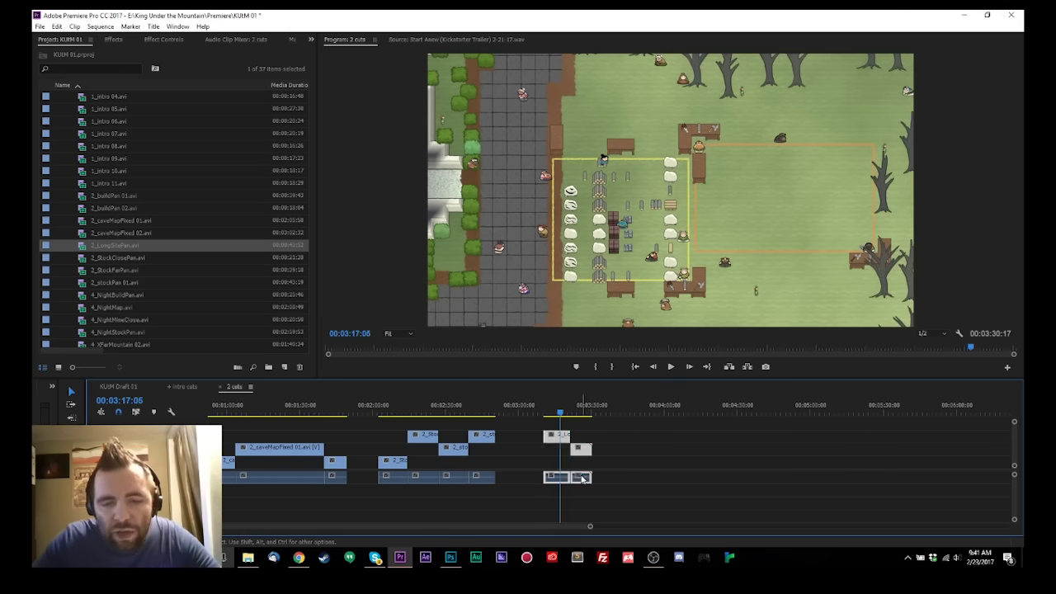
{"action": "left_click_drag", "start_coordinate": [579, 485], "coordinate": [557, 483]}
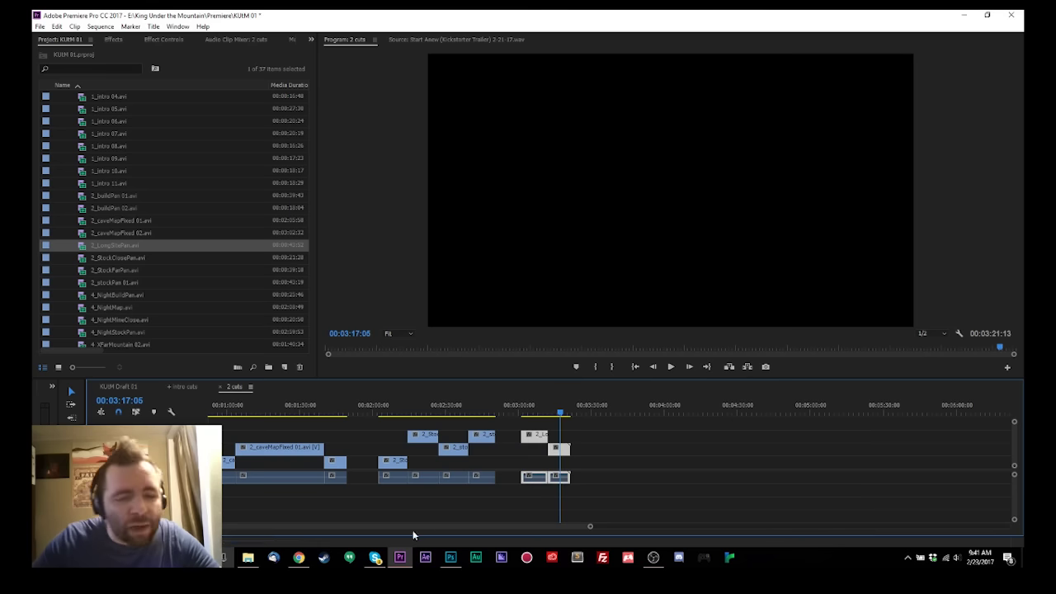
Step: Give all the stock pan segments between about 00:02:00 and 00:02:50 the Violet label colour
{"action": "left_click_drag", "start_coordinate": [225, 408], "coordinate": [424, 410]}
{"action": "key", "text": "equal"}
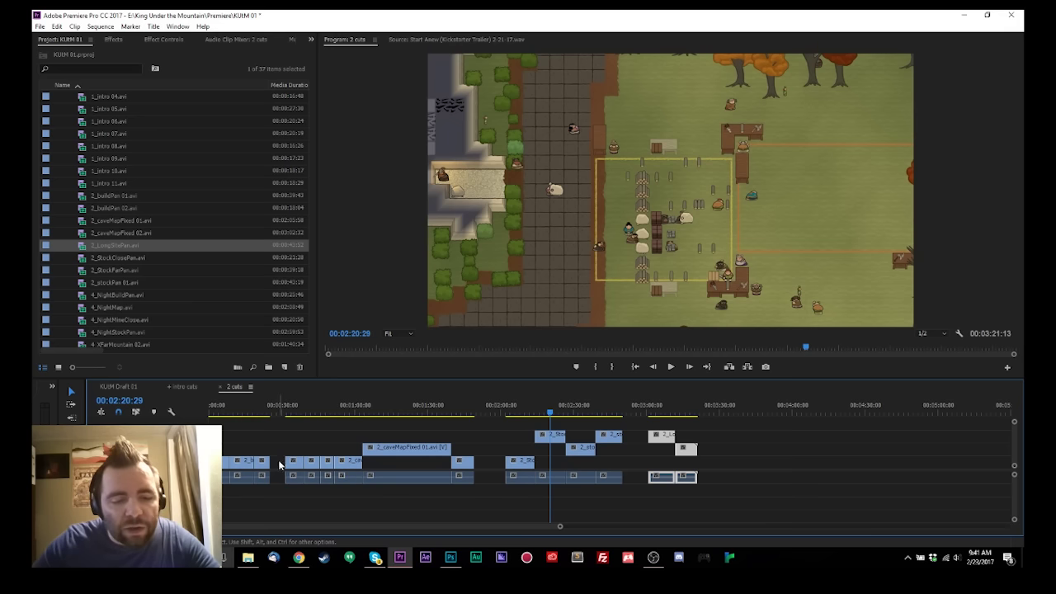
{"action": "left_click", "coordinate": [496, 439]}
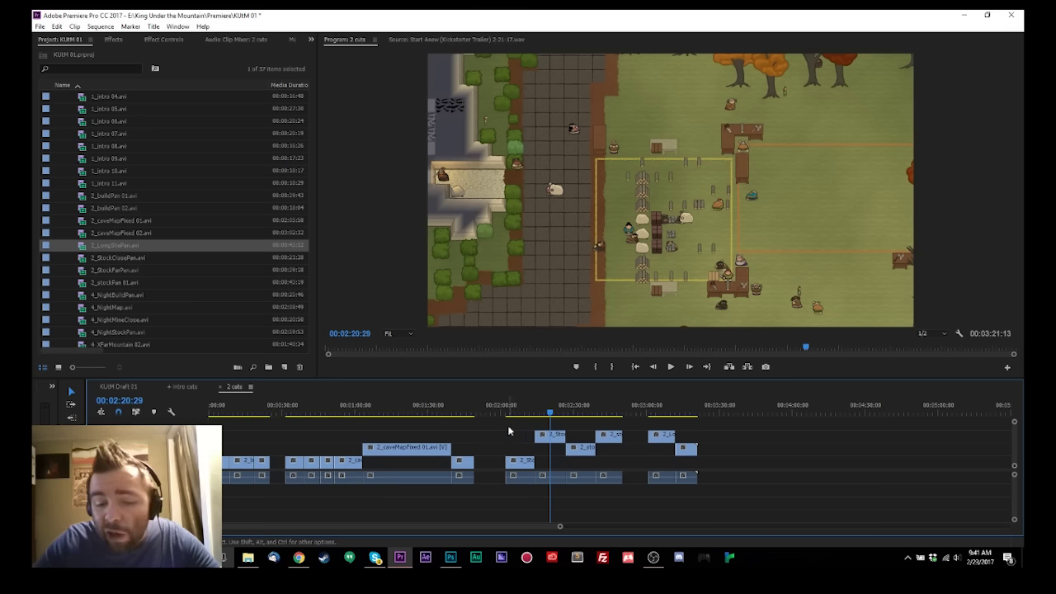
{"action": "left_click_drag", "start_coordinate": [508, 429], "coordinate": [611, 486]}
{"action": "right_click", "coordinate": [573, 453]}
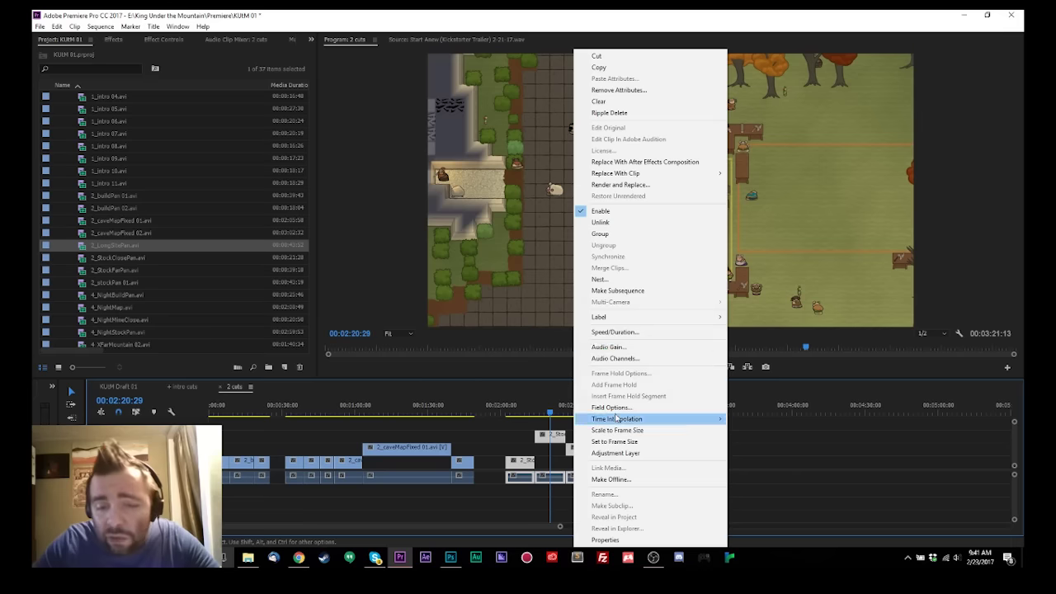
{"action": "mouse_move", "coordinate": [641, 320]}
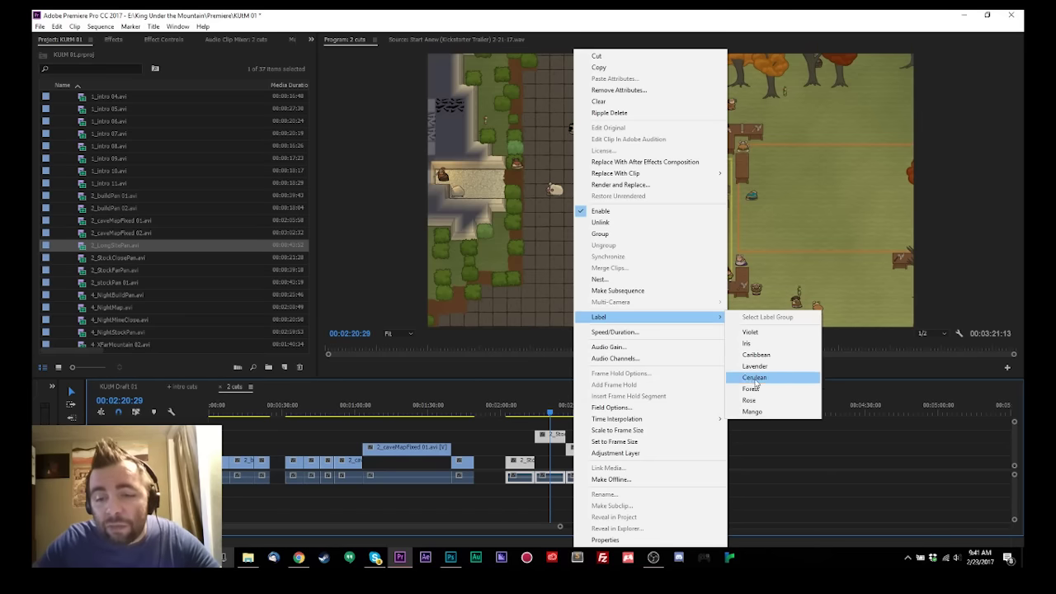
{"action": "left_click", "coordinate": [751, 331]}
Step: Give both 2_LongSitePan segments at the sequence's end the Forest label colour
{"action": "left_click", "coordinate": [642, 452]}
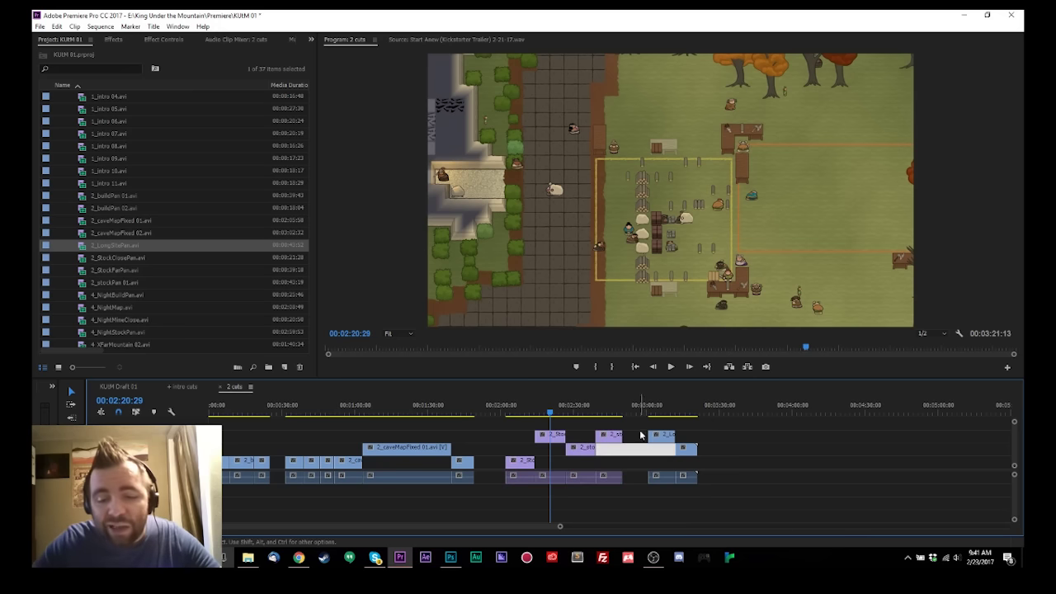
{"action": "left_click_drag", "start_coordinate": [641, 431], "coordinate": [722, 493]}
{"action": "right_click", "coordinate": [663, 444]}
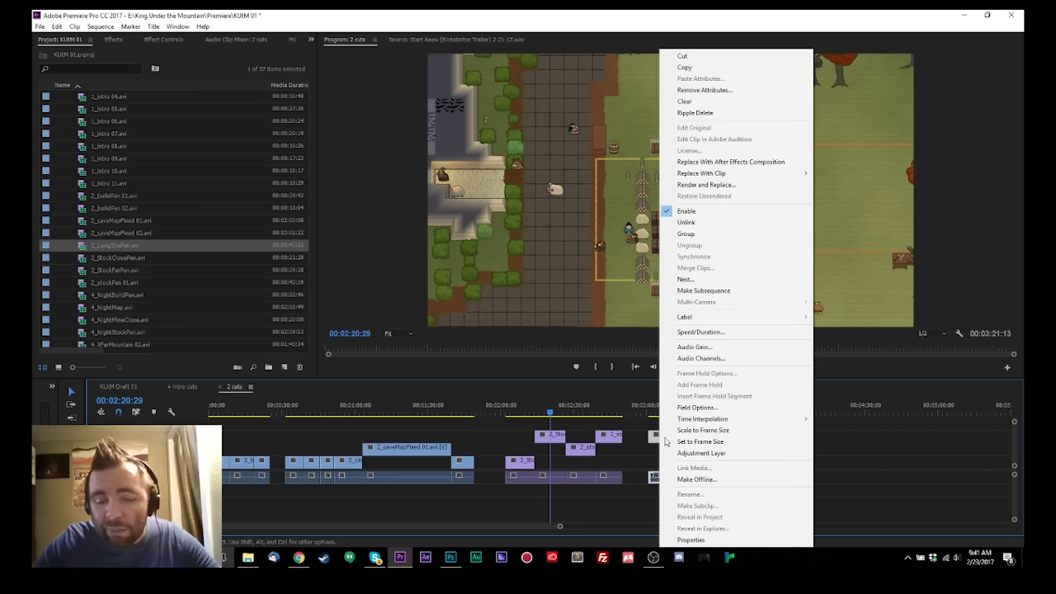
{"action": "mouse_move", "coordinate": [747, 317]}
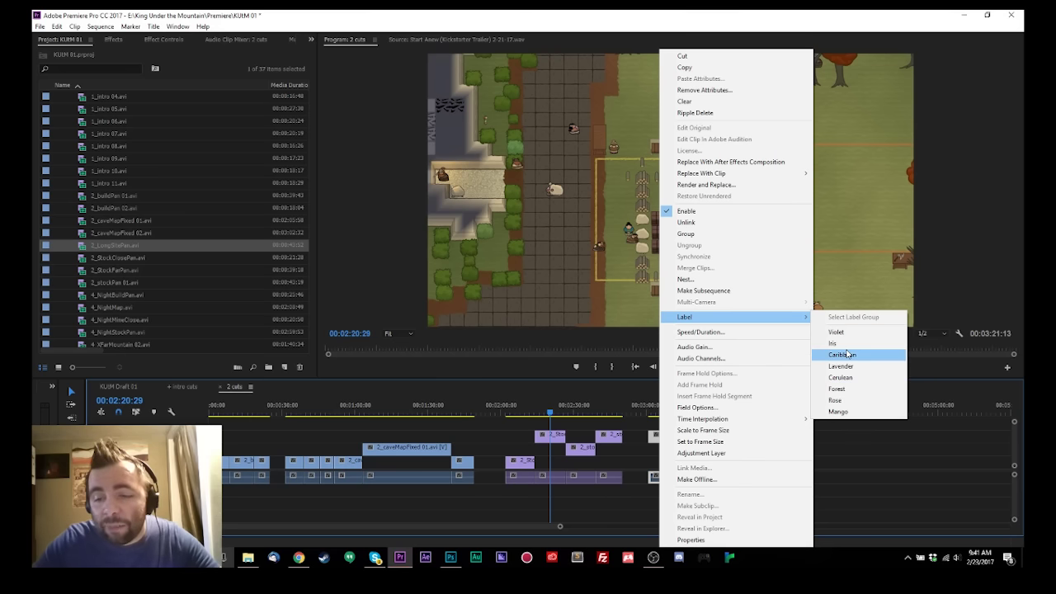
{"action": "left_click", "coordinate": [842, 389]}
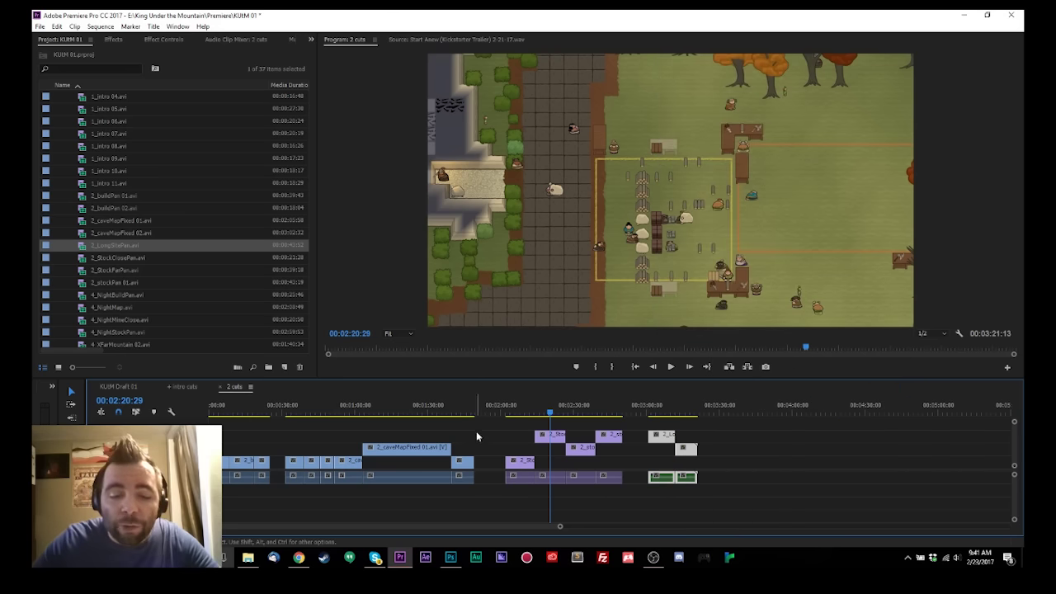
Step: Give the whole group of clips around 2_caveMapFixed 01 the Rose label colour
{"action": "left_click_drag", "start_coordinate": [476, 435], "coordinate": [293, 479]}
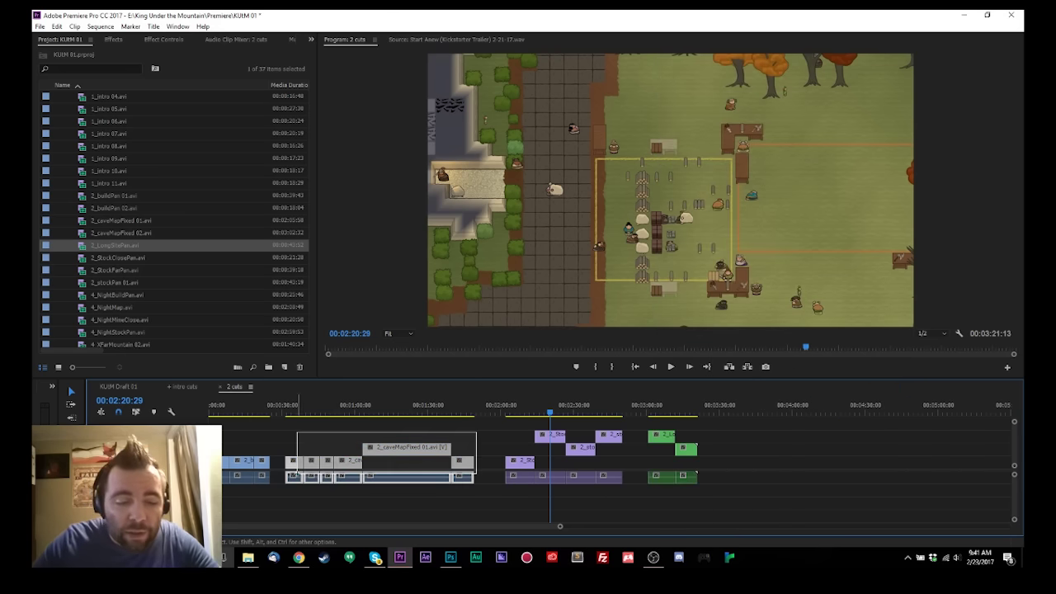
{"action": "right_click", "coordinate": [403, 452]}
{"action": "mouse_move", "coordinate": [494, 319]}
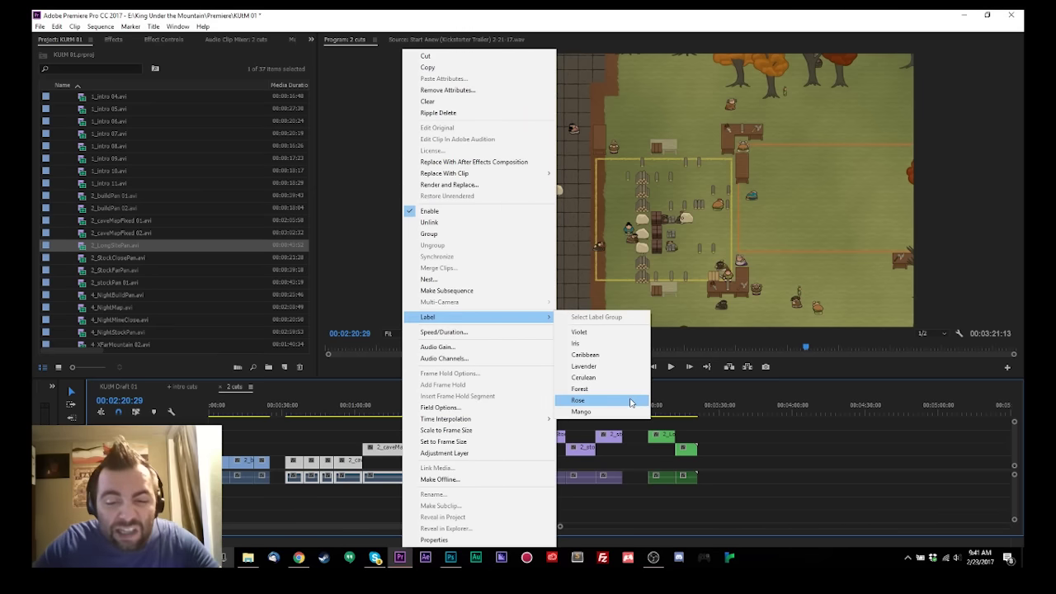
{"action": "left_click", "coordinate": [631, 402]}
Step: Give the first group of clips in the sequence the Mango label colour, return the playhead to the start and save the project
{"action": "left_click", "coordinate": [240, 462]}
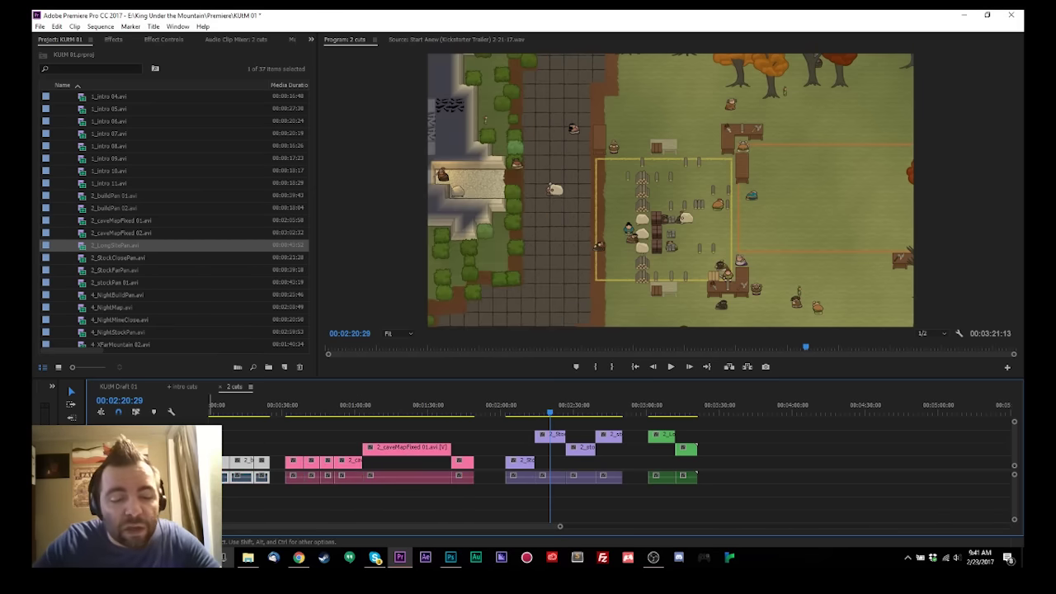
{"action": "right_click", "coordinate": [236, 460]}
{"action": "mouse_move", "coordinate": [311, 319]}
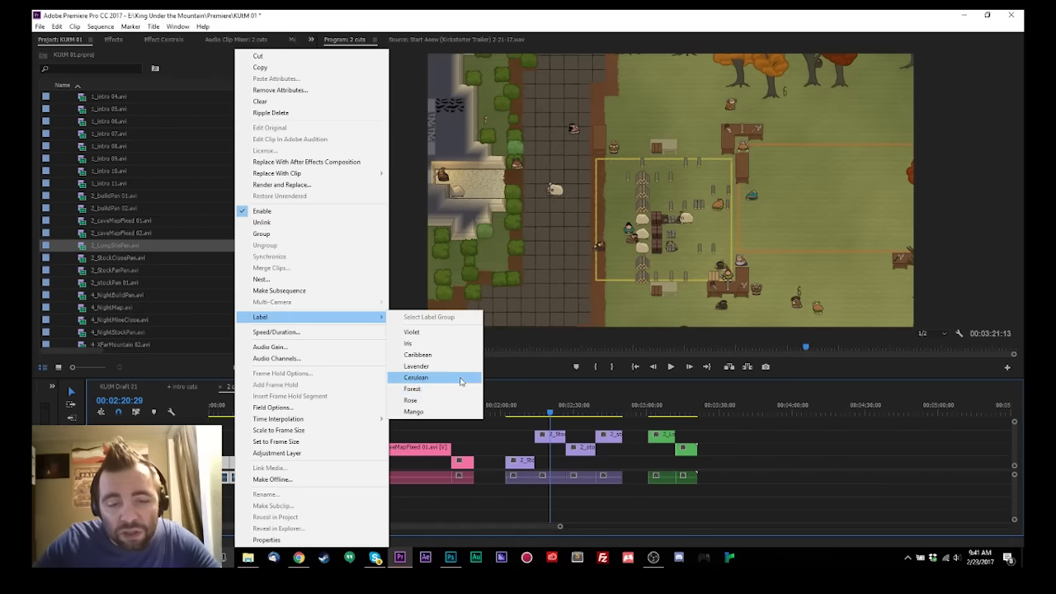
{"action": "left_click", "coordinate": [461, 400]}
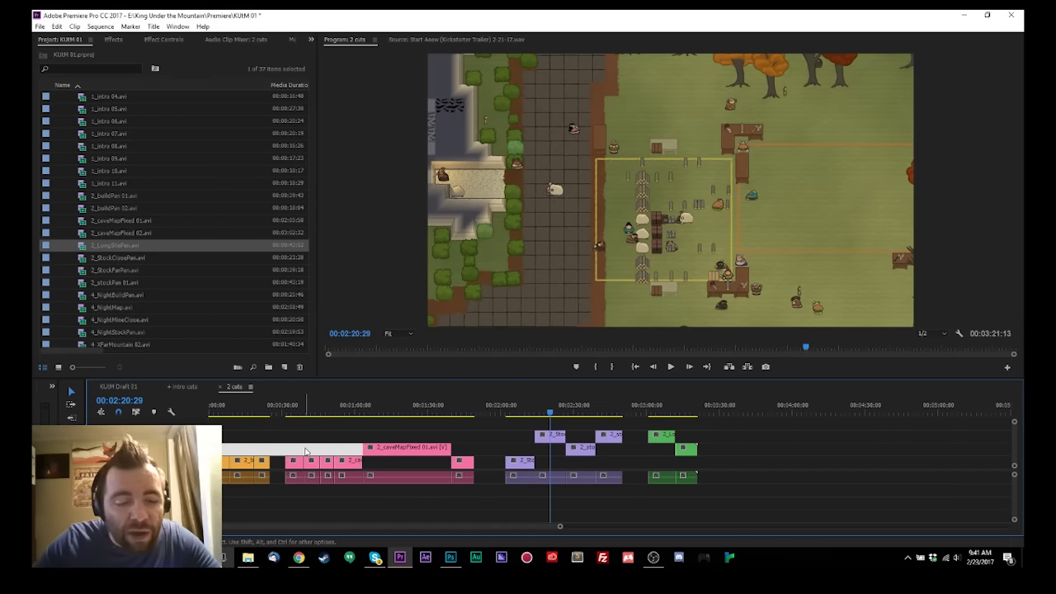
{"action": "left_click_drag", "start_coordinate": [245, 411], "coordinate": [183, 420]}
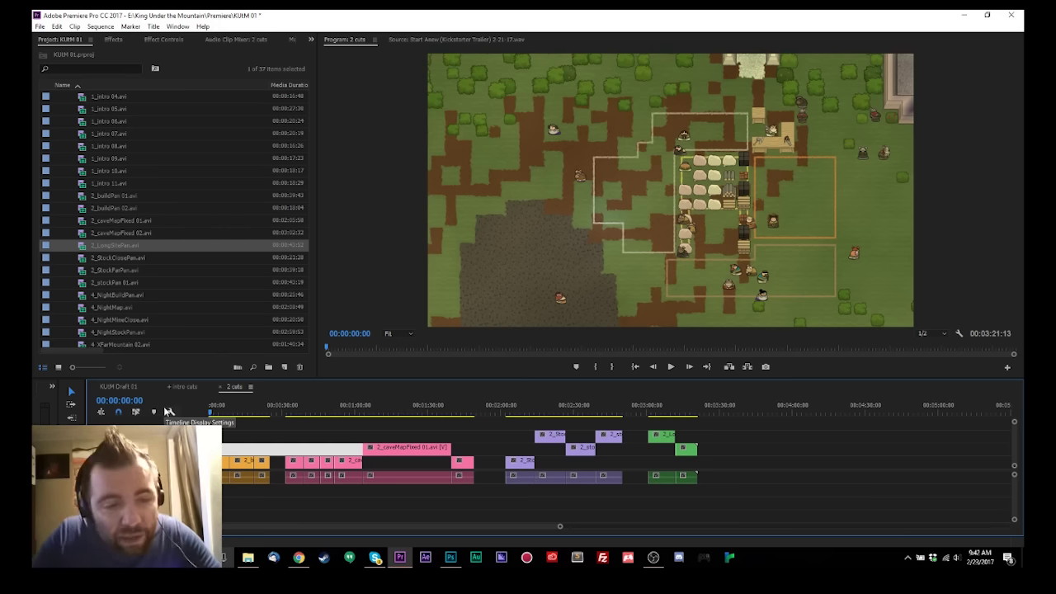
{"action": "key", "text": "ctrl+s"}
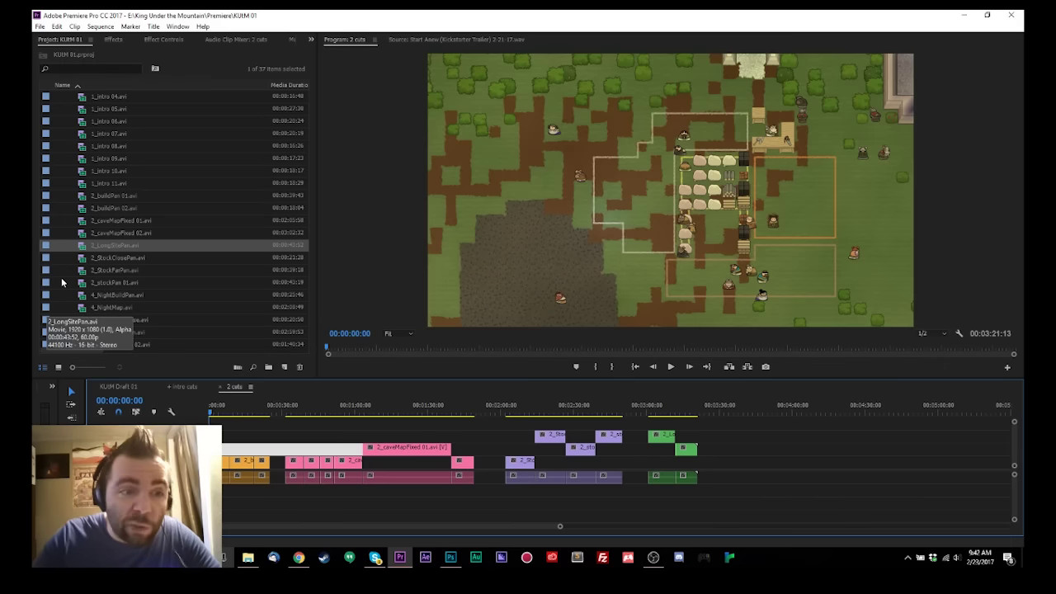
{"action": "scroll", "coordinate": [83, 281], "scroll_direction": "down", "scroll_amount": 2}
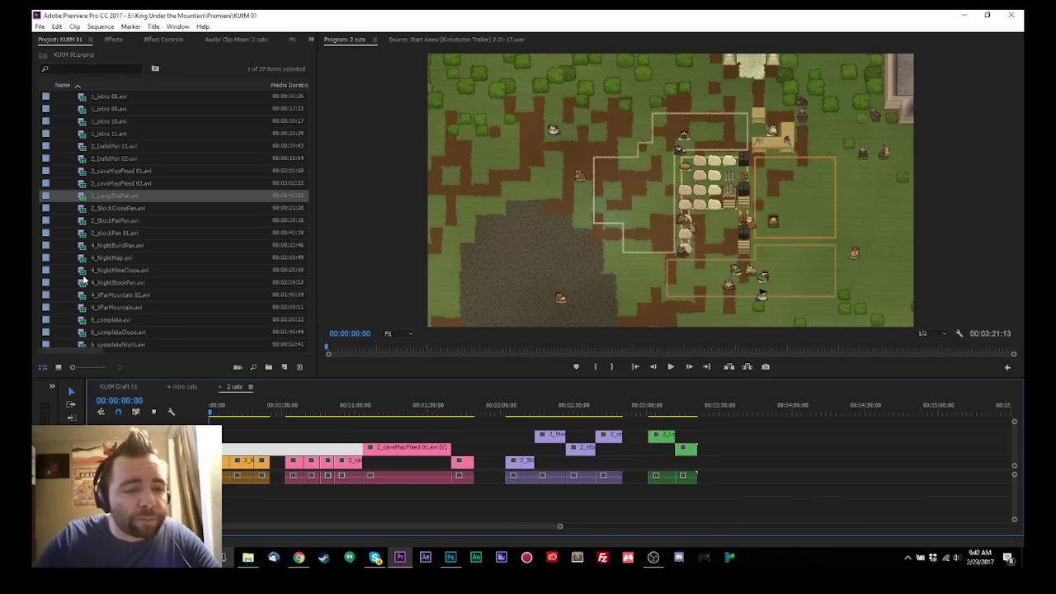
{"action": "left_click", "coordinate": [110, 231]}
{"action": "scroll", "coordinate": [109, 155], "scroll_direction": "up", "scroll_amount": 3}
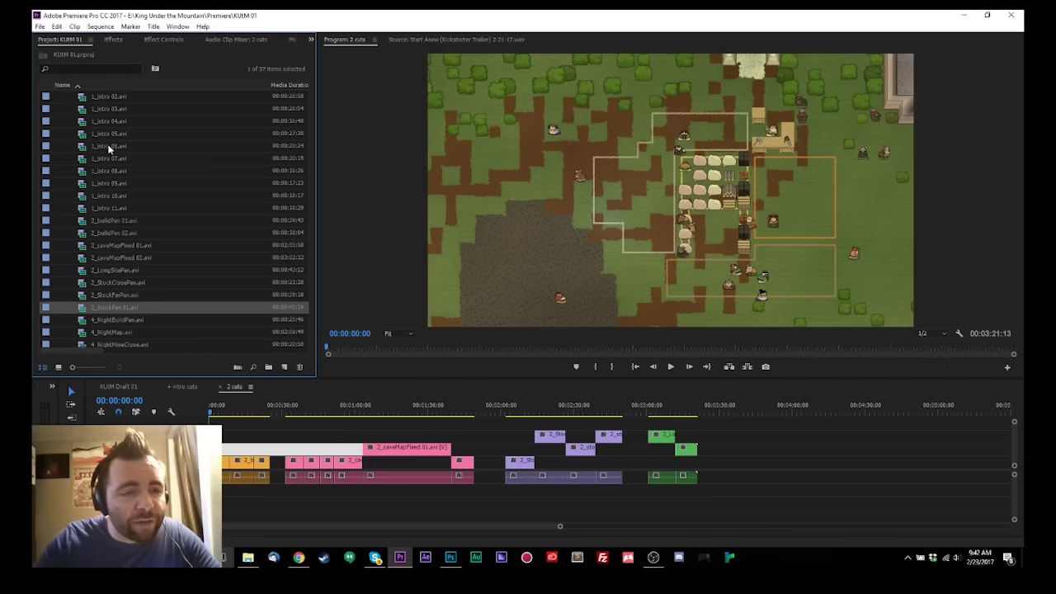
Step: Open the KUItM Draft 01 sequence and scrub through its footage from about 00;00;12 to 00;00;20
{"action": "scroll", "coordinate": [113, 264], "scroll_direction": "down", "scroll_amount": 4}
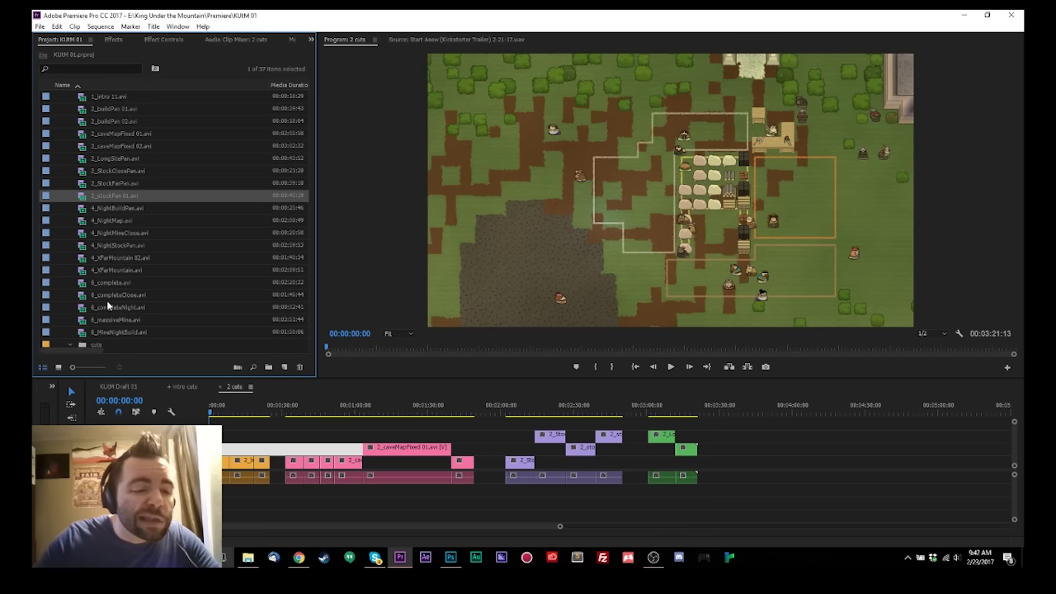
{"action": "scroll", "coordinate": [92, 247], "scroll_direction": "up", "scroll_amount": 2}
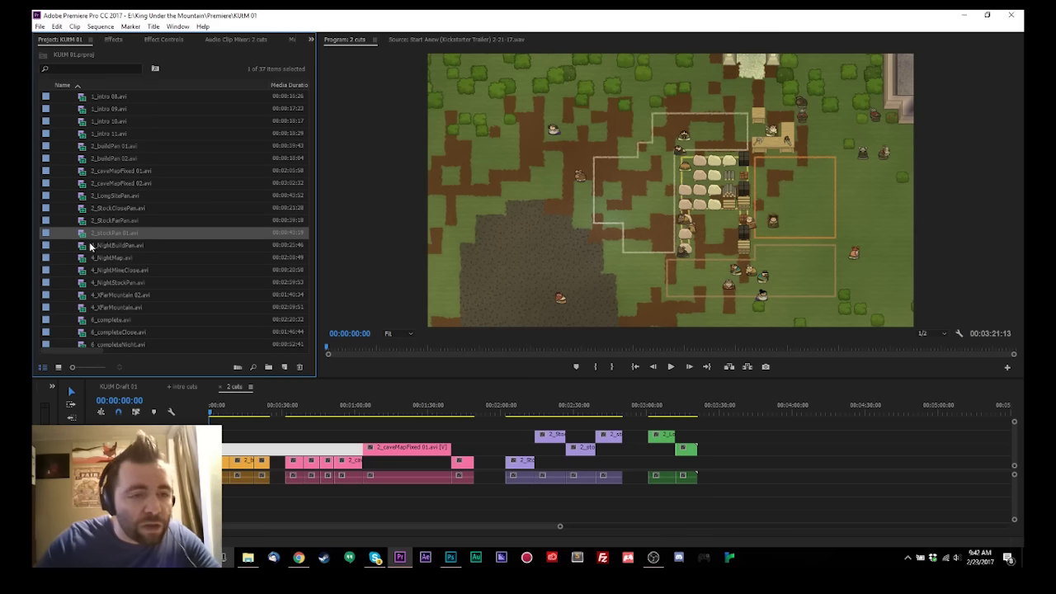
{"action": "left_click", "coordinate": [120, 387]}
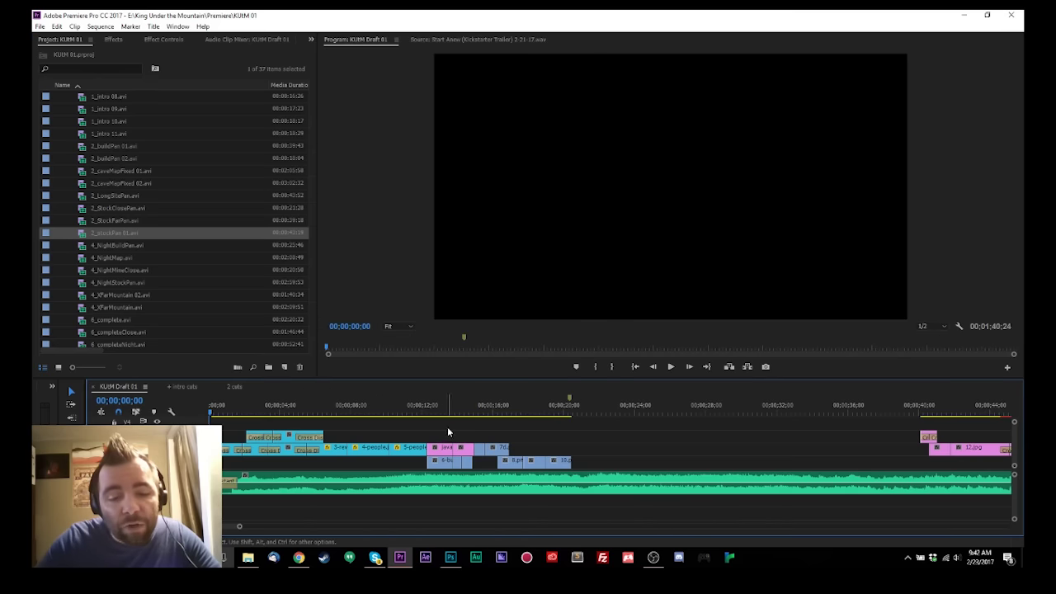
{"action": "left_click", "coordinate": [424, 410]}
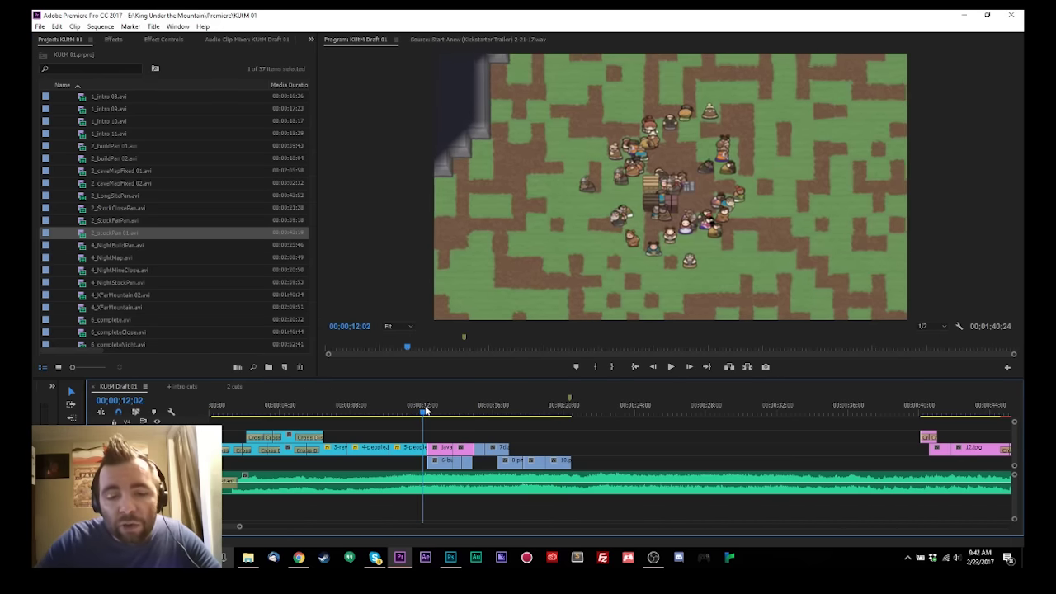
{"action": "left_click_drag", "start_coordinate": [424, 411], "coordinate": [559, 425]}
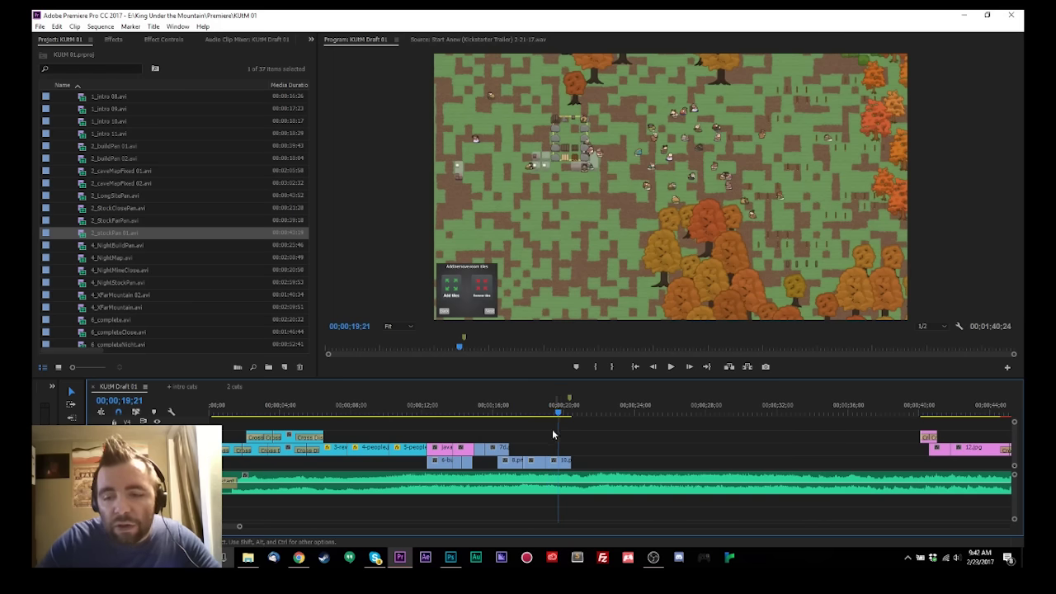
Step: Review the draft's artwork section by playing from about 00;00;40;18, then scrub it again to about 00;00;43;22
{"action": "scroll", "coordinate": [537, 435], "scroll_direction": "down", "scroll_amount": 3}
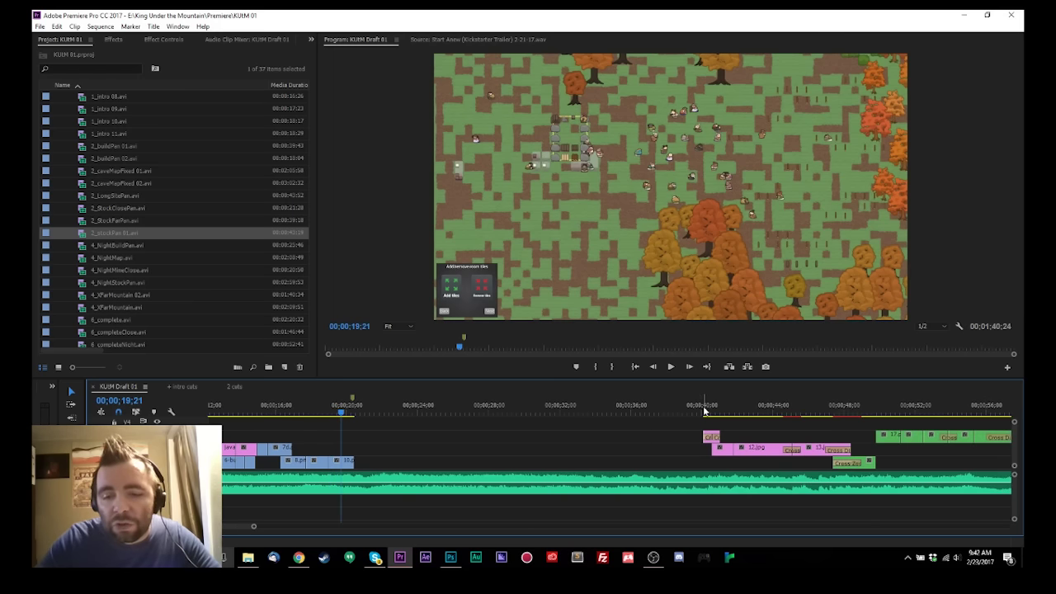
{"action": "left_click_drag", "start_coordinate": [701, 407], "coordinate": [713, 407]}
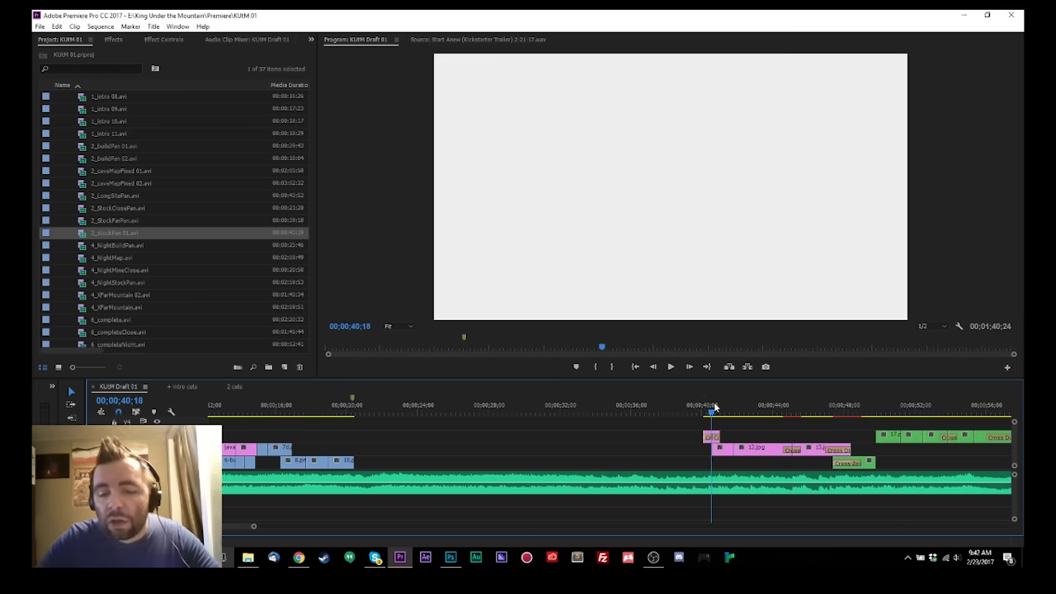
{"action": "key", "text": "space"}
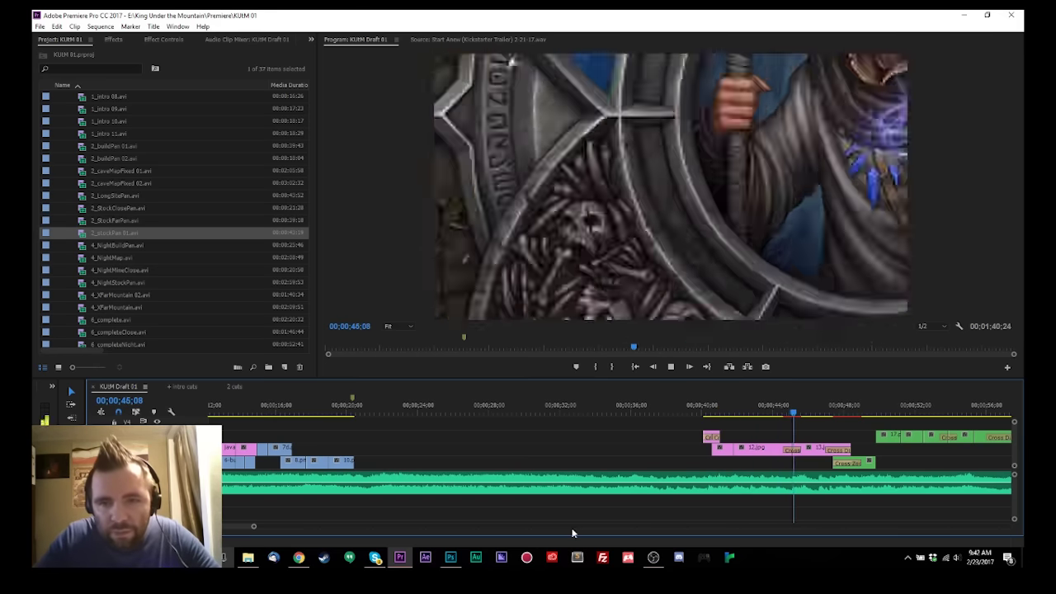
{"action": "key", "text": "space"}
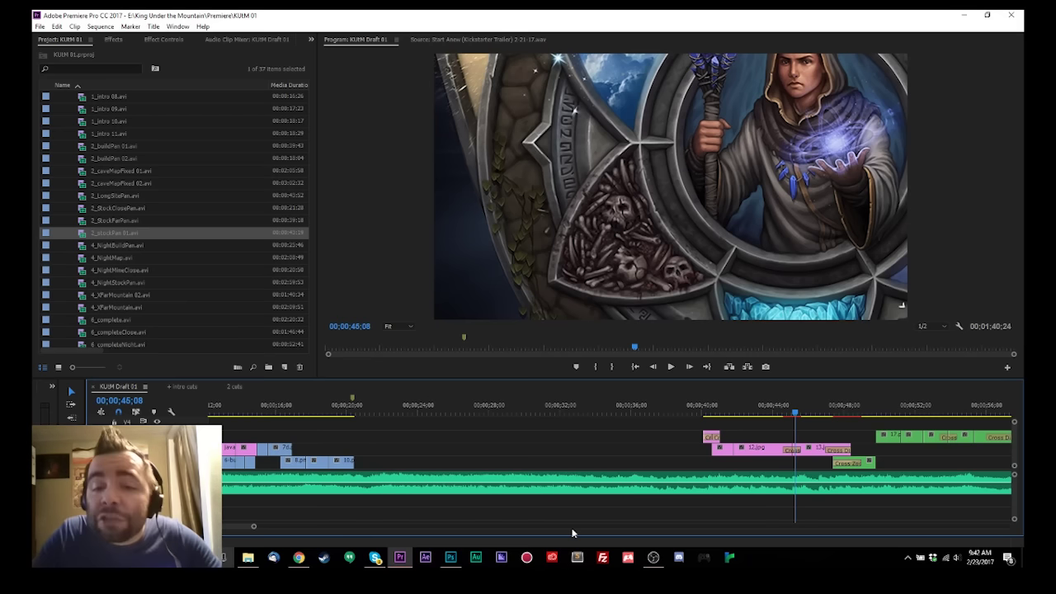
{"action": "left_click", "coordinate": [707, 410]}
{"action": "left_click_drag", "start_coordinate": [707, 410], "coordinate": [769, 415]}
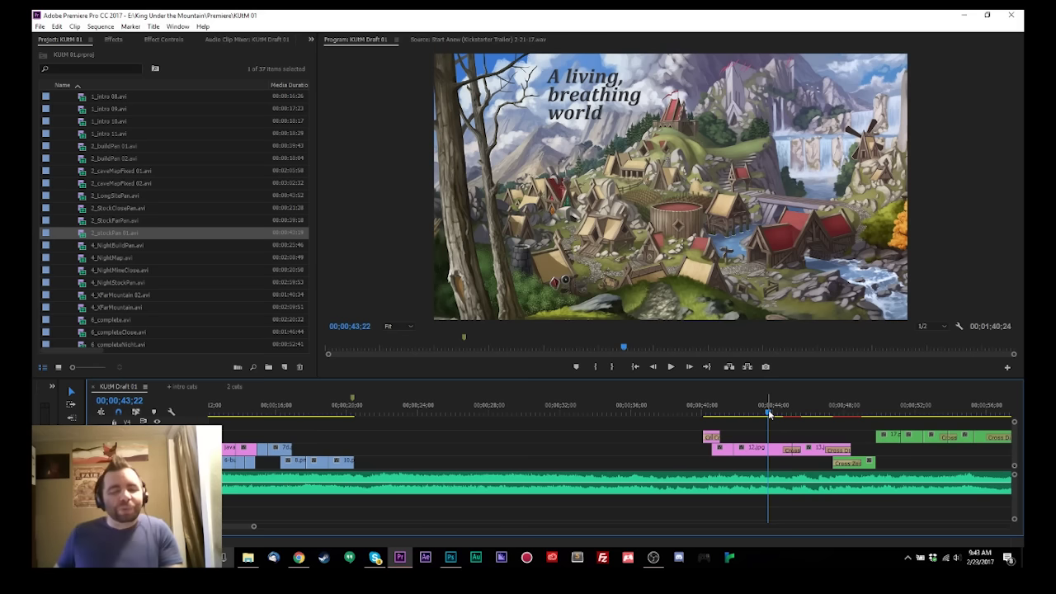
Step: Switch to the Twitch dashboard in Chrome and read the viewers' chat messages about the stream's frame rate
{"action": "left_click", "coordinate": [299, 557]}
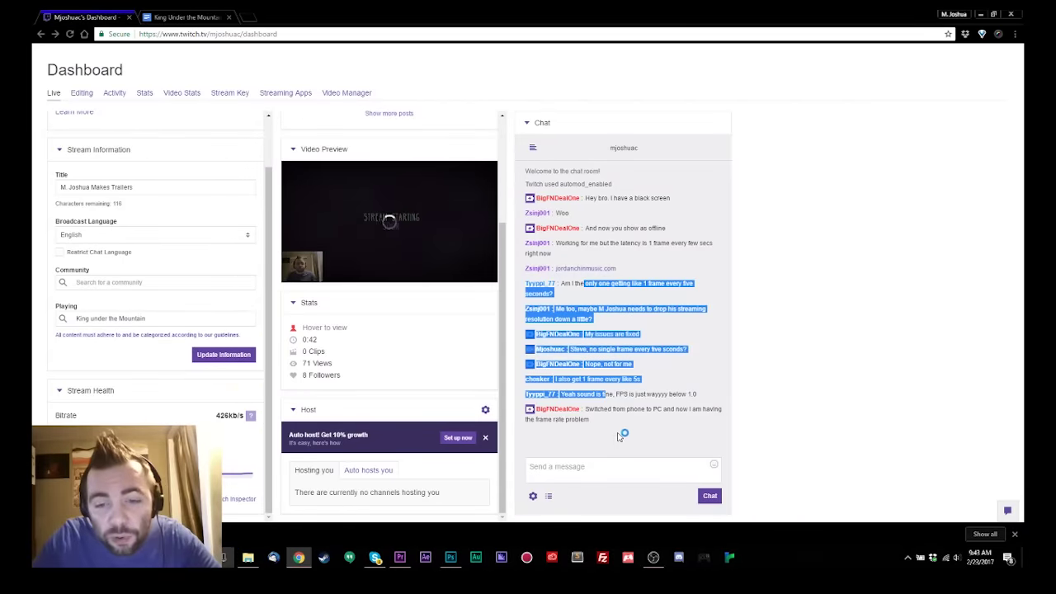
{"action": "mouse_move", "coordinate": [623, 435]}
{"action": "left_mouse_down"}
{"action": "mouse_move", "coordinate": [612, 388]}
{"action": "mouse_move", "coordinate": [612, 430]}
{"action": "left_mouse_up"}
{"action": "left_click", "coordinate": [611, 390]}
{"action": "left_click", "coordinate": [613, 424]}
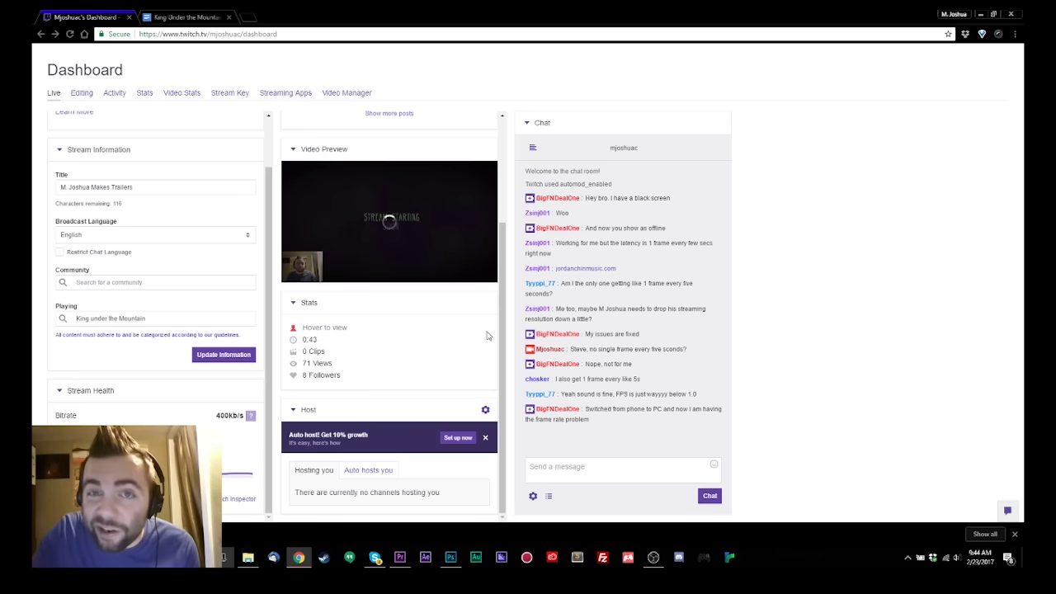
{"action": "mouse_move", "coordinate": [346, 325]}
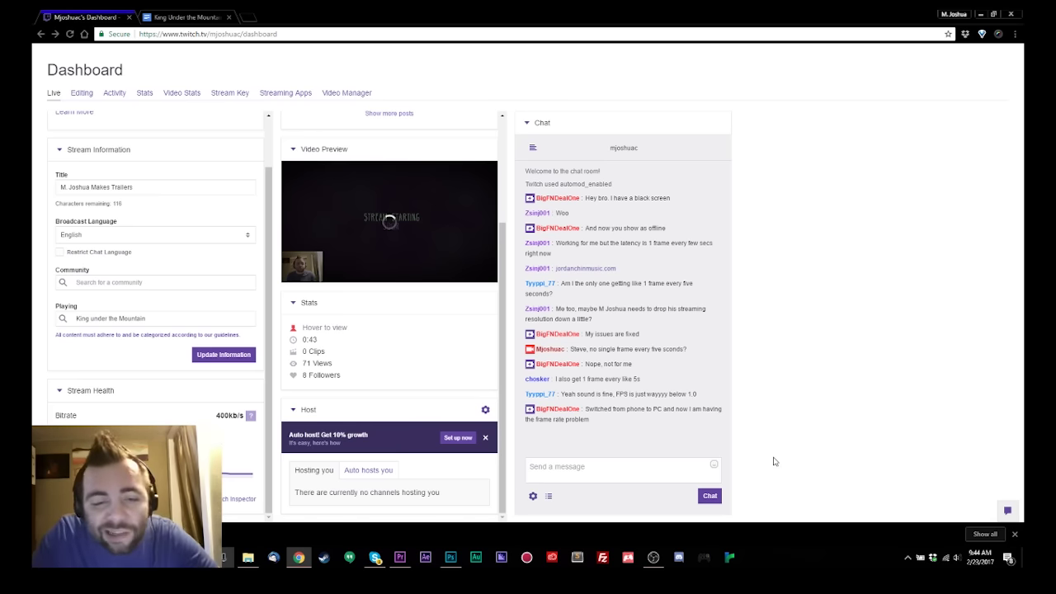
{"action": "left_click_drag", "start_coordinate": [650, 429], "coordinate": [642, 384]}
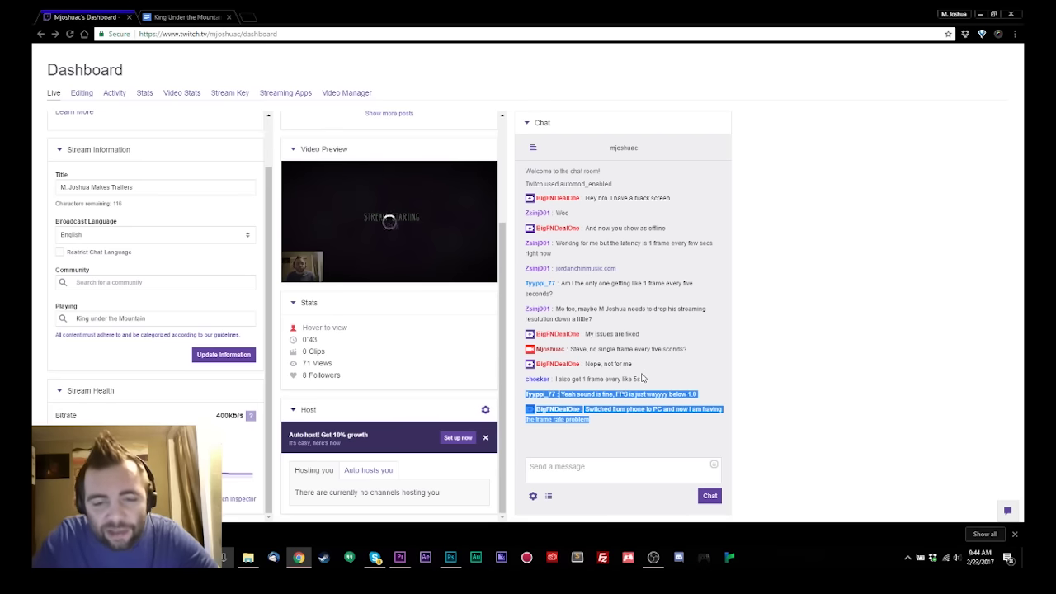
{"action": "left_click", "coordinate": [640, 379]}
{"action": "left_click_drag", "start_coordinate": [628, 349], "coordinate": [645, 424]}
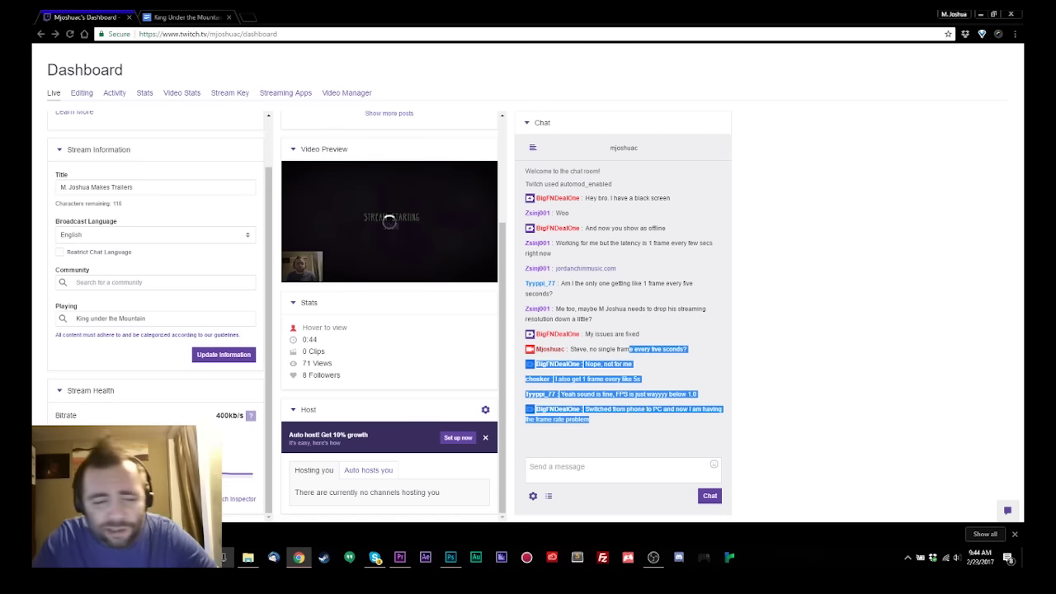
Step: Switch back to Premiere Pro and scrub the draft's opening footage up to its end at about 00;00;20;14
{"action": "left_click", "coordinate": [396, 561]}
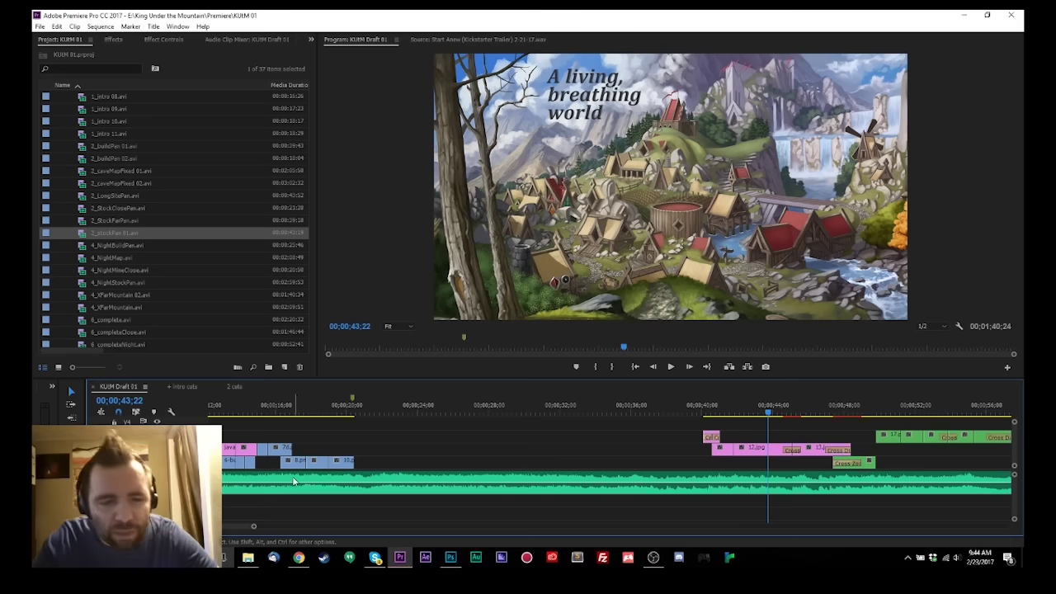
{"action": "left_click", "coordinate": [303, 416]}
{"action": "scroll", "coordinate": [303, 416], "scroll_direction": "up", "scroll_amount": 5}
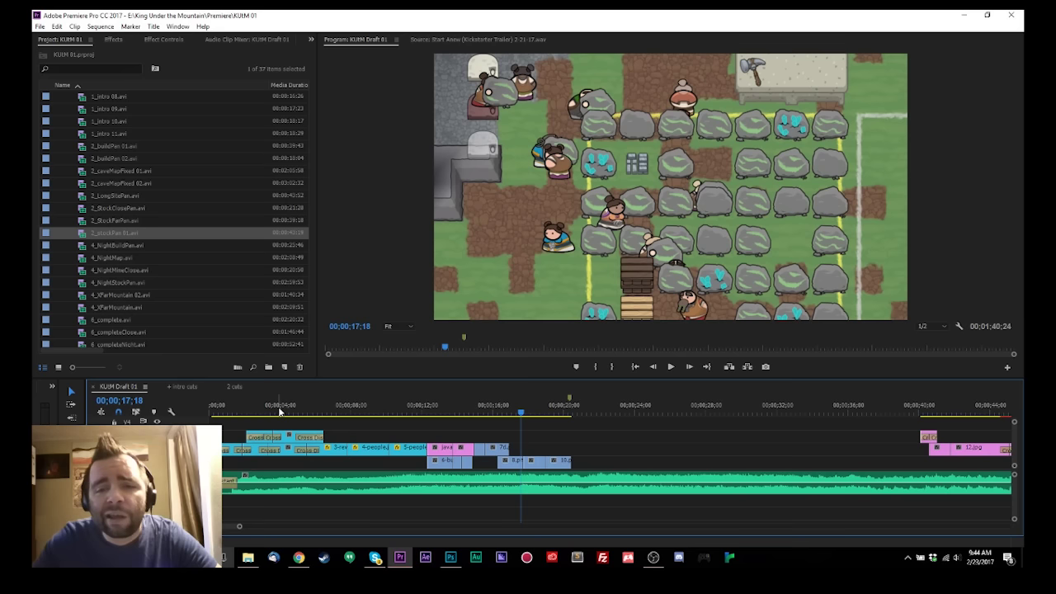
{"action": "left_click_drag", "start_coordinate": [279, 410], "coordinate": [556, 419]}
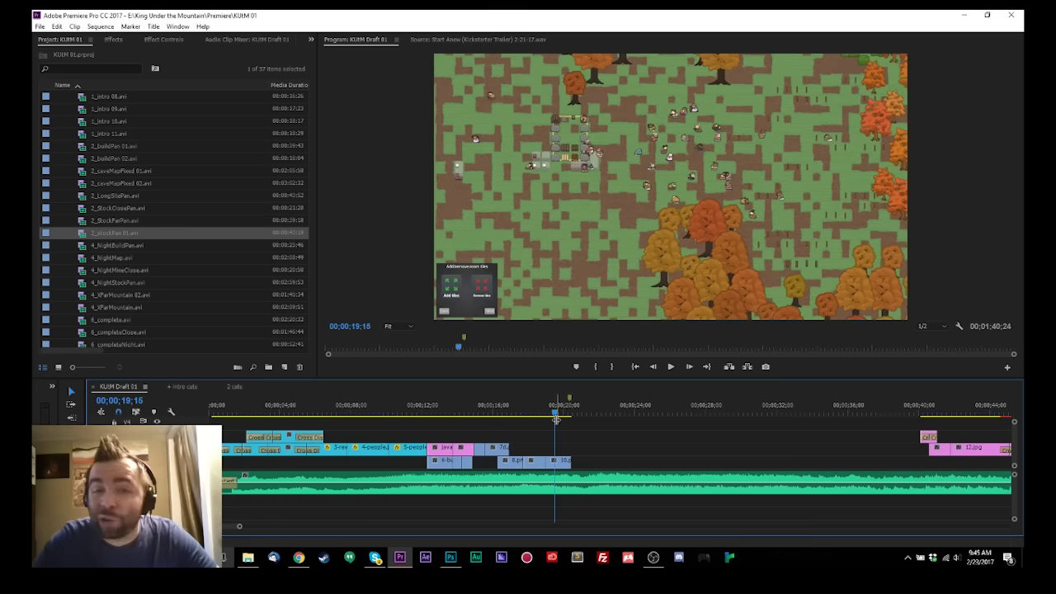
{"action": "left_click_drag", "start_coordinate": [556, 419], "coordinate": [571, 417]}
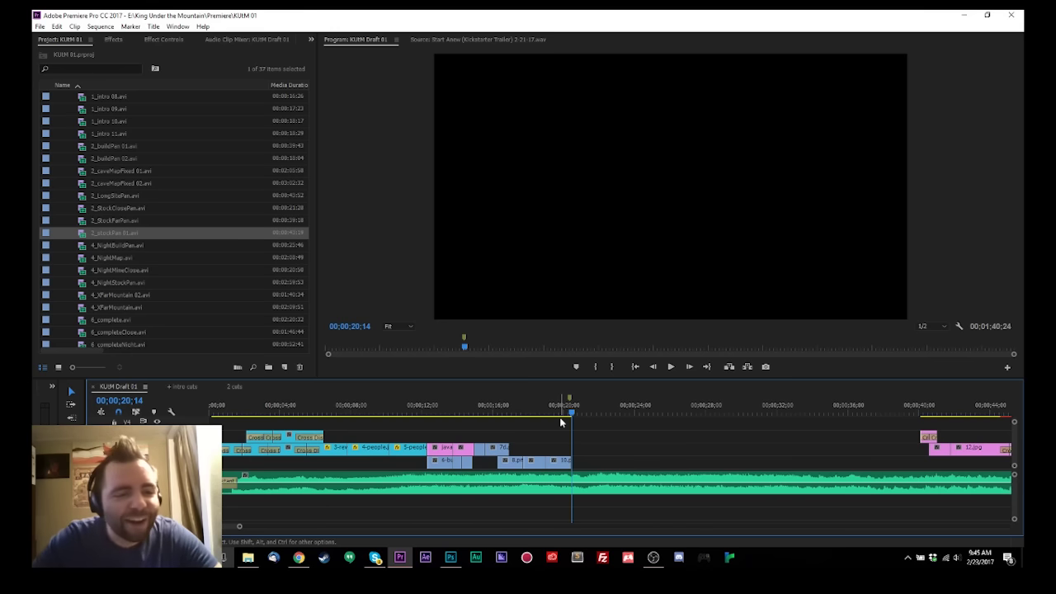
Step: Create a new sequence from the six night clips, 4_NightBuildPan.avi through 4_XFarMountain.avi
{"action": "left_click", "coordinate": [118, 248]}
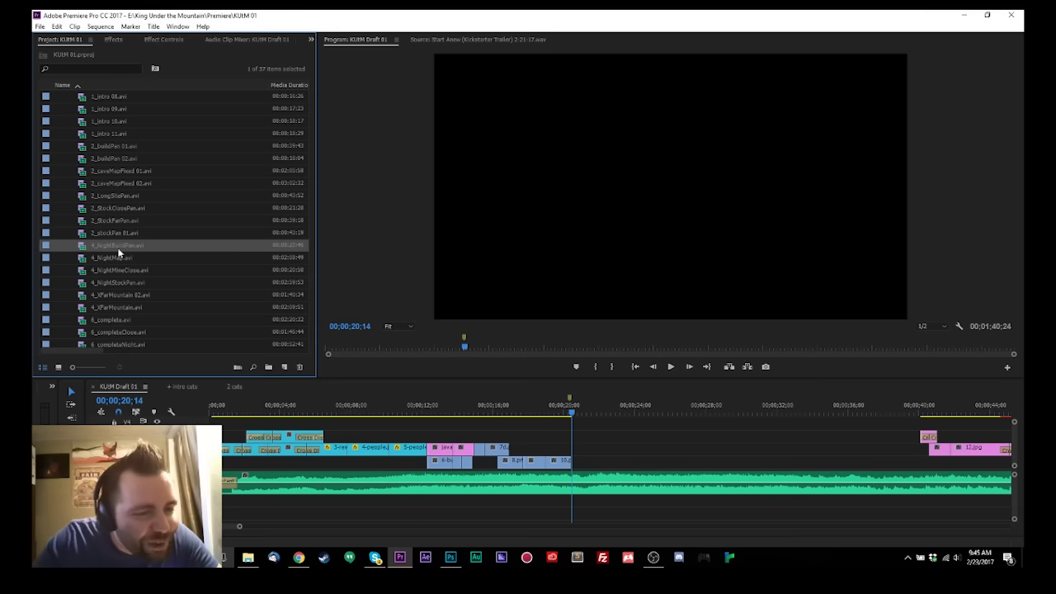
{"action": "left_click", "coordinate": [117, 308], "text": "shift"}
{"action": "left_click_drag", "start_coordinate": [116, 243], "coordinate": [284, 367]}
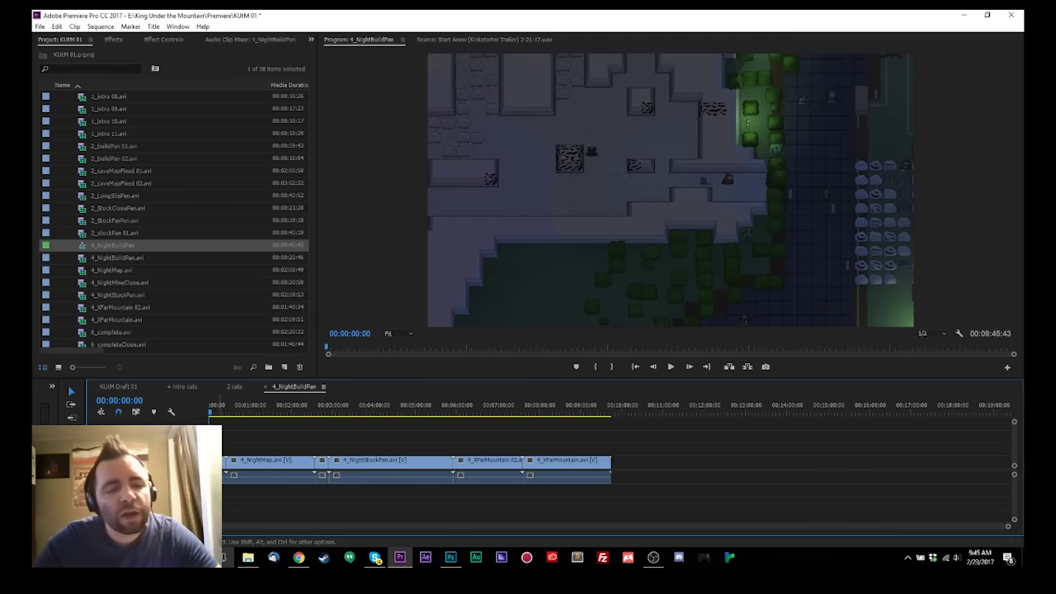
Step: Rename the new night footage sequence as 4_Night cuts
{"action": "left_click", "coordinate": [102, 246]}
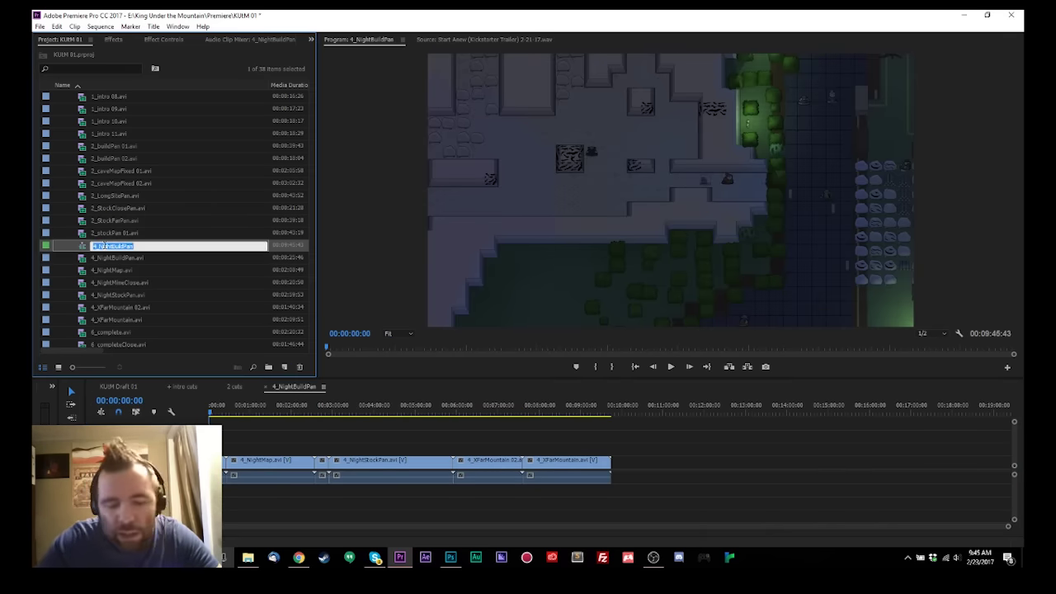
{"action": "left_click", "coordinate": [103, 246]}
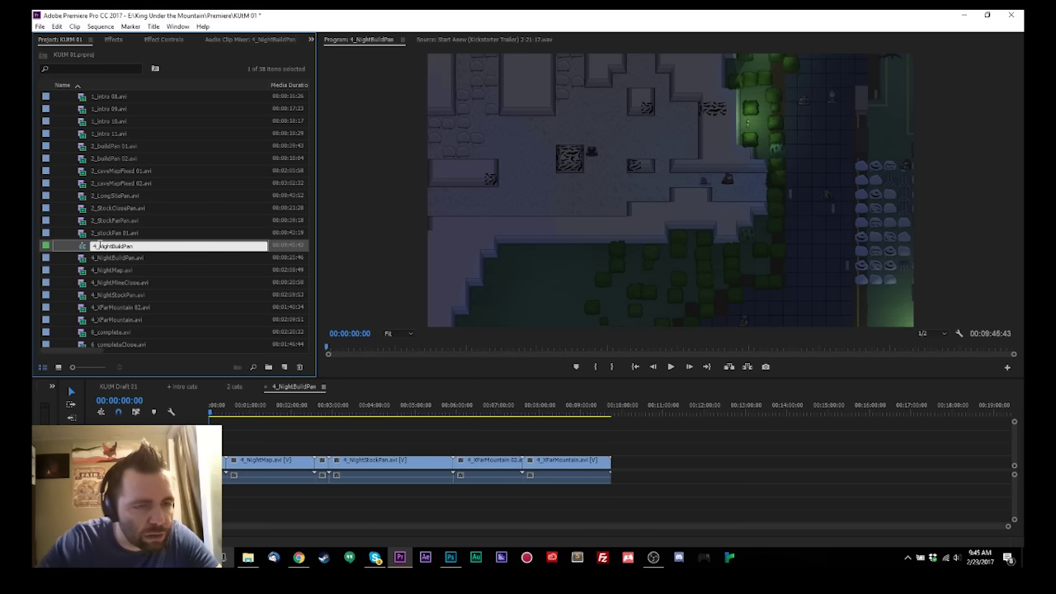
{"action": "left_click_drag", "start_coordinate": [115, 246], "coordinate": [177, 253]}
{"action": "key", "text": "BackSpace"}
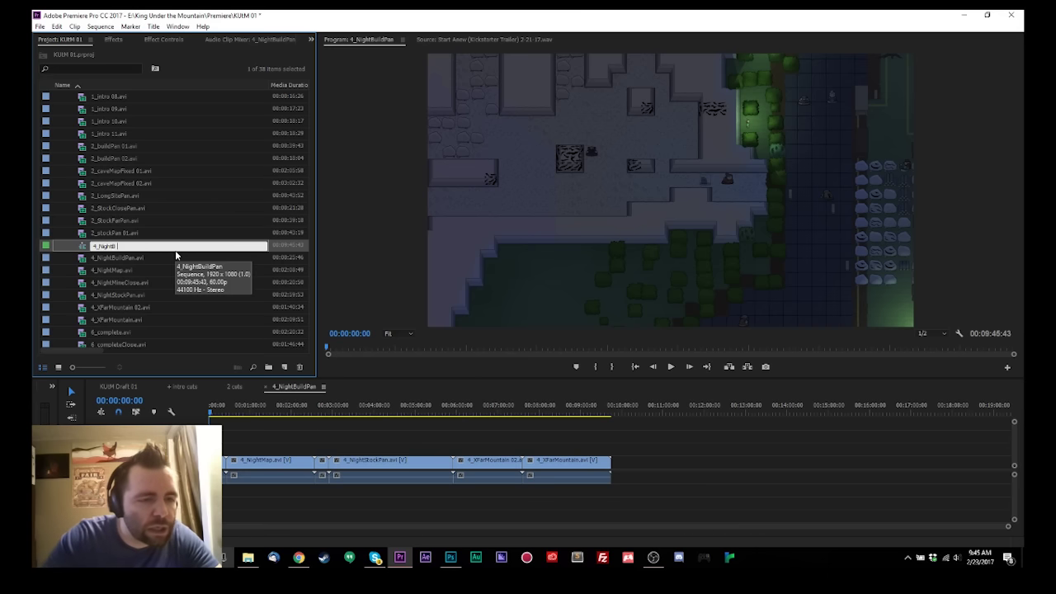
{"action": "type", "text": "cuts"}
{"action": "key", "text": "Return"}
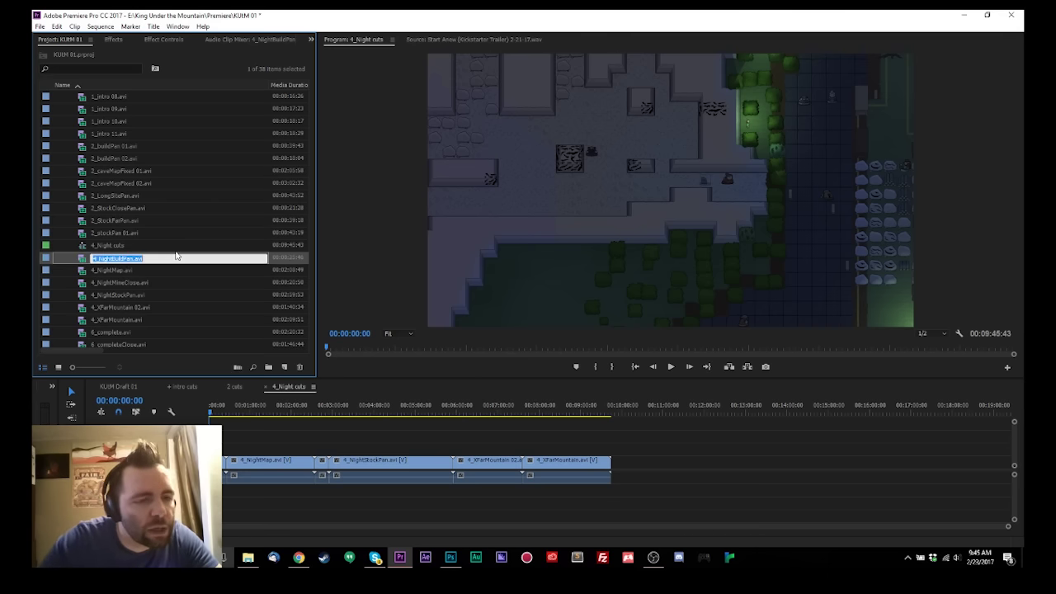
Step: Open the 2 cuts sequence from the cuts bin and rename it as +2 Day cuts
{"action": "scroll", "coordinate": [137, 243], "scroll_direction": "up", "scroll_amount": 5}
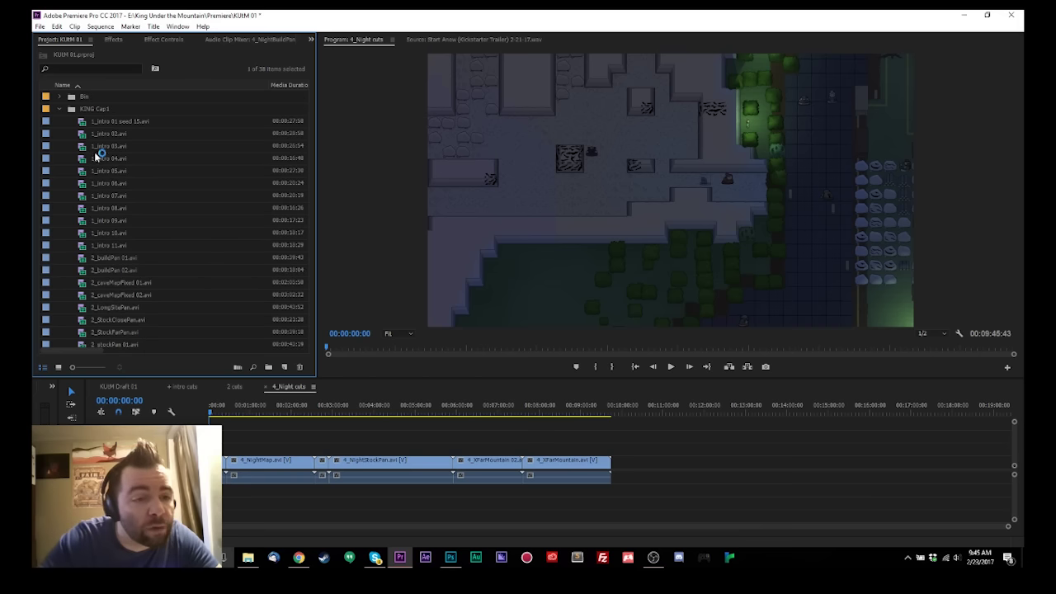
{"action": "scroll", "coordinate": [99, 155], "scroll_direction": "down", "scroll_amount": 6}
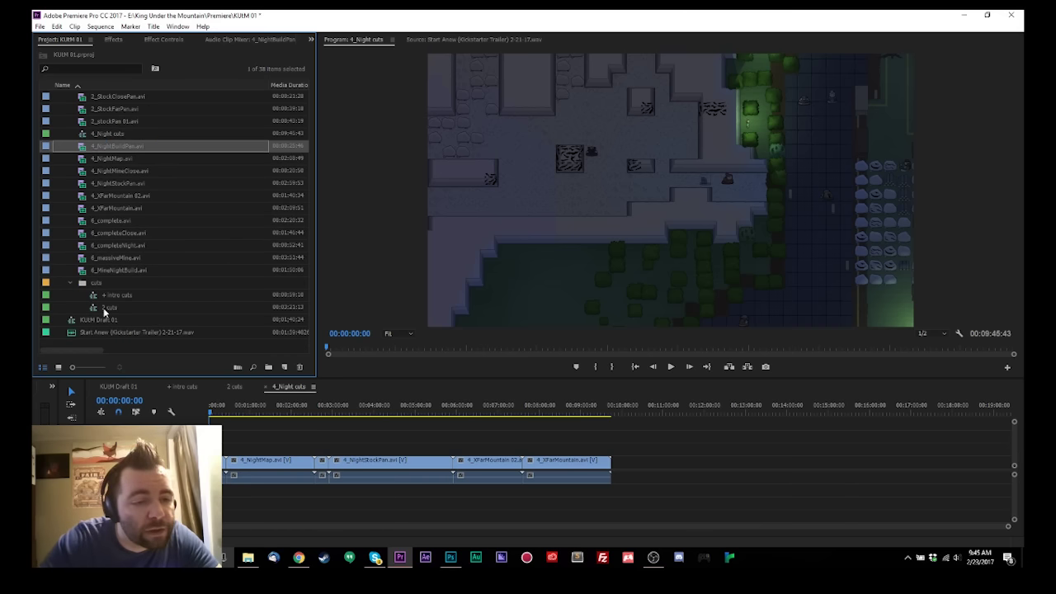
{"action": "left_click", "coordinate": [104, 308]}
{"action": "double_click", "coordinate": [105, 309]}
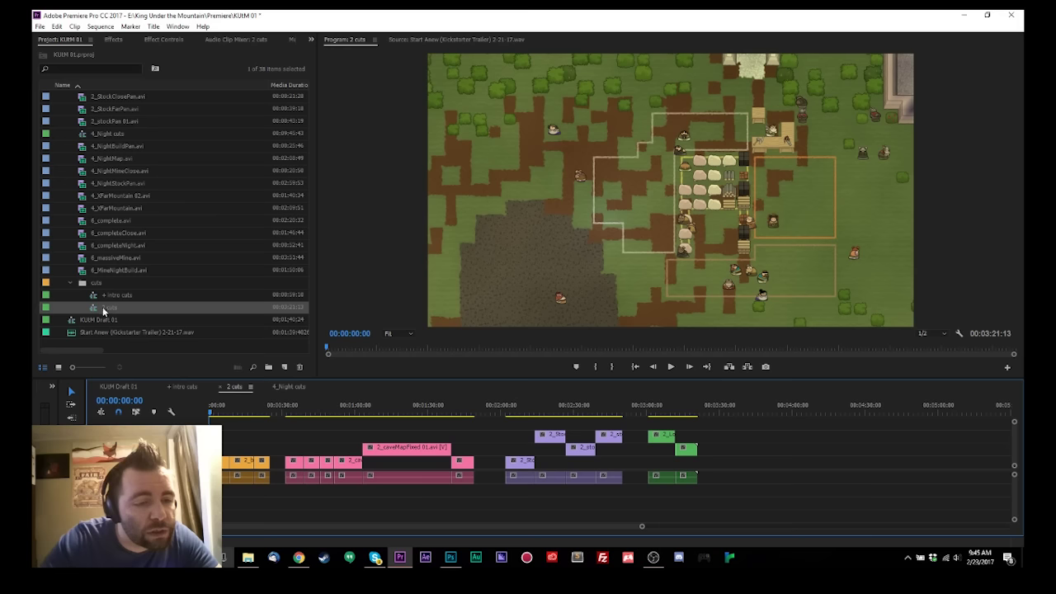
{"action": "left_click", "coordinate": [104, 309]}
{"action": "type", "text": "Day"}
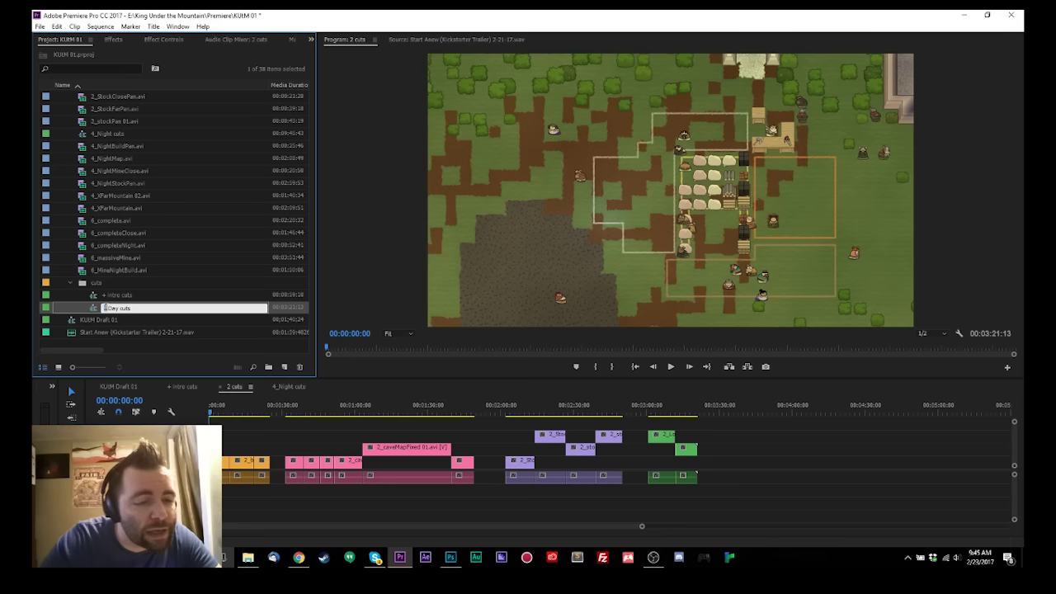
{"action": "type", "text": "+2"}
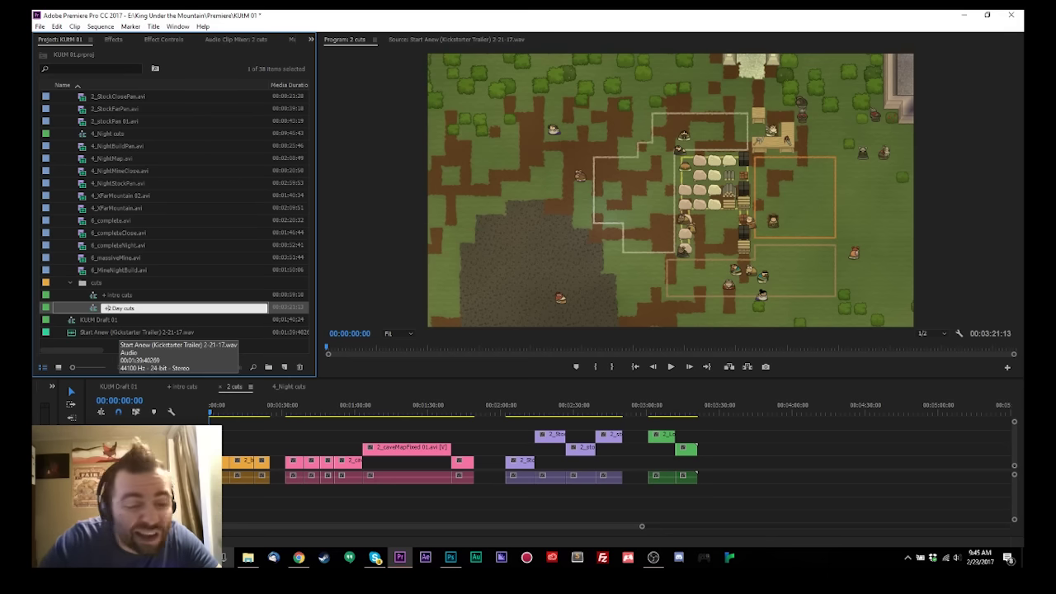
{"action": "left_click", "coordinate": [104, 297]}
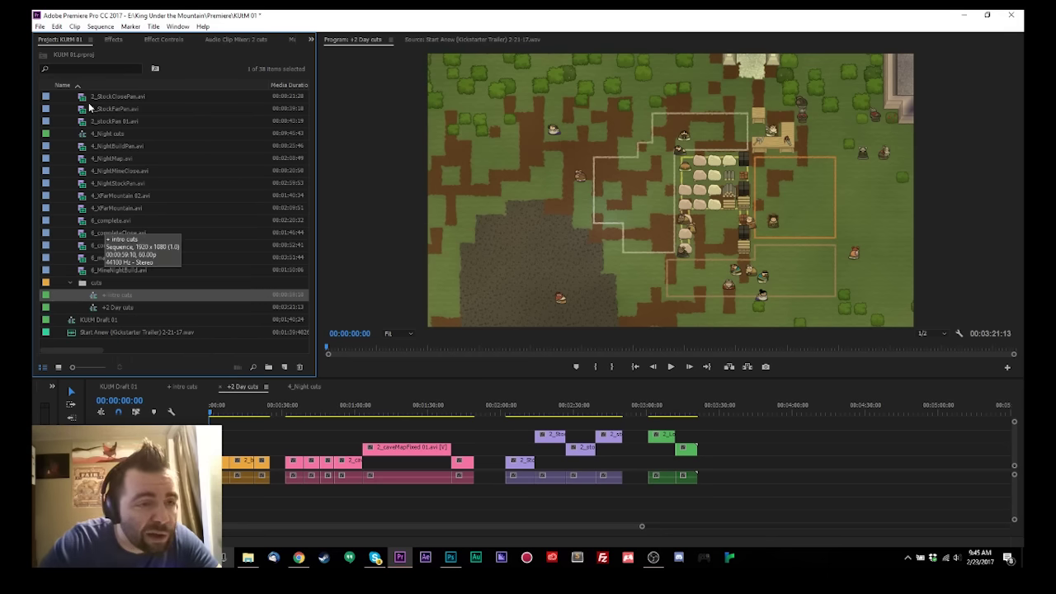
Step: Move the 4_Night cuts sequence out of the KING Cap1 footage list into the cuts bin
{"action": "scroll", "coordinate": [89, 111], "scroll_direction": "up", "scroll_amount": 6}
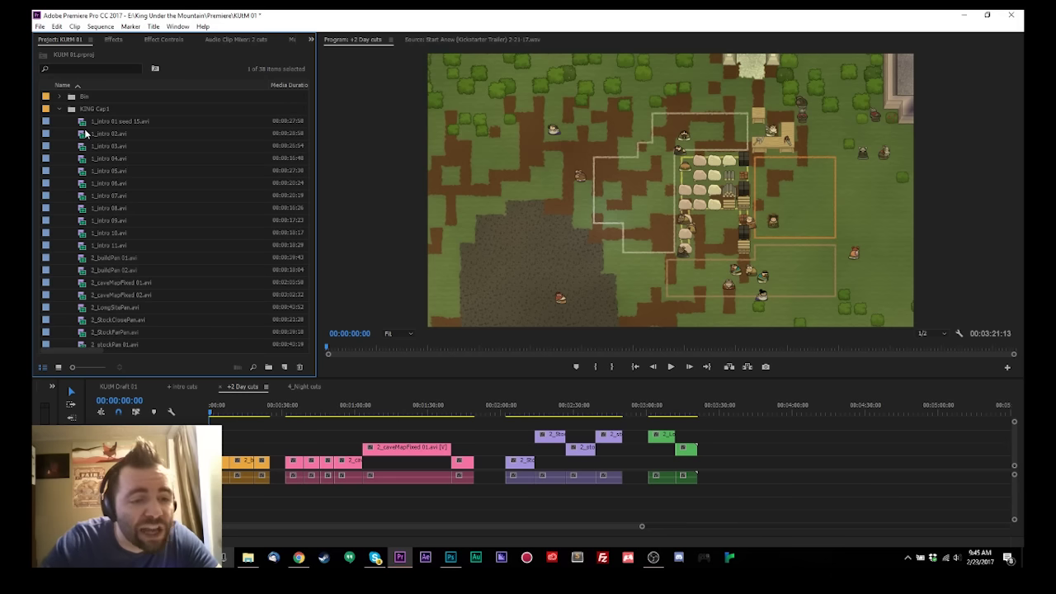
{"action": "scroll", "coordinate": [97, 241], "scroll_direction": "down", "scroll_amount": 3}
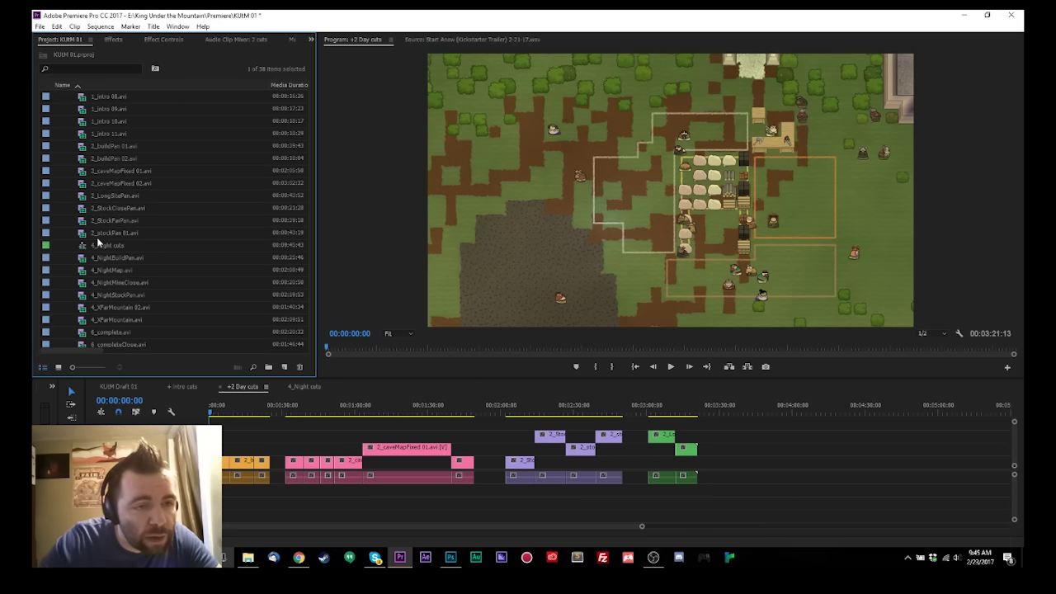
{"action": "left_click", "coordinate": [87, 245]}
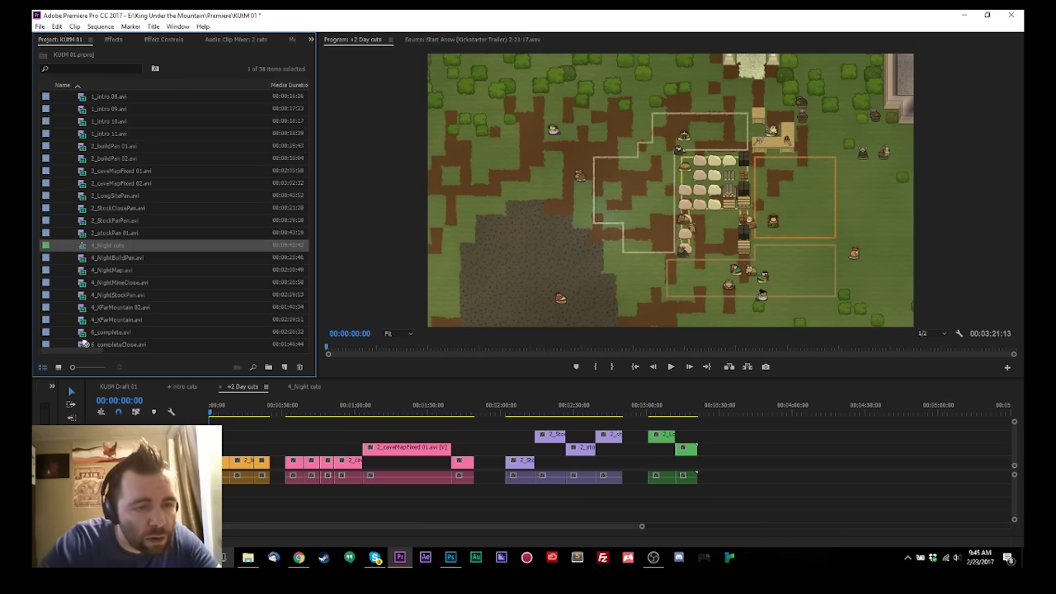
{"action": "left_click_drag", "start_coordinate": [83, 343], "coordinate": [82, 286]}
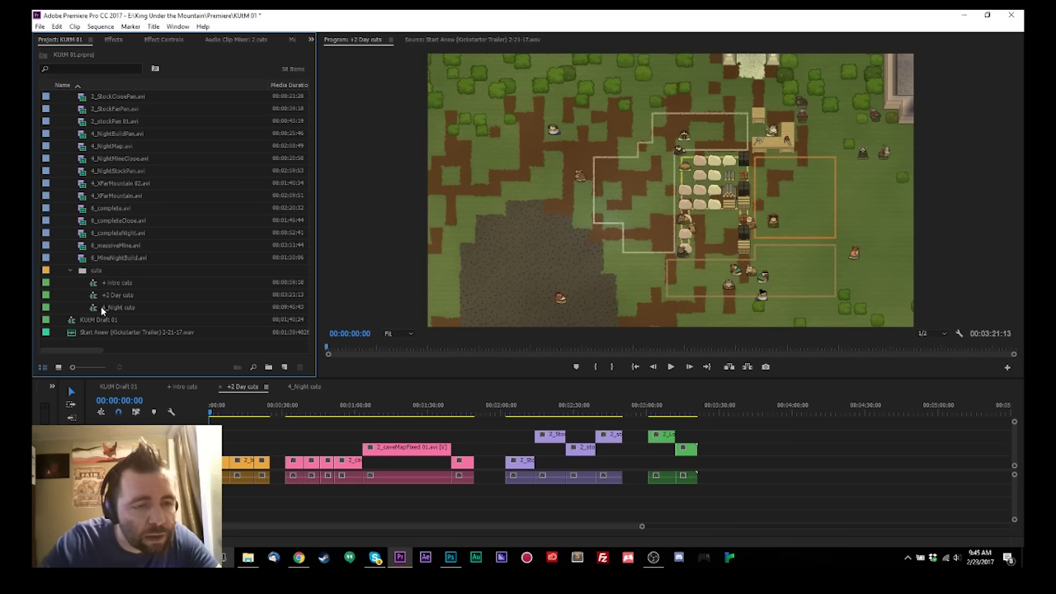
{"action": "left_click", "coordinate": [101, 309]}
{"action": "left_click", "coordinate": [103, 308]}
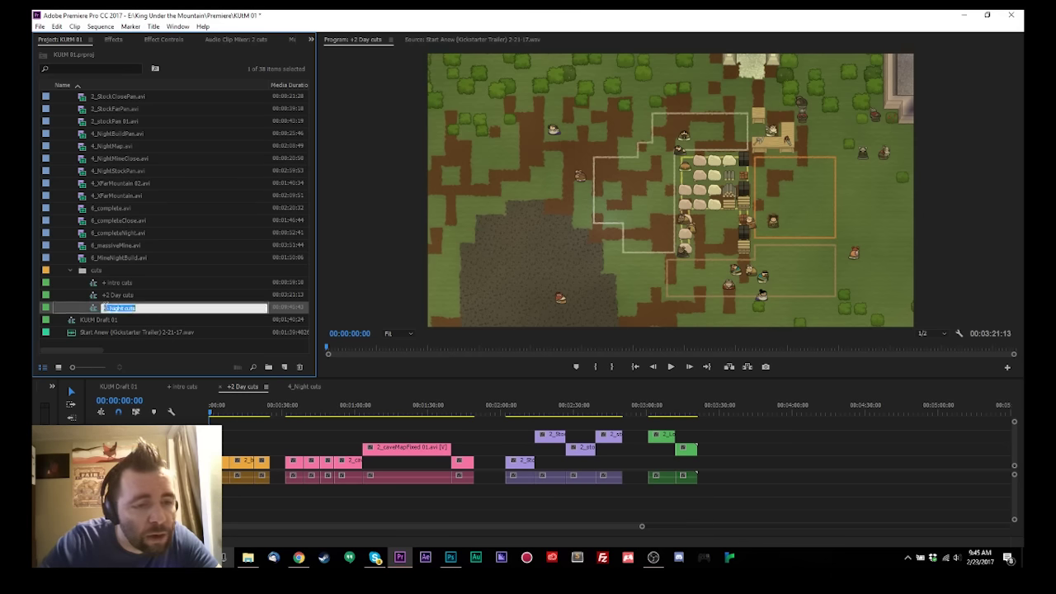
{"action": "left_click", "coordinate": [105, 308]}
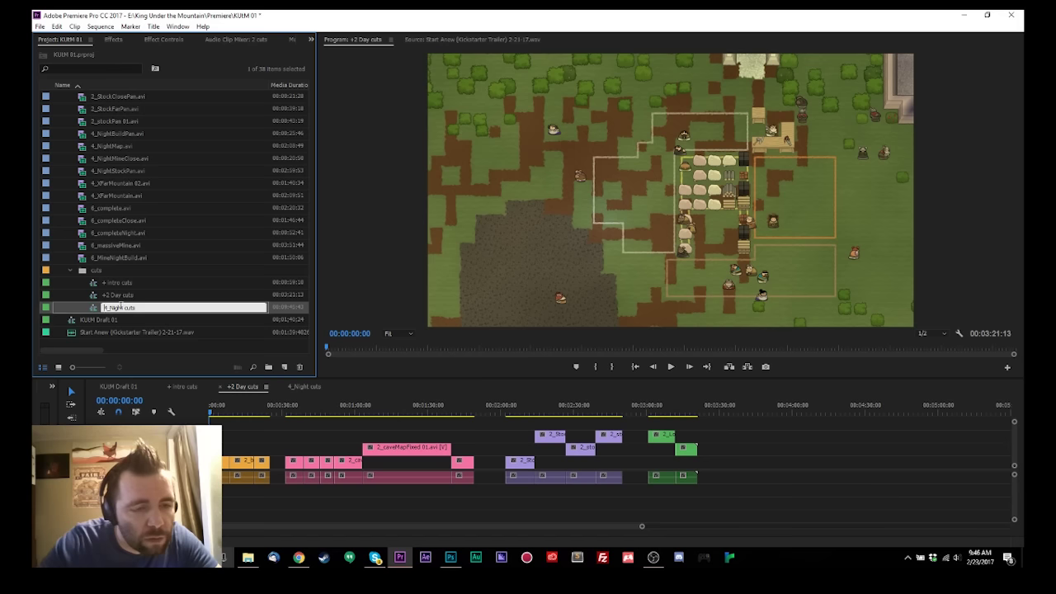
Step: Create a new sequence from the five climax clips, 6_complete.avi through 6_MineNightBuild.avi
{"action": "left_click", "coordinate": [107, 209]}
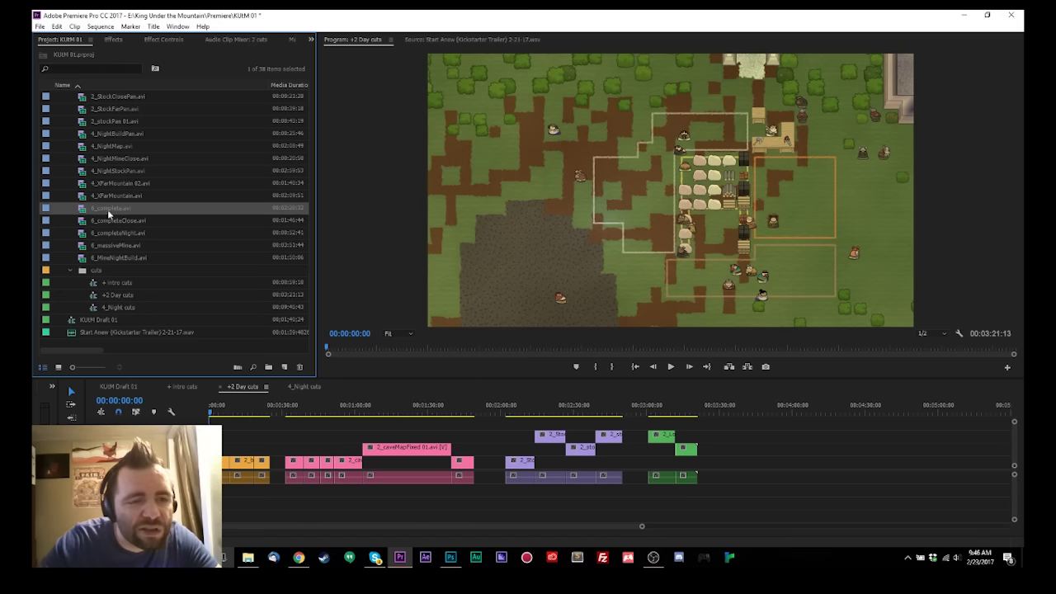
{"action": "left_click", "coordinate": [113, 258], "text": "shift"}
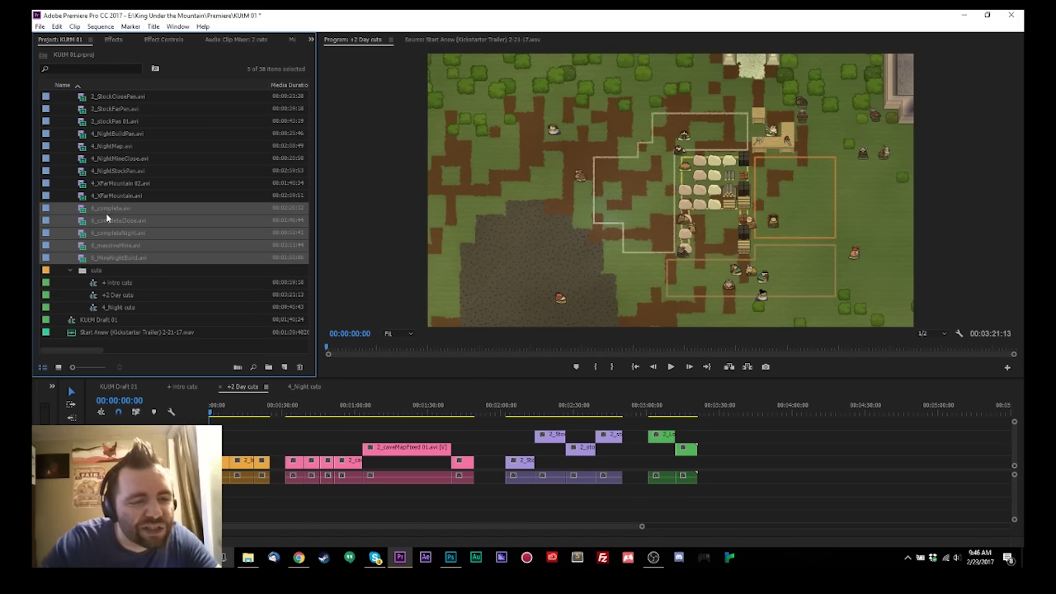
{"action": "left_click_drag", "start_coordinate": [185, 348], "coordinate": [284, 366]}
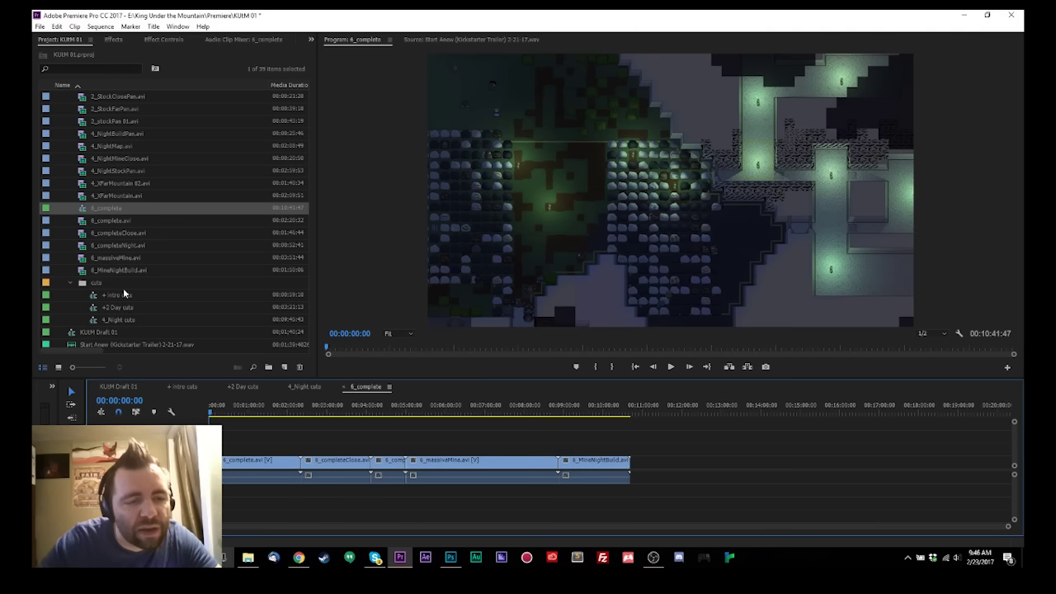
Step: Rename the new sequence made from the 6_ clips as 6_Climax cuts and move it into the cuts bin
{"action": "left_click", "coordinate": [109, 209]}
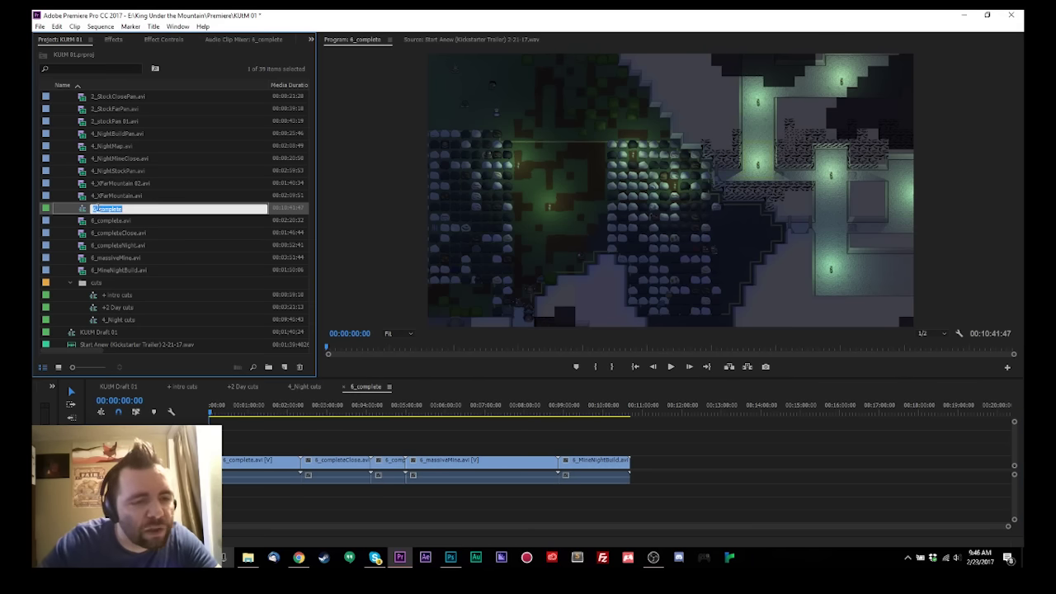
{"action": "key", "text": "shift+Right"}
{"action": "key", "text": "shift+Right"}
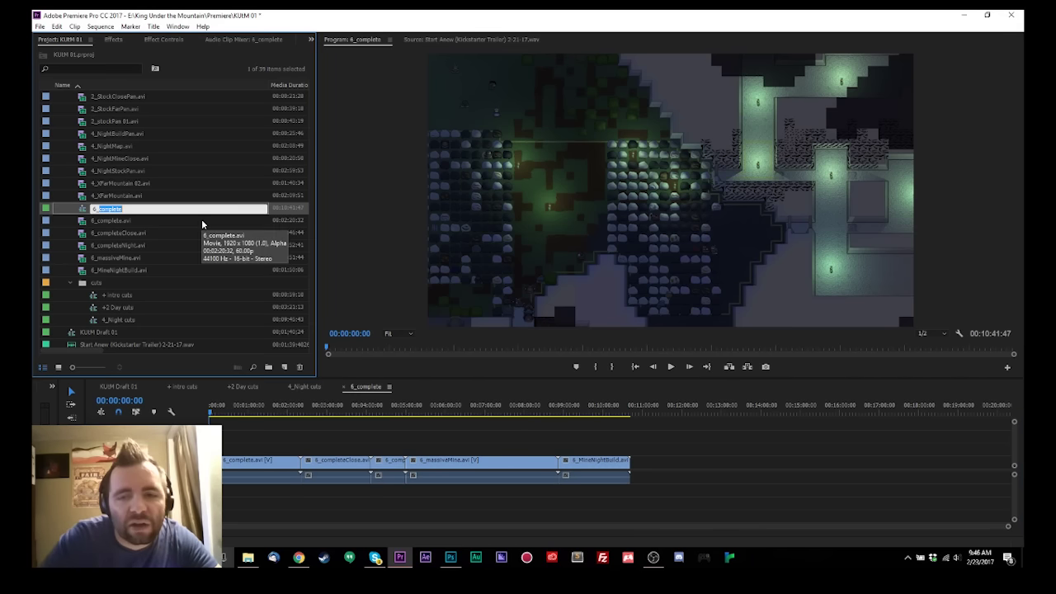
{"action": "type", "text": "C"}
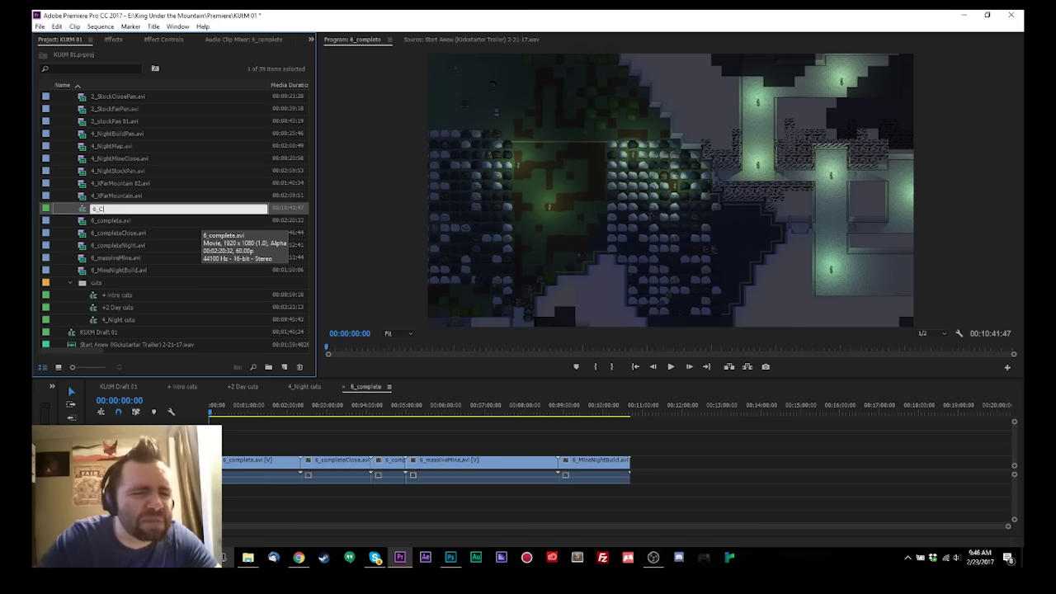
{"action": "type", "text": "limax"}
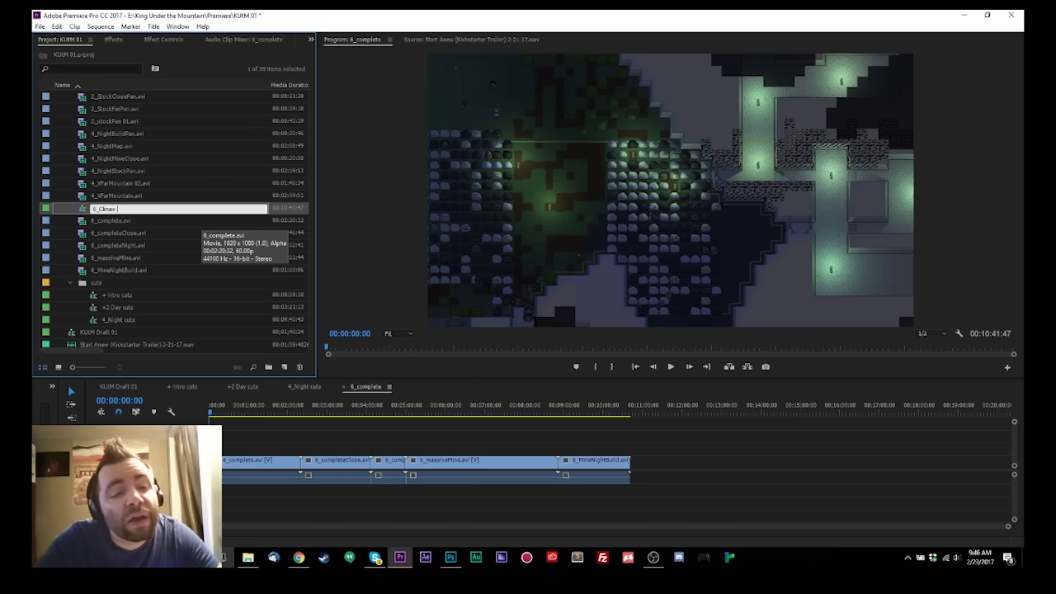
{"action": "type", "text": "s"}
{"action": "key", "text": "Tab"}
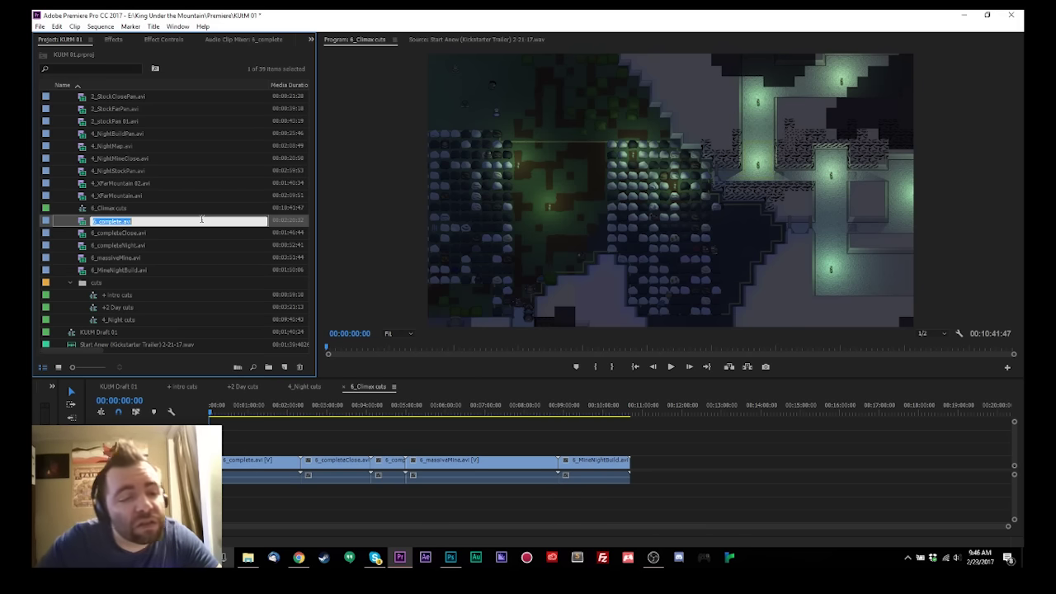
{"action": "left_click", "coordinate": [115, 212]}
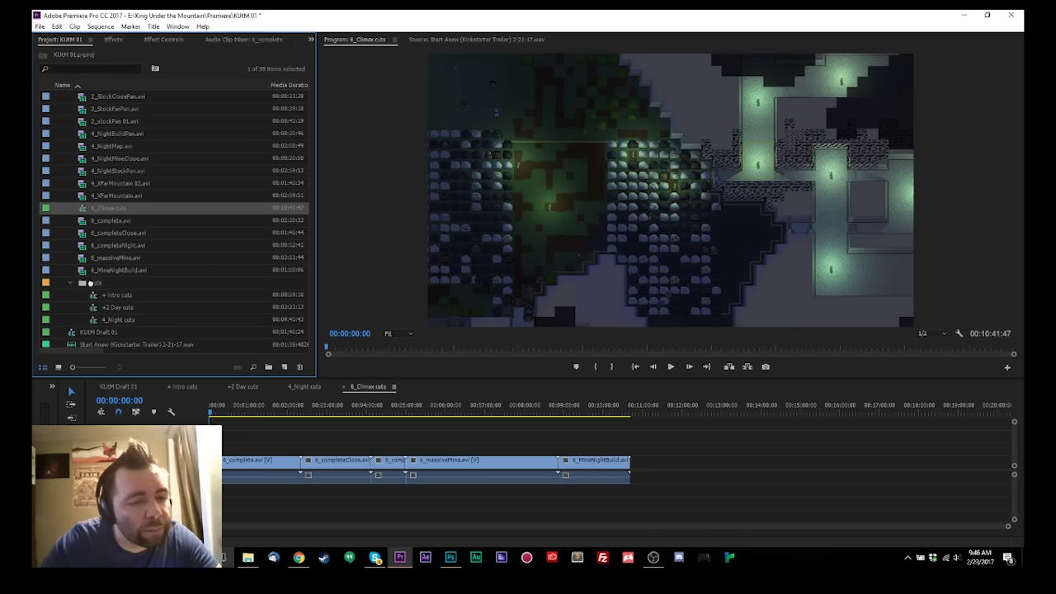
{"action": "left_click_drag", "start_coordinate": [91, 282], "coordinate": [92, 286]}
Step: Open the 4_Night cuts sequence and play its first clip from the start to about 00:00:12:29
{"action": "double_click", "coordinate": [95, 307]}
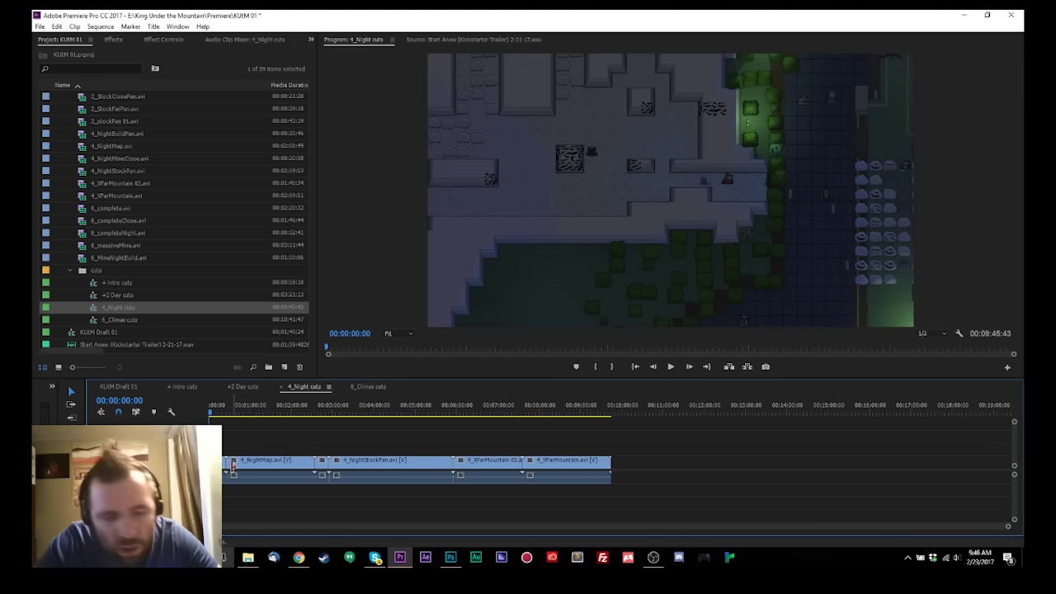
{"action": "key", "text": "equal"}
{"action": "key", "text": "equal"}
{"action": "key", "text": "equal"}
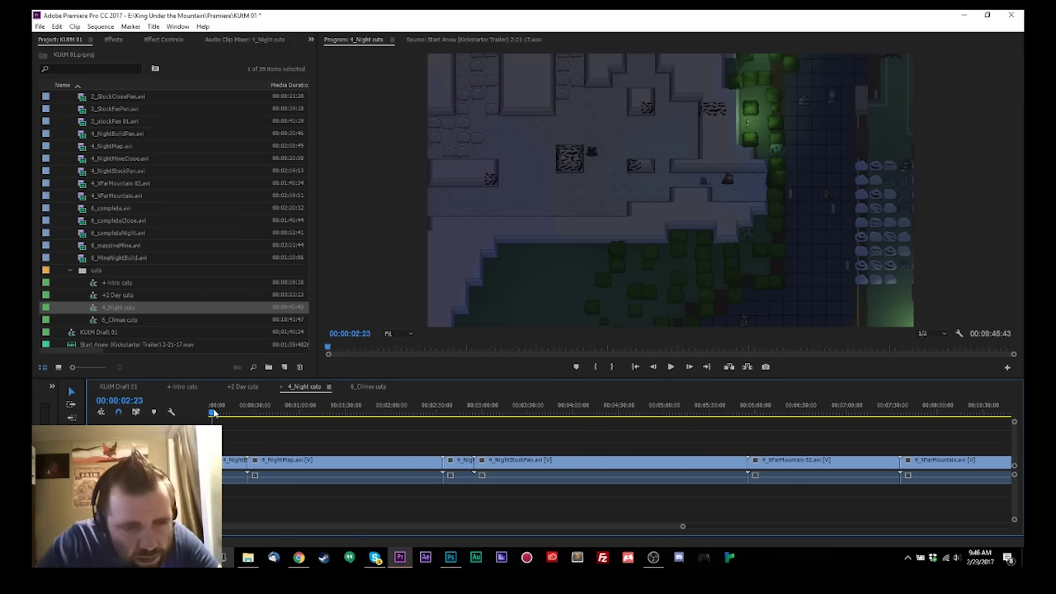
{"action": "left_click_drag", "start_coordinate": [217, 410], "coordinate": [198, 421]}
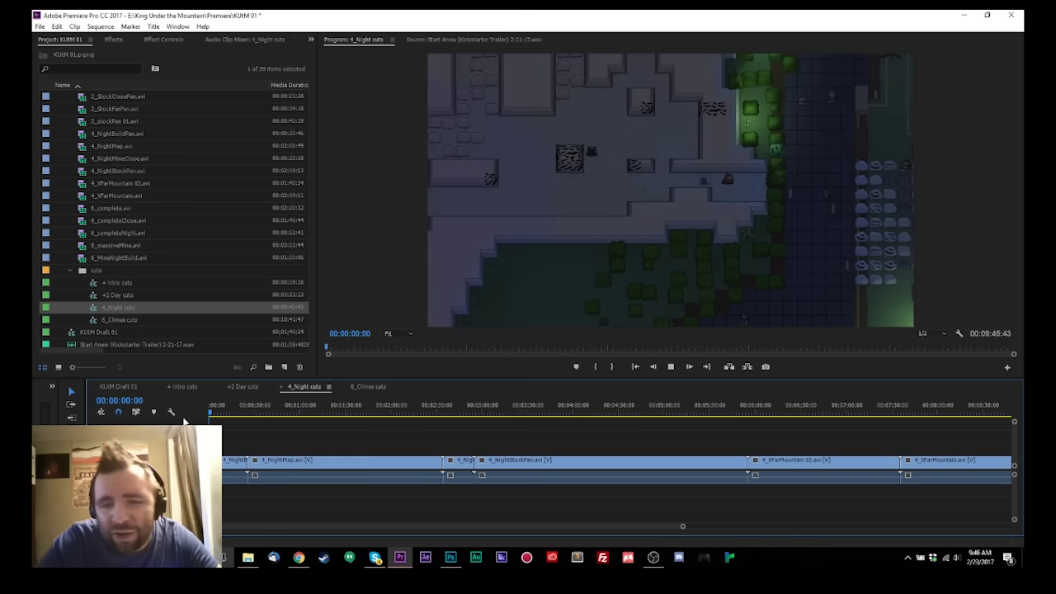
{"action": "key", "text": "space"}
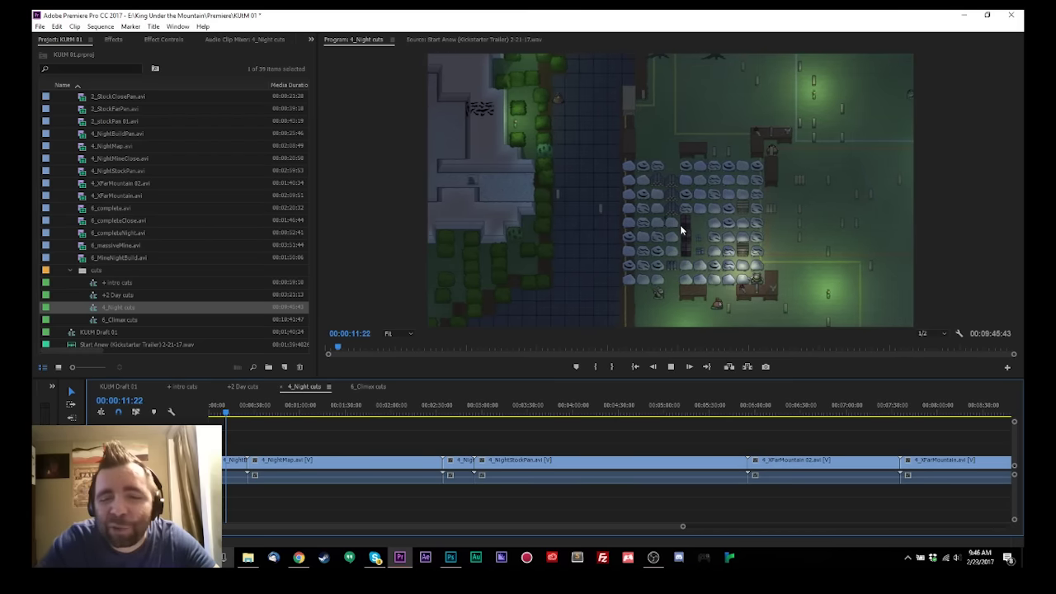
{"action": "key", "text": "space"}
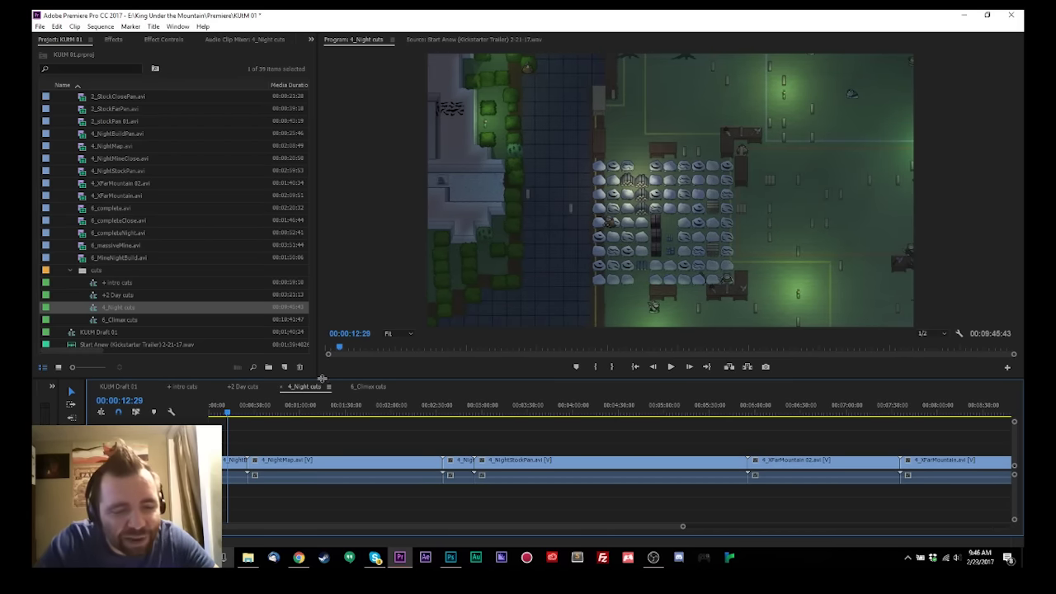
Step: Split the first night clip at 00:00:12:29 and ripple-trim its opening up to 00:00:03:24
{"action": "left_click", "coordinate": [219, 415]}
{"action": "left_click_drag", "start_coordinate": [220, 415], "coordinate": [209, 416]}
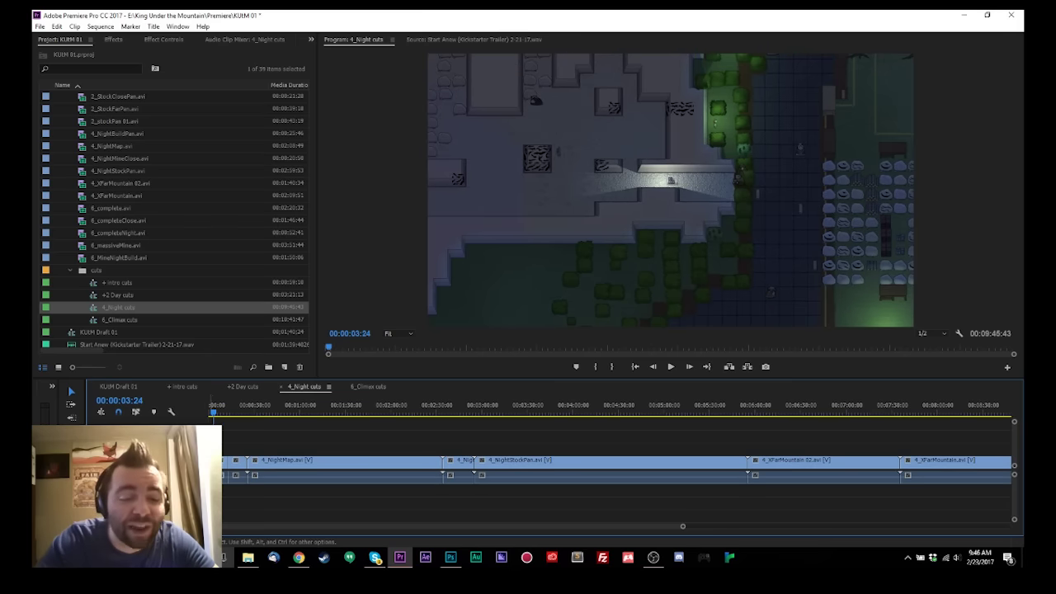
{"action": "left_click_drag", "start_coordinate": [217, 462], "coordinate": [222, 462]}
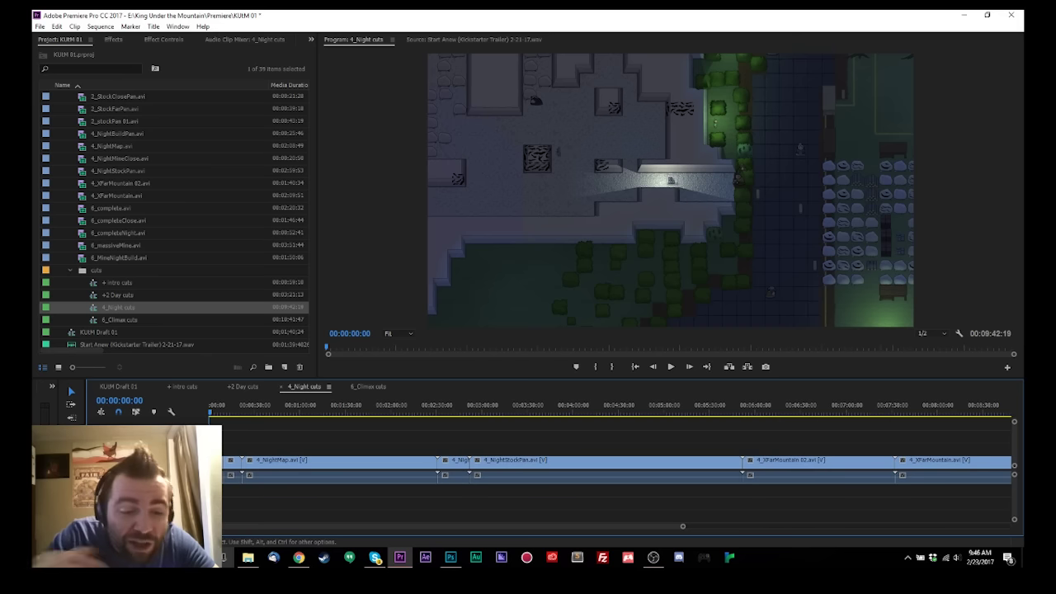